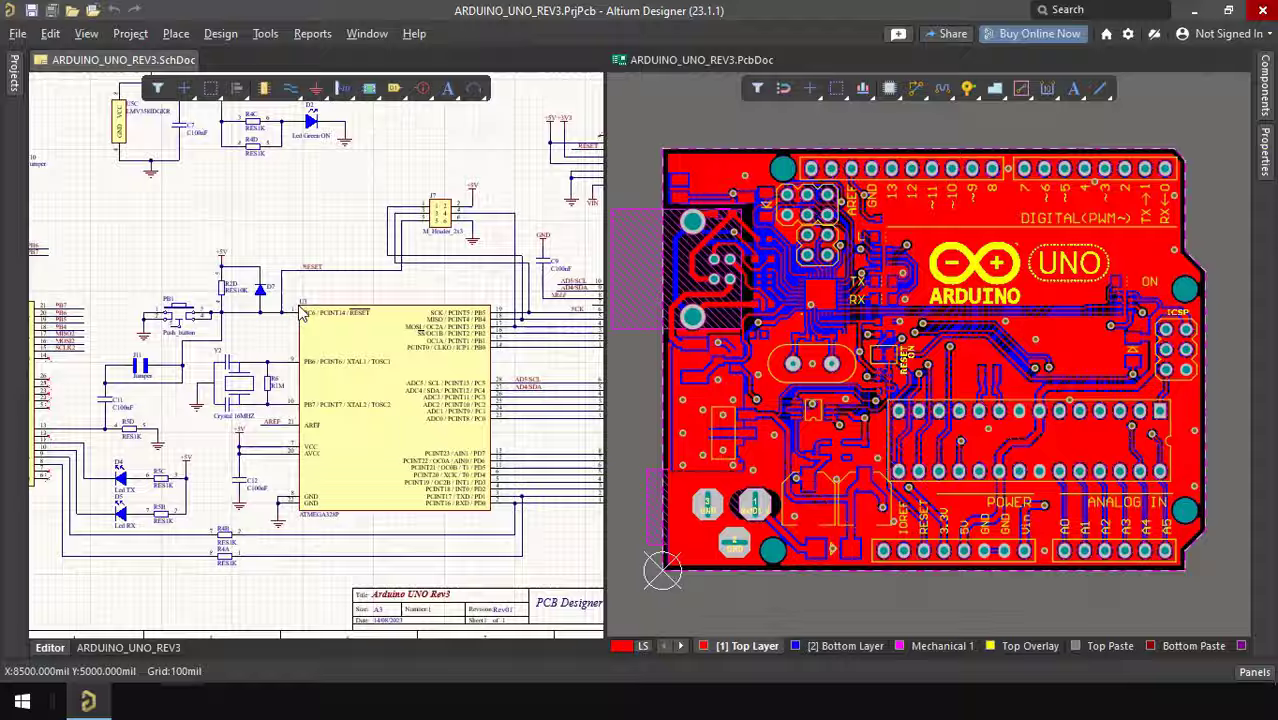
Examine the ATMEGA328P symbol in the Arduino UNO schematic and view the board layout in 3D and 2D.
ctrl+scroll(303, 315, up, 3)
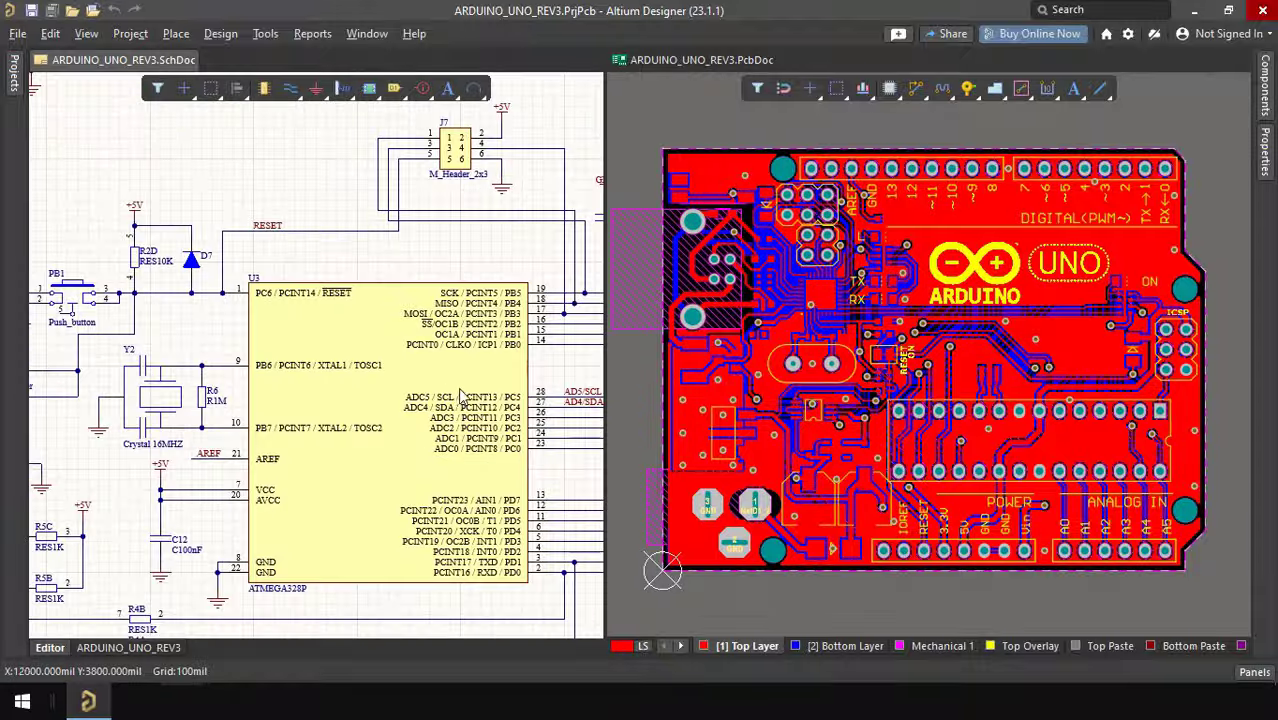
click(1048, 418)
key(3)
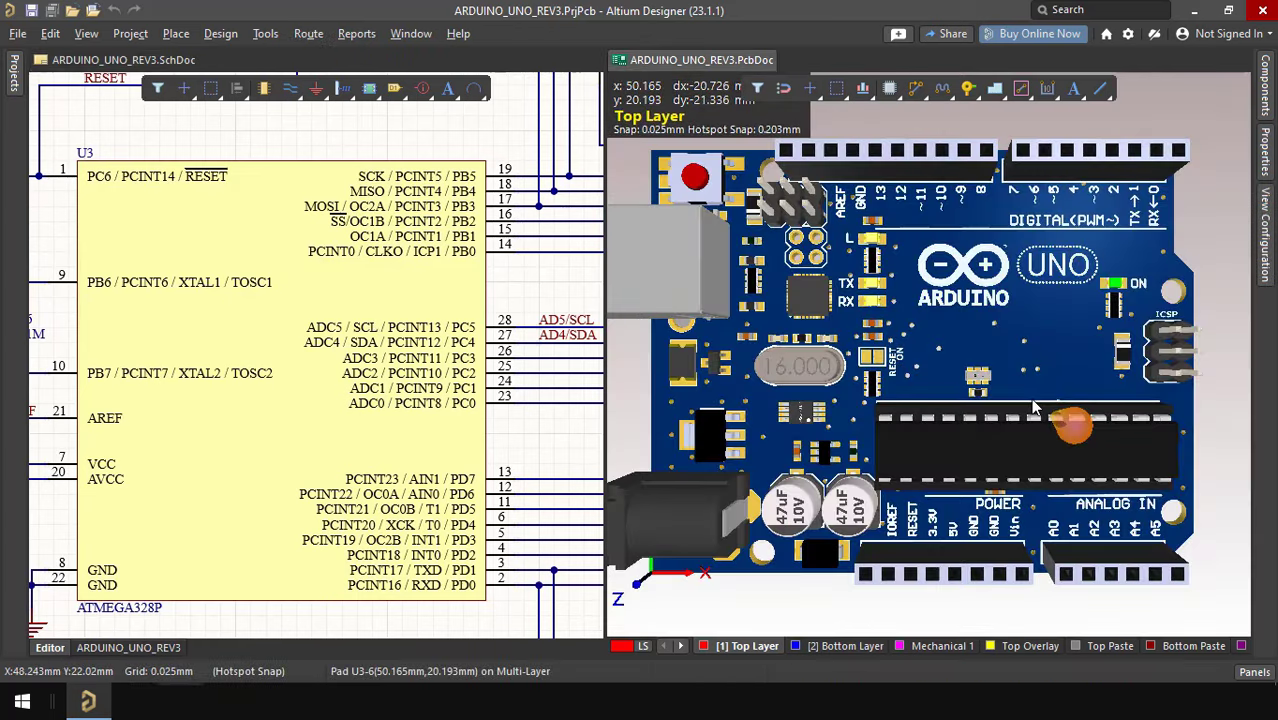
key(2)
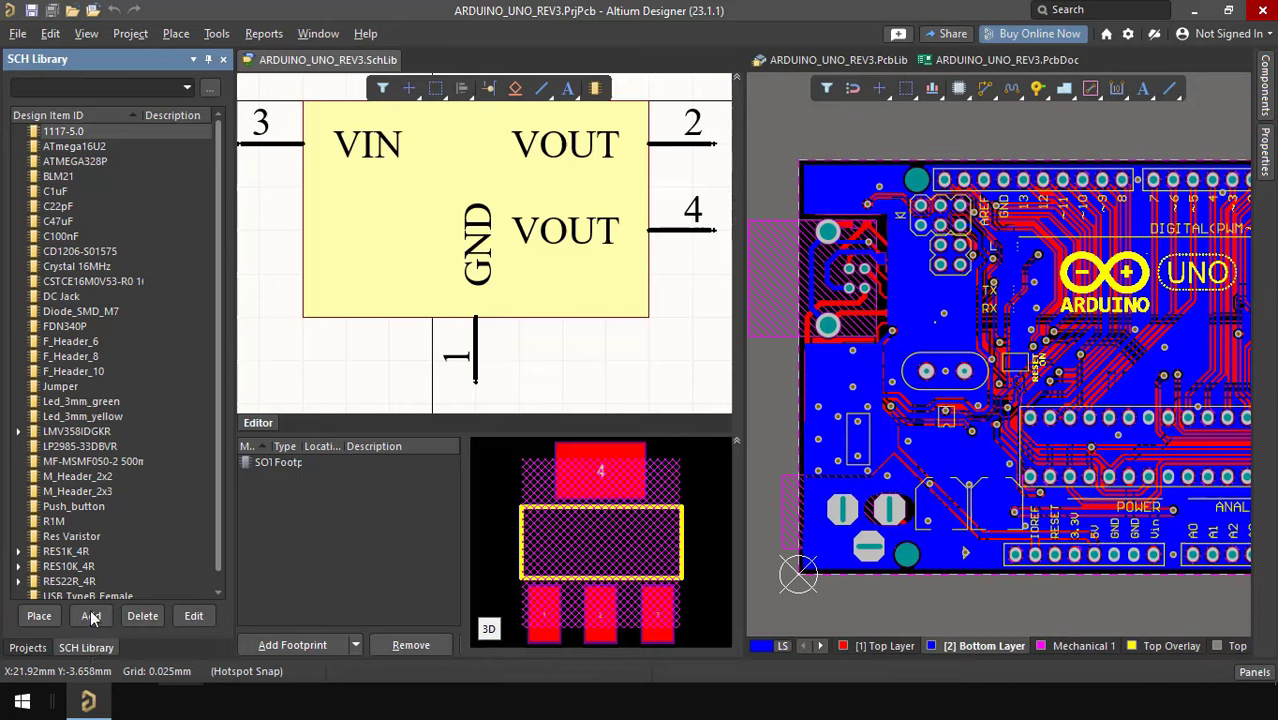
Browse the components in the Arduino UNO schematic library, previewing their symbols and linked footprints.
click(88, 161)
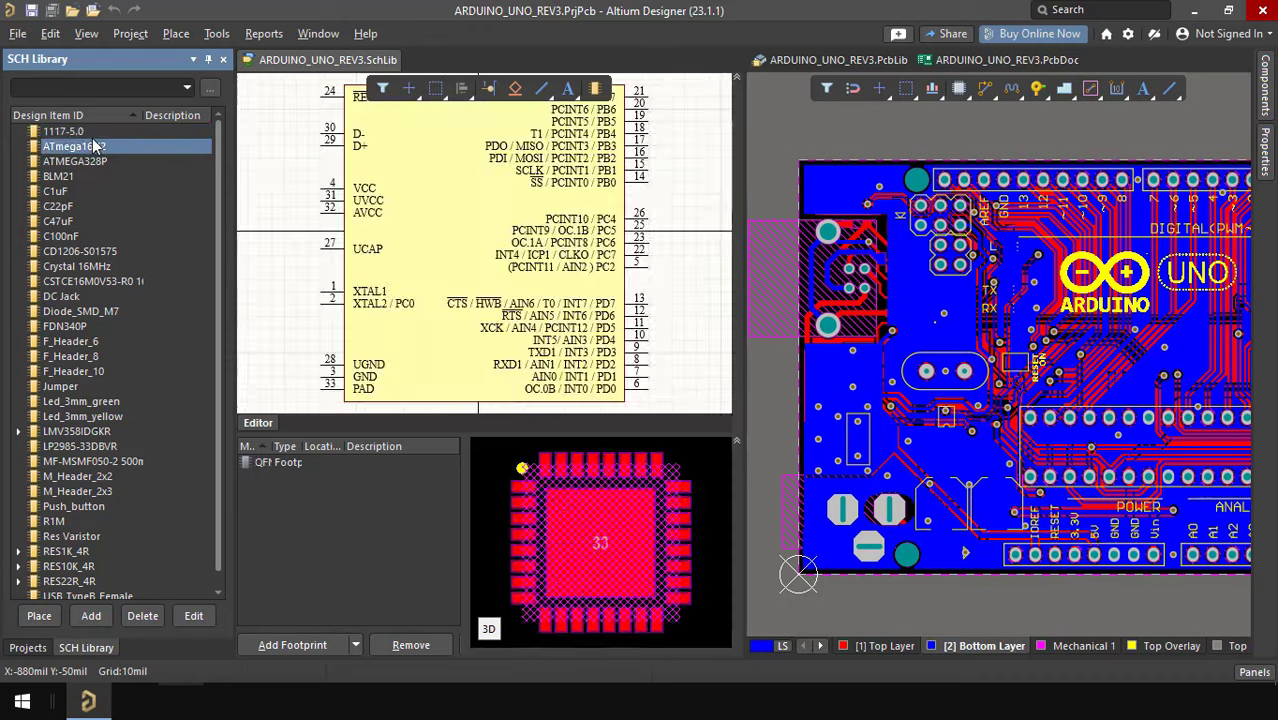
key(Down)
key(Down)
key(Down)
key(Down)
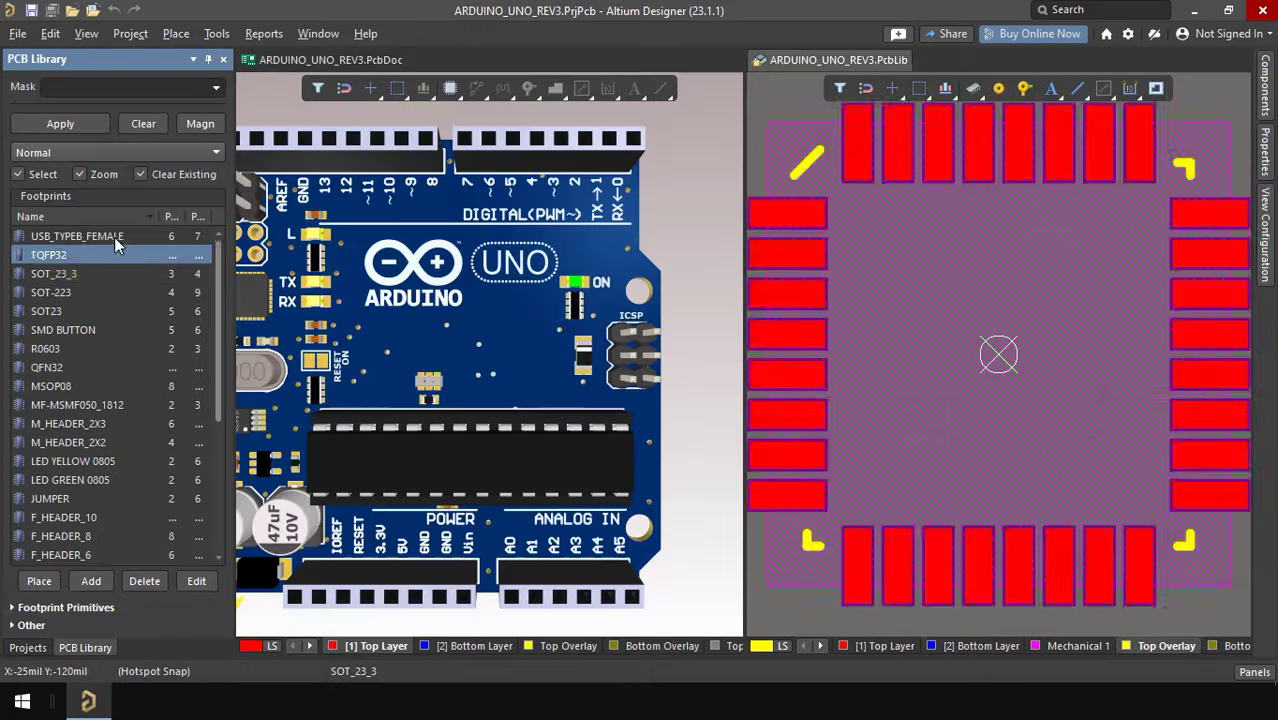
Look through the footprints in the Arduino UNO PCB library one after another.
key(Down)
key(Down)
key(Down)
key(Down)
key(Down)
key(Down)
key(Down)
key(Down)
key(Down)
key(Down)
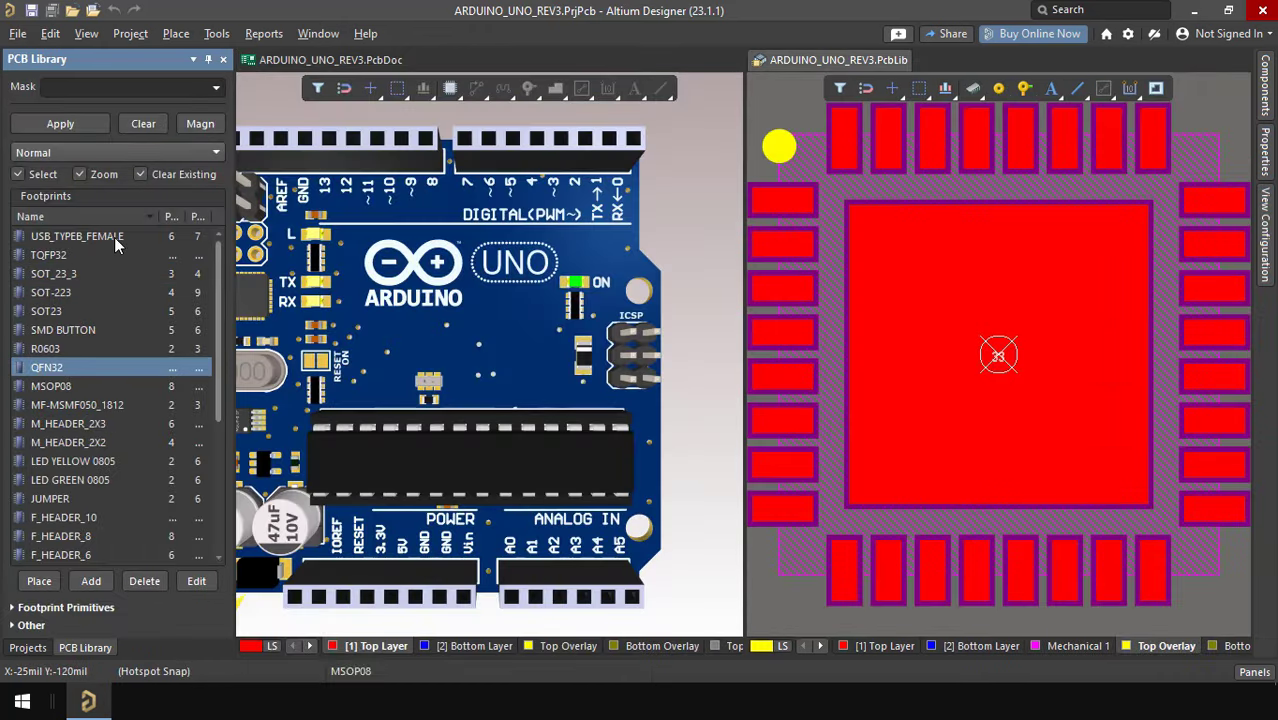
key(Down)
key(Down)
key(Down)
key(Down)
key(Down)
key(Down)
key(Down)
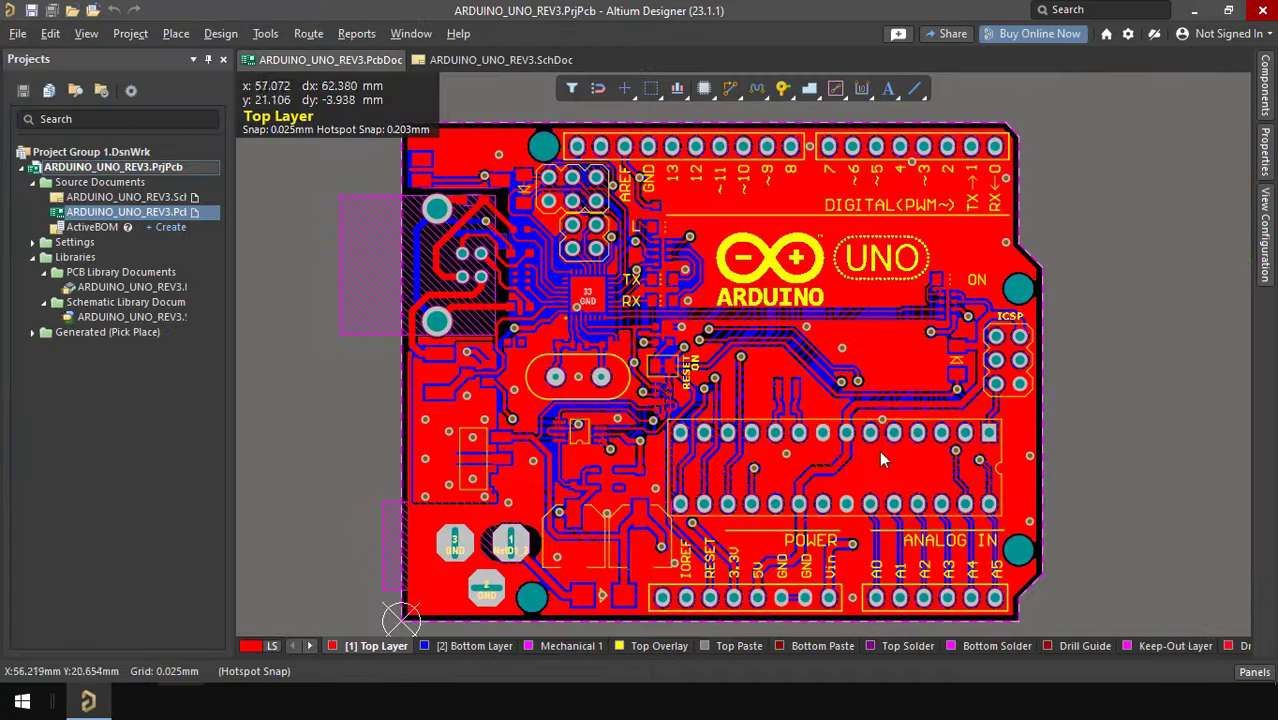
Inspect the Arduino UNO board layout across its bottom, overlay and paste layers, and view it in 3D.
ctrl+scroll(882, 460, up, 4)
right_drag(1000, 560, 714, 232)
ctrl+scroll(714, 232, down, 5)
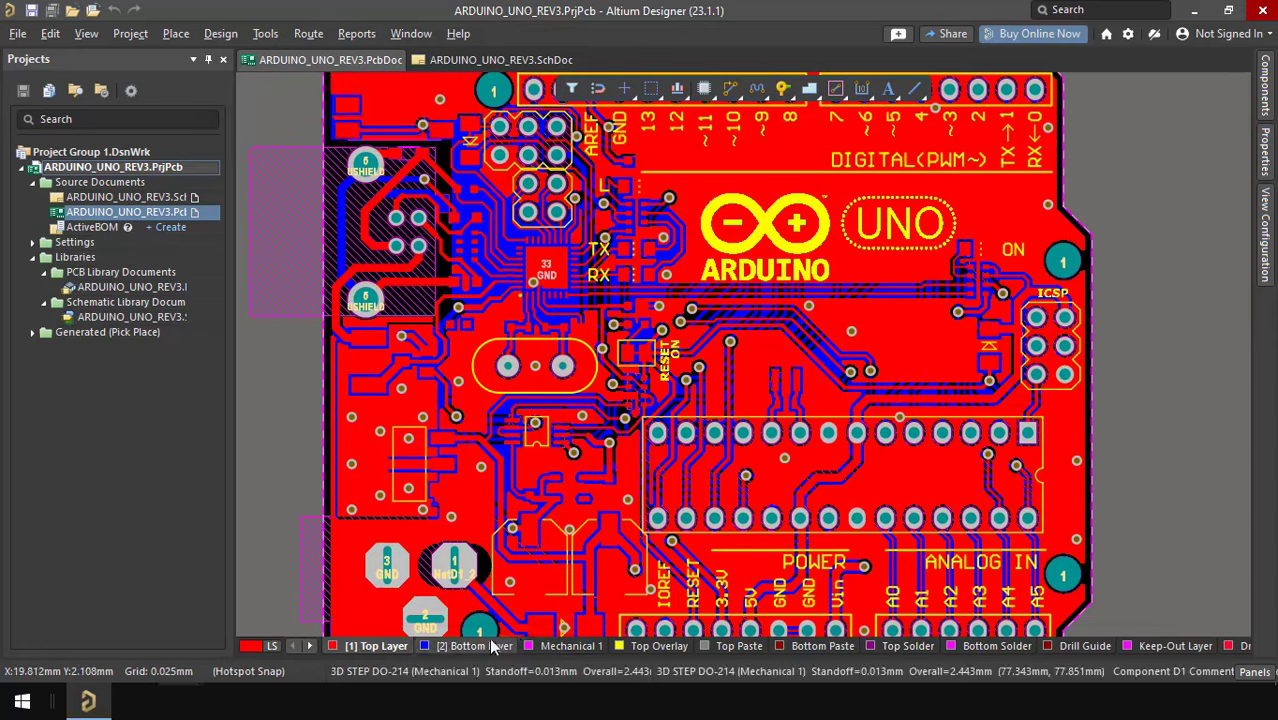
click(474, 645)
click(647, 648)
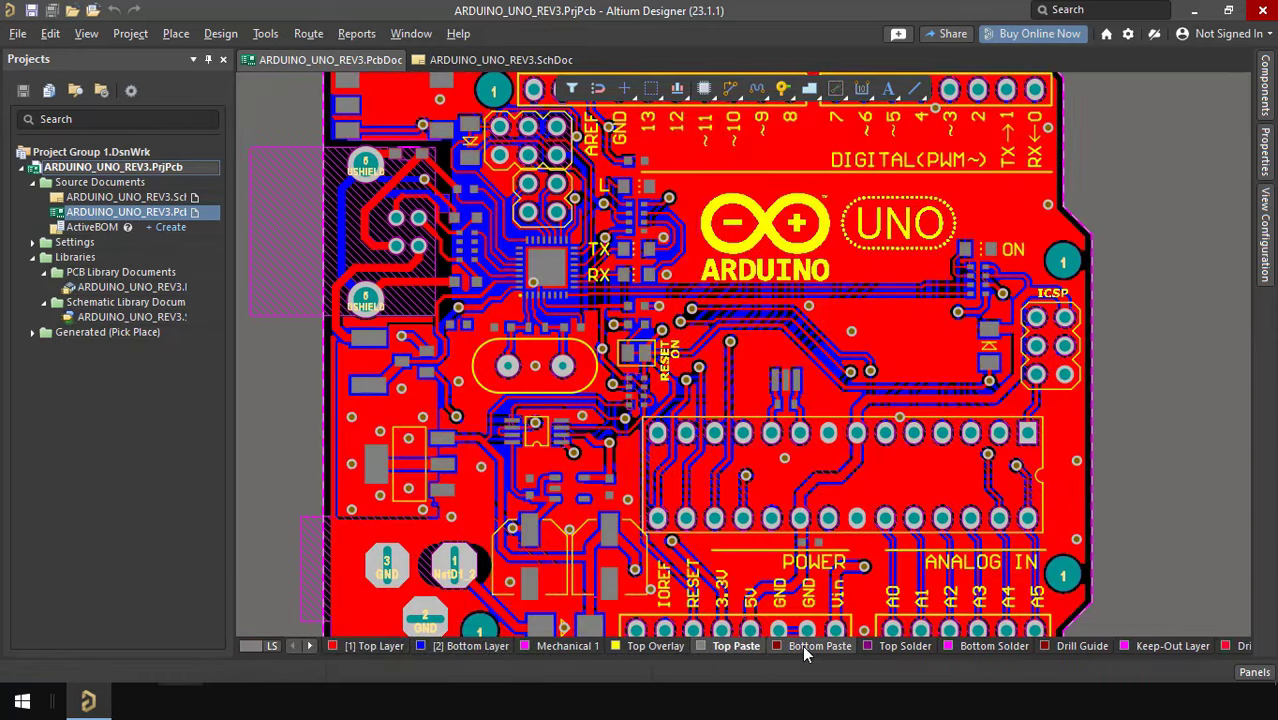
key(3)
shift+right_drag(699, 363, 749, 250)
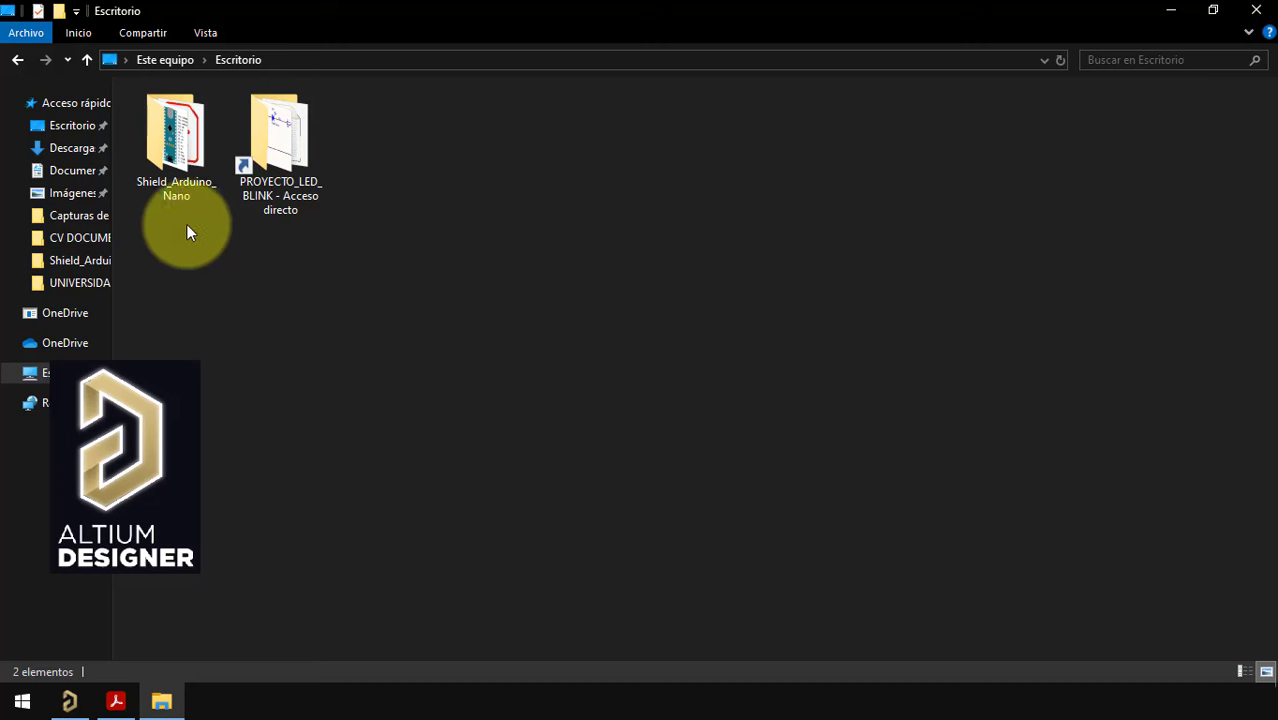
Open the Shield_Arduino_Nano desktop folder and switch to Acrobat to view the Arduino Nano pinout PDF.
double_click(176, 154)
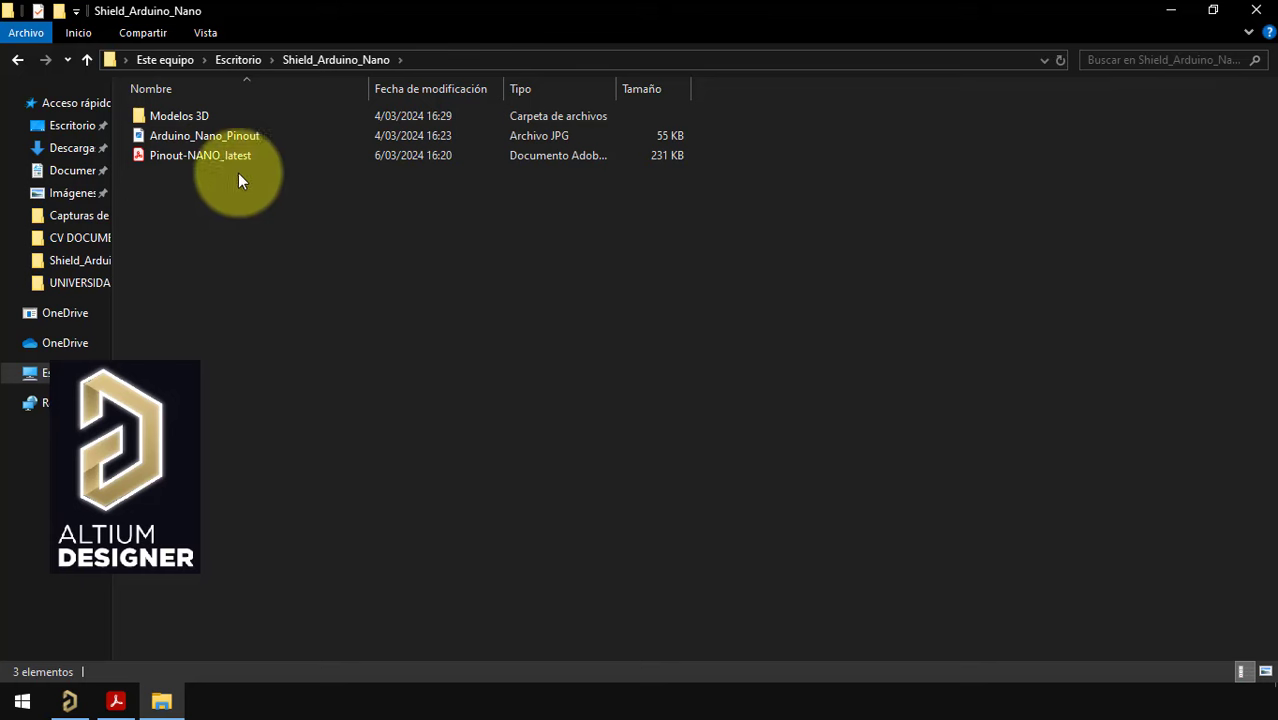
click(115, 701)
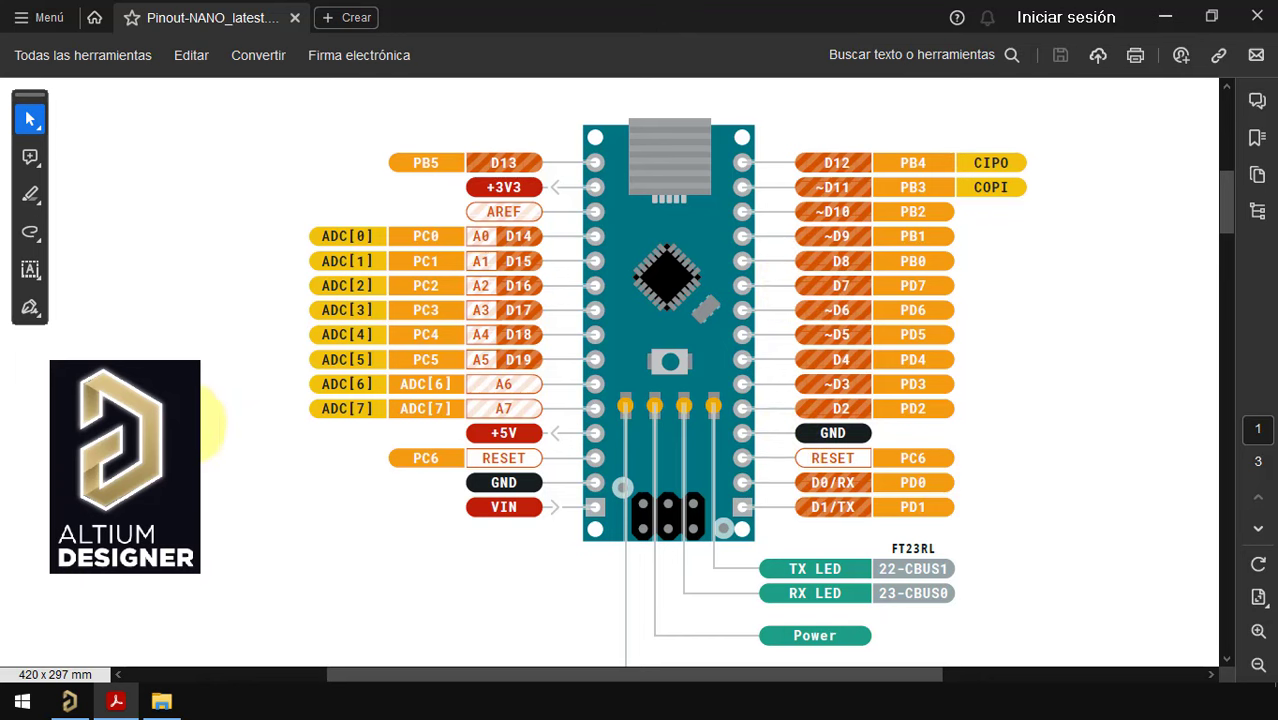
Switch to Altium Designer and start a new empty local PCB project named Shield_Nano.
click(67, 700)
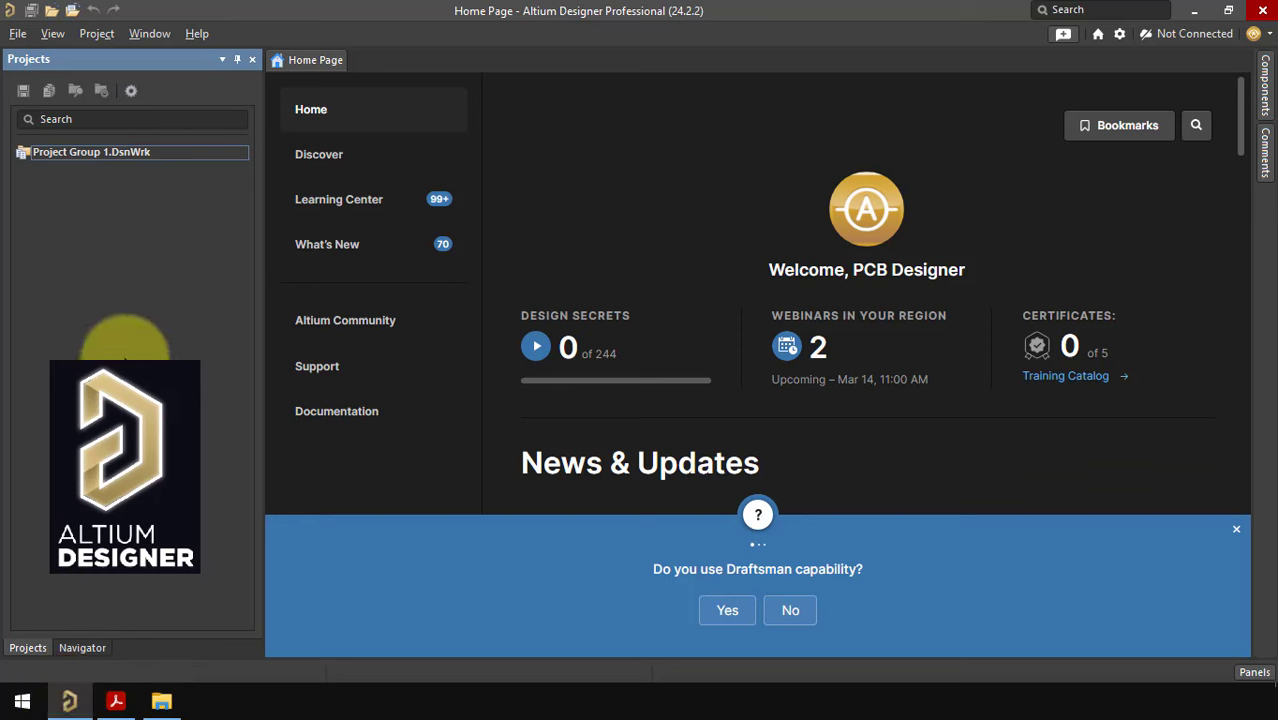
click(20, 36)
mouse_move(40, 56)
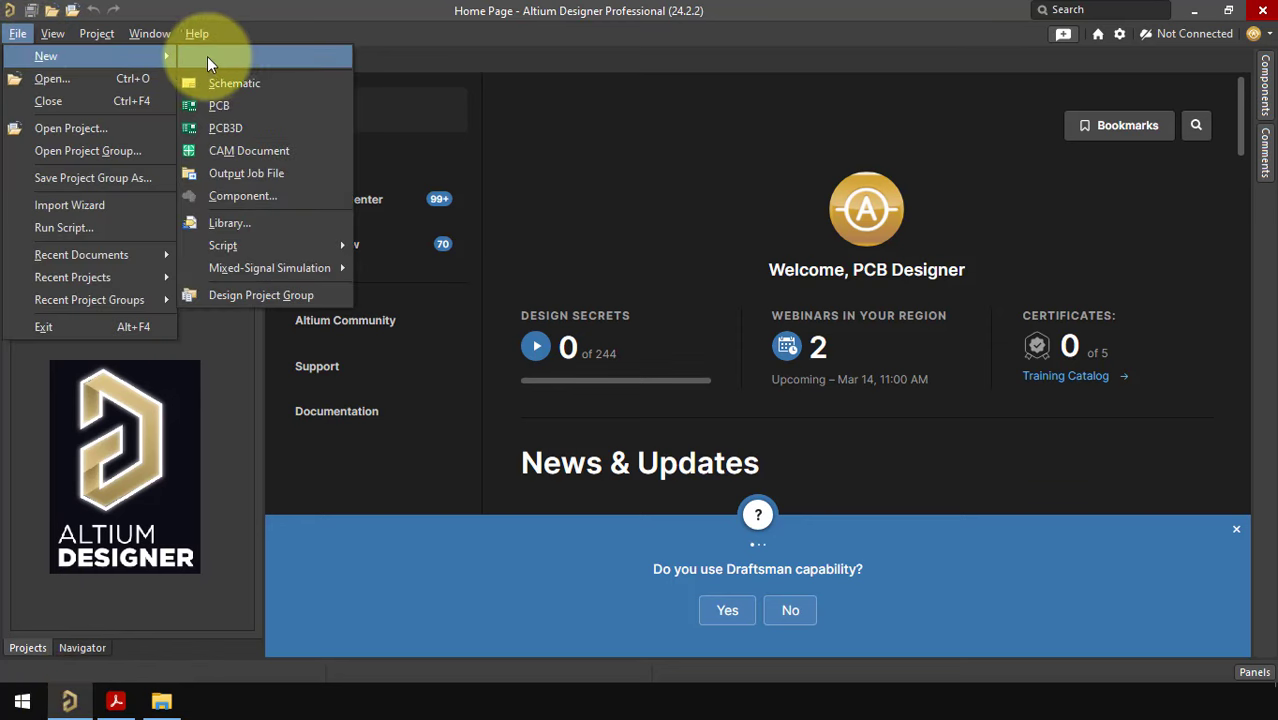
click(211, 56)
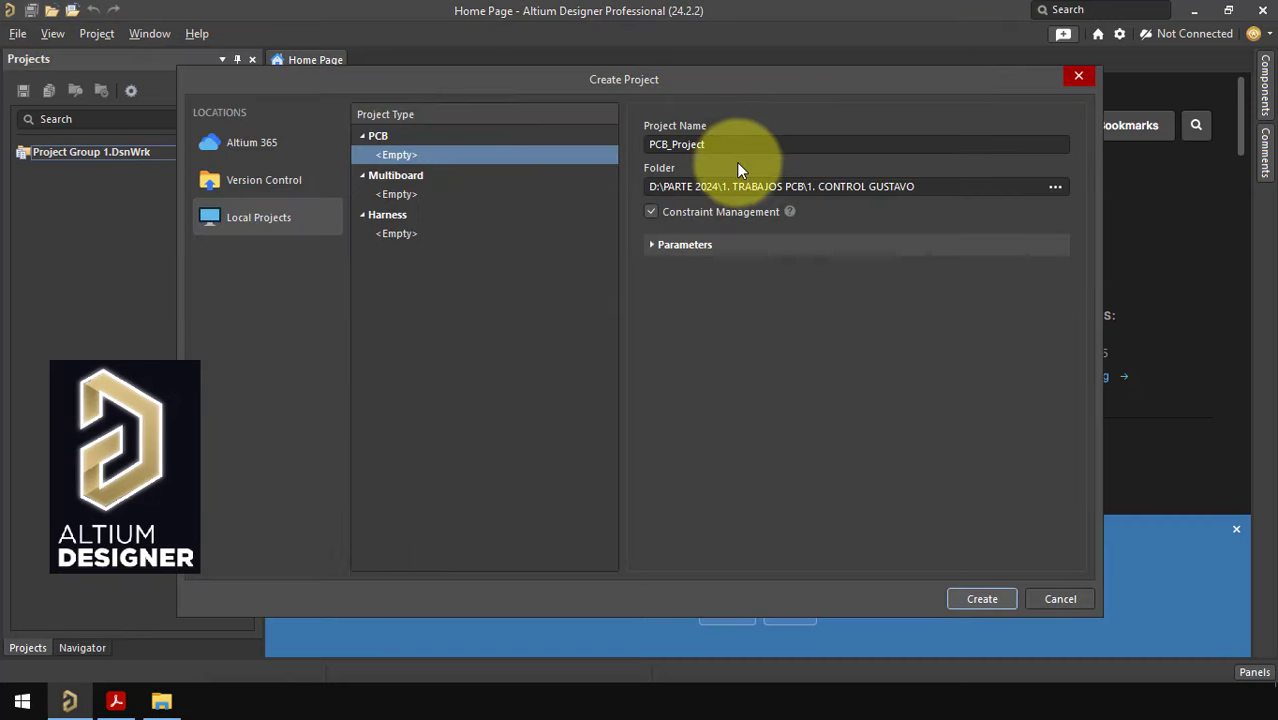
click(760, 146)
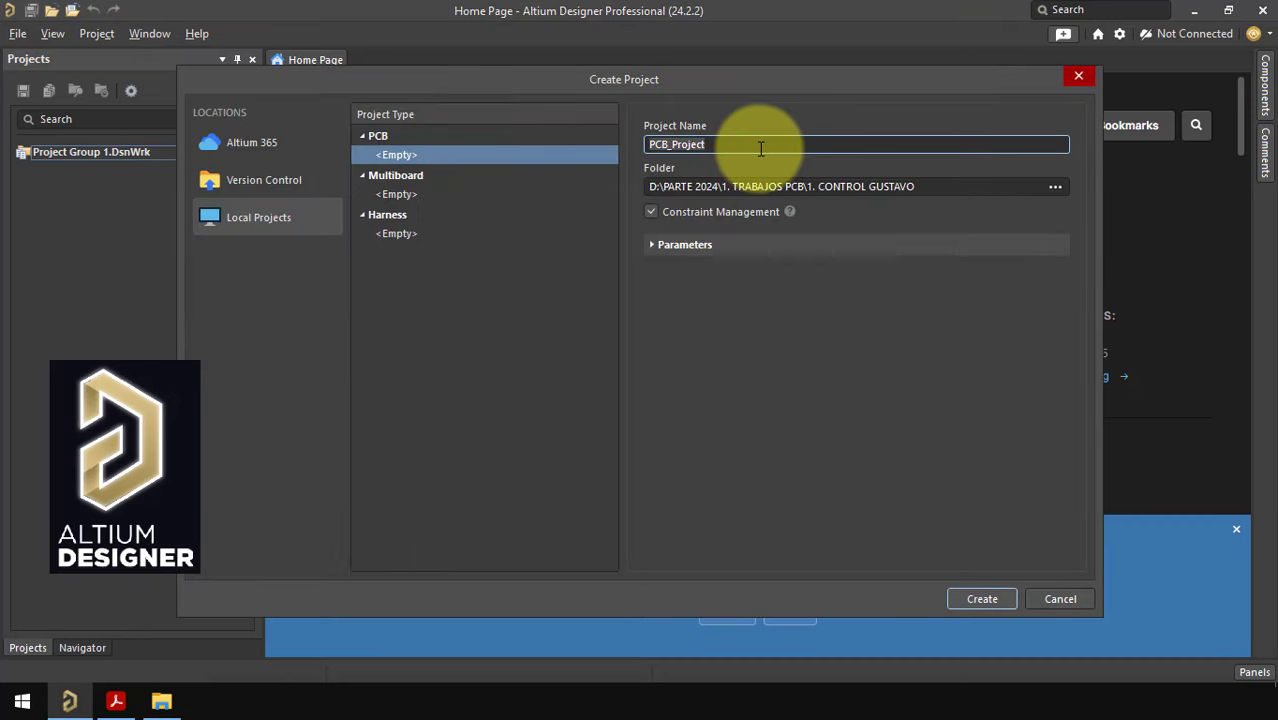
text(Shield:)
text(:)
Set the project location to the Shield_Arduino_Nano folder on the desktop and create the project.
click(1055, 187)
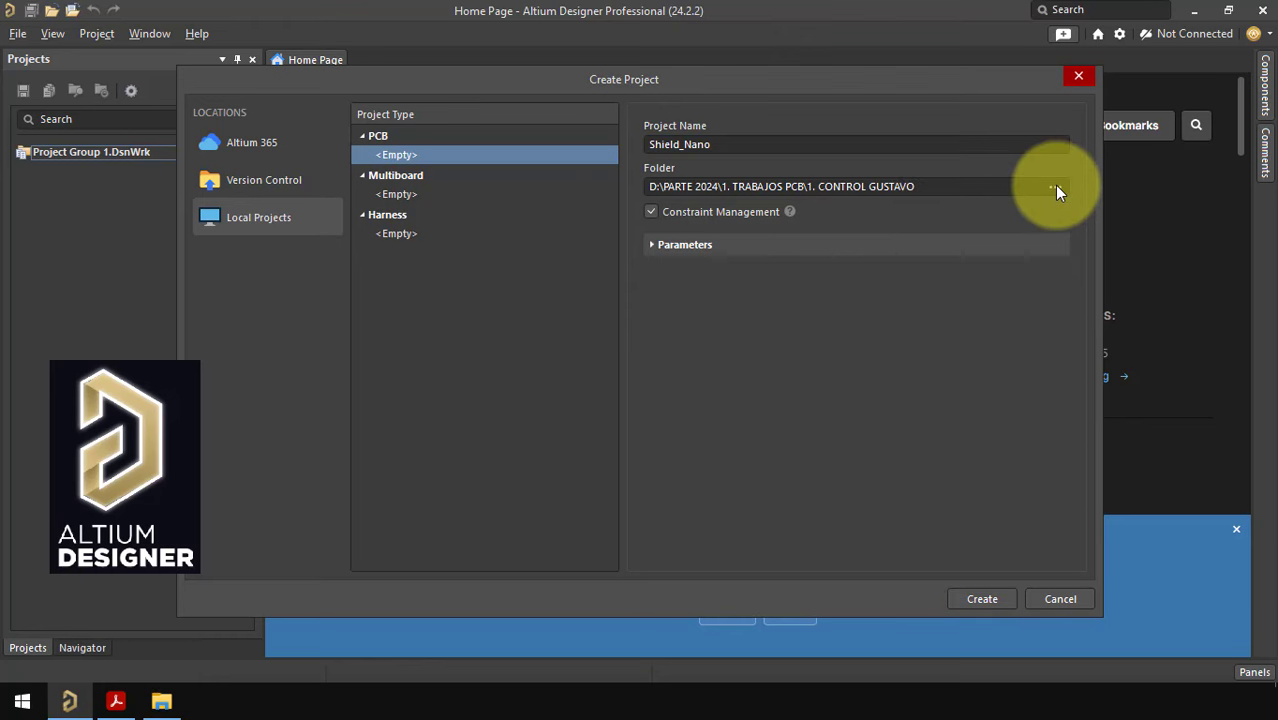
scroll(428, 277, up, 2)
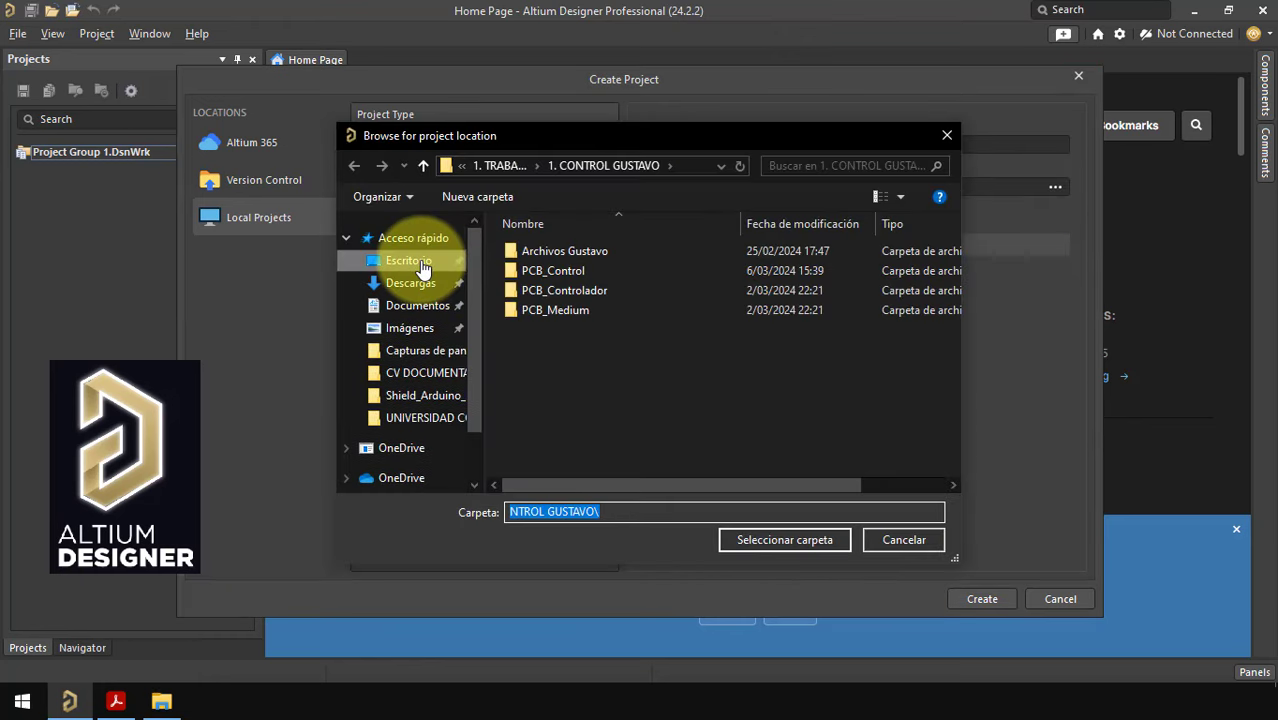
click(424, 265)
double_click(530, 280)
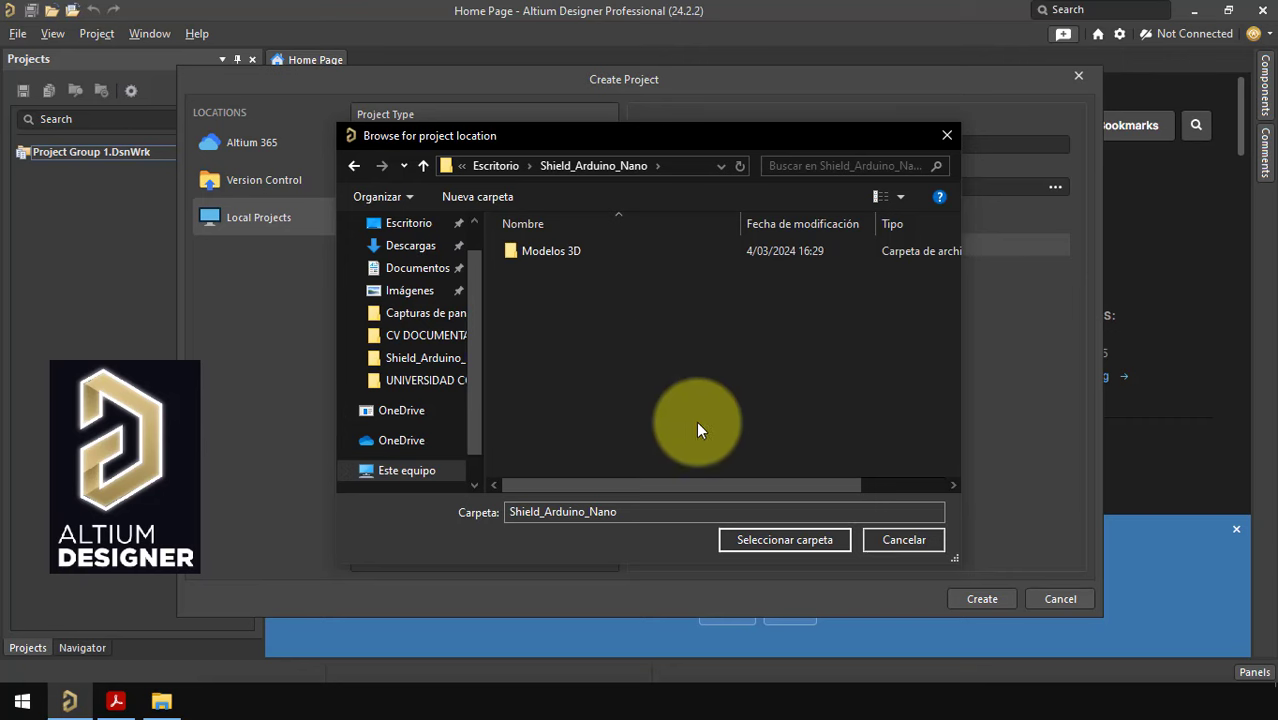
click(775, 541)
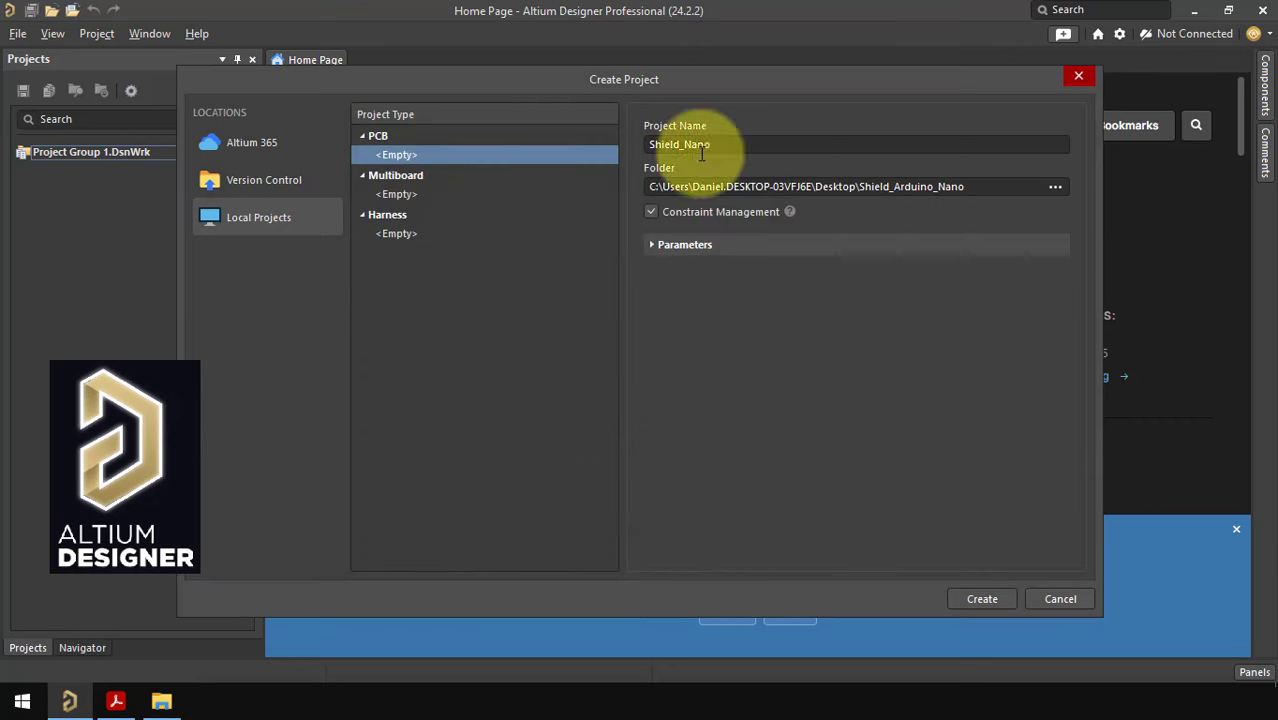
click(975, 601)
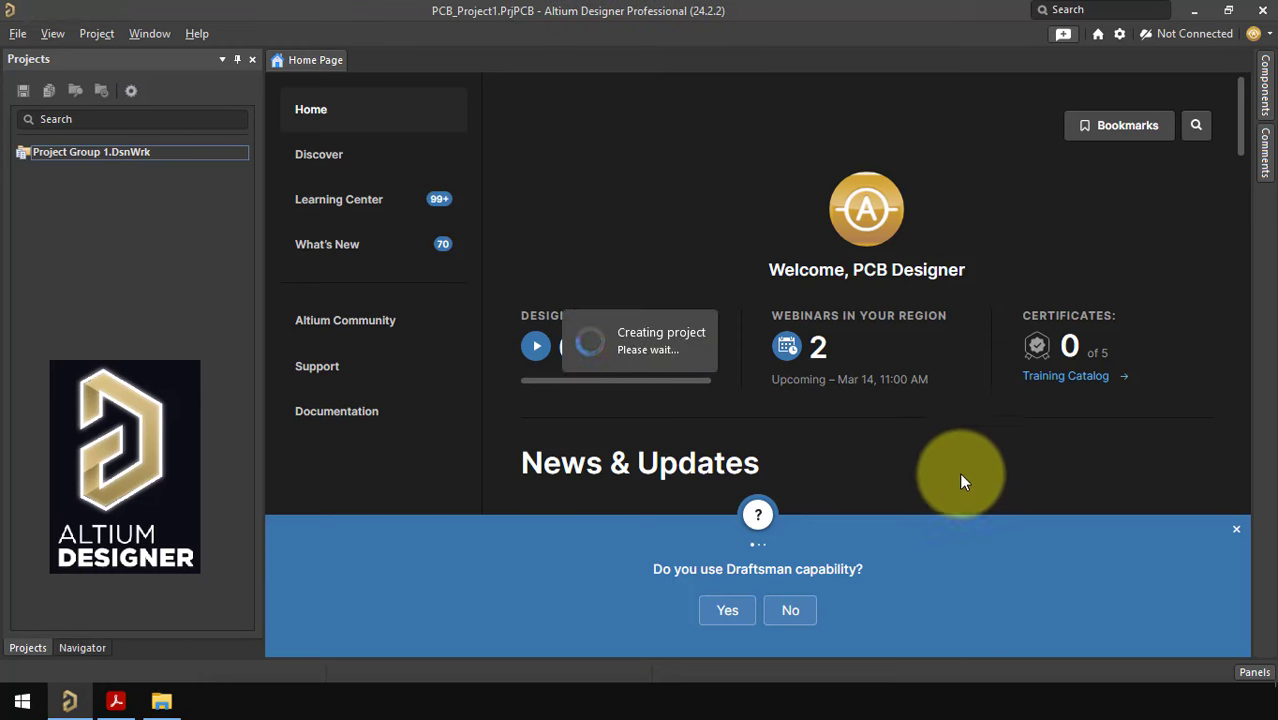
Add a new schematic and a new PCB document to the Shield_Nano project.
click(185, 168)
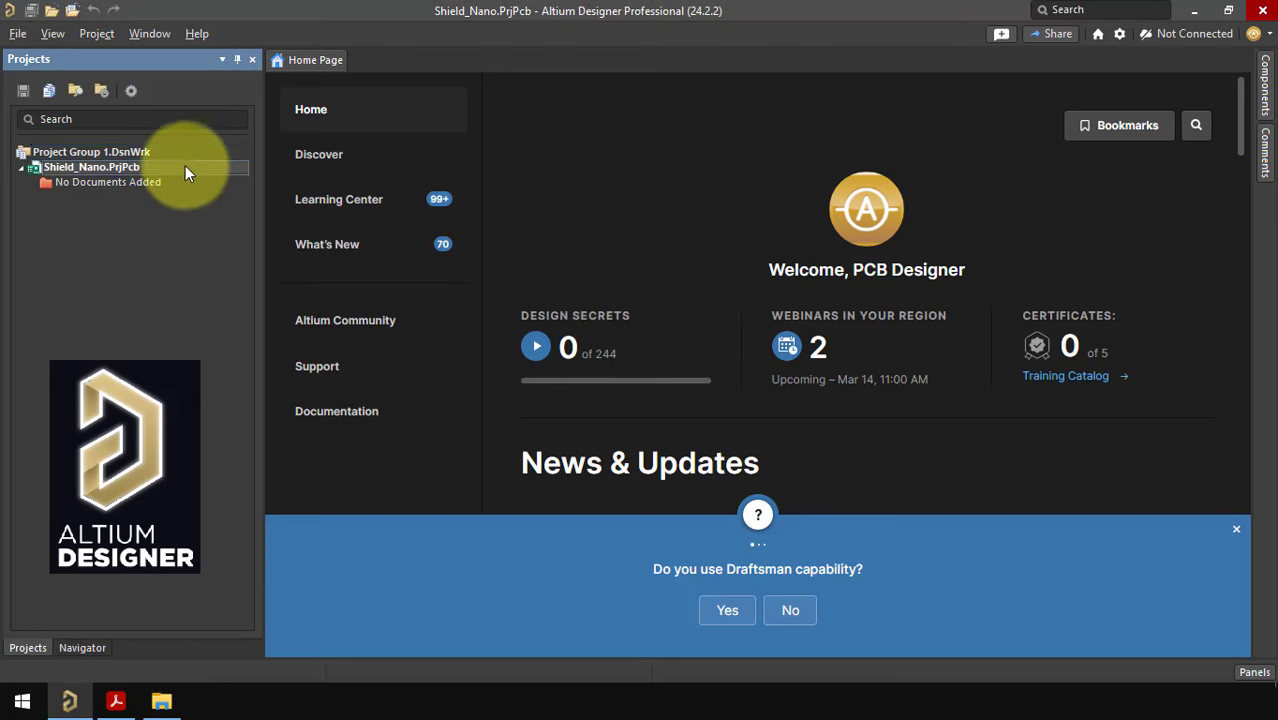
right_click(129, 167)
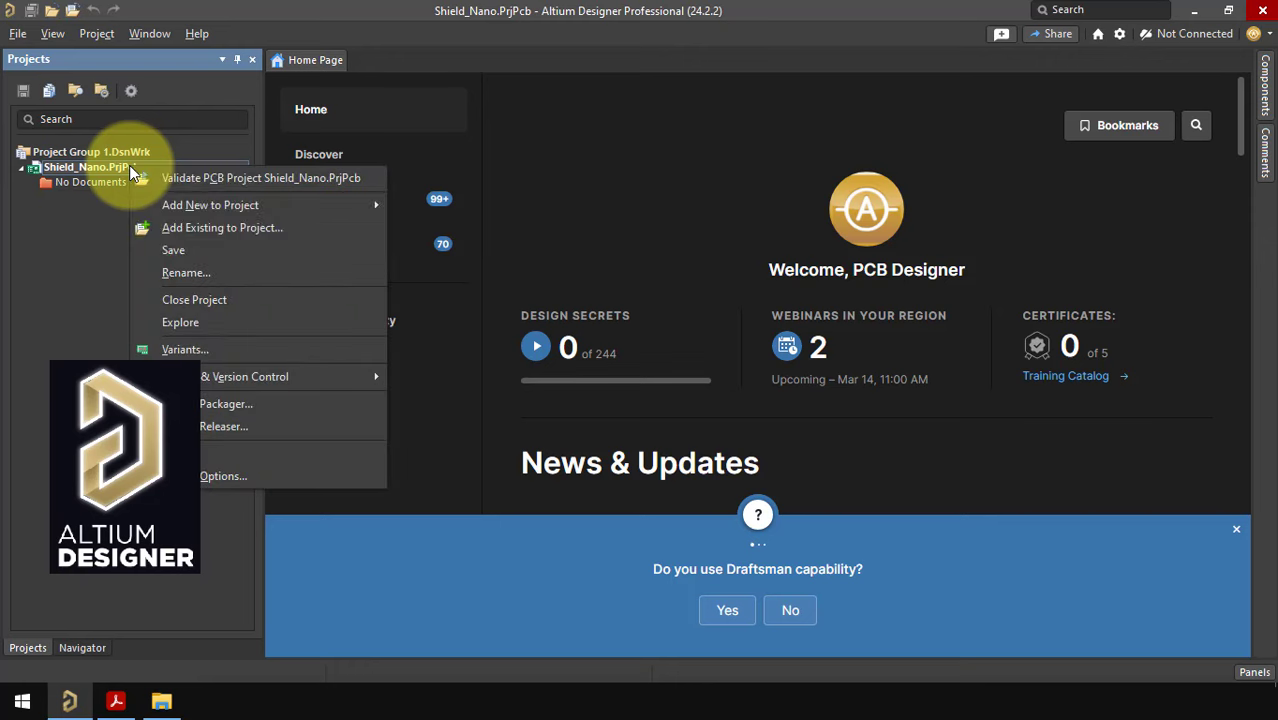
mouse_move(231, 205)
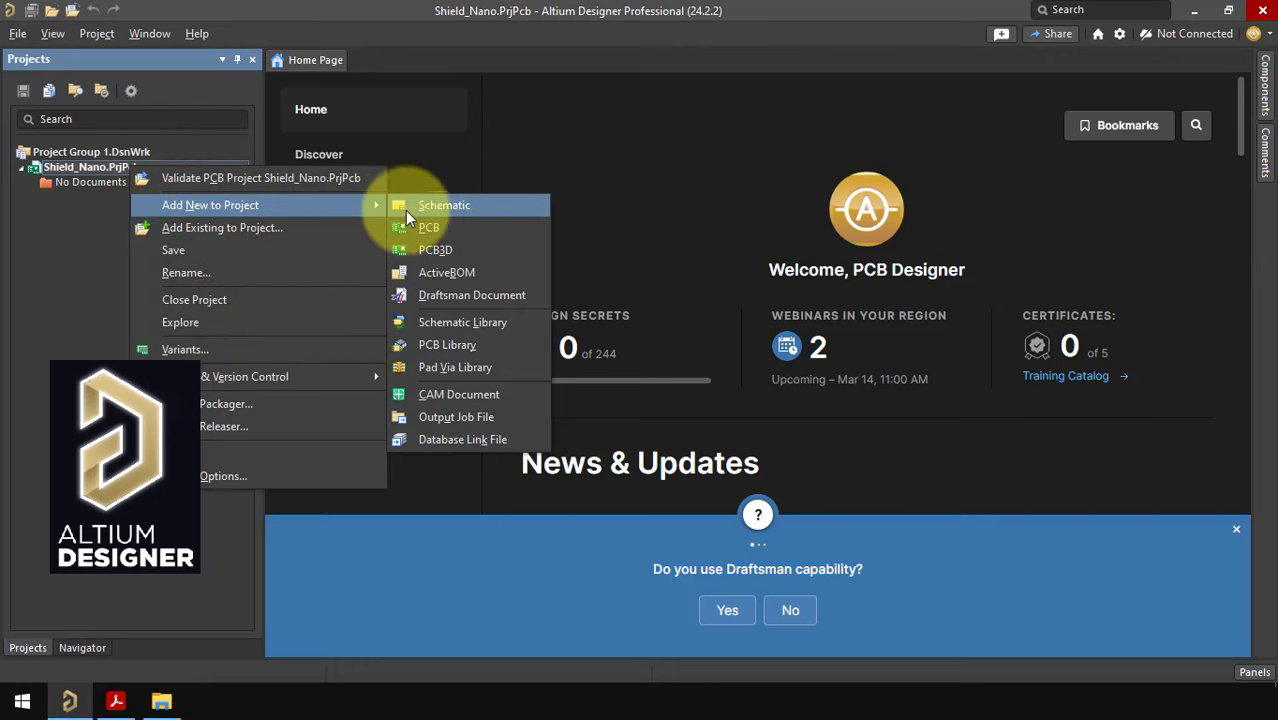
click(445, 207)
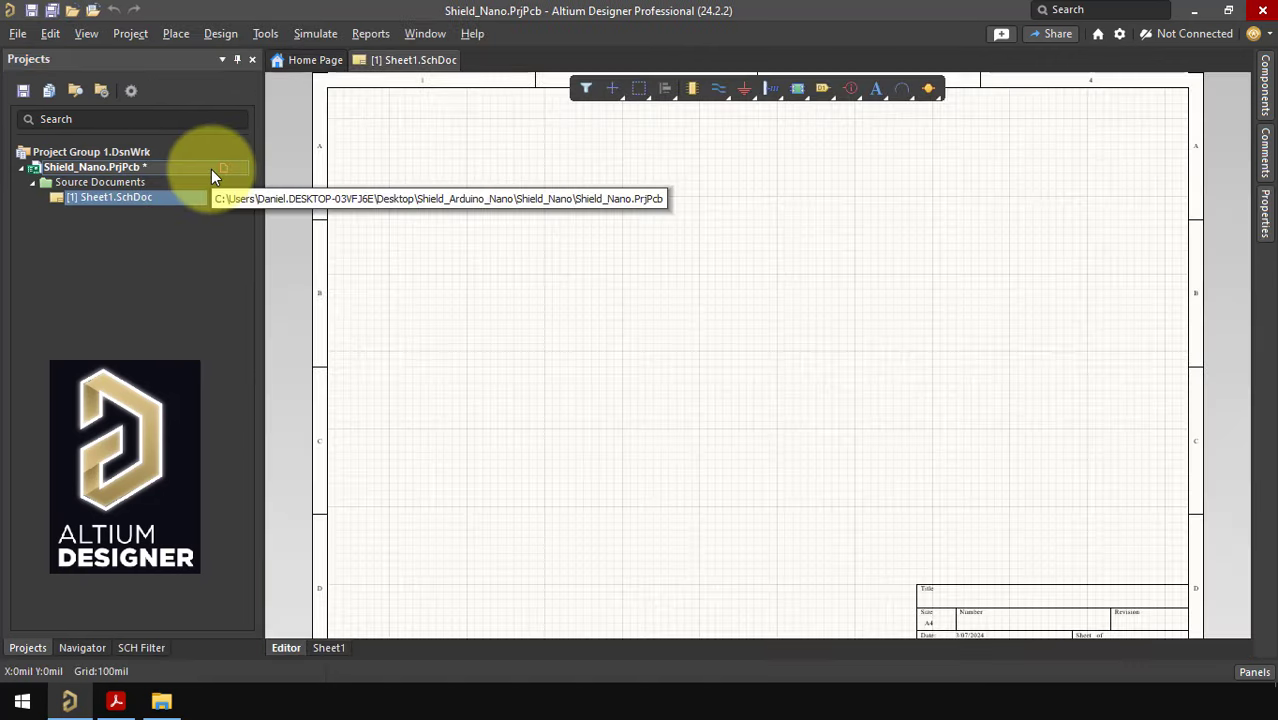
right_click(211, 169)
mouse_move(289, 206)
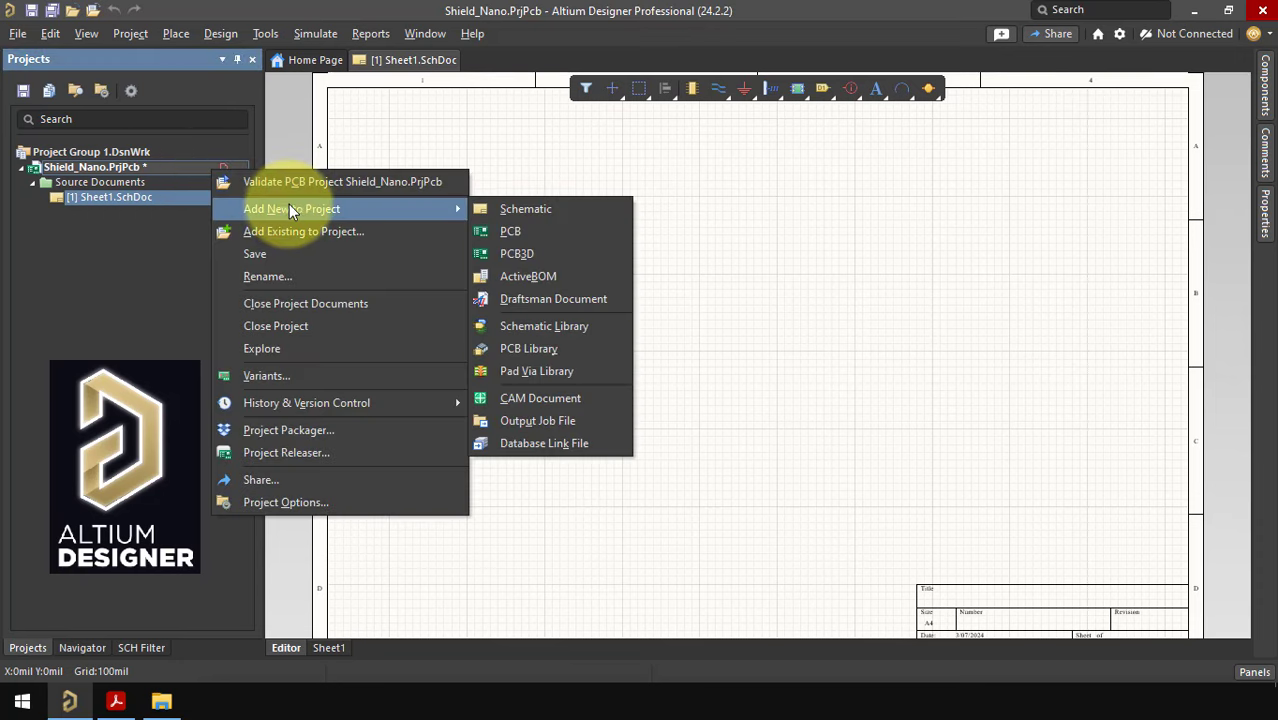
click(544, 232)
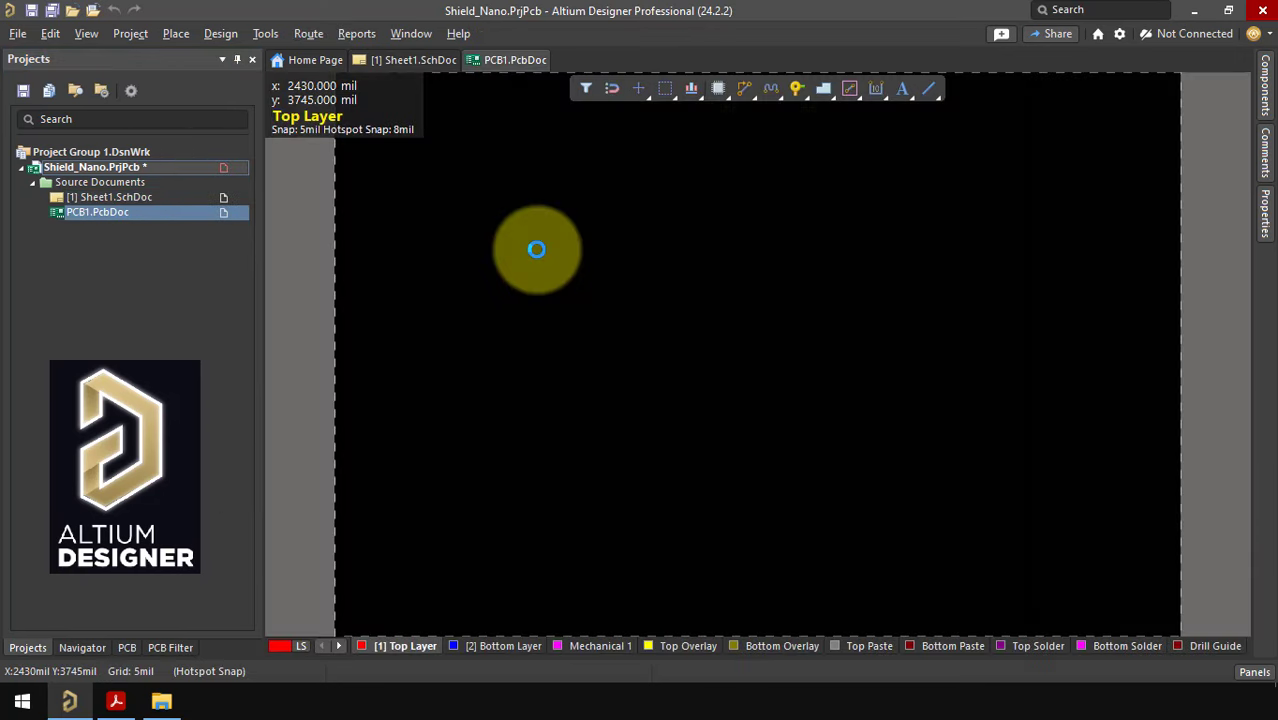
Add a new schematic library and a new PCB library to the Shield_Nano project, and return to the project tree.
right_click(189, 167)
mouse_move(300, 206)
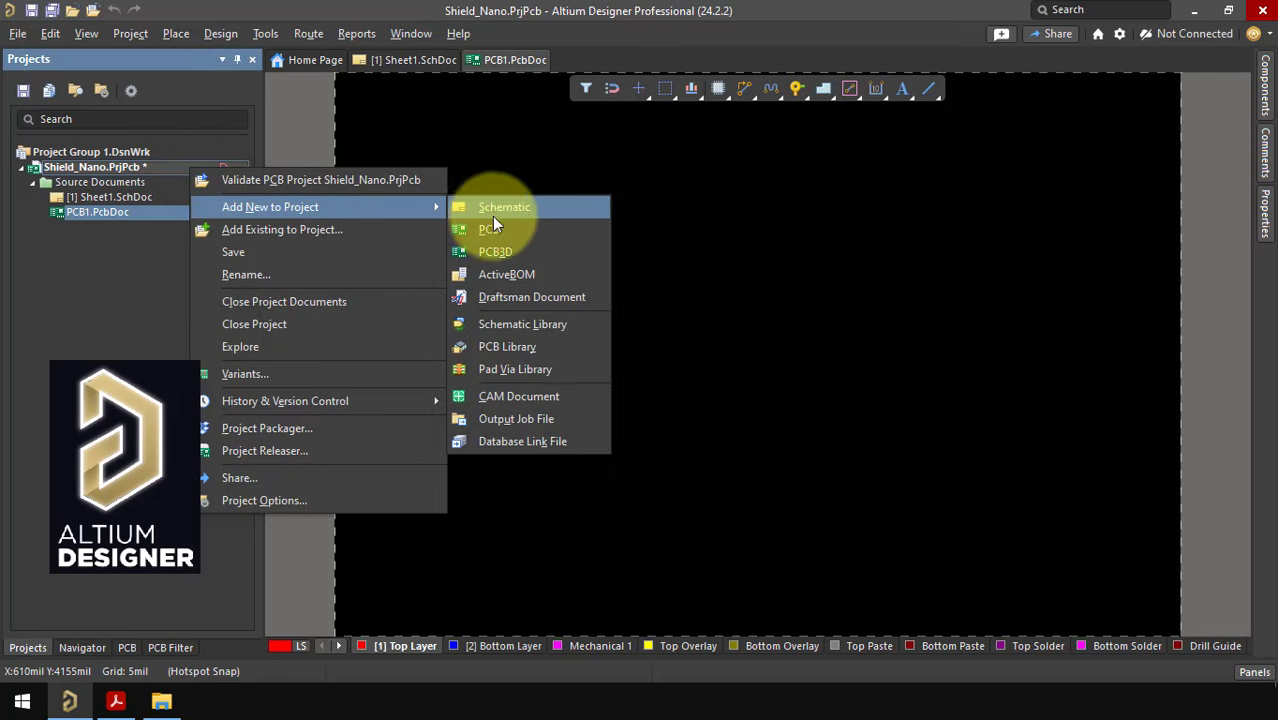
click(517, 326)
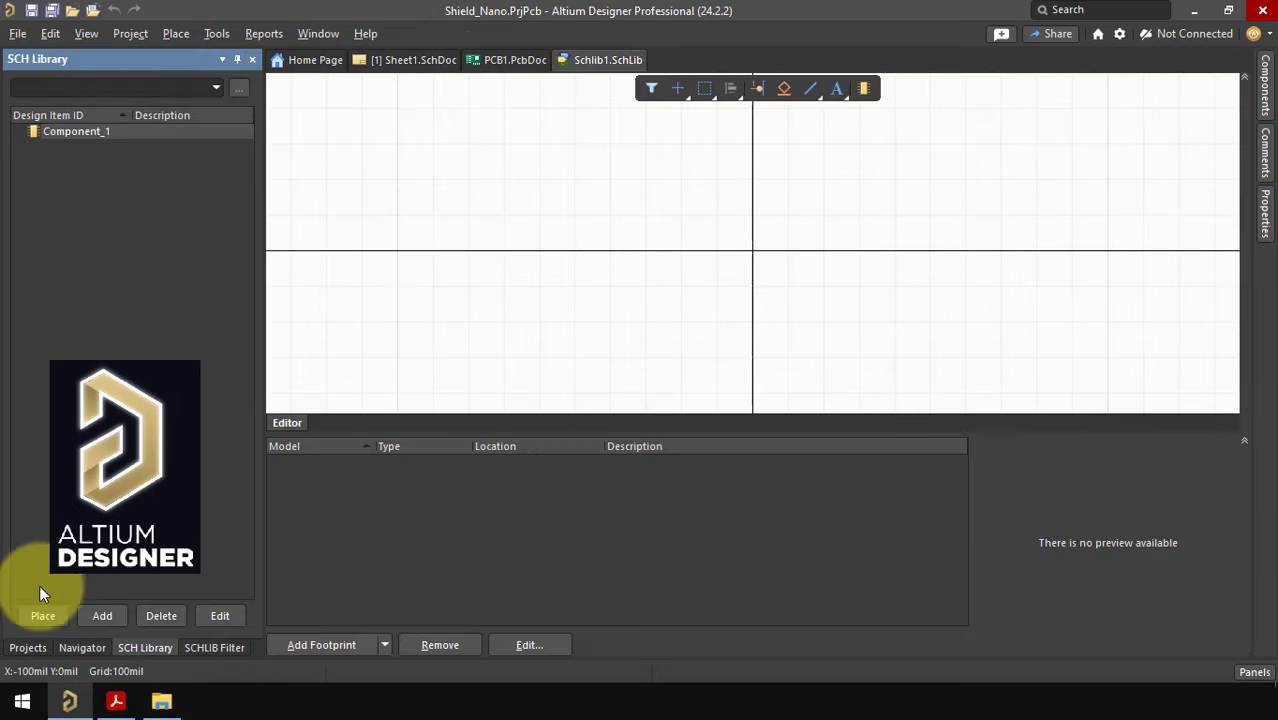
click(30, 646)
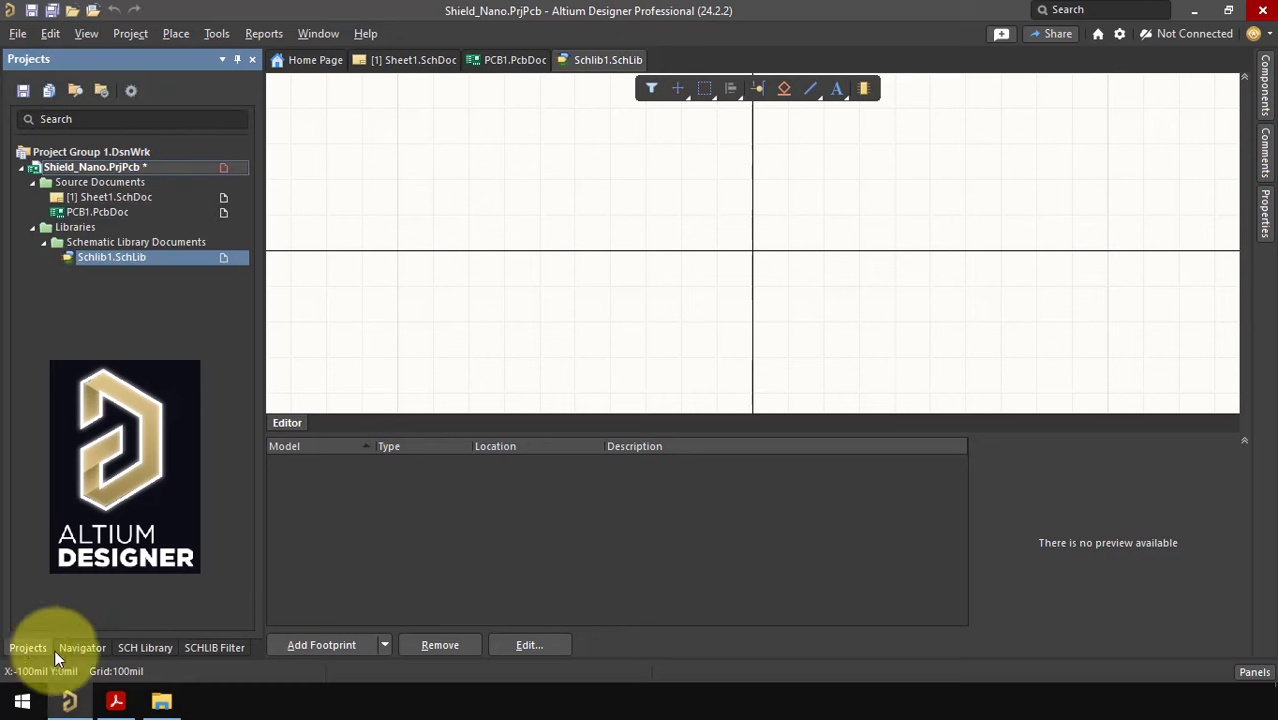
right_click(213, 174)
mouse_move(300, 213)
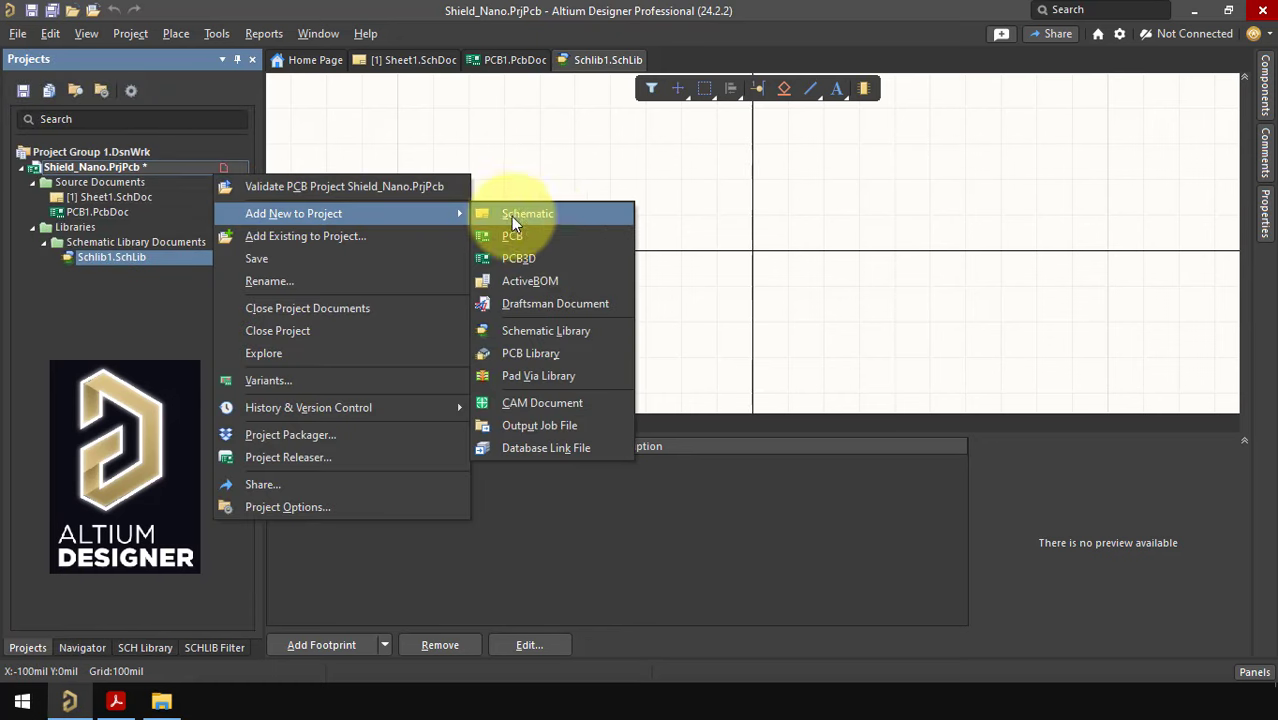
click(564, 354)
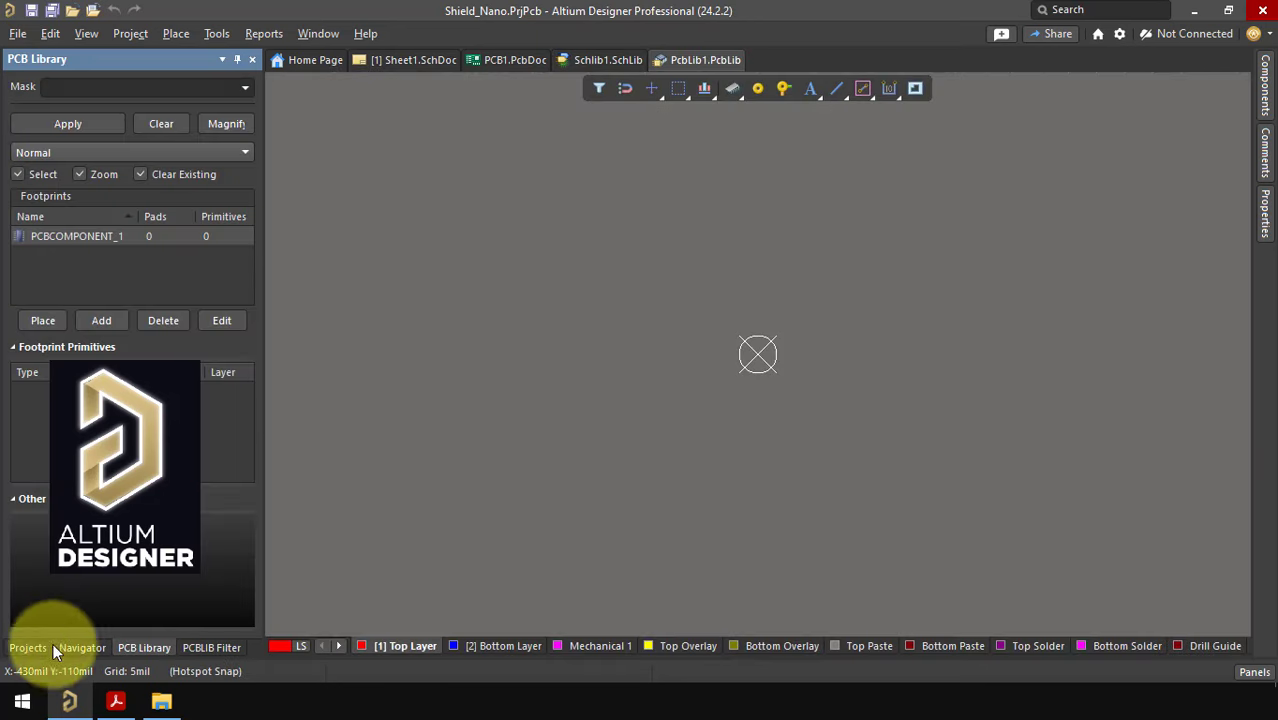
click(43, 652)
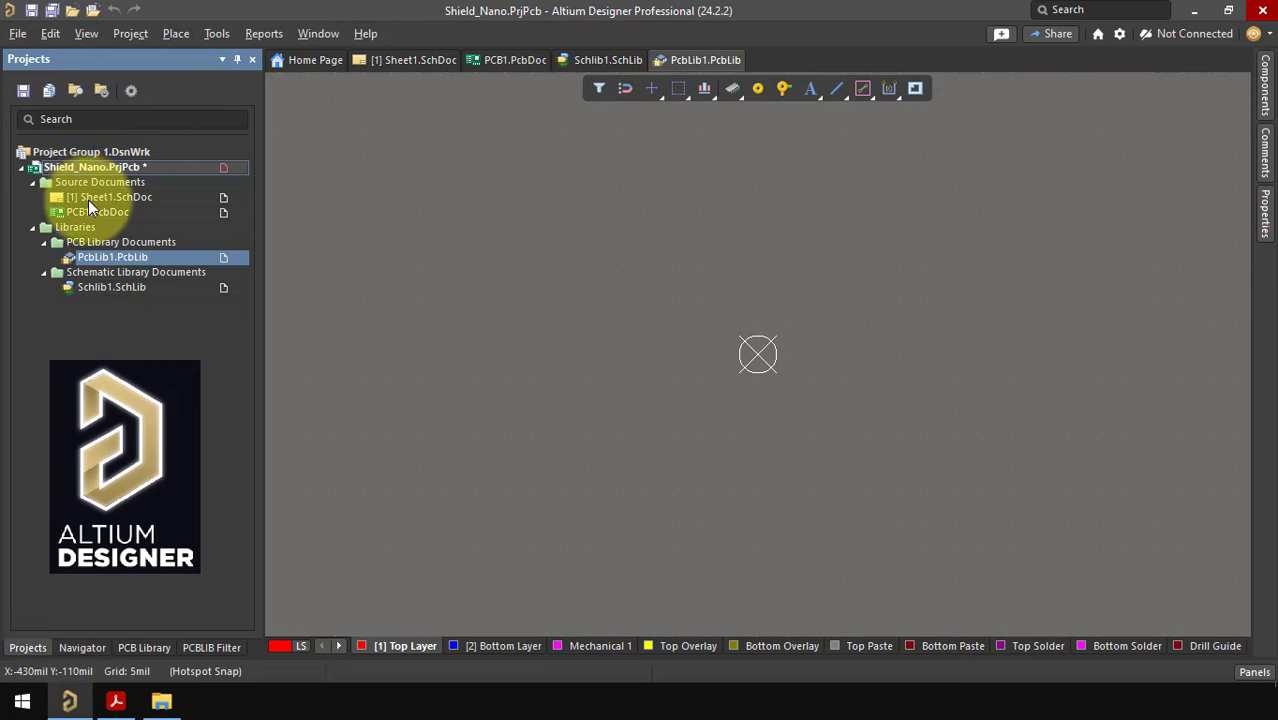
Save the PCB library document as Shield_Nano in the Shield_Nano project folder.
click(31, 12)
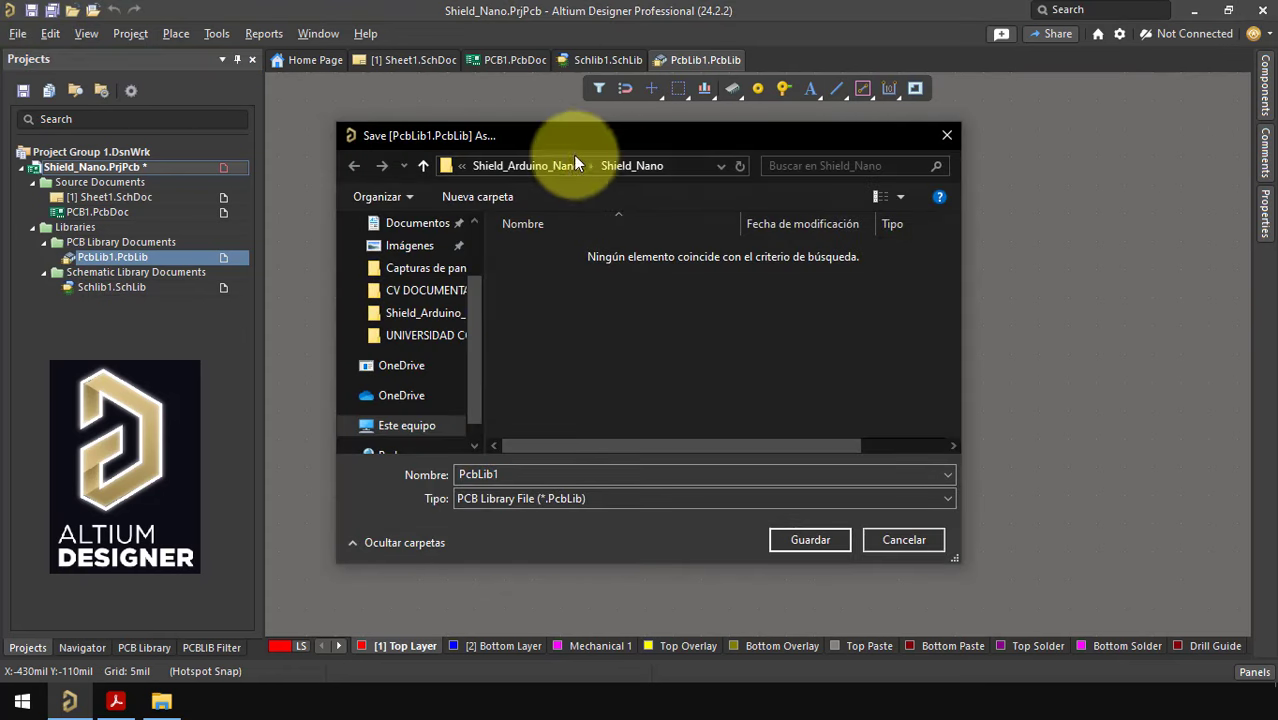
double_click(581, 475)
text(Shield_Nano)
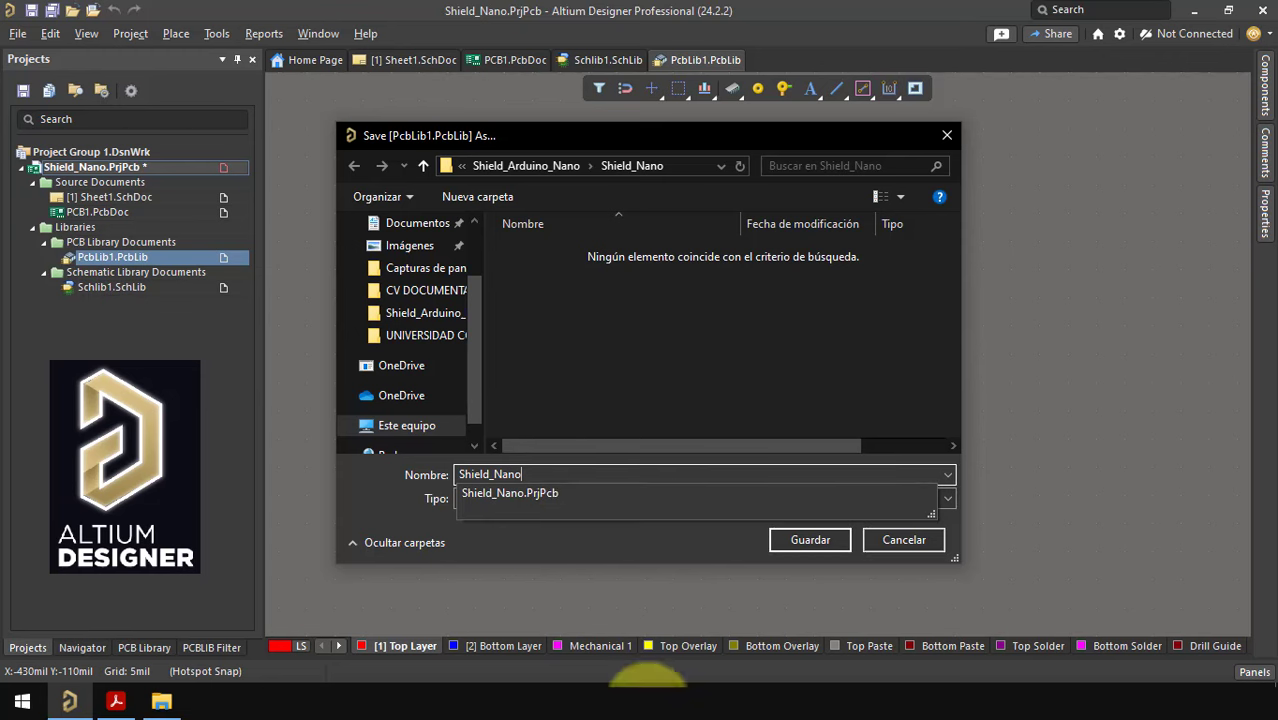
click(810, 541)
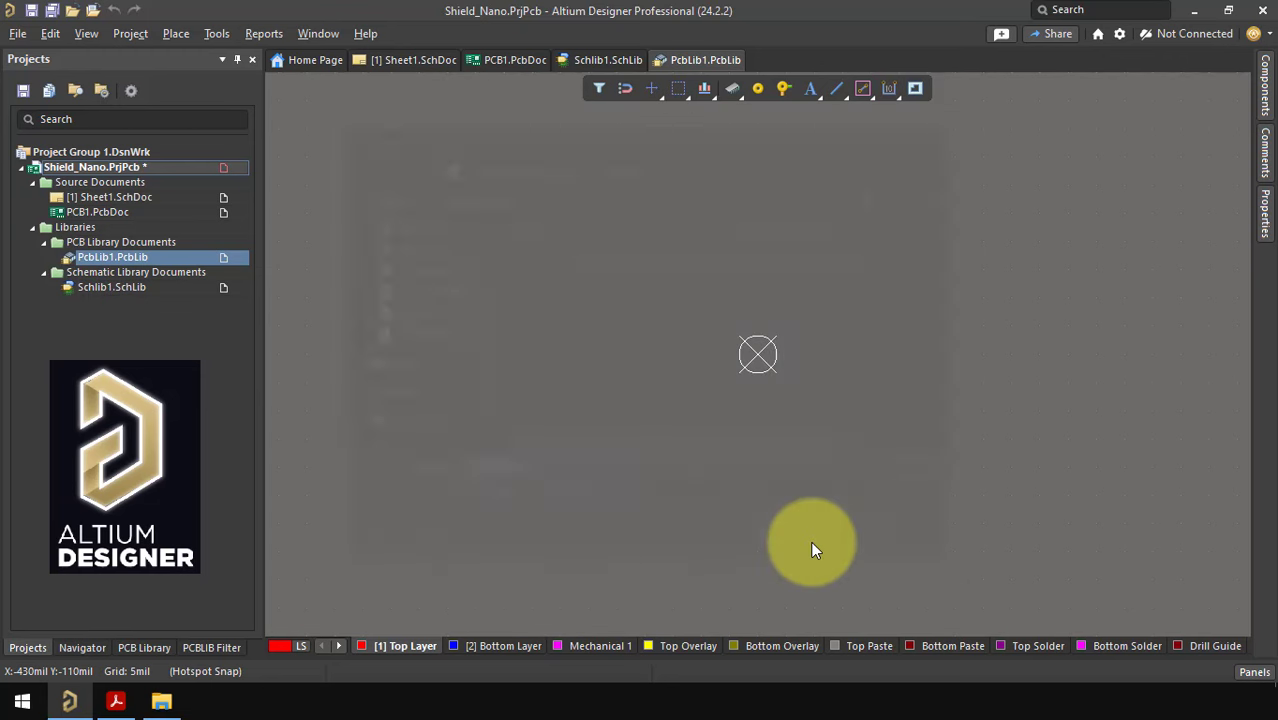
Save the Shield_Nano project, naming its PCB document Shield_Nano.
right_click(175, 174)
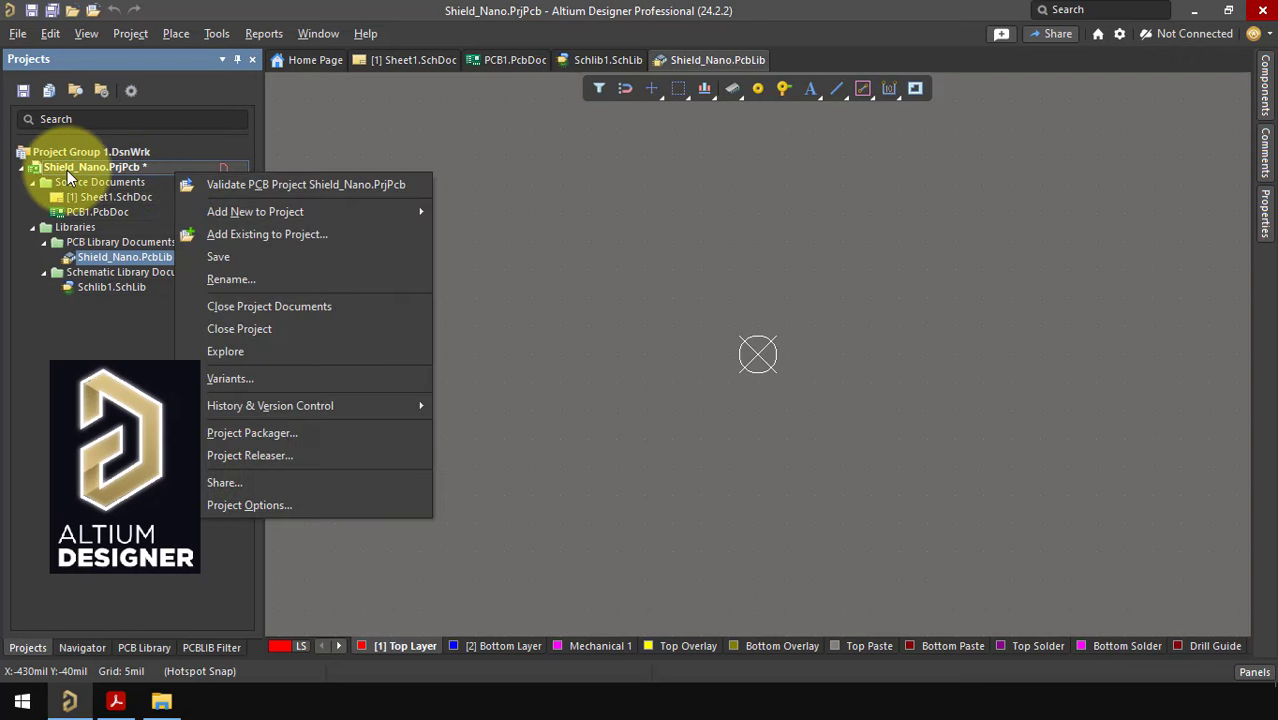
click(266, 262)
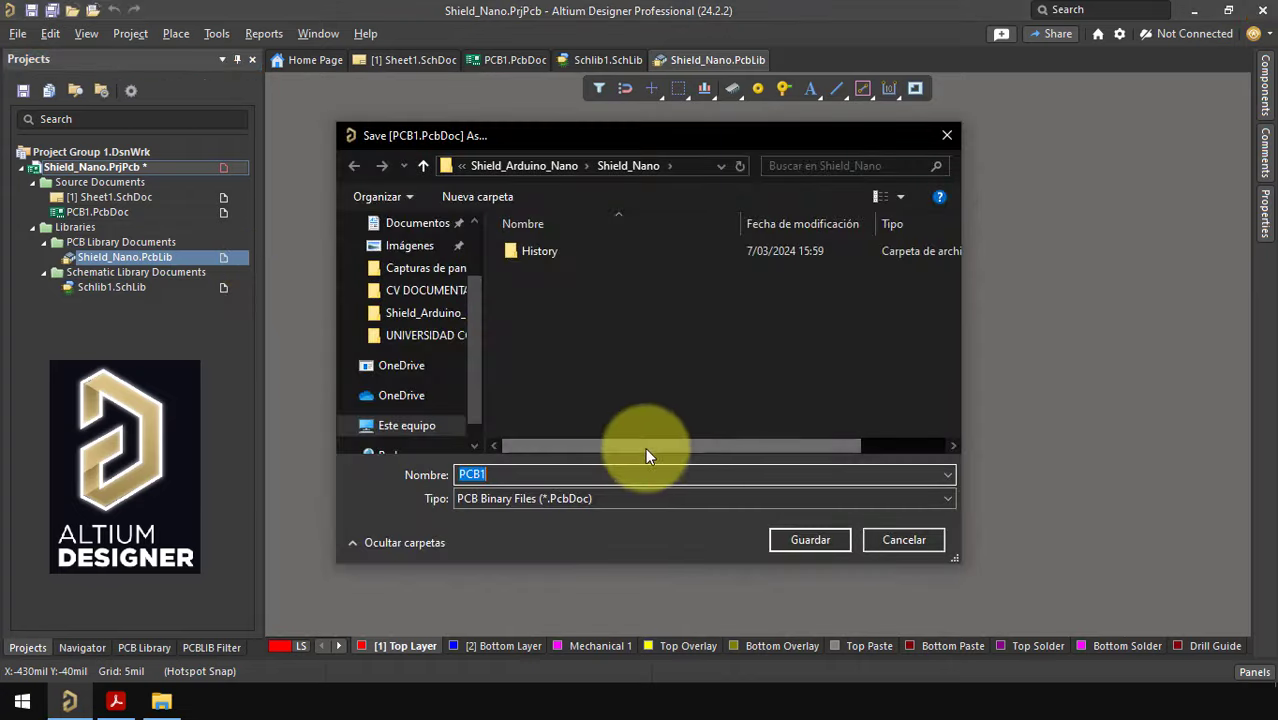
text(Shield_Nano)
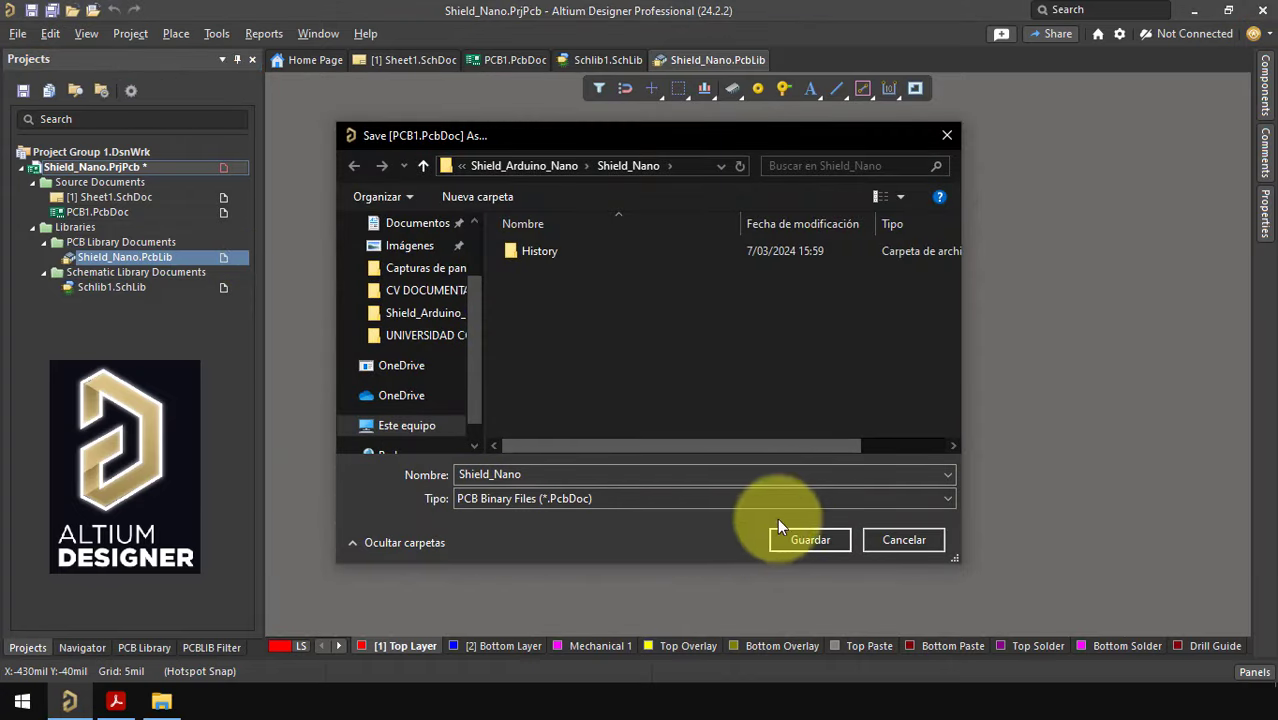
click(810, 541)
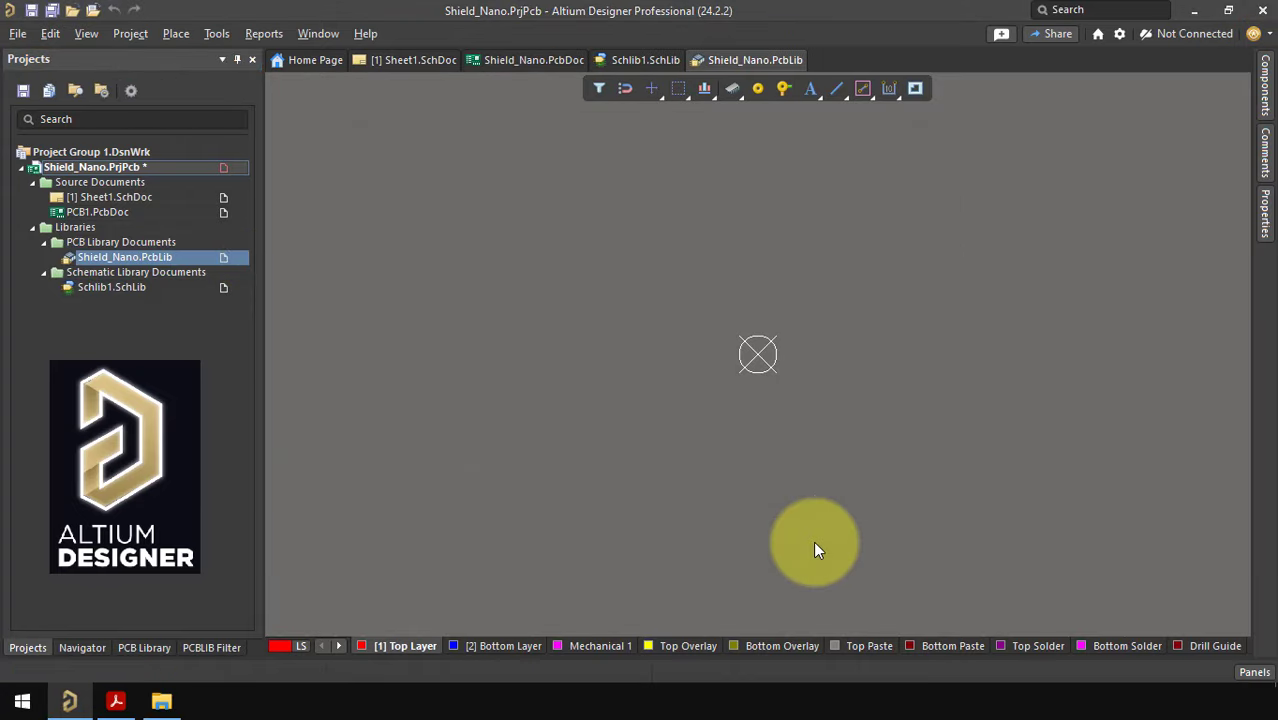
Save the schematic library and the schematic sheet, both under the name Shield_Nano.
text(Shield_Nano)
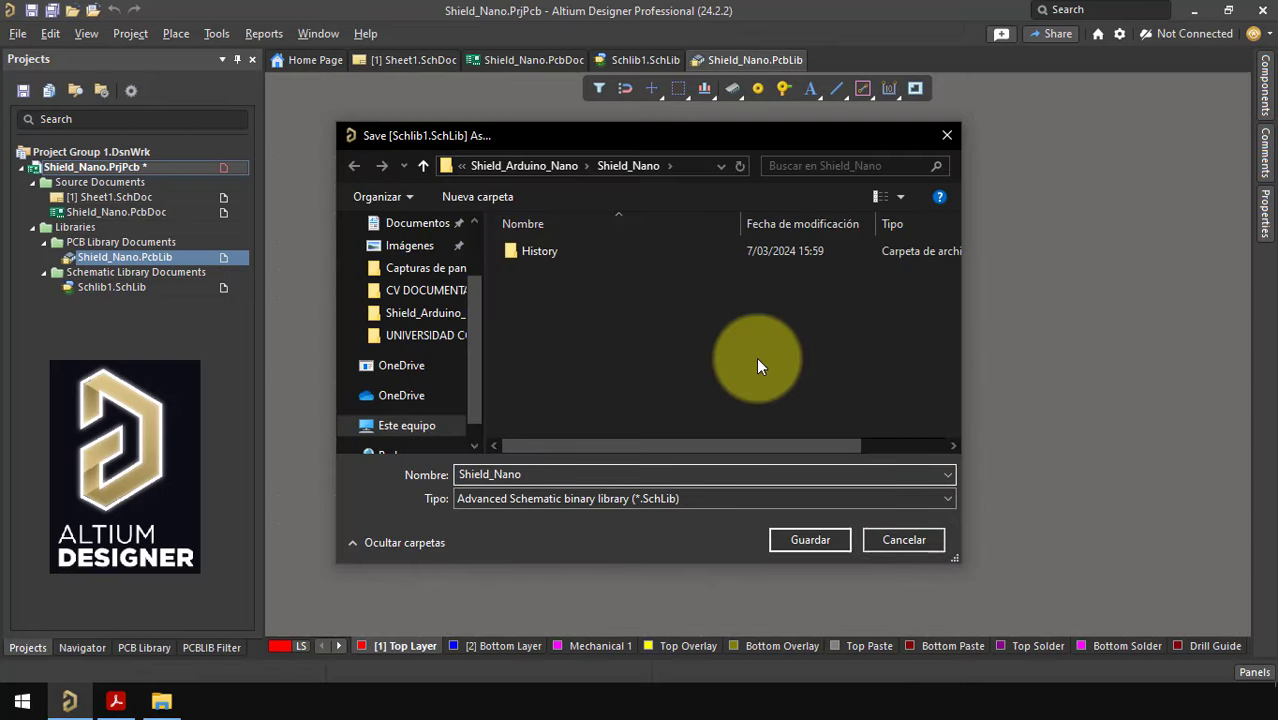
click(816, 535)
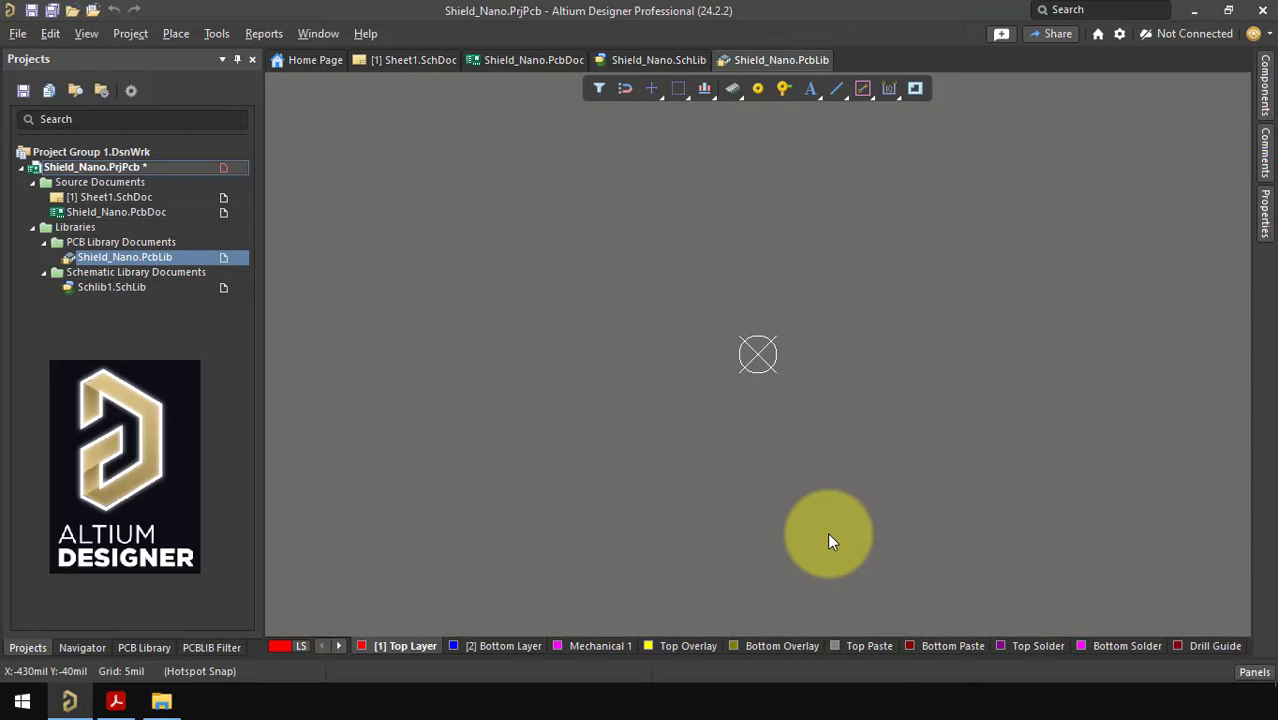
text(Shield_Nano)
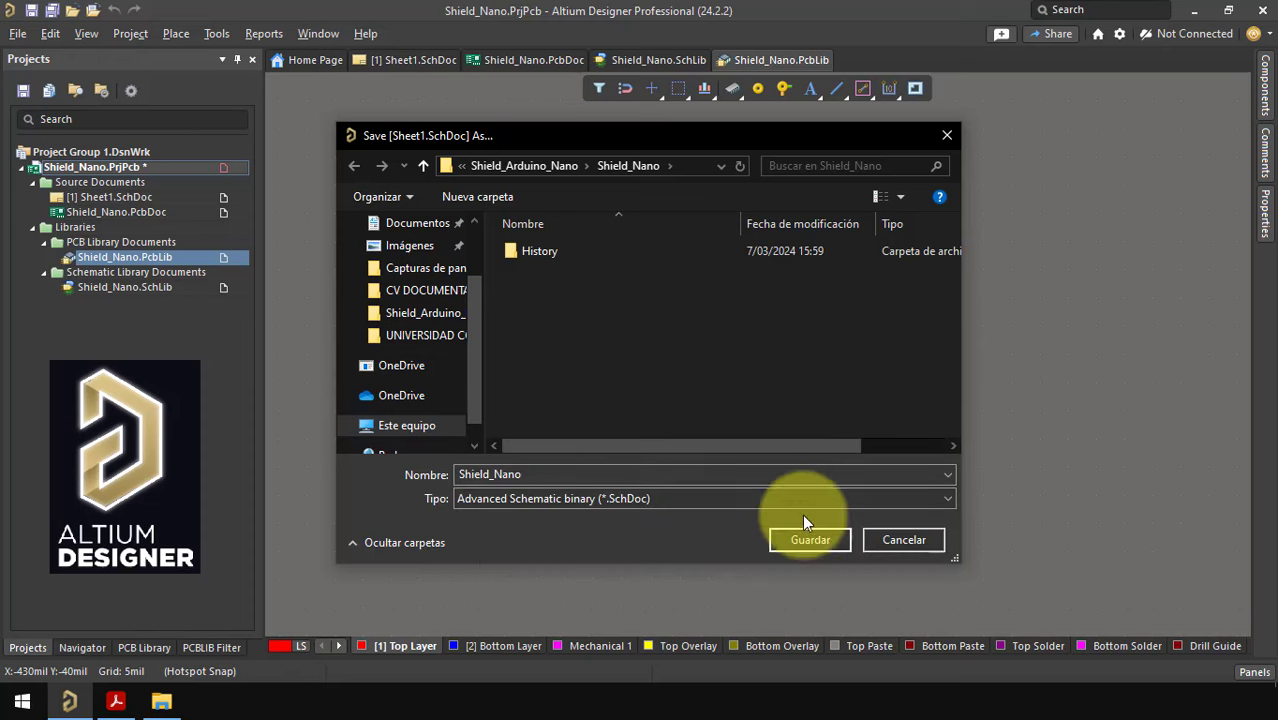
click(818, 535)
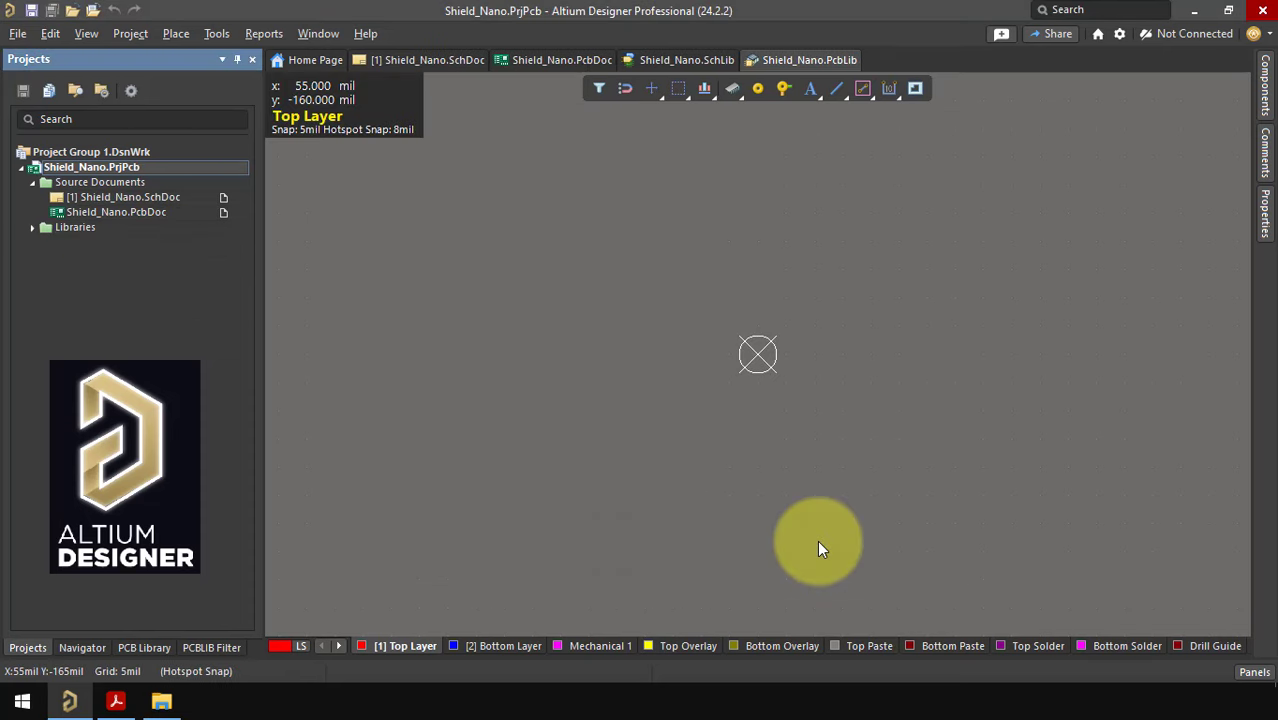
Expand the project's library folders, open Shield_Nano.SchLib and show its component list.
click(33, 227)
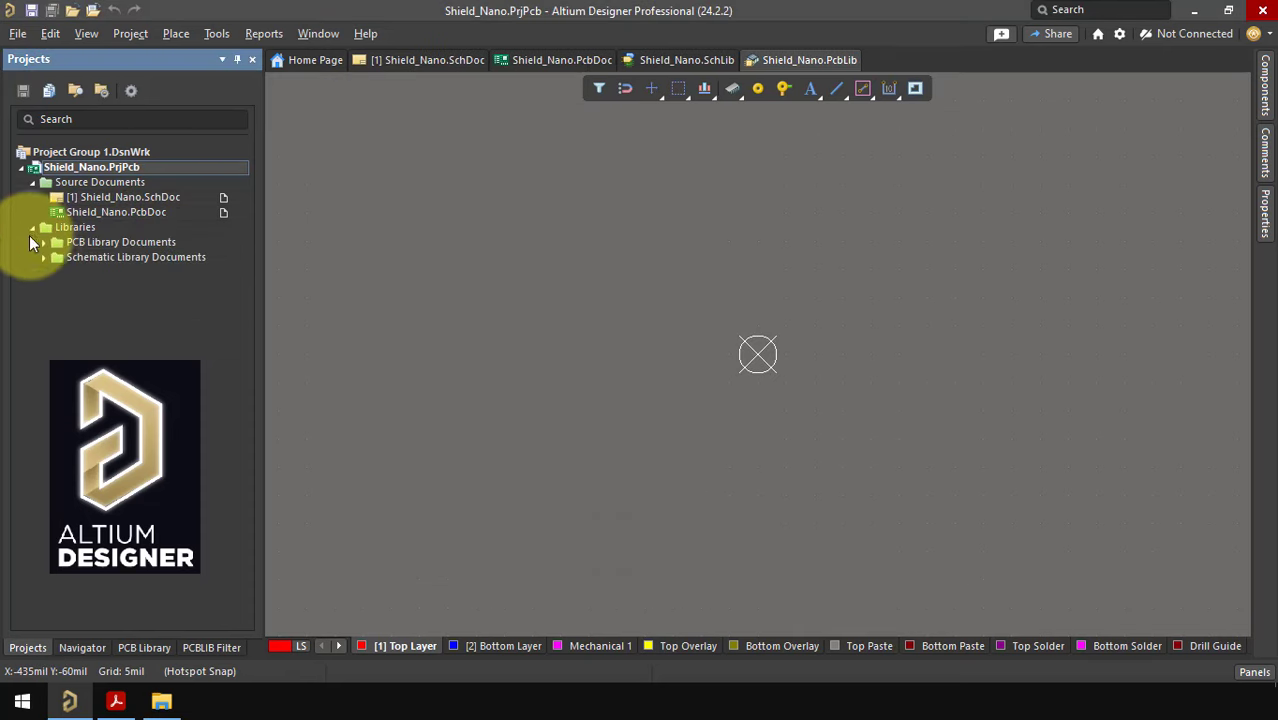
click(44, 257)
click(44, 242)
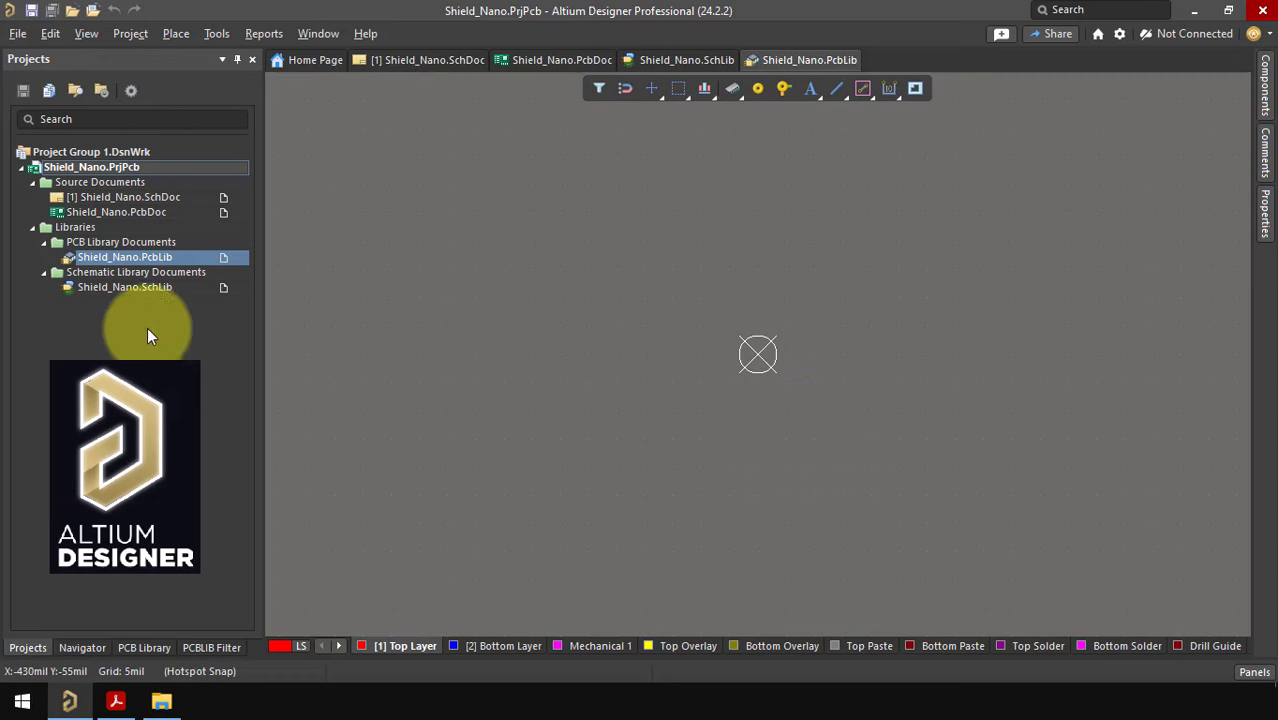
double_click(144, 290)
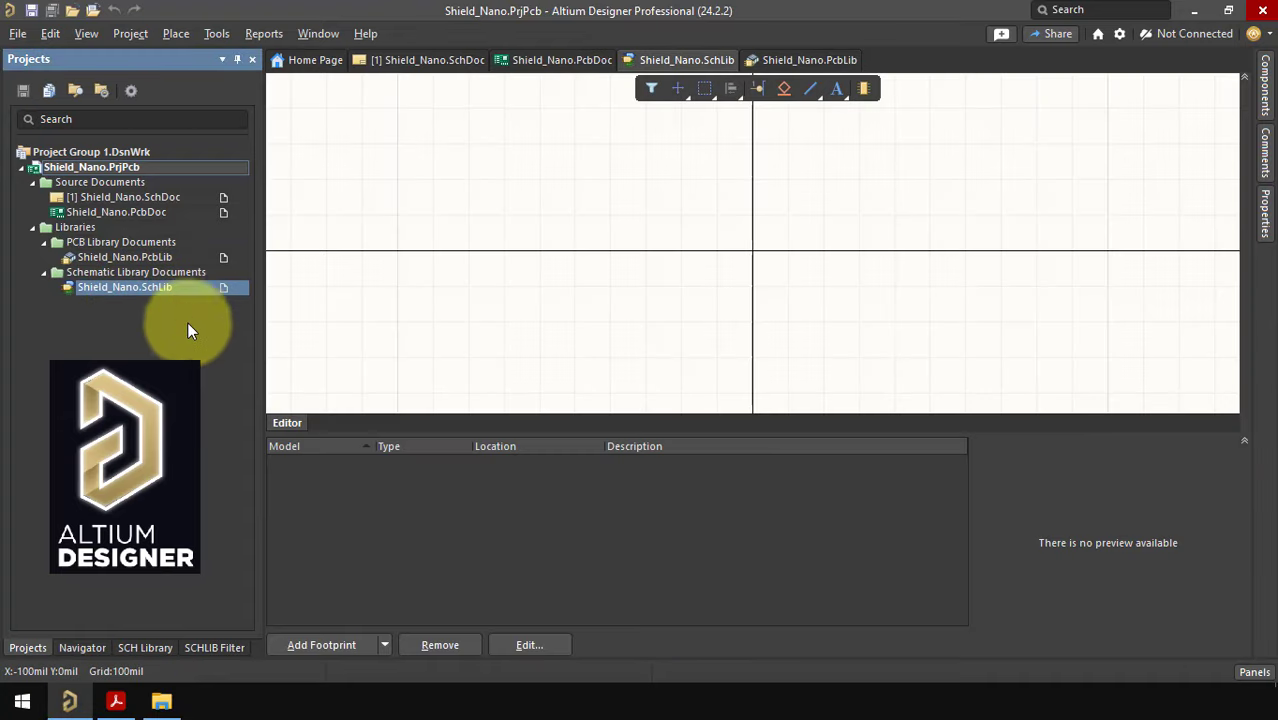
click(145, 647)
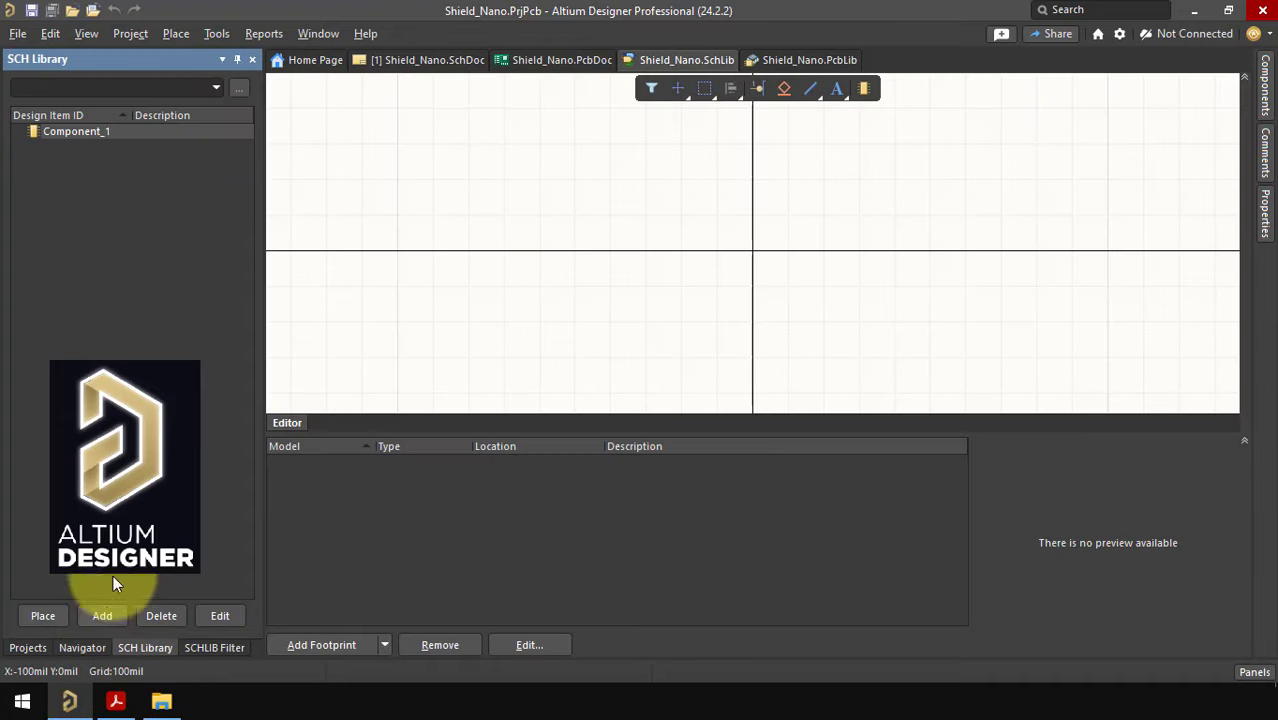
Start placing a pin in Component_1 with designator and name both set to 1.
click(656, 205)
click(757, 89)
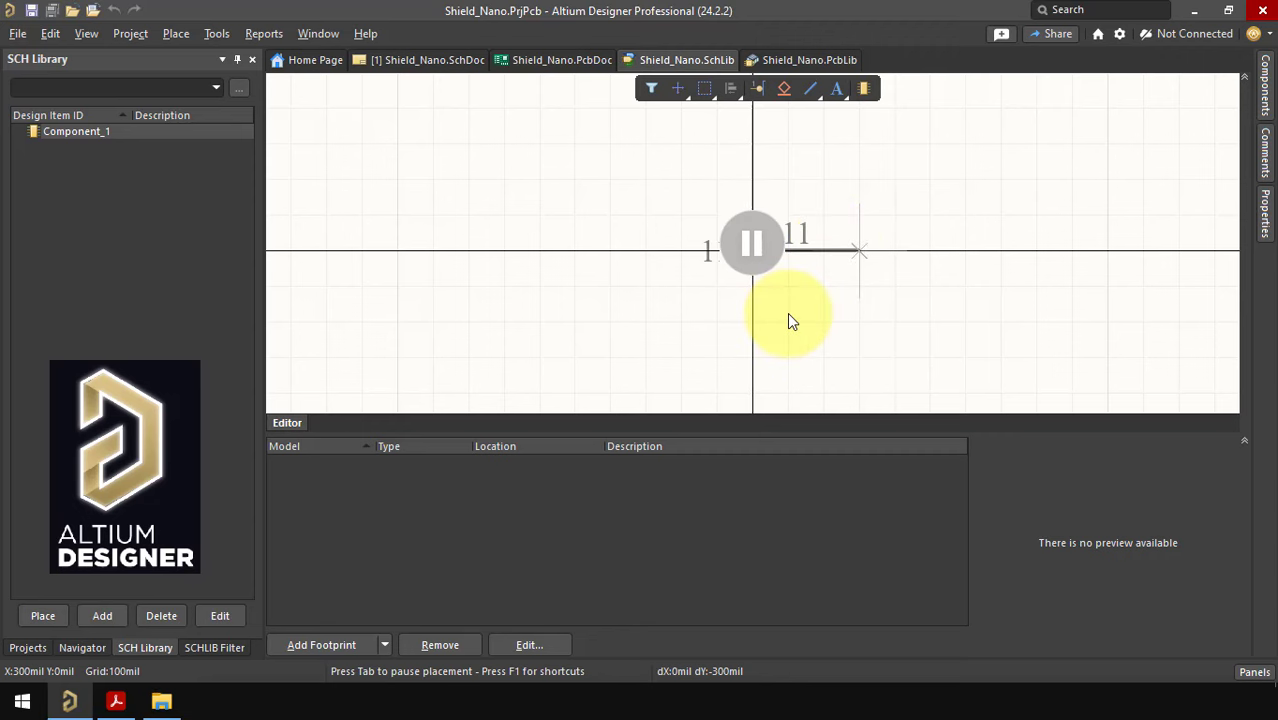
key(Tab)
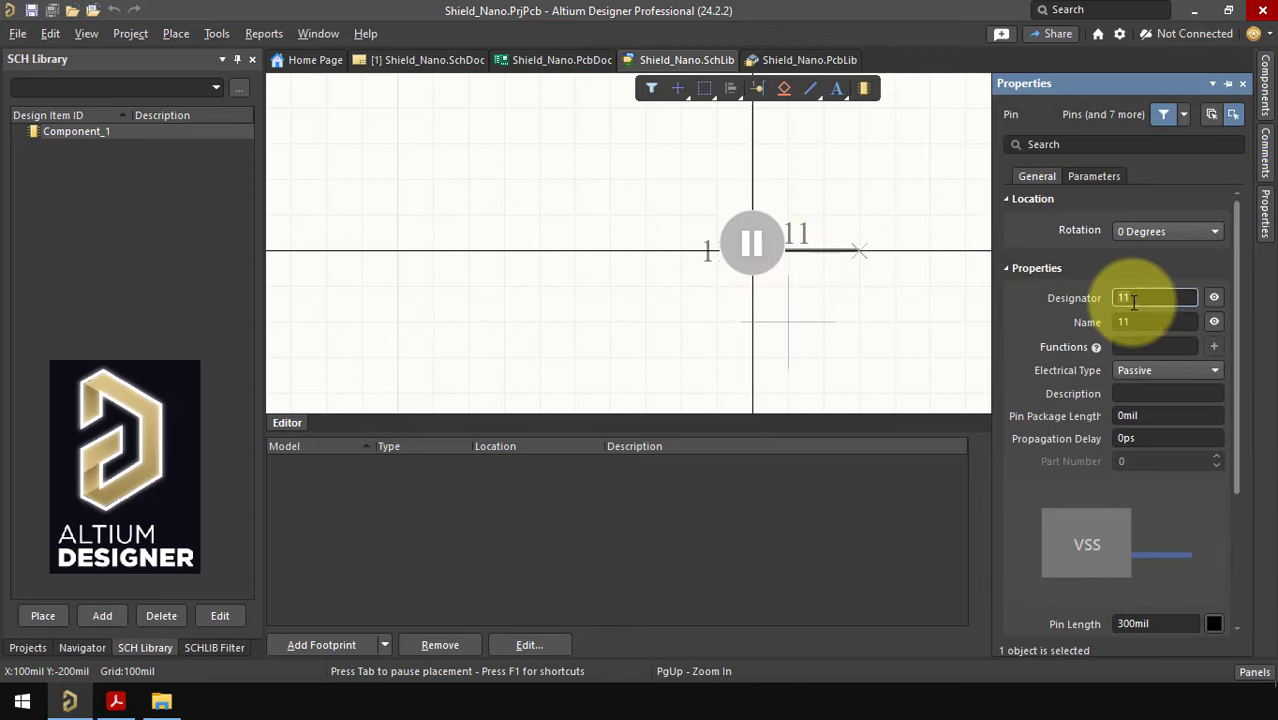
key(BackSpace)
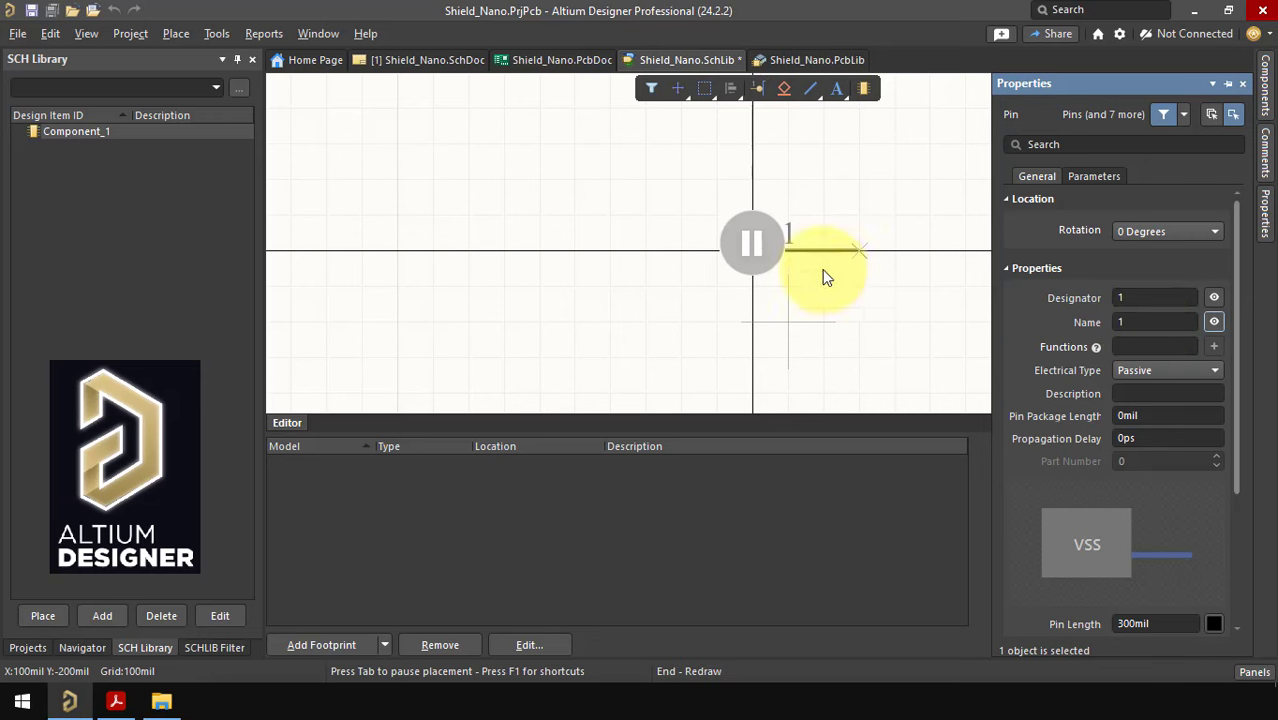
click(760, 242)
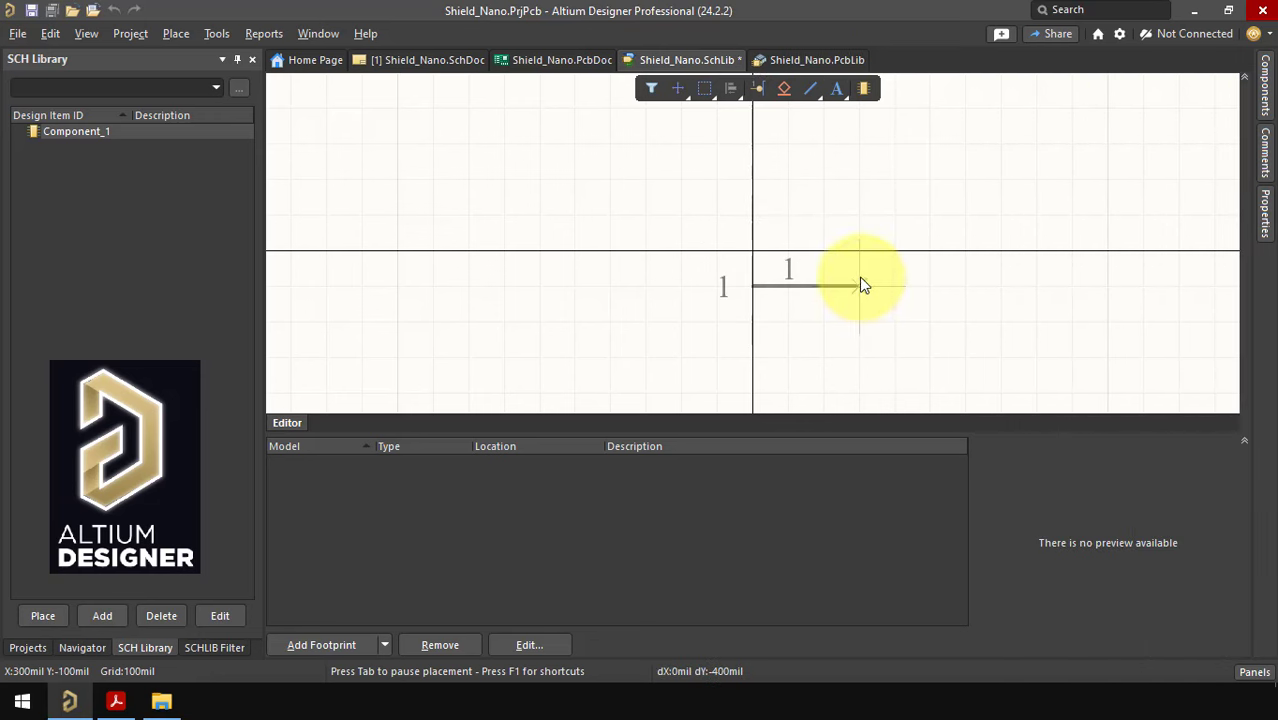
Set the length of the pin being placed to 200 mil and resume placement.
key(Tab)
scroll(1125, 407, down, 3)
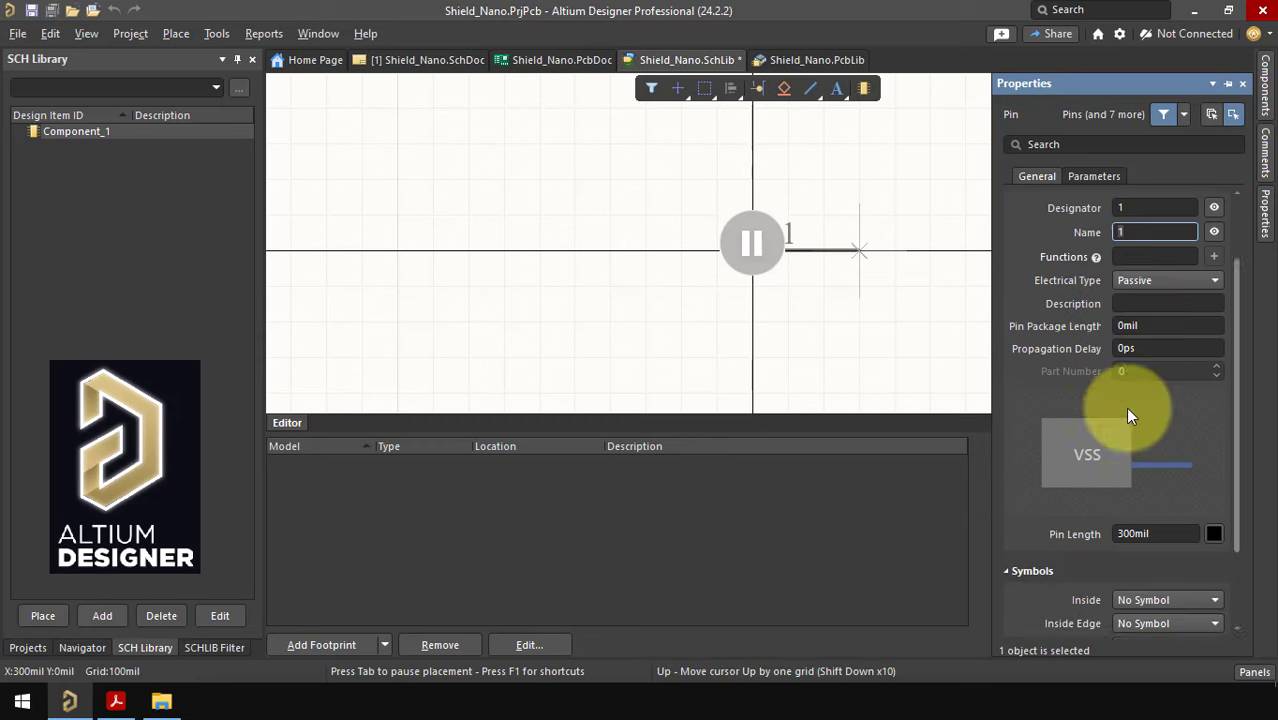
click(1163, 487)
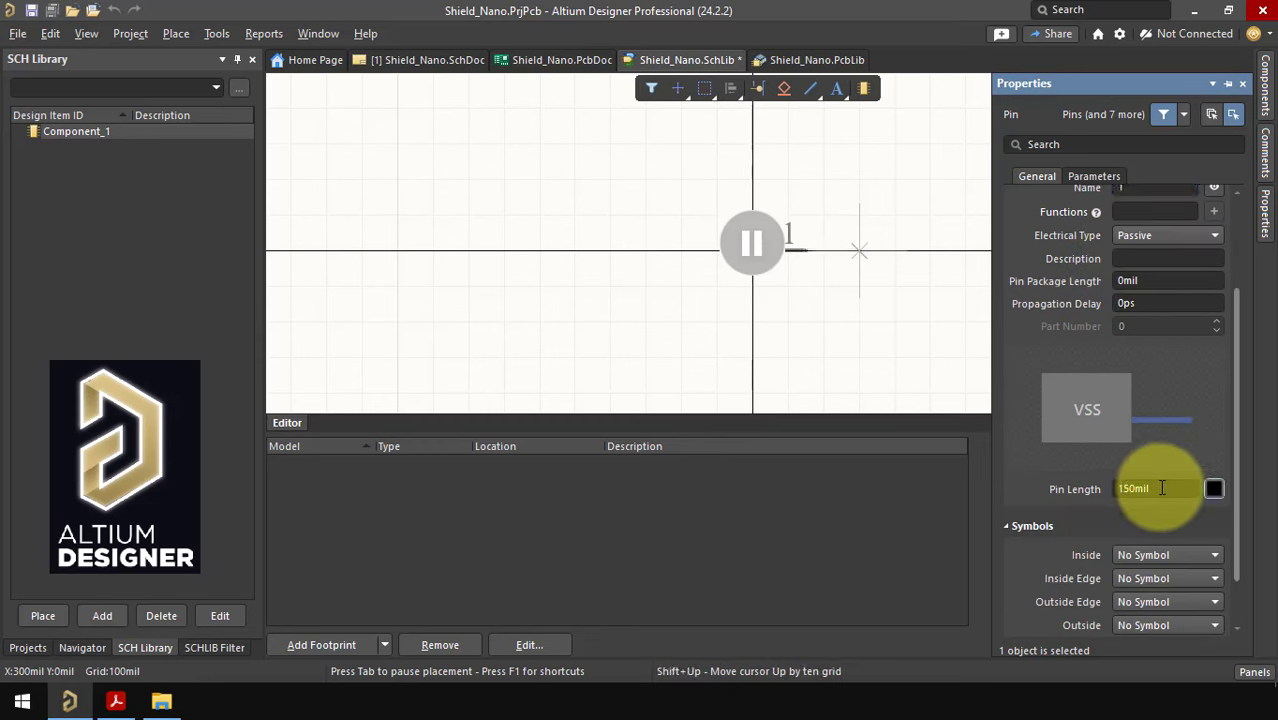
key(BackSpace)
key(BackSpace)
key(BackSpace)
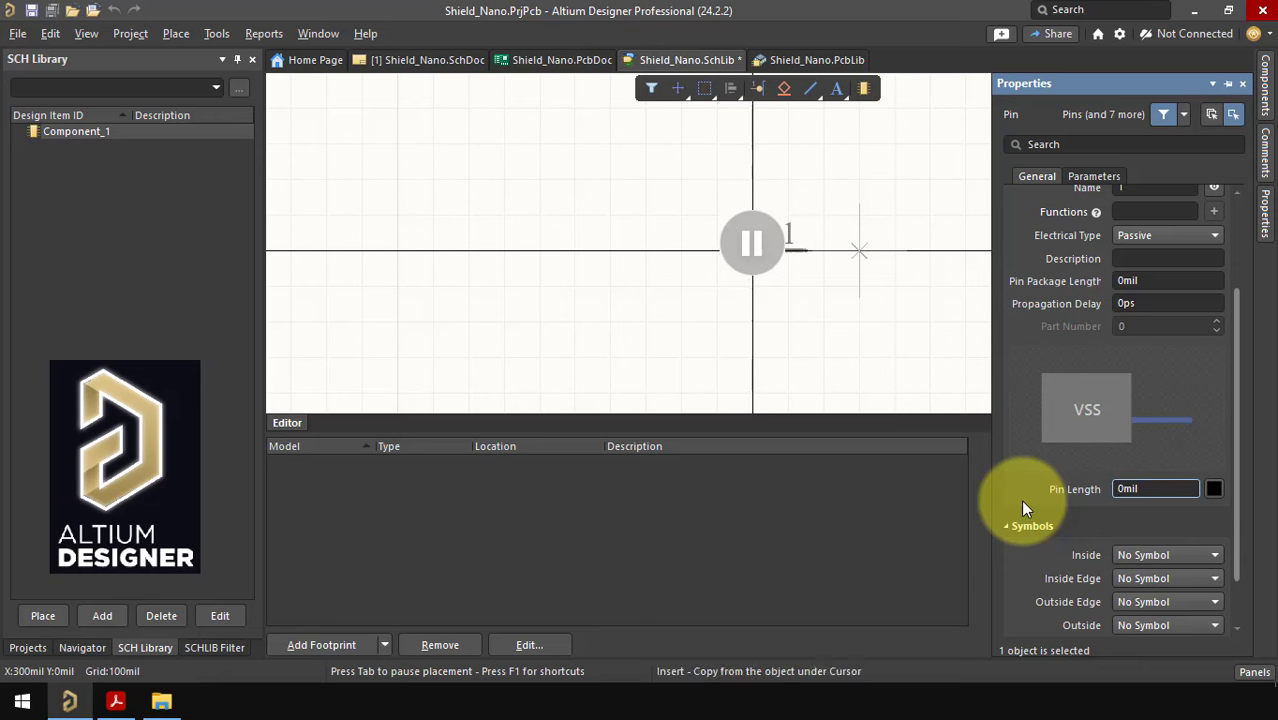
text(200)
key(Return)
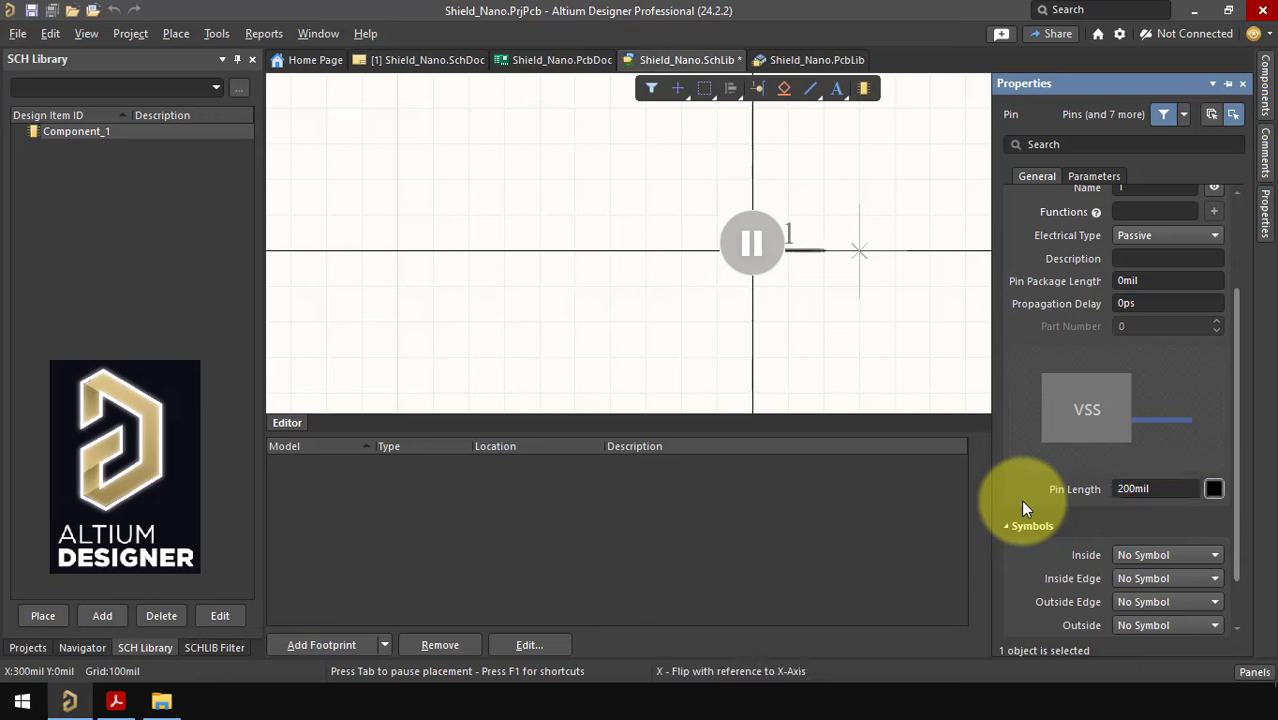
click(752, 242)
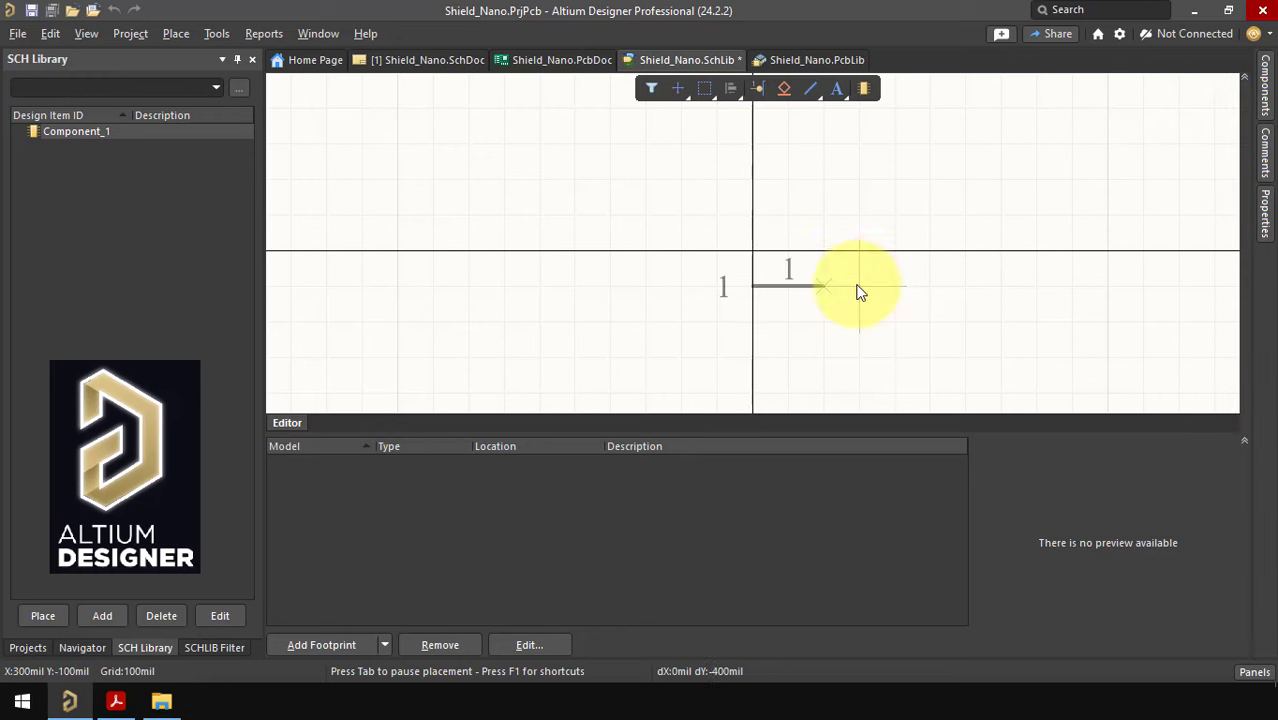
Place pins 1 to 15 in a rising column along the vertical origin axis, spaced 100 mil apart and pointing right.
click(824, 284)
click(820, 221)
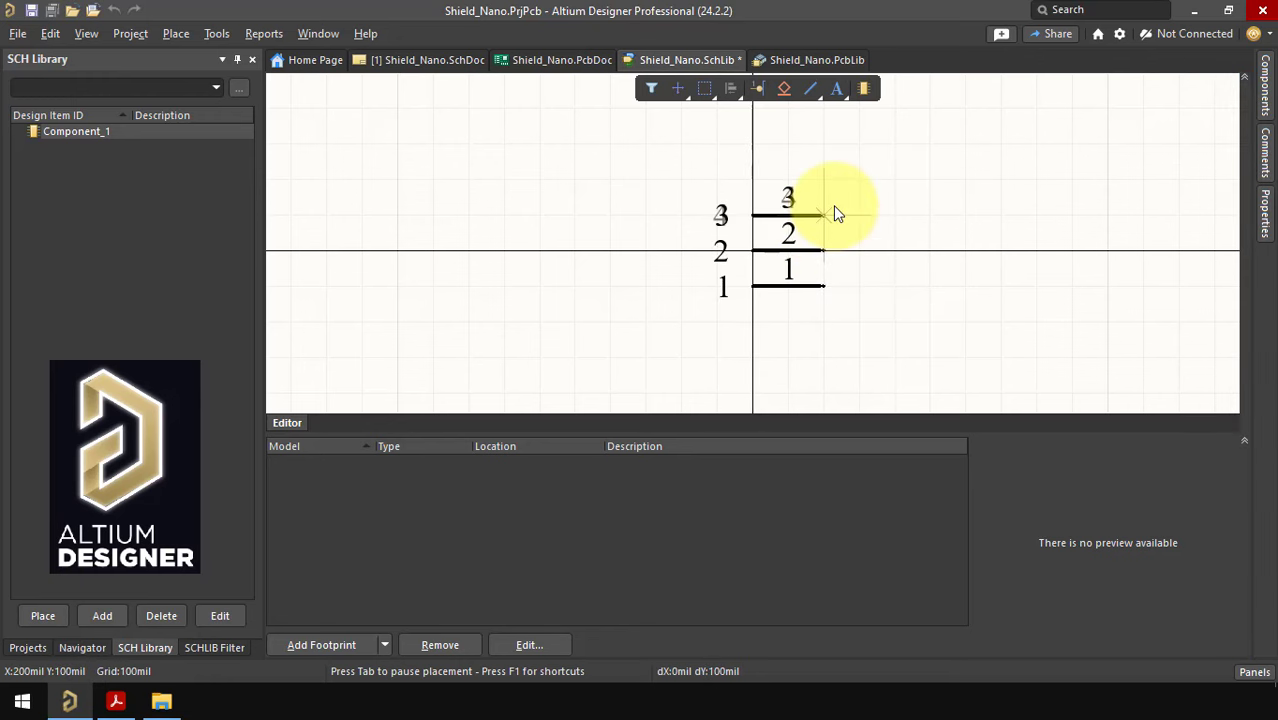
scroll(833, 210, up, 3)
ctrl+scroll(776, 278, down, 1)
click(770, 293)
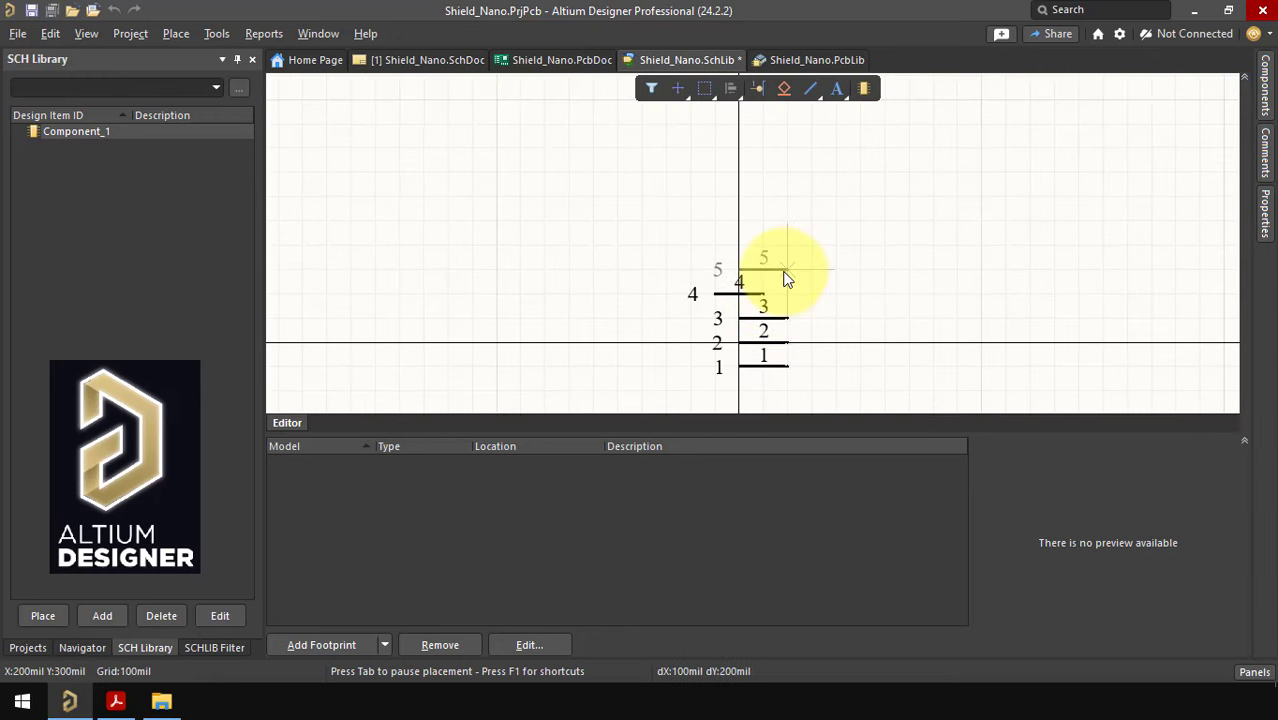
click(786, 272)
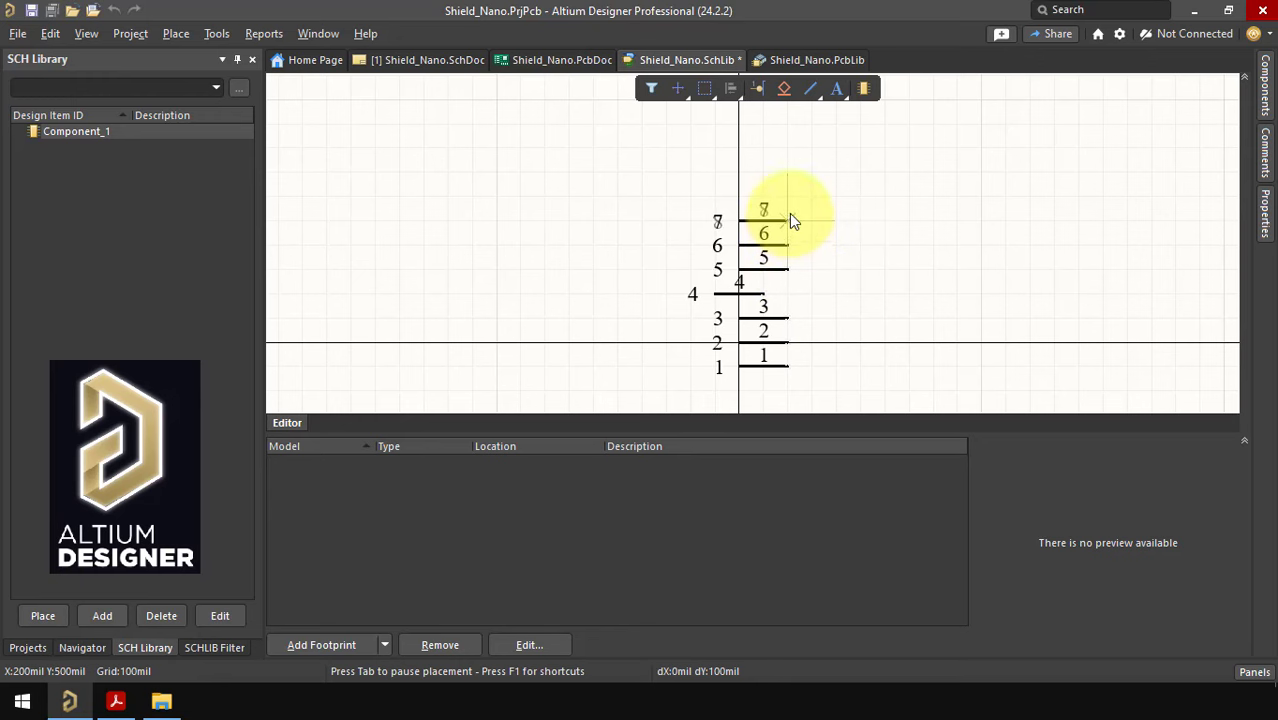
click(789, 220)
scroll(813, 194, up, 3)
click(771, 367)
click(770, 343)
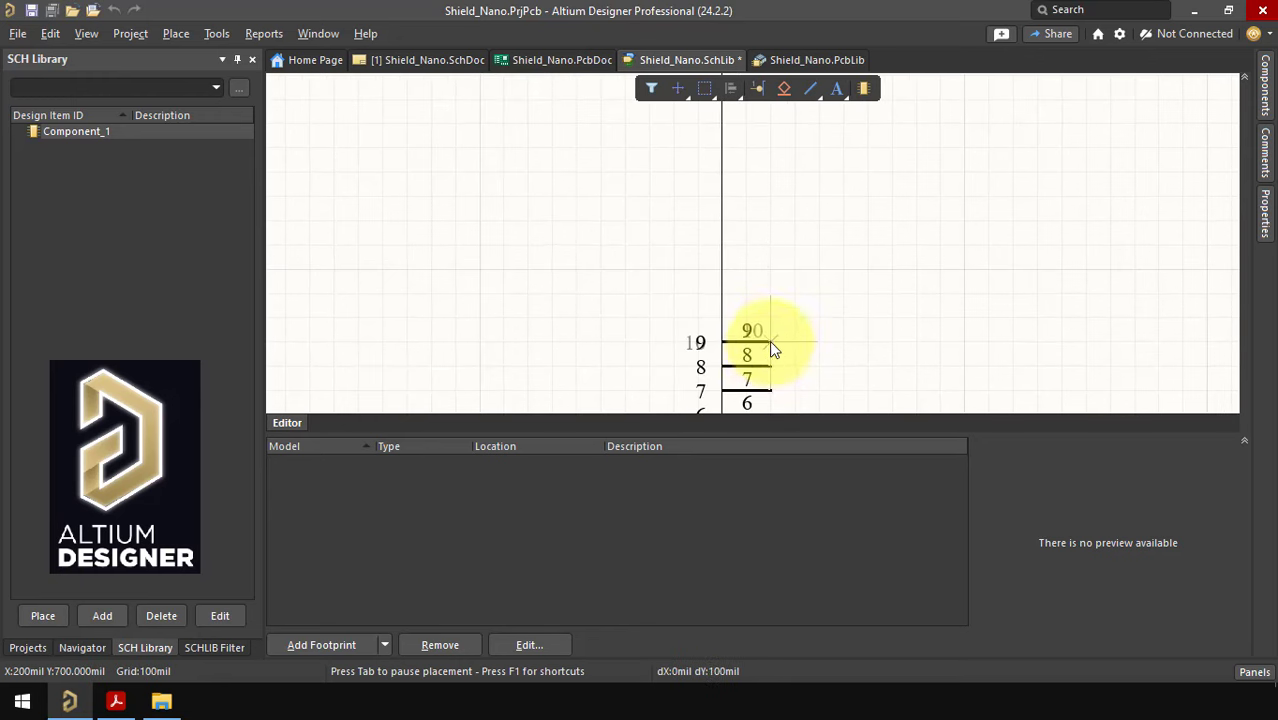
click(775, 319)
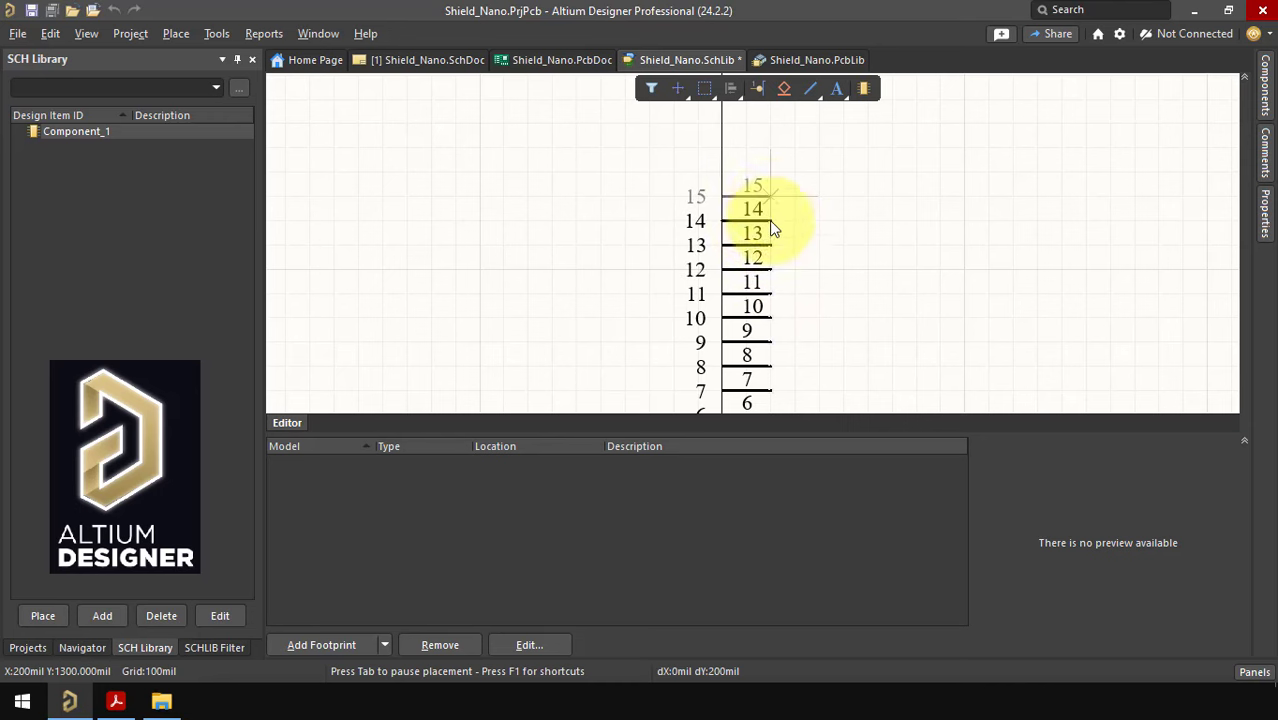
click(771, 197)
Place pins 16 to 30 in a rising column at X -1200 mil, starting at Y -100 mil, spaced 100 mil apart and pointing left.
ctrl+scroll(552, 311, down, 1)
right_drag(552, 311, 738, 221)
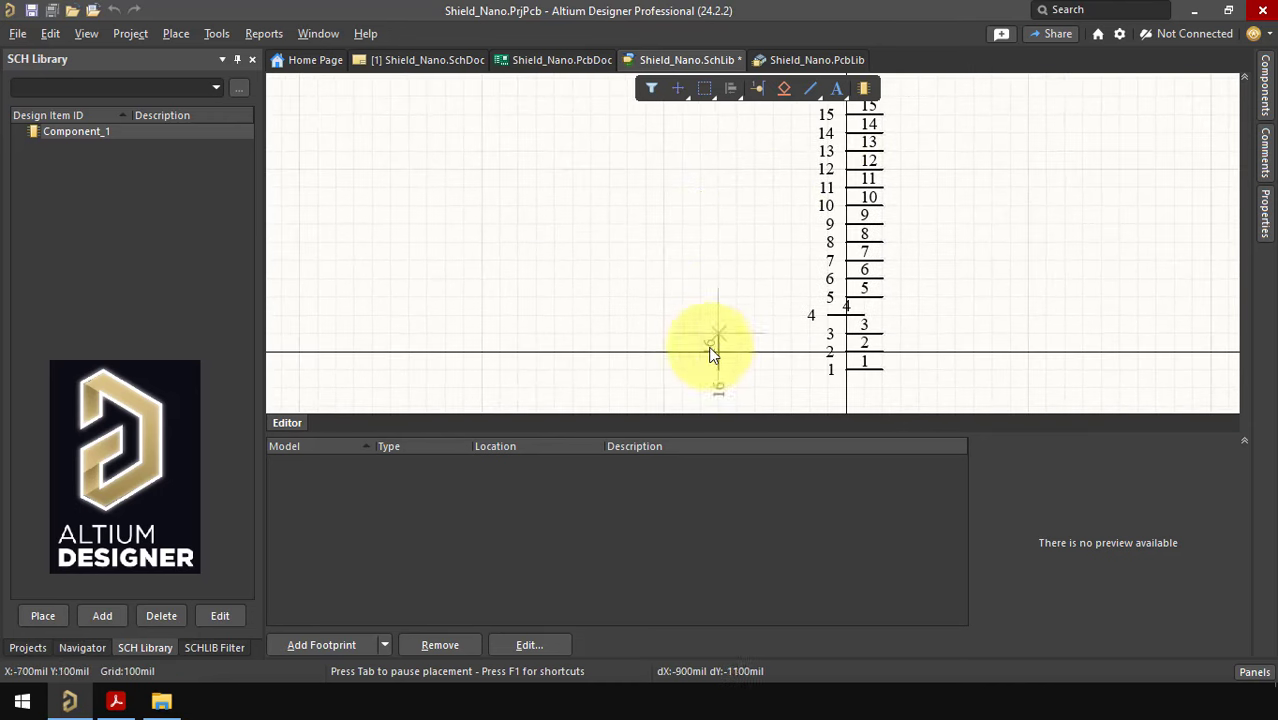
click(640, 370)
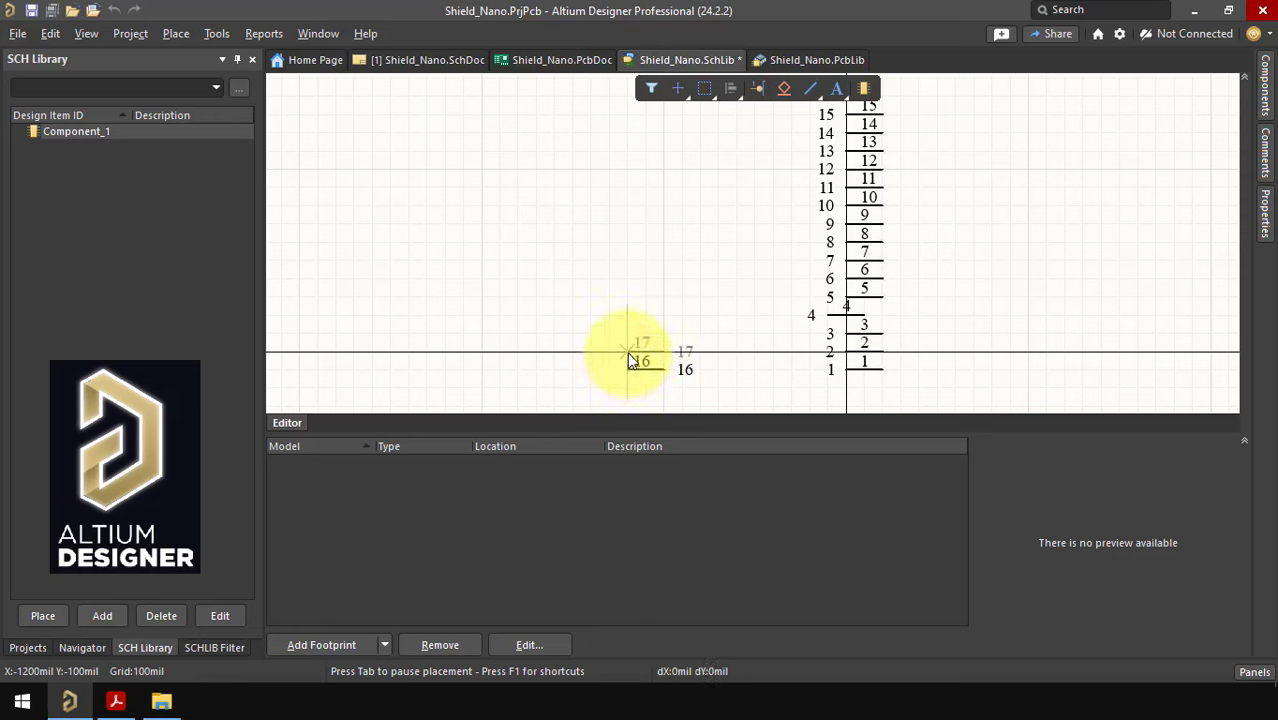
click(628, 352)
click(628, 334)
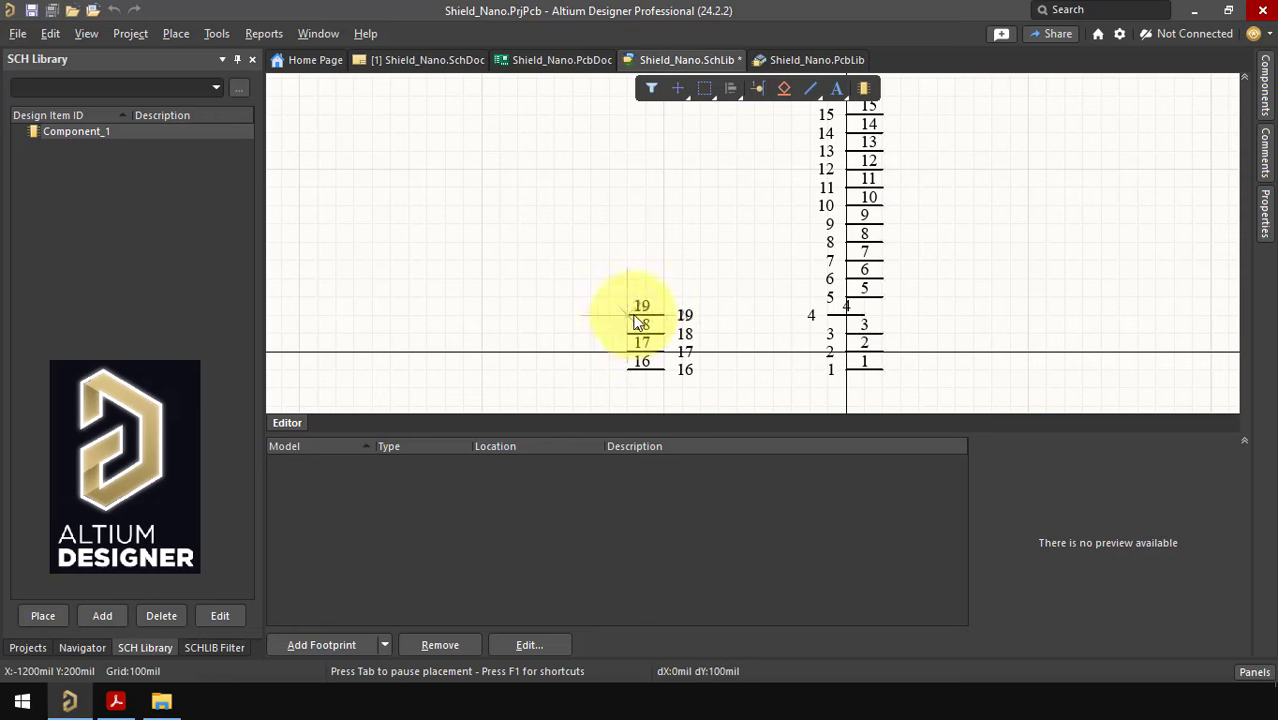
click(635, 296)
click(628, 279)
click(627, 261)
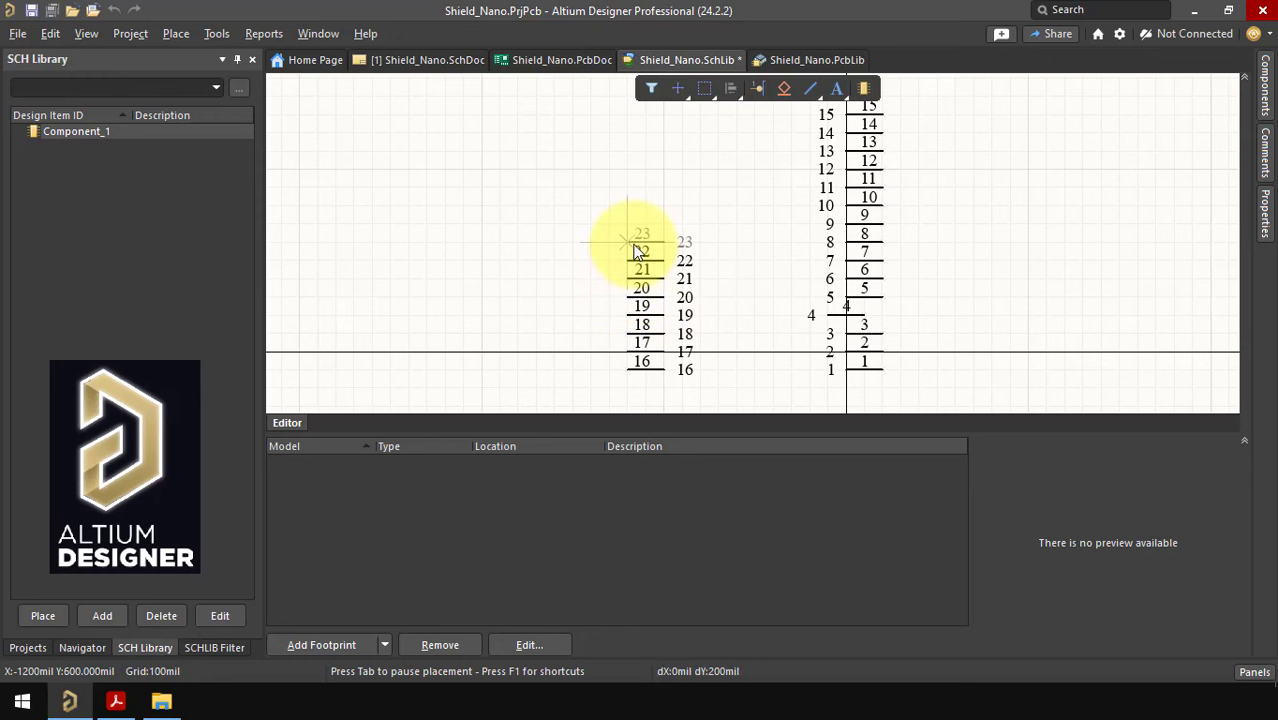
click(630, 243)
right_drag(628, 204, 581, 341)
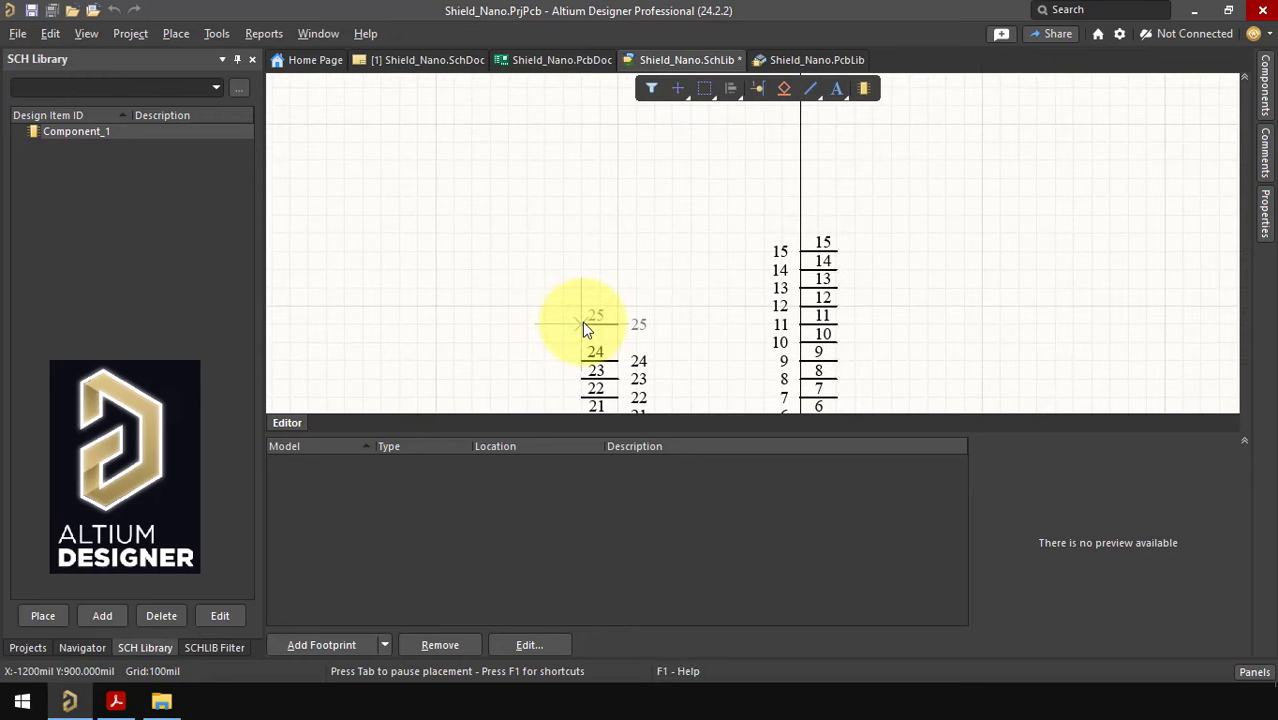
click(584, 330)
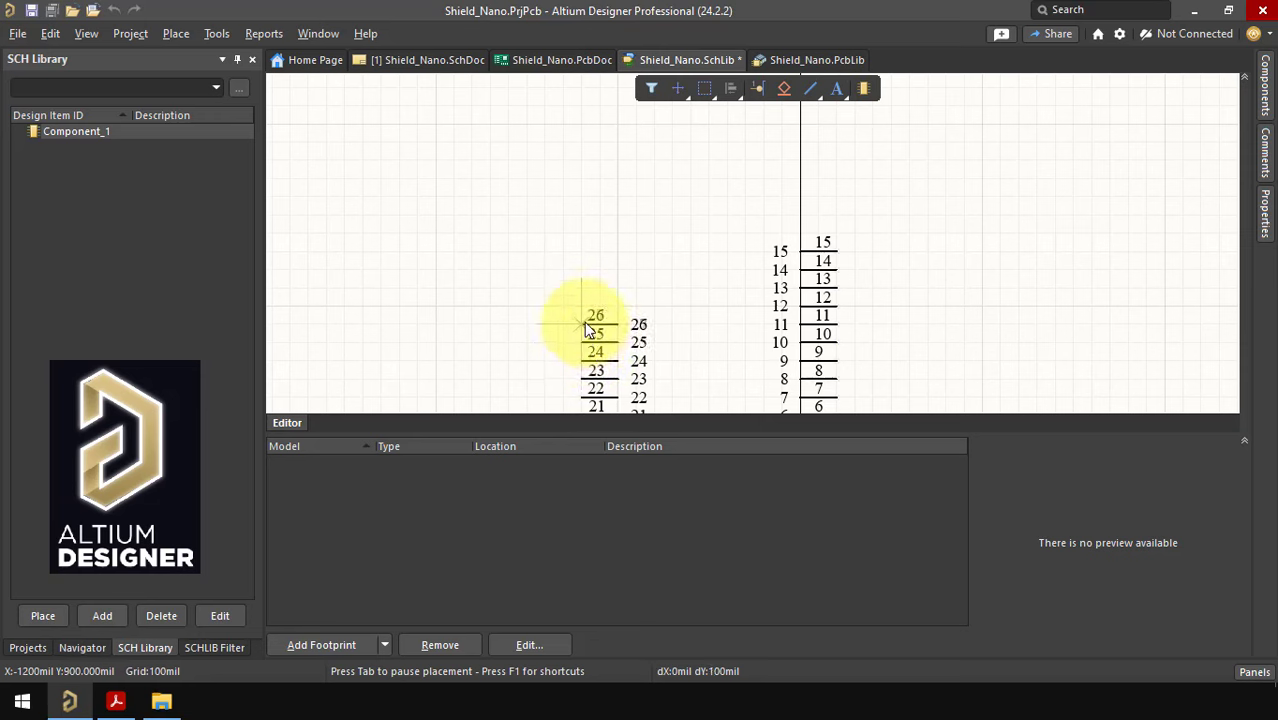
click(584, 312)
click(586, 294)
click(587, 276)
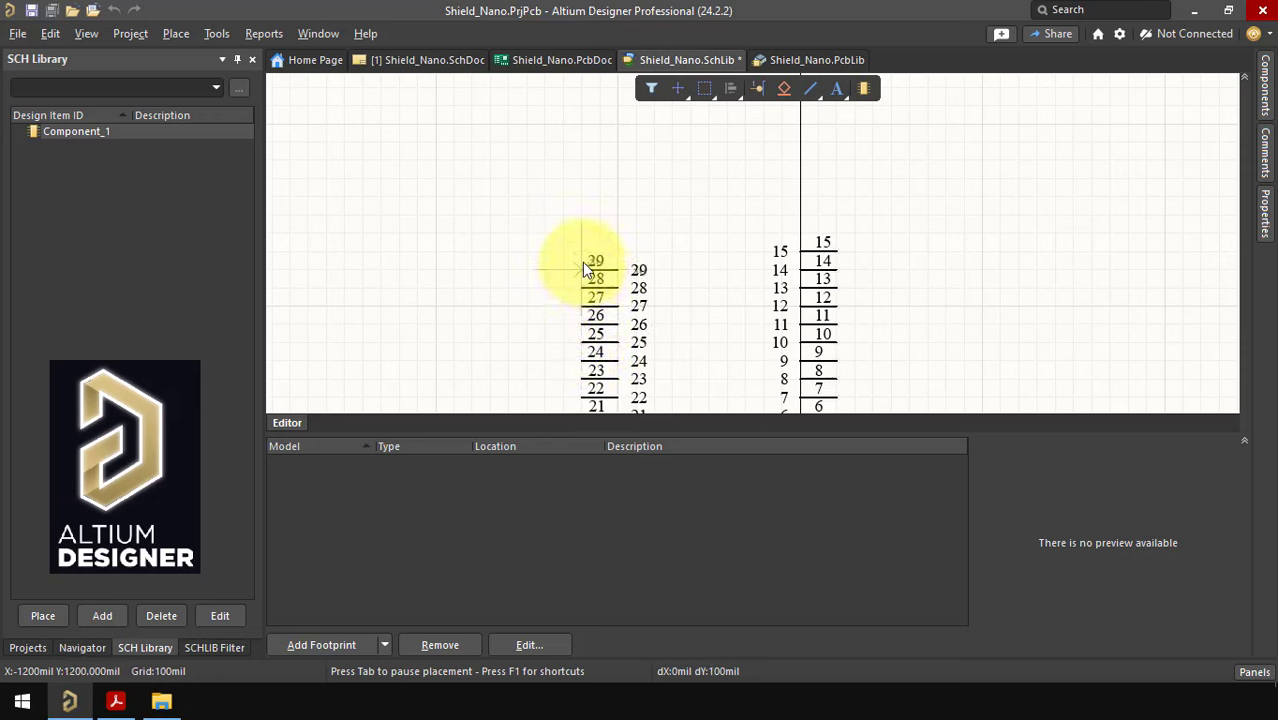
click(584, 258)
Enlarge the symbol drawing area by shrinking the model list below it, and fit both pin columns in view.
right_drag(680, 272, 613, 157)
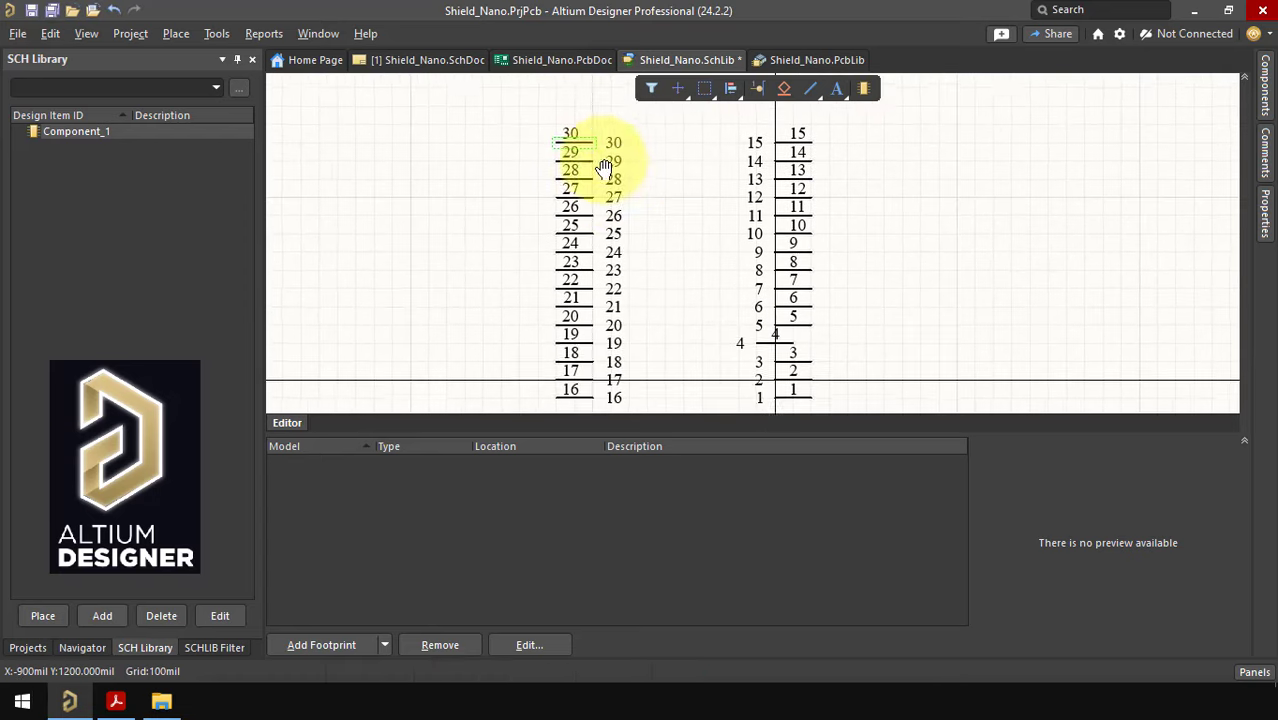
ctrl+scroll(685, 365, down, 1)
drag(715, 431, 724, 542)
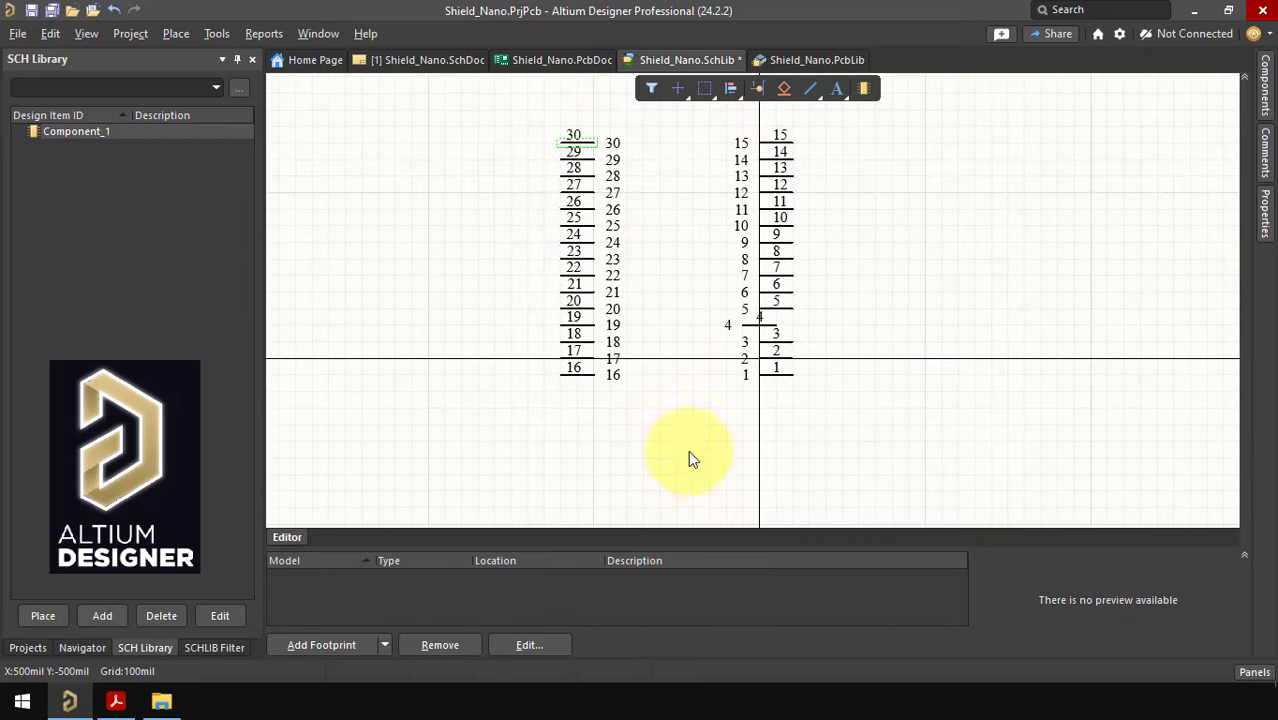
ctrl+scroll(750, 330, up, 3)
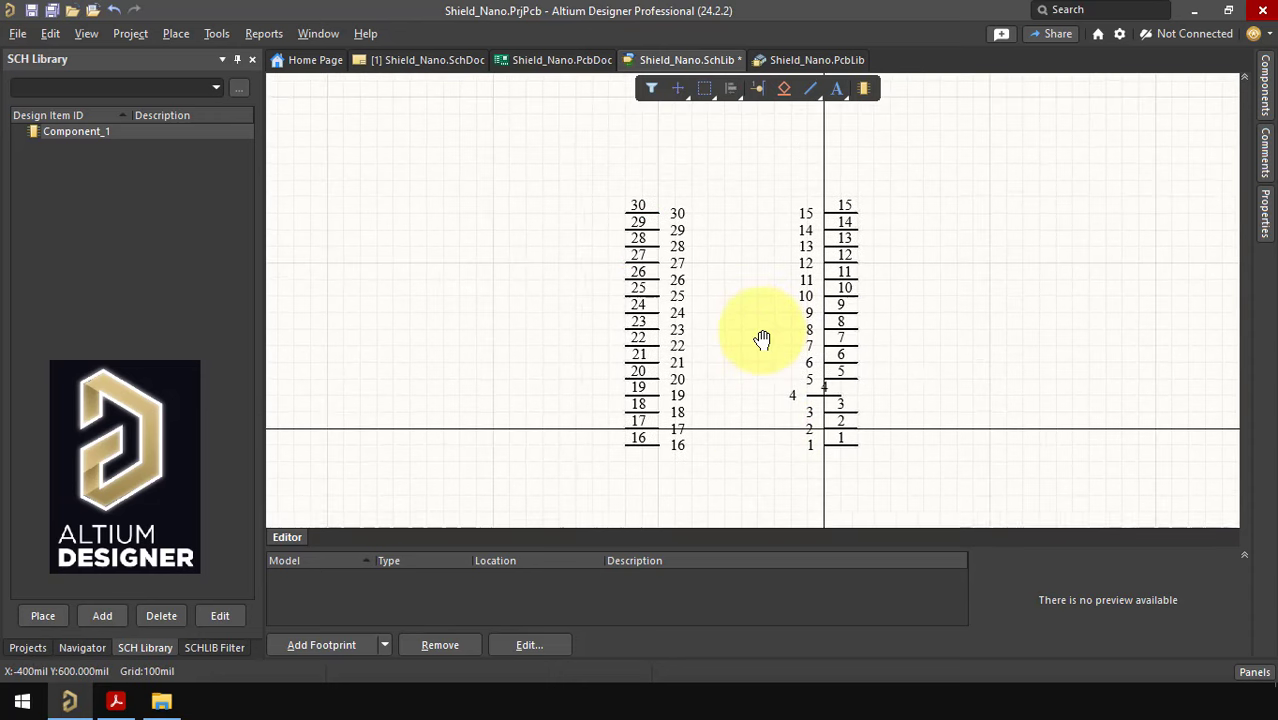
scroll(778, 340, down, 1)
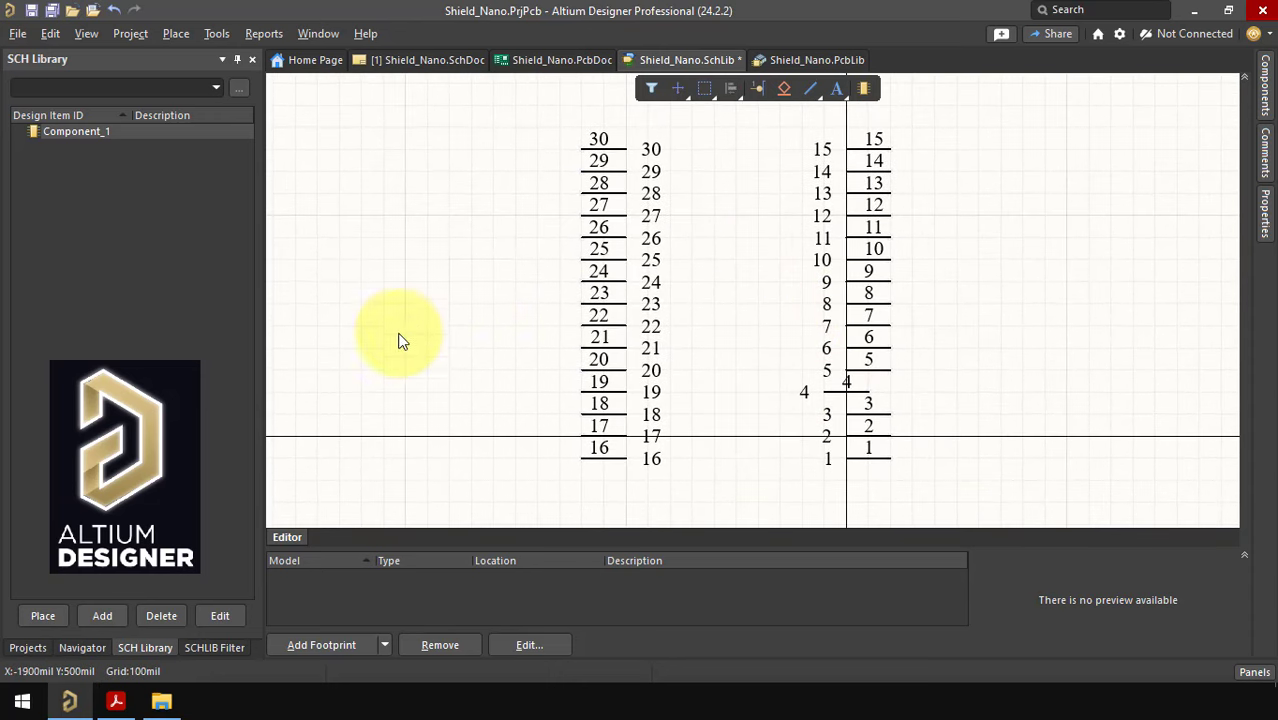
Copy the label D1/TX from the Pinout-NANO_latest PDF in Acrobat and set it as the name of pin 1 in Altium Designer.
click(115, 701)
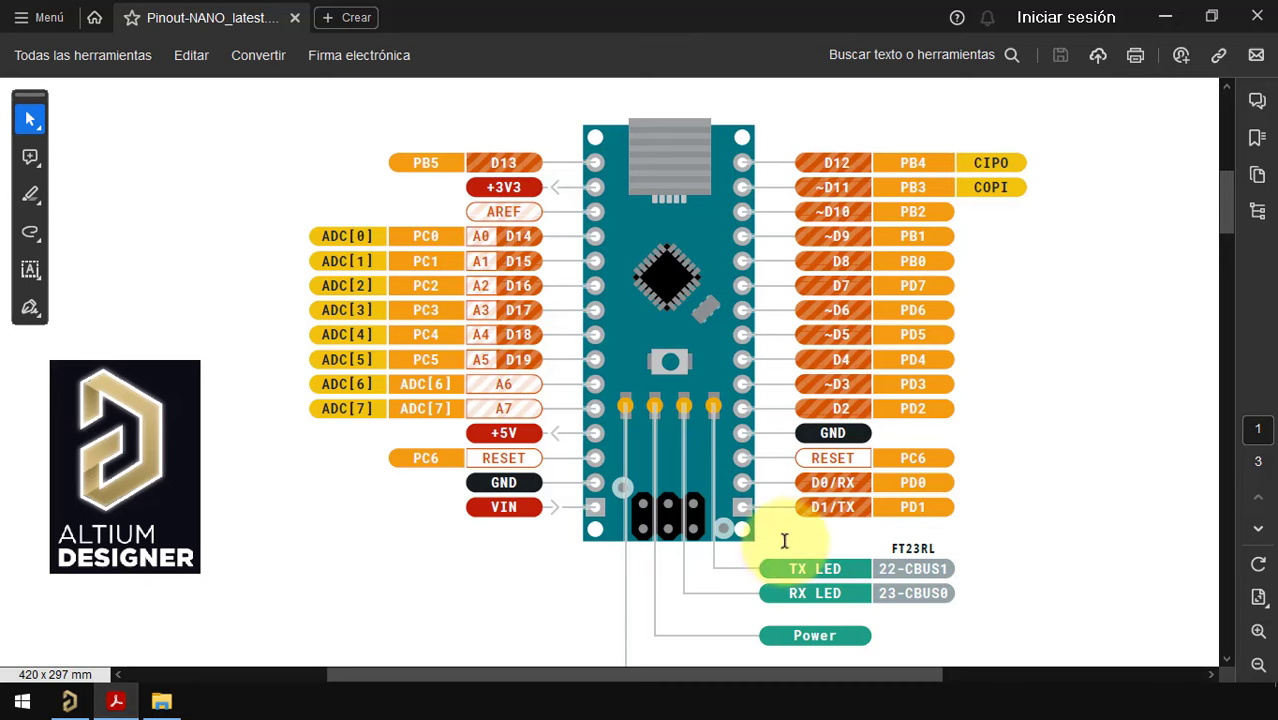
ctrl+scroll(785, 478, down, 1)
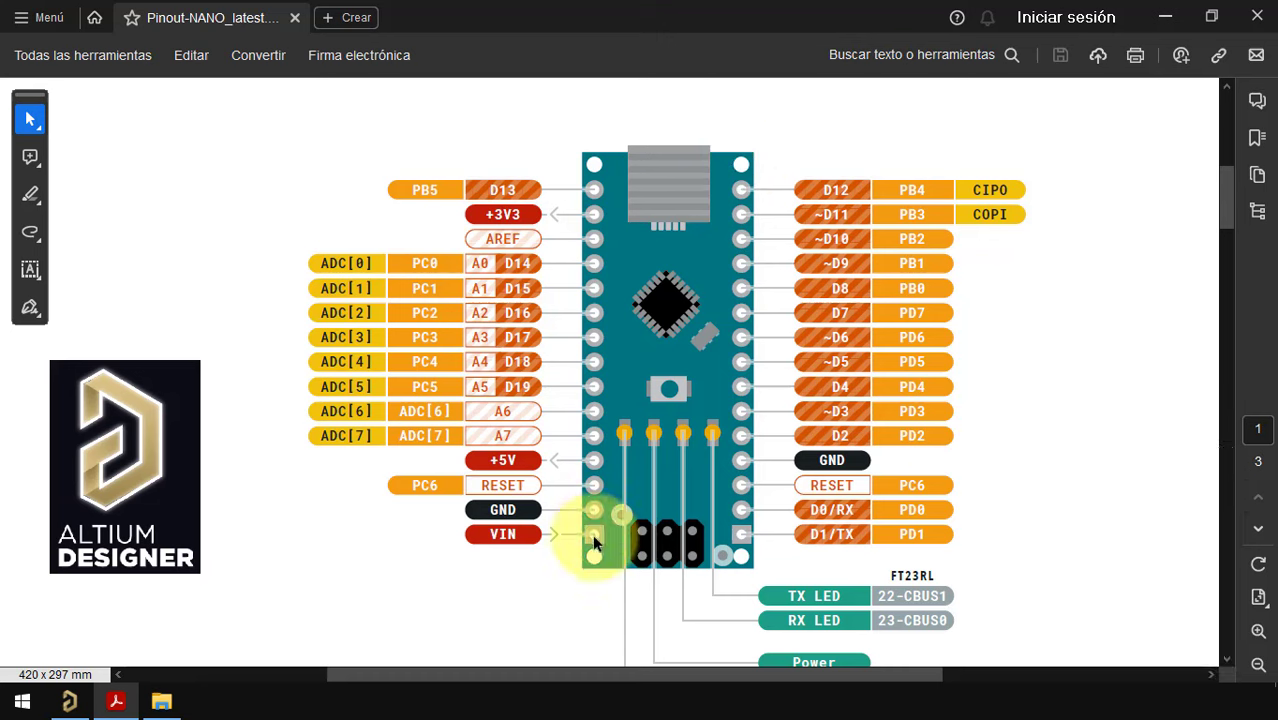
double_click(857, 541)
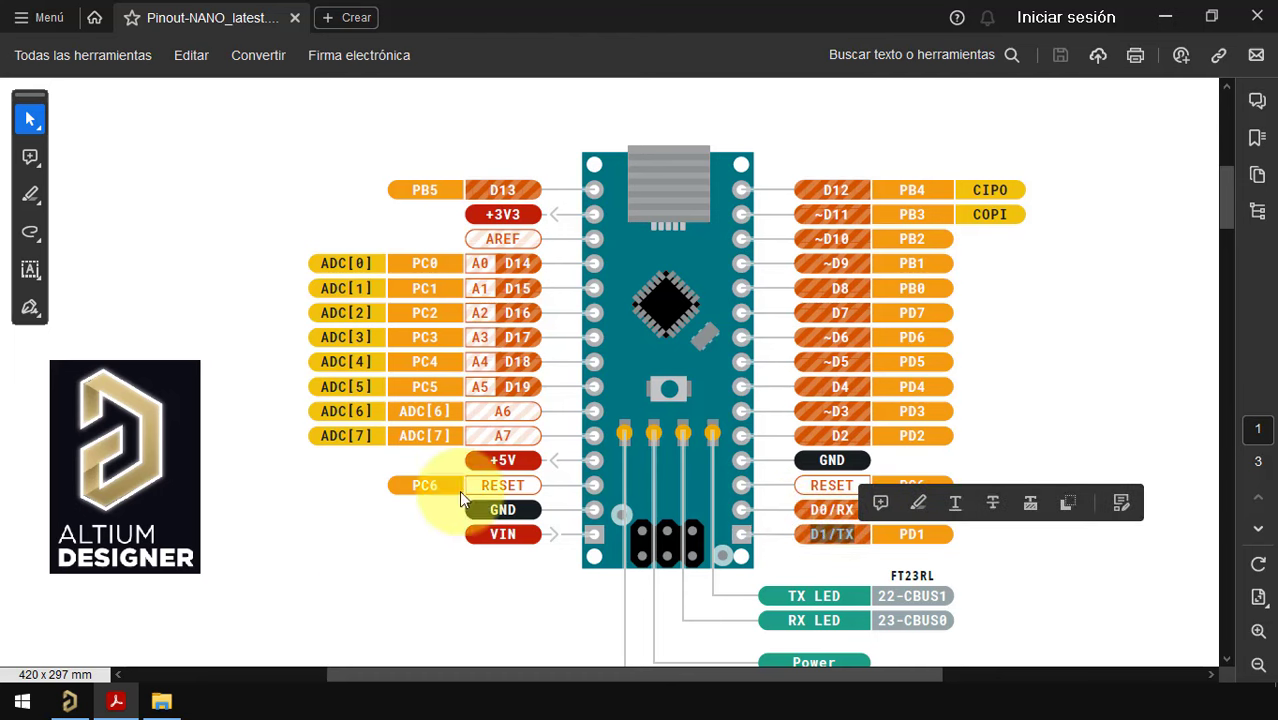
click(70, 701)
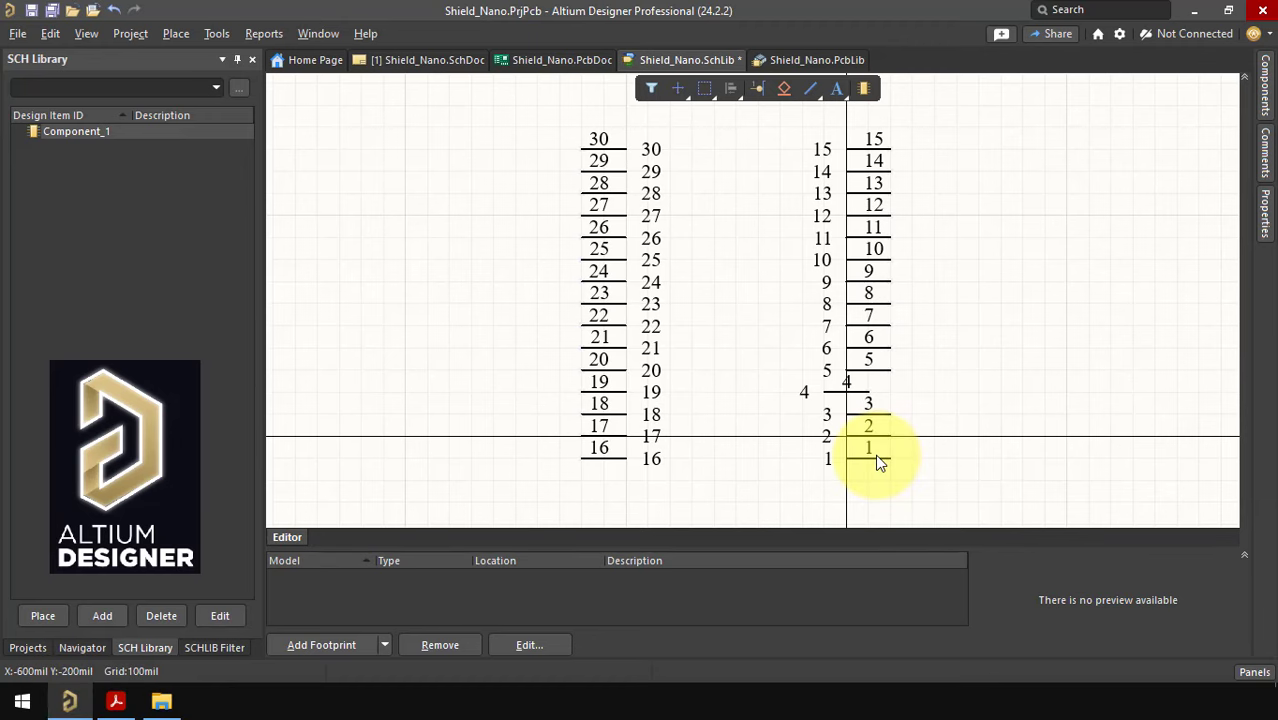
click(1264, 210)
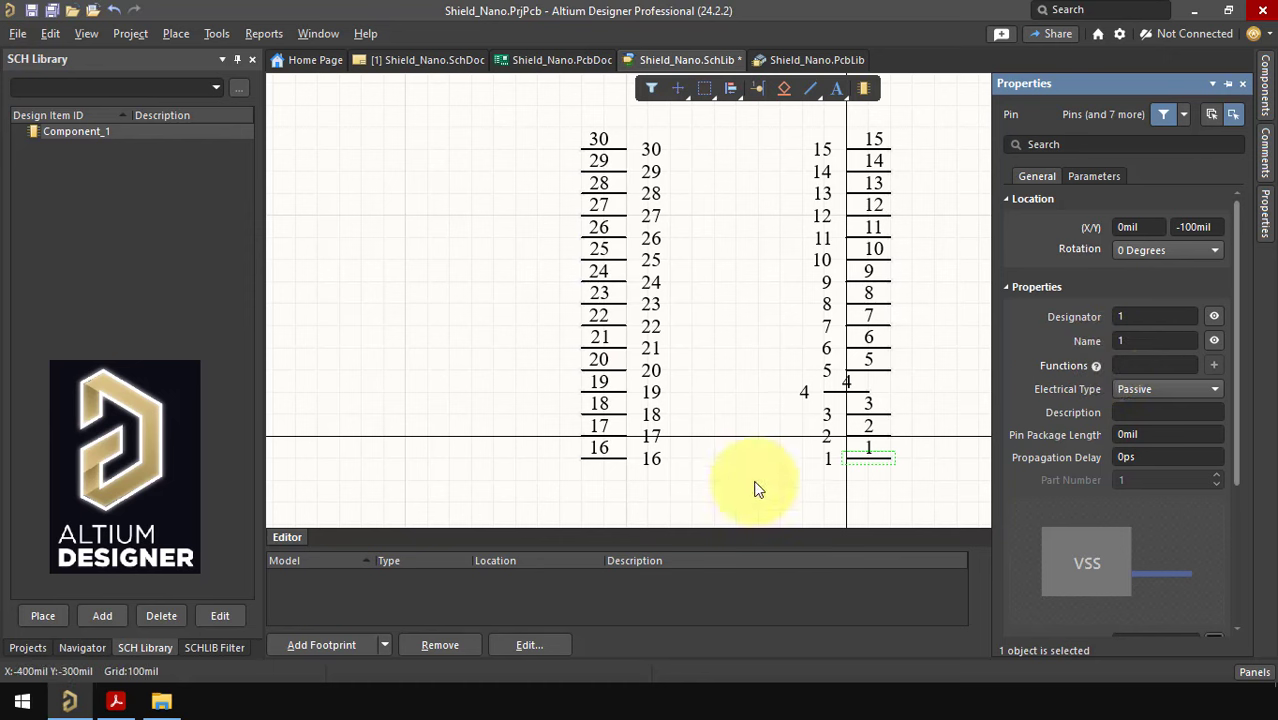
click(1149, 343)
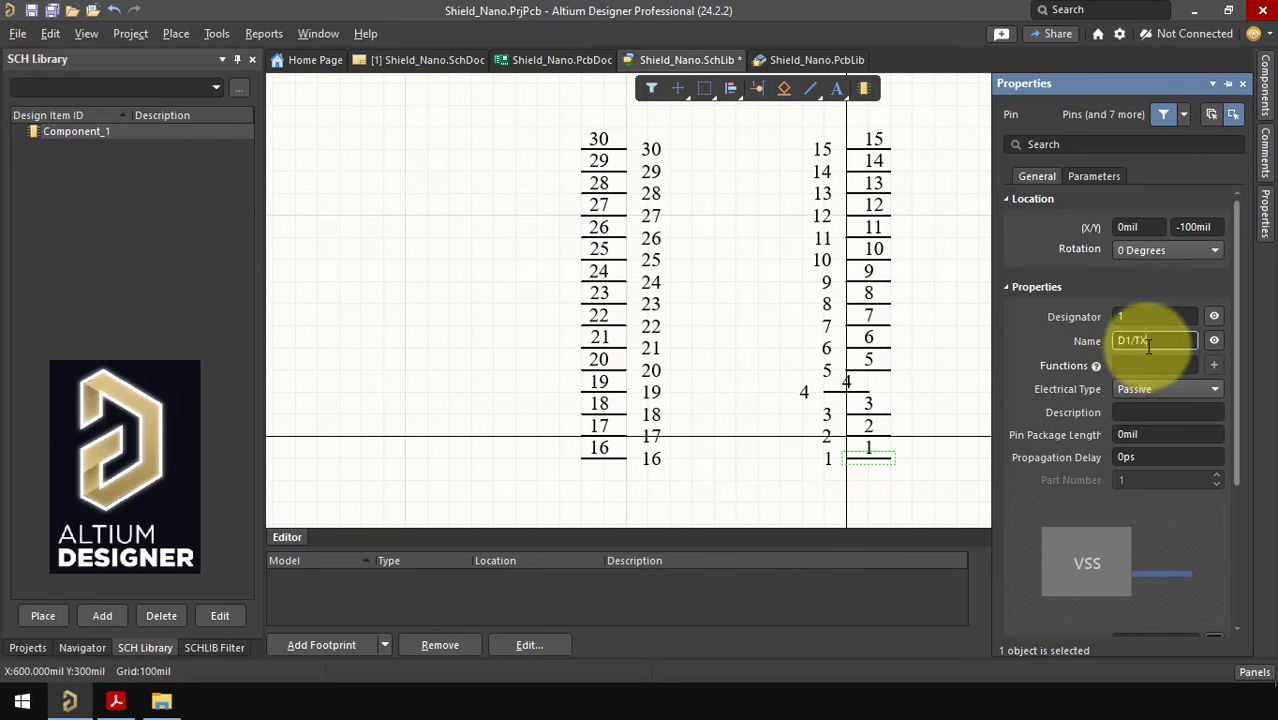
text(D1/TX)
key(Return)
Copy the label D0/RX from the pinout PDF in Acrobat and set it as the name of pin 2 in Altium Designer.
click(115, 701)
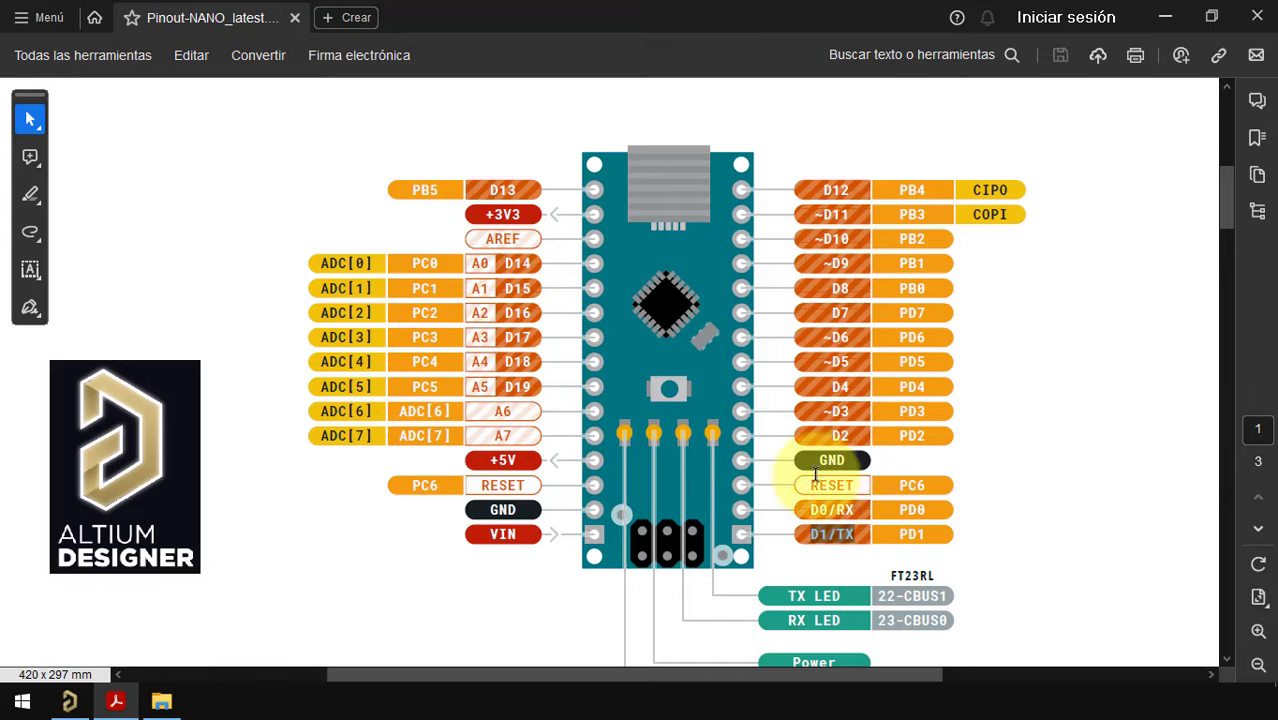
drag(810, 507, 856, 509)
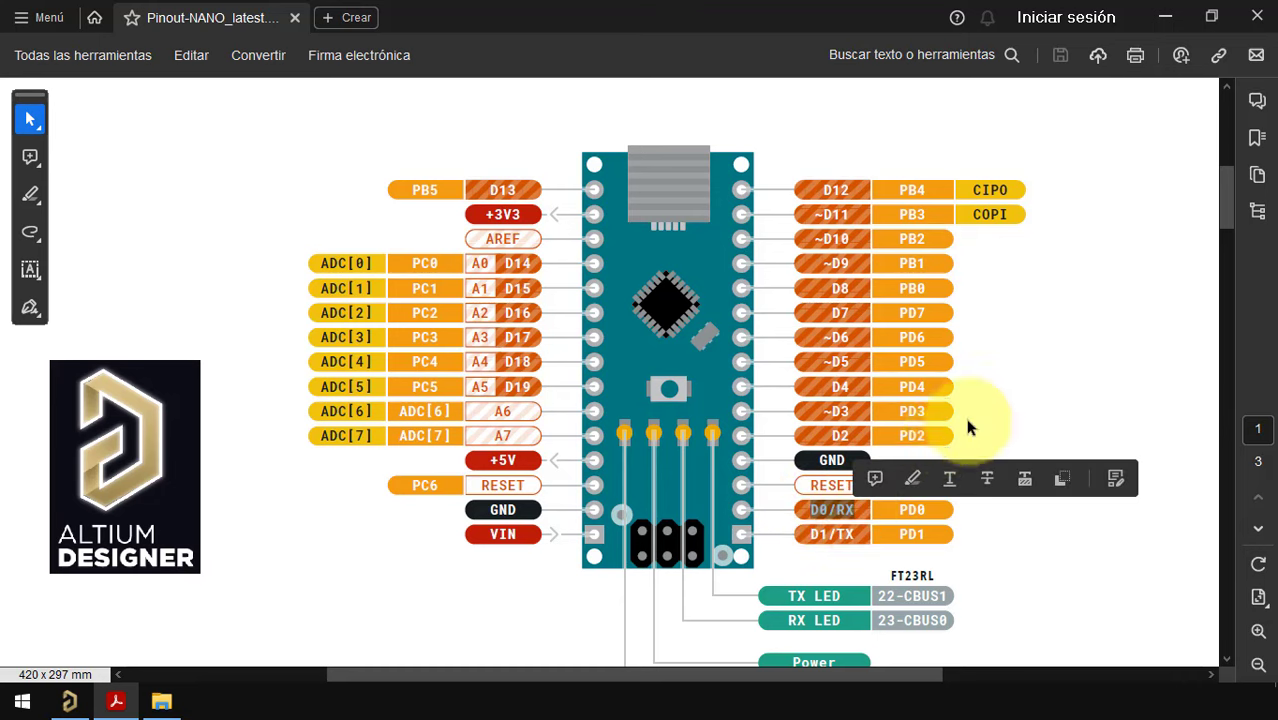
key(alt+Tab)
click(870, 438)
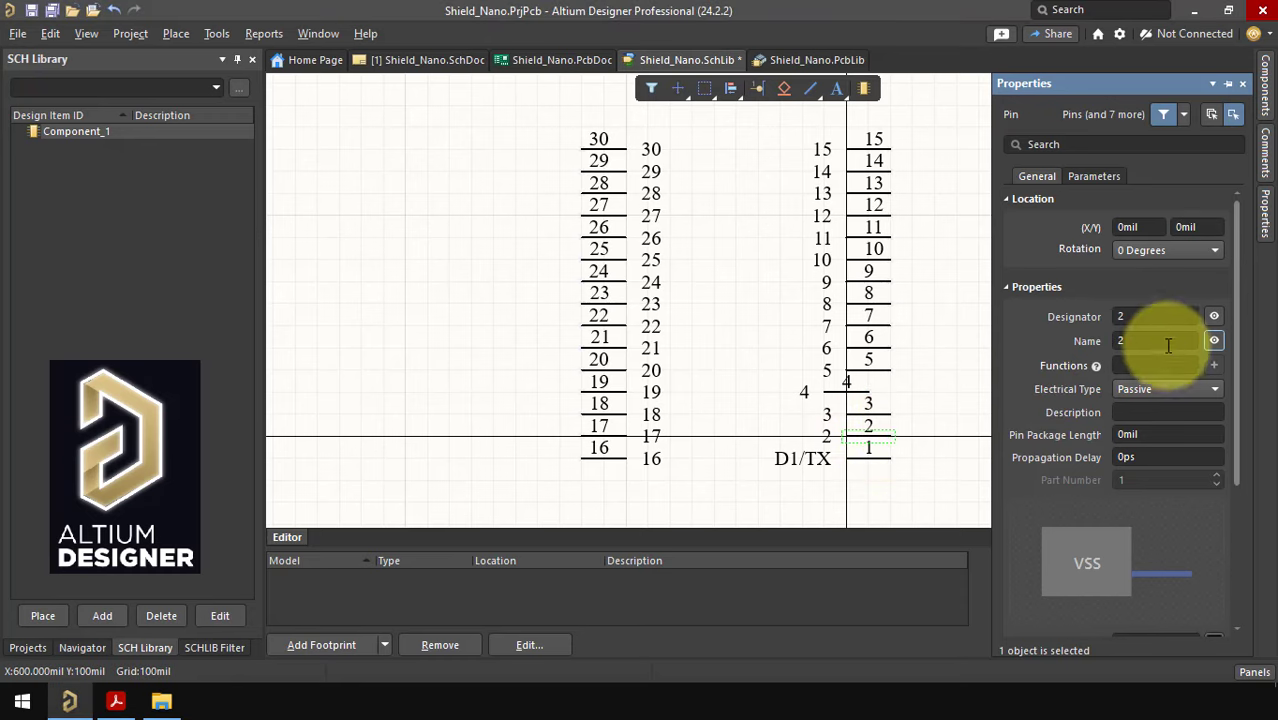
key(Return)
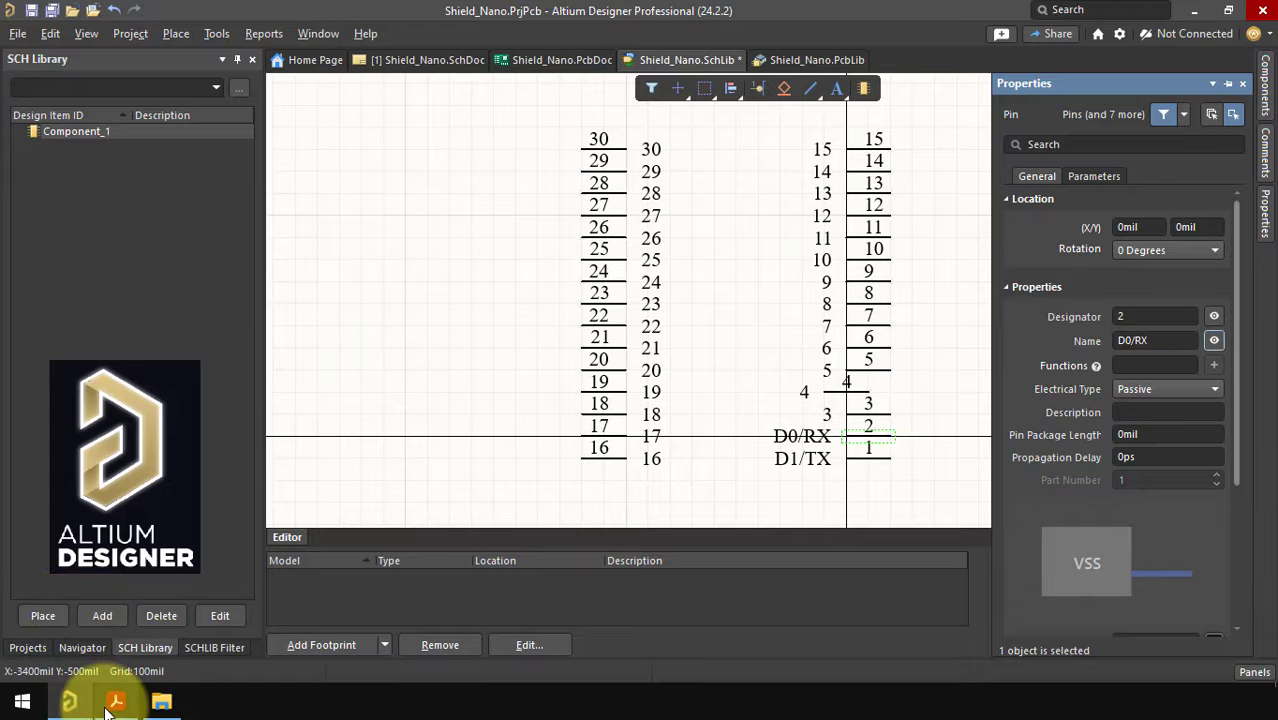
Copy the label RESET above D0/RX from the pinout PDF in Acrobat and name pin 3 RESET in Altium Designer.
click(115, 701)
drag(813, 481, 855, 481)
key(ctrl+c)
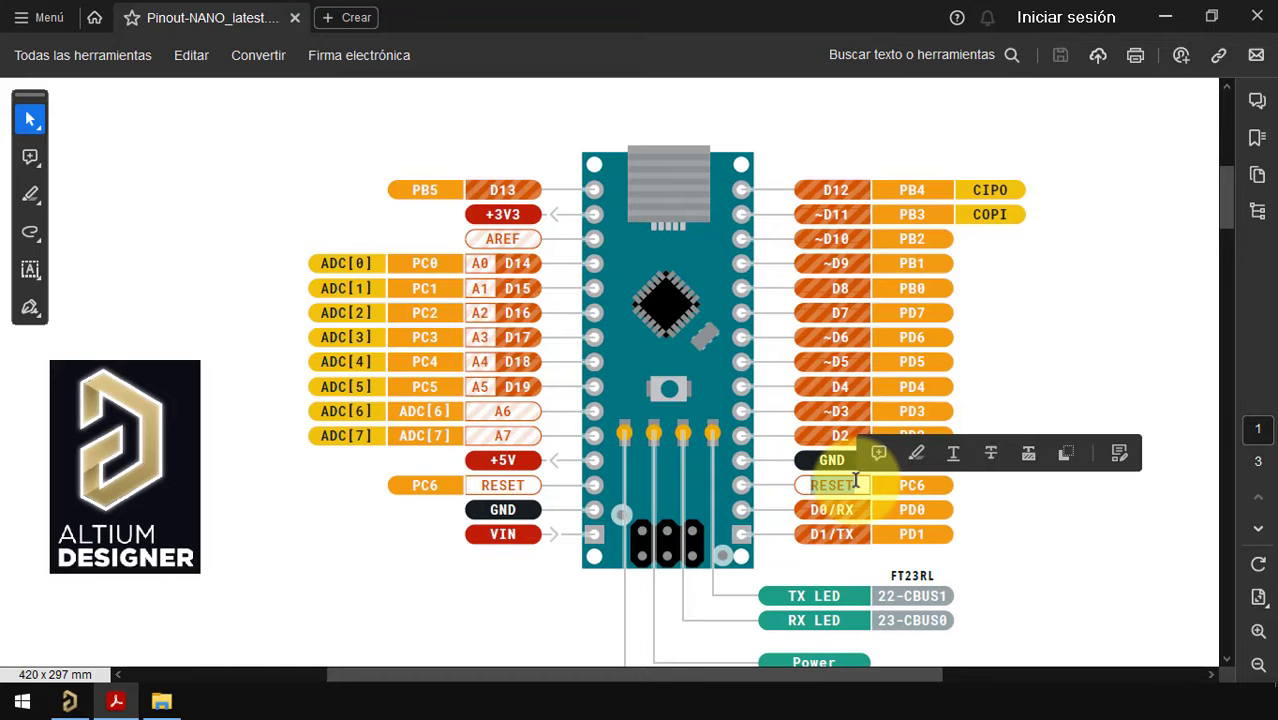
key(alt+Tab)
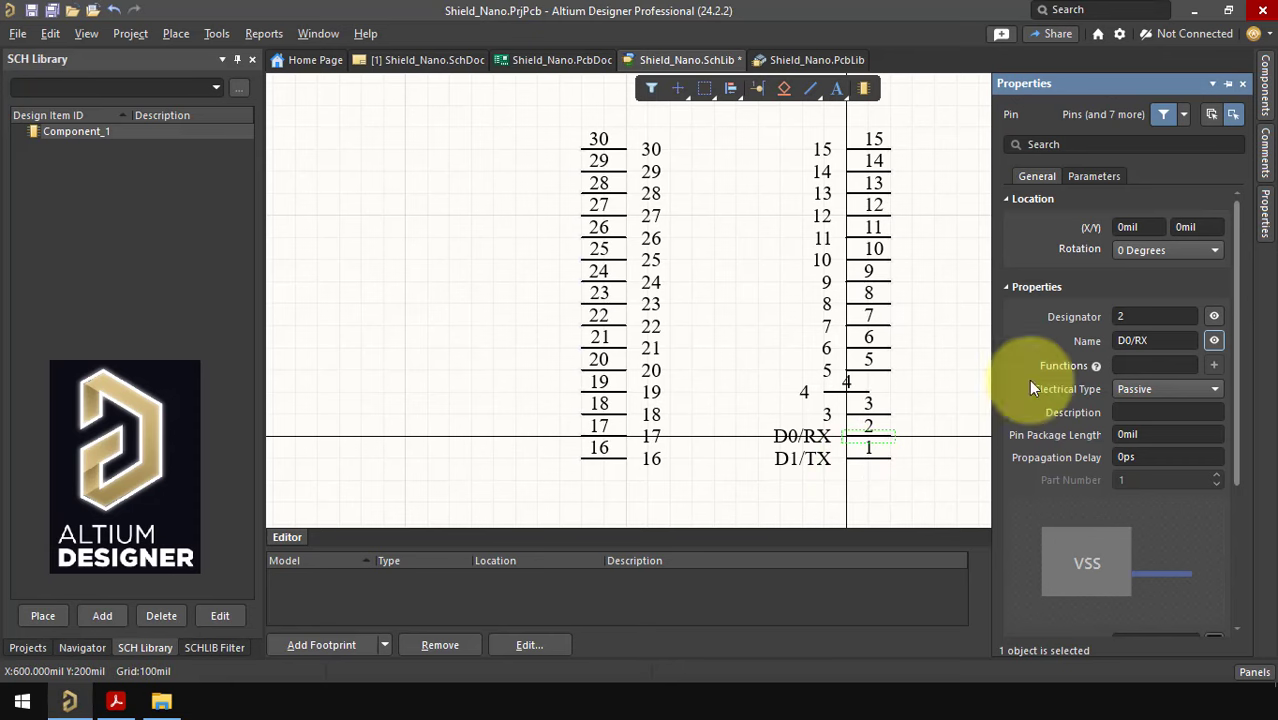
click(879, 407)
double_click(1130, 340)
key(ctrl+v)
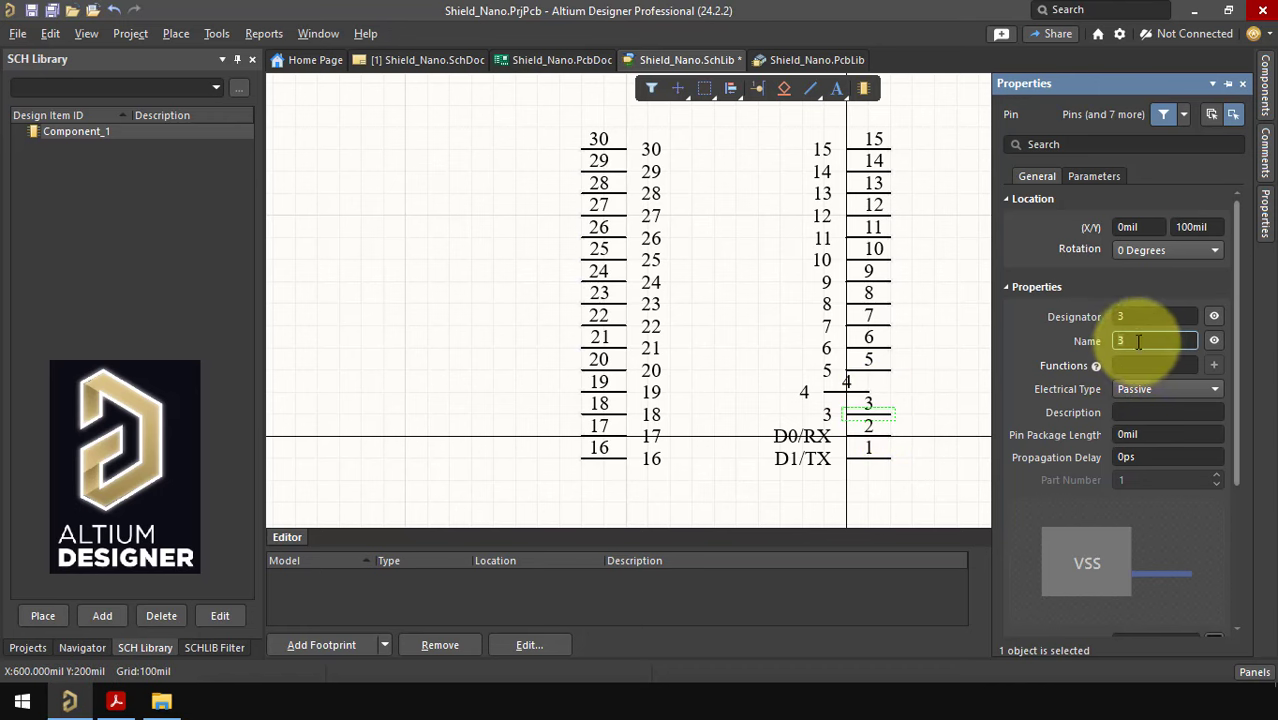
key(Return)
Copy the label GND above RESET from the pinout PDF in Acrobat and name pin 4 GND in Altium Designer.
click(115, 701)
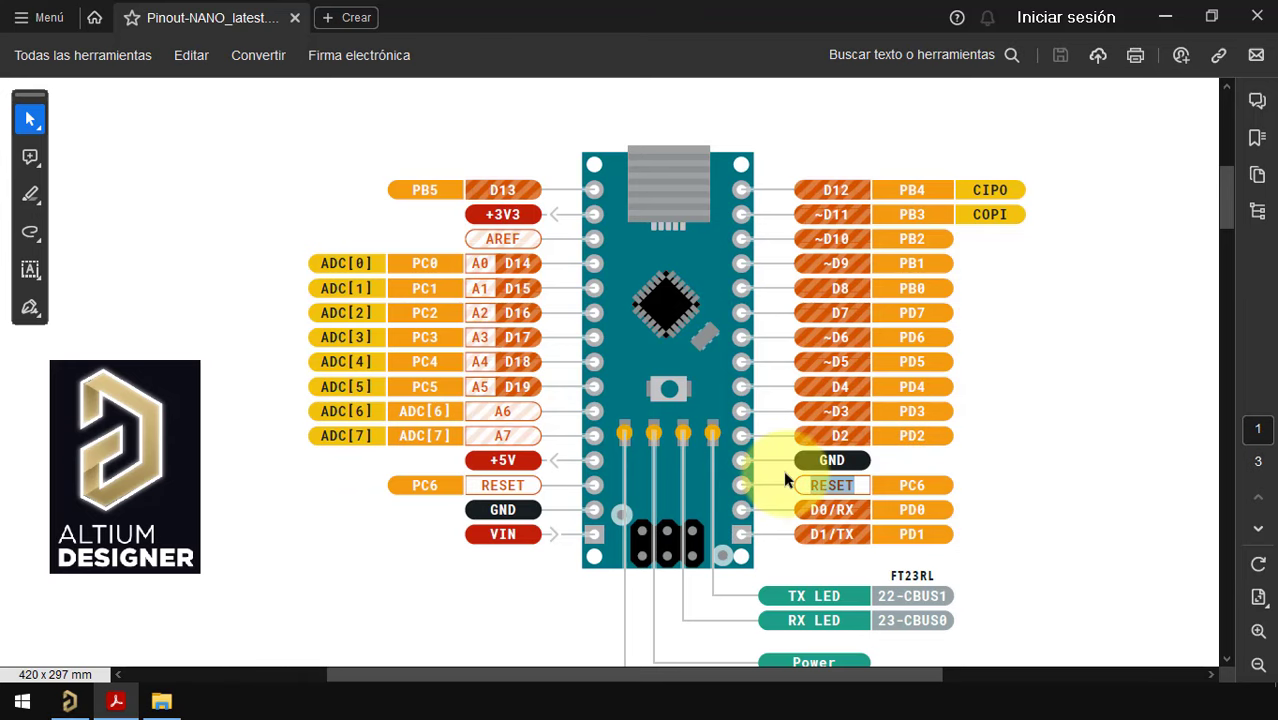
double_click(816, 455)
key(ctrl+c)
key(alt+Tab)
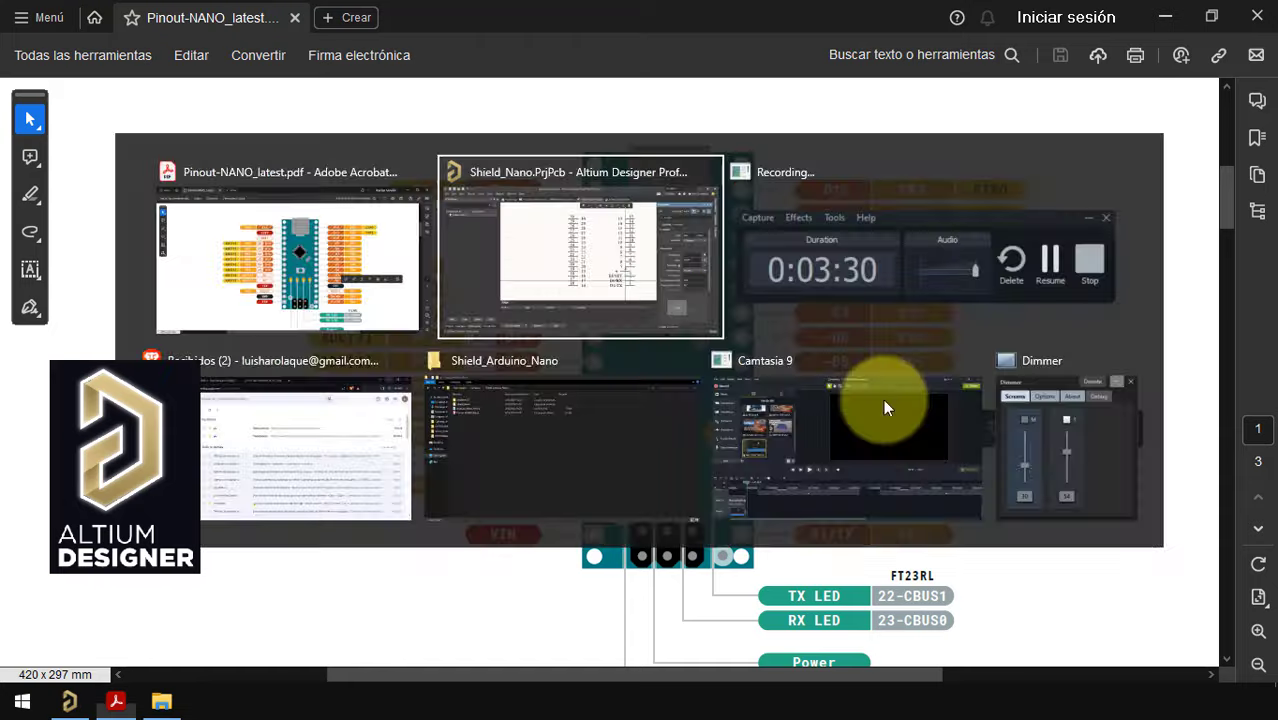
click(858, 392)
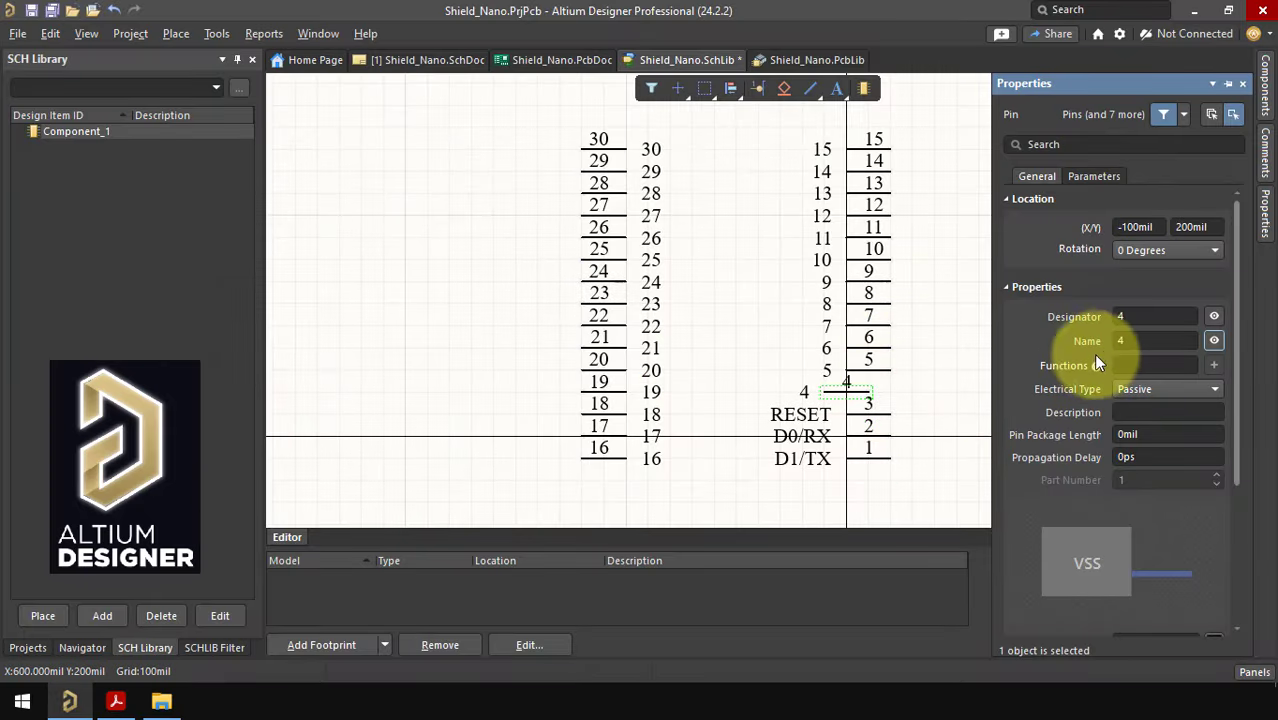
double_click(1143, 340)
key(ctrl+v)
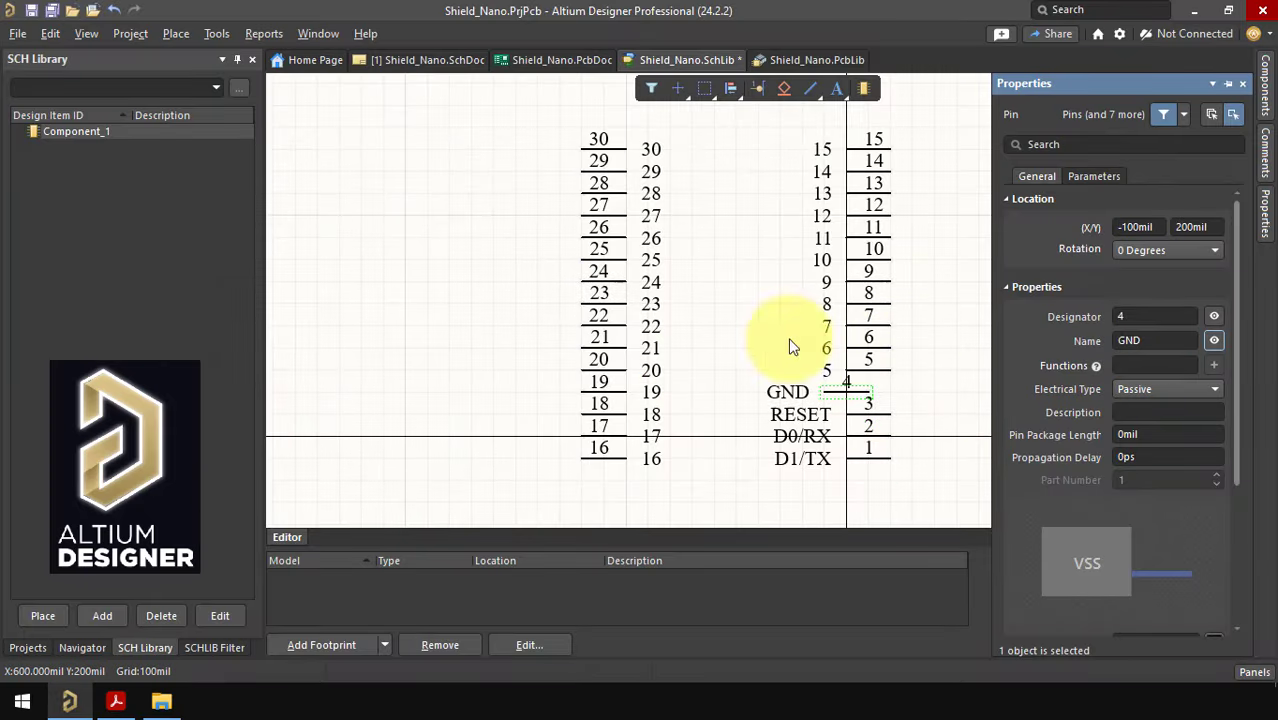
Copy the label D2 from the pinout PDF in Acrobat and set it as the name of pin 5 in Altium Designer.
click(115, 701)
double_click(840, 436)
key(ctrl+c)
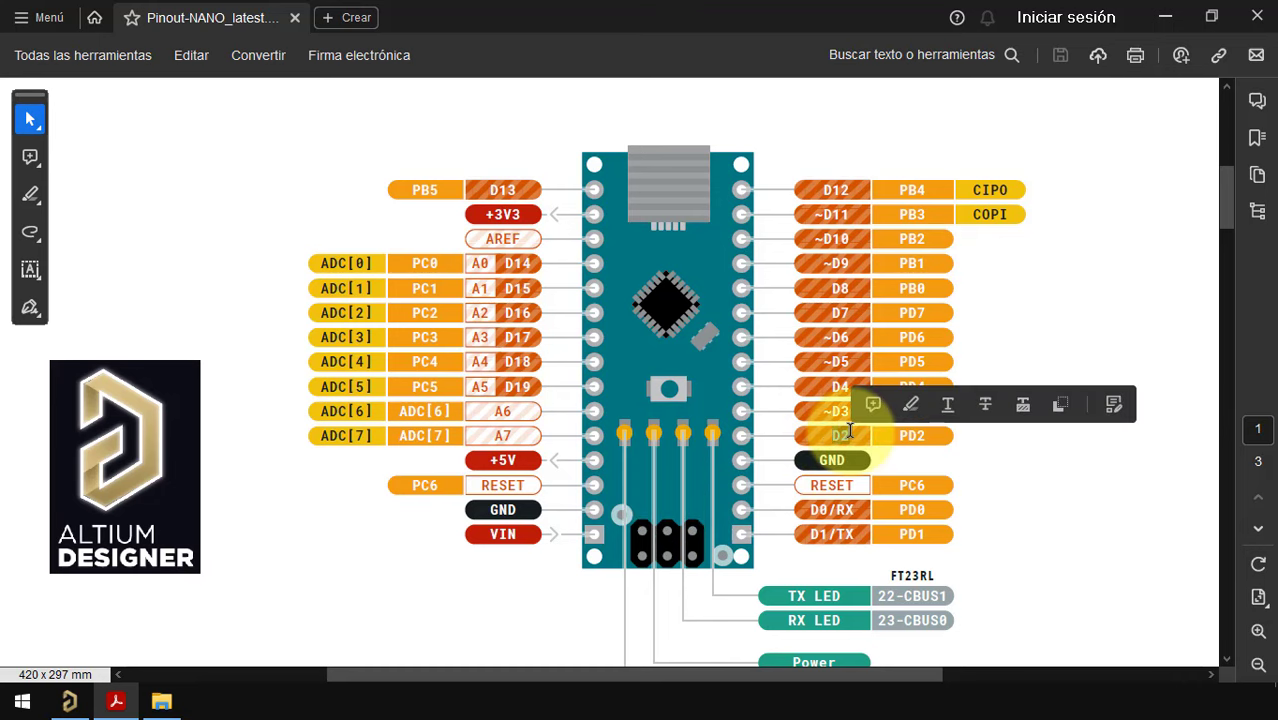
key(alt+Tab)
click(880, 371)
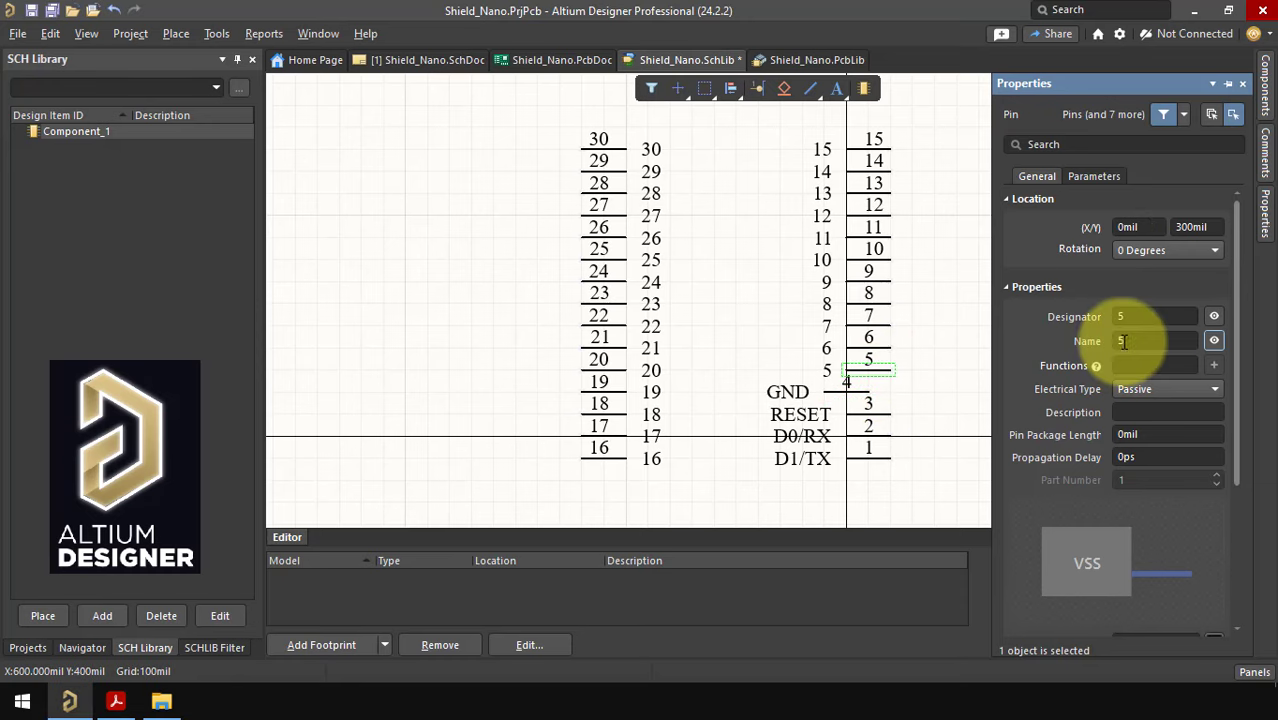
double_click(1143, 340)
key(ctrl+v)
Copy the label ~D3 from the pinout PDF in Acrobat and set it as the name of pin 6 in Altium Designer.
click(115, 701)
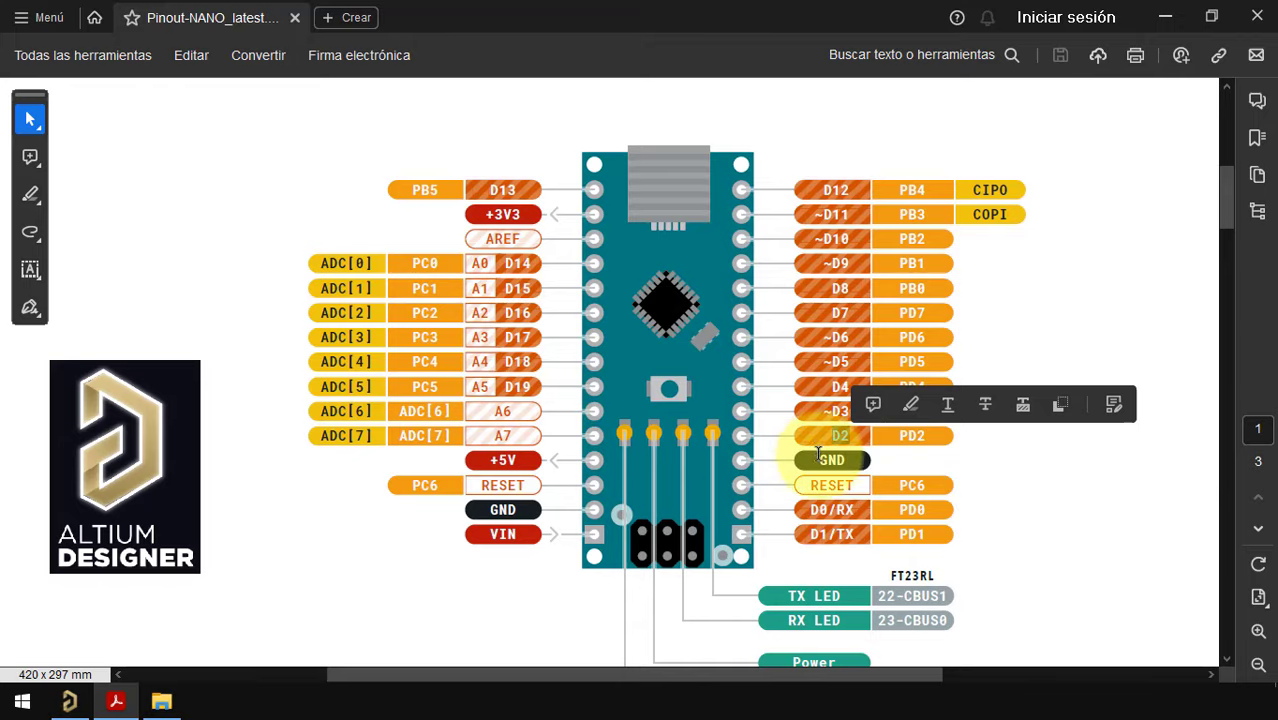
double_click(836, 411)
key(ctrl+c)
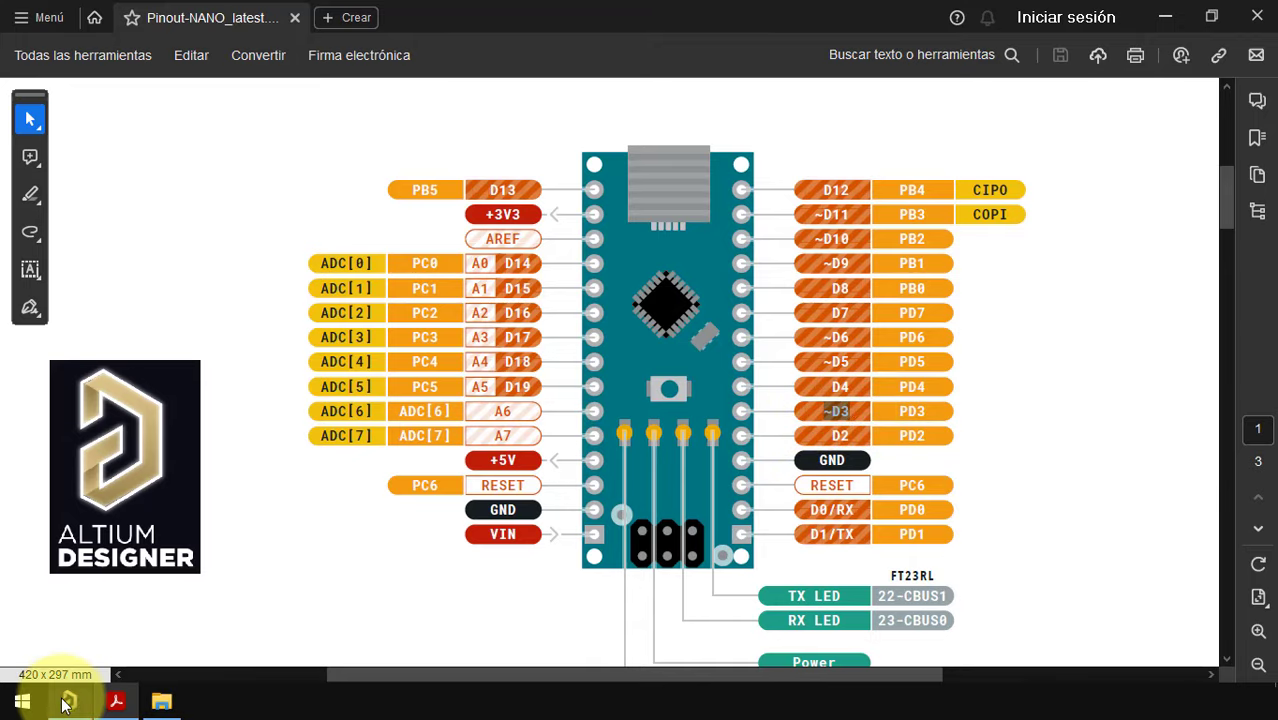
click(69, 701)
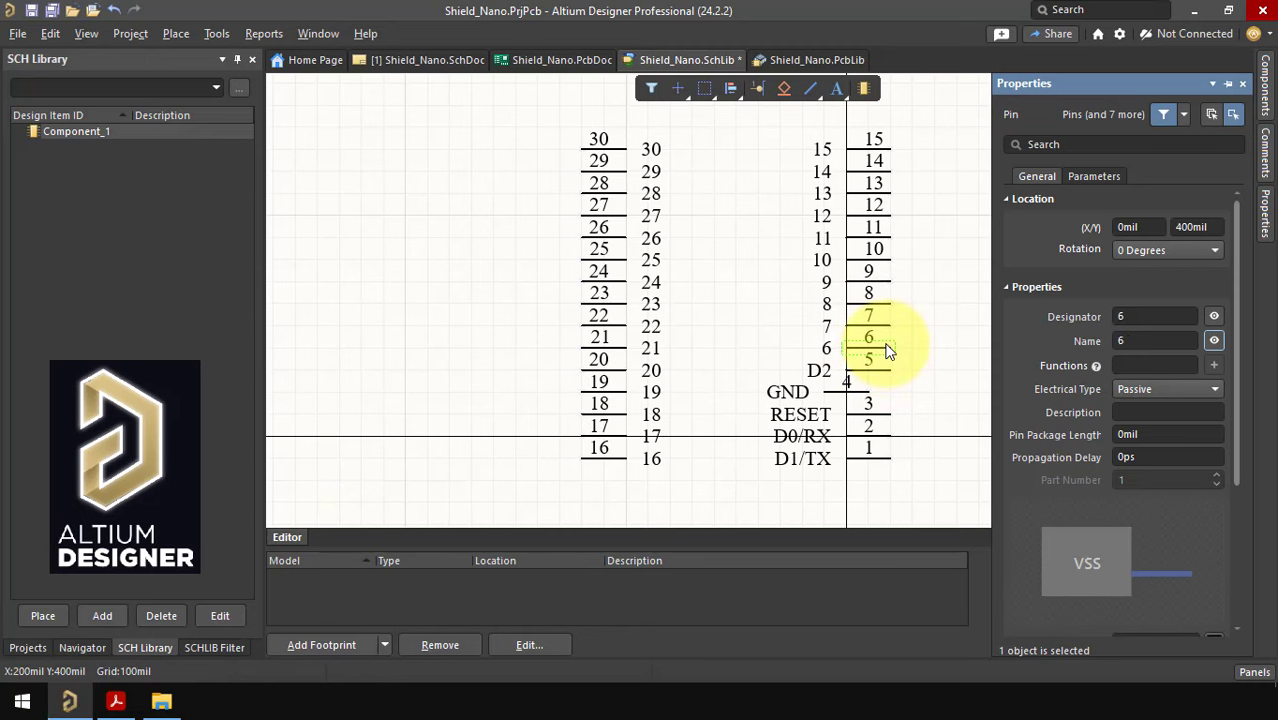
key(ctrl+v)
key(Tab)
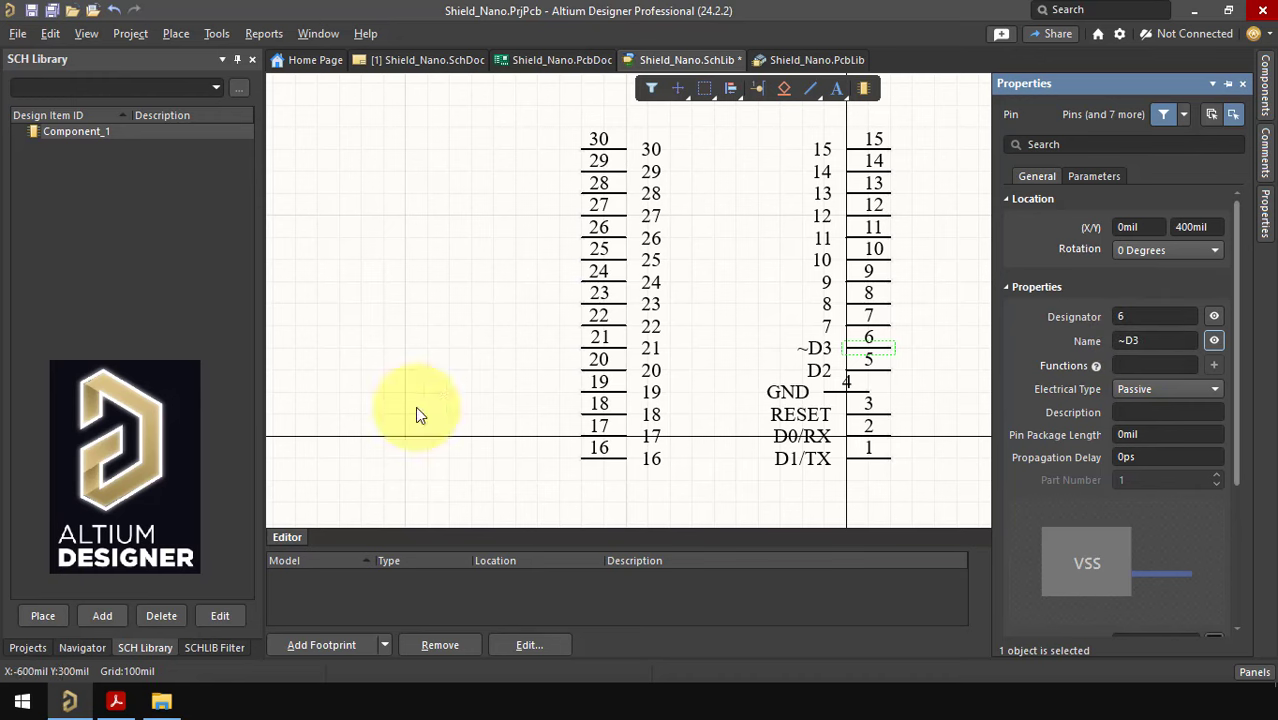
Copy the label D4 from the pinout PDF in Acrobat and set it as the name of pin 7 in Altium Designer.
click(117, 702)
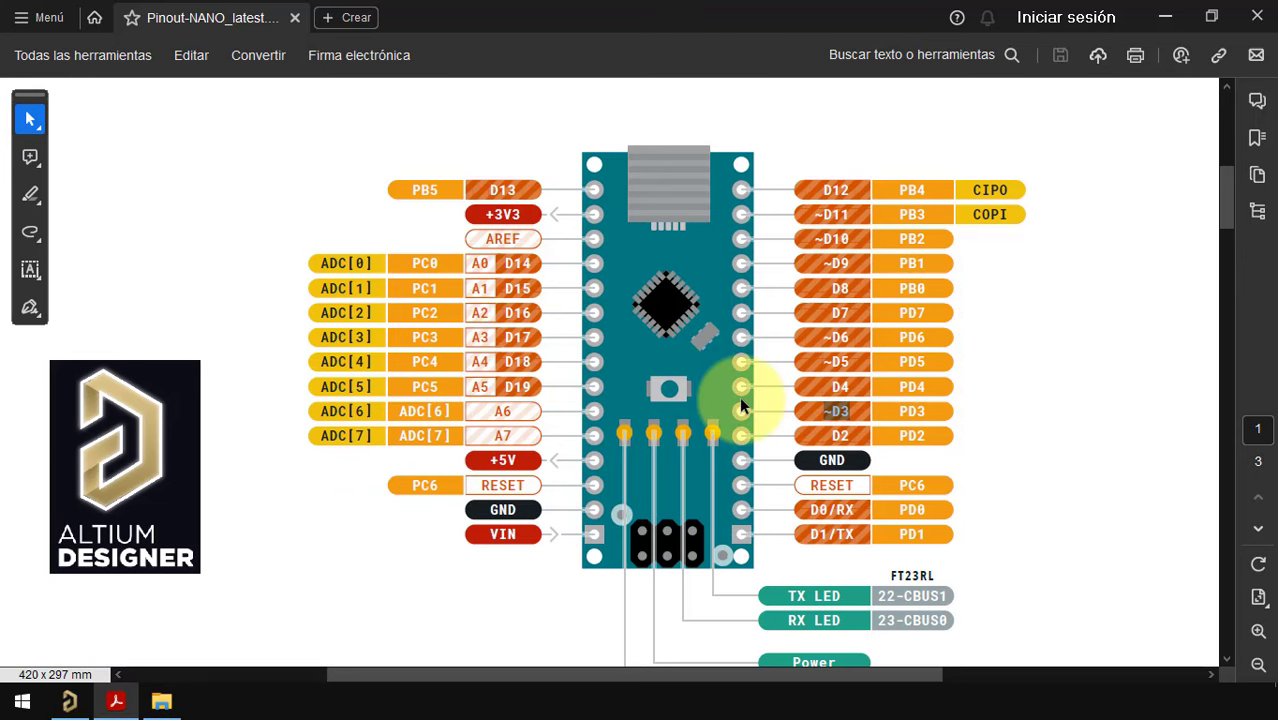
double_click(843, 387)
key(ctrl+c)
click(69, 702)
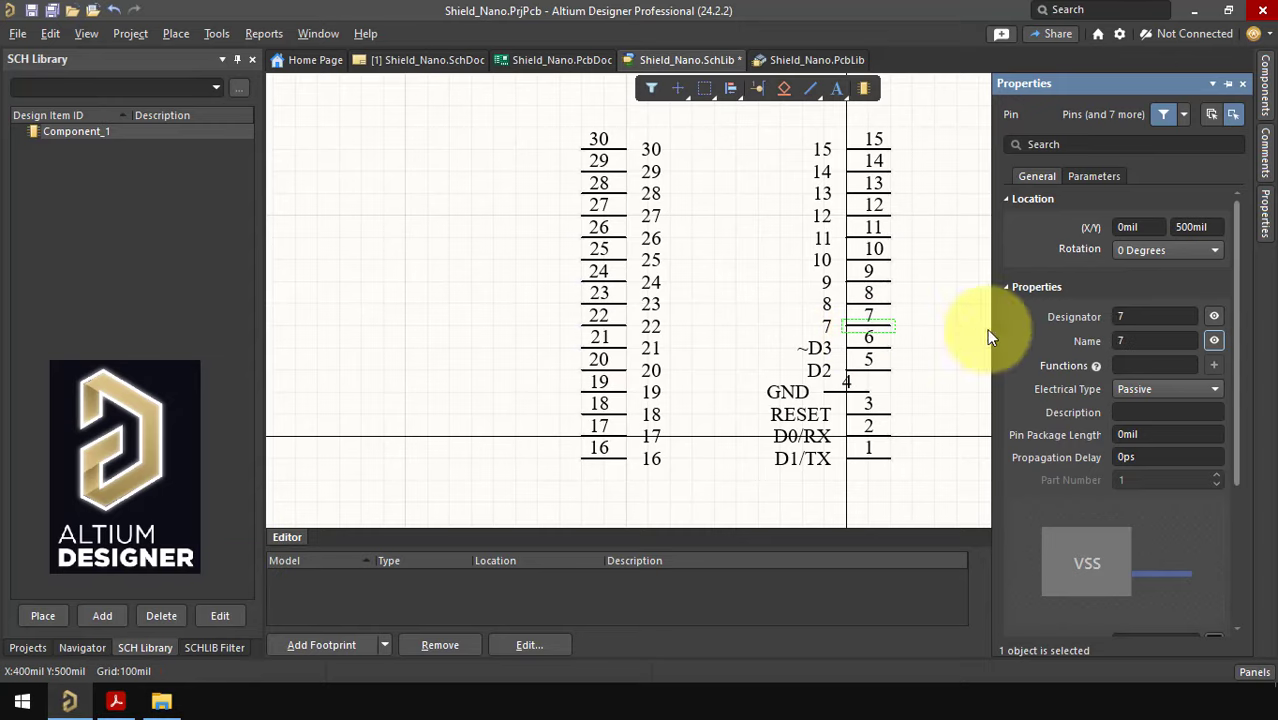
double_click(1150, 341)
key(ctrl+v)
key(Tab)
Copy the label ~D5 from the pinout PDF in Acrobat and set it as the name of pin 8 in Altium Designer.
click(117, 702)
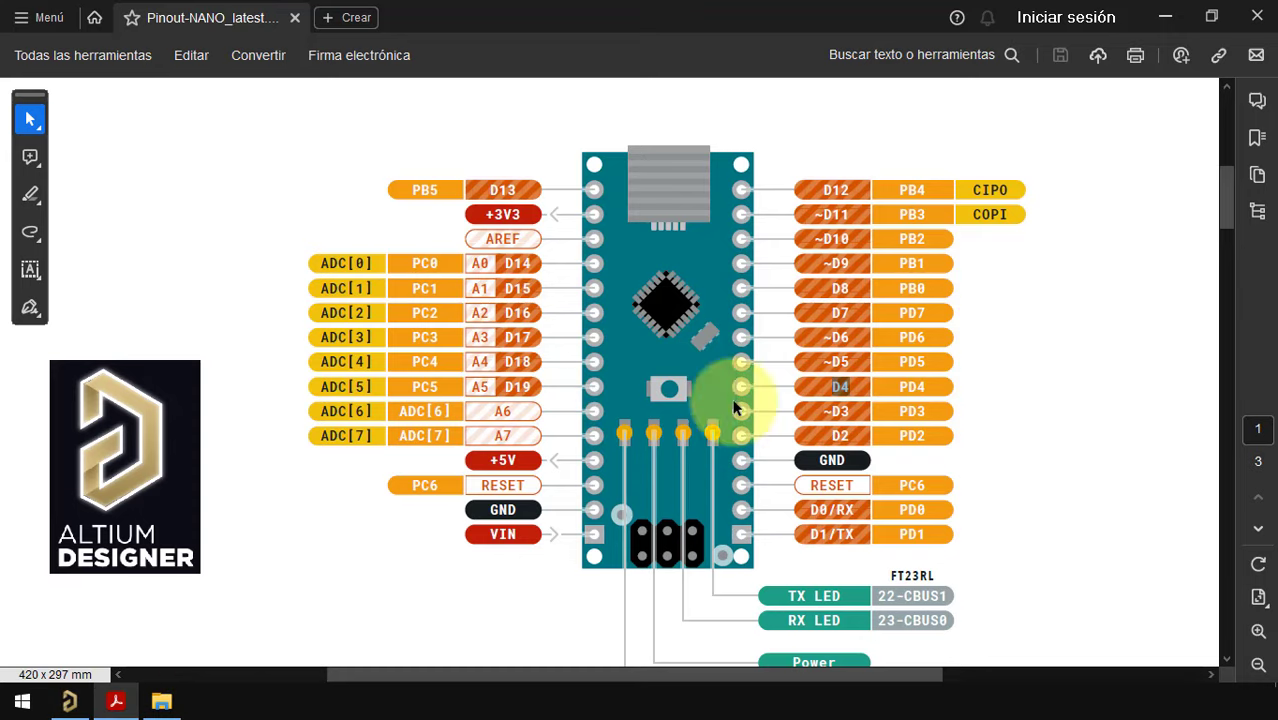
double_click(836, 362)
key(ctrl+c)
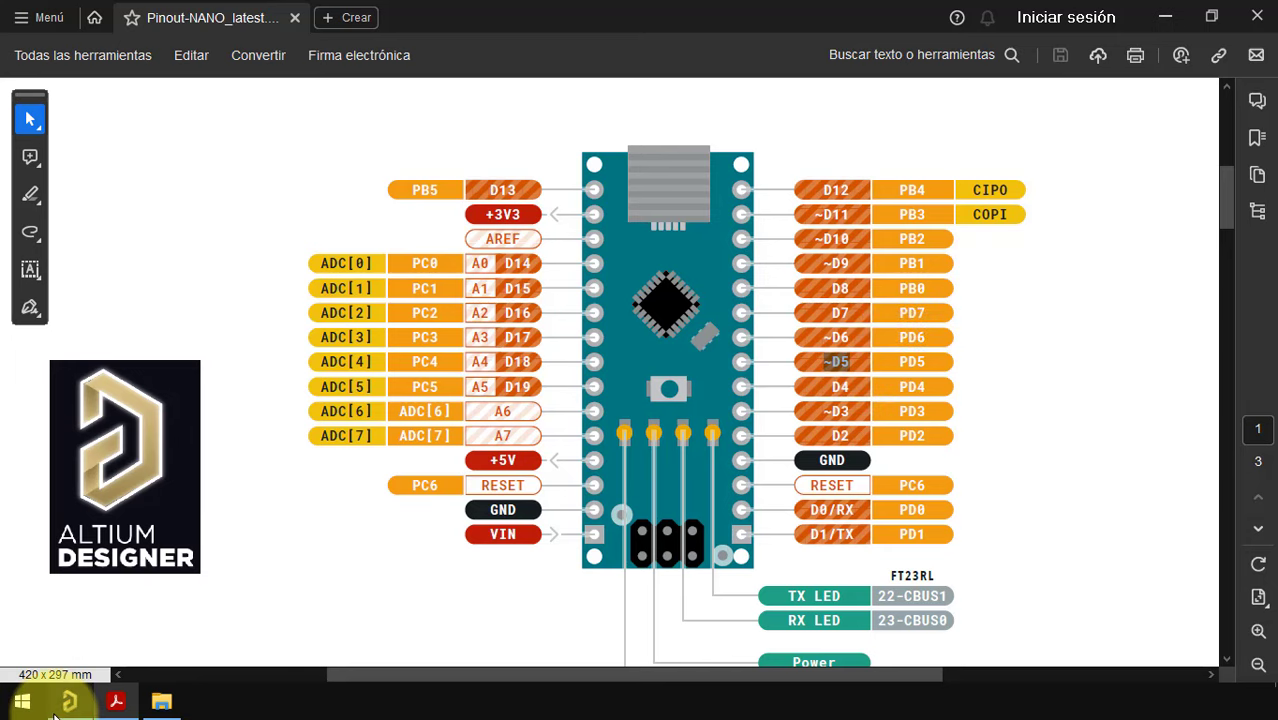
click(69, 702)
click(880, 300)
double_click(1120, 340)
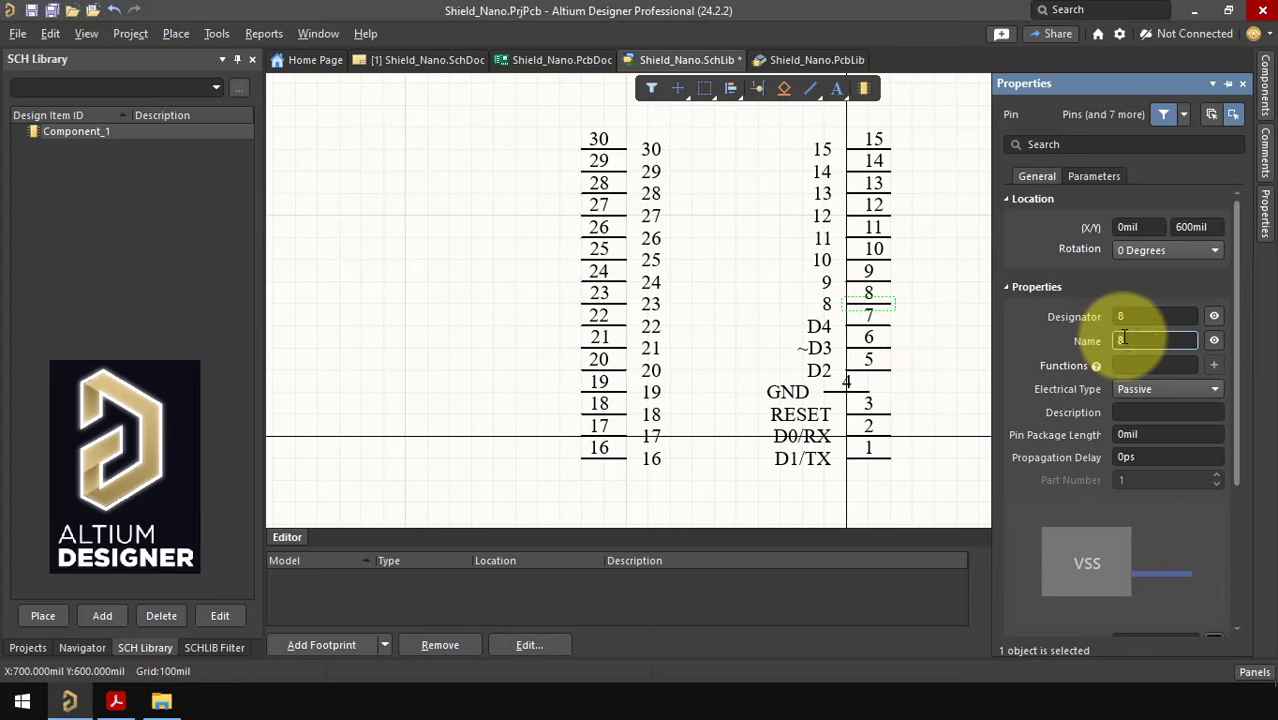
key(ctrl+v)
key(Tab)
Copy the label ~D6 from the pinout PDF in Acrobat and set it as the name of pin 9 in Altium Designer.
click(117, 702)
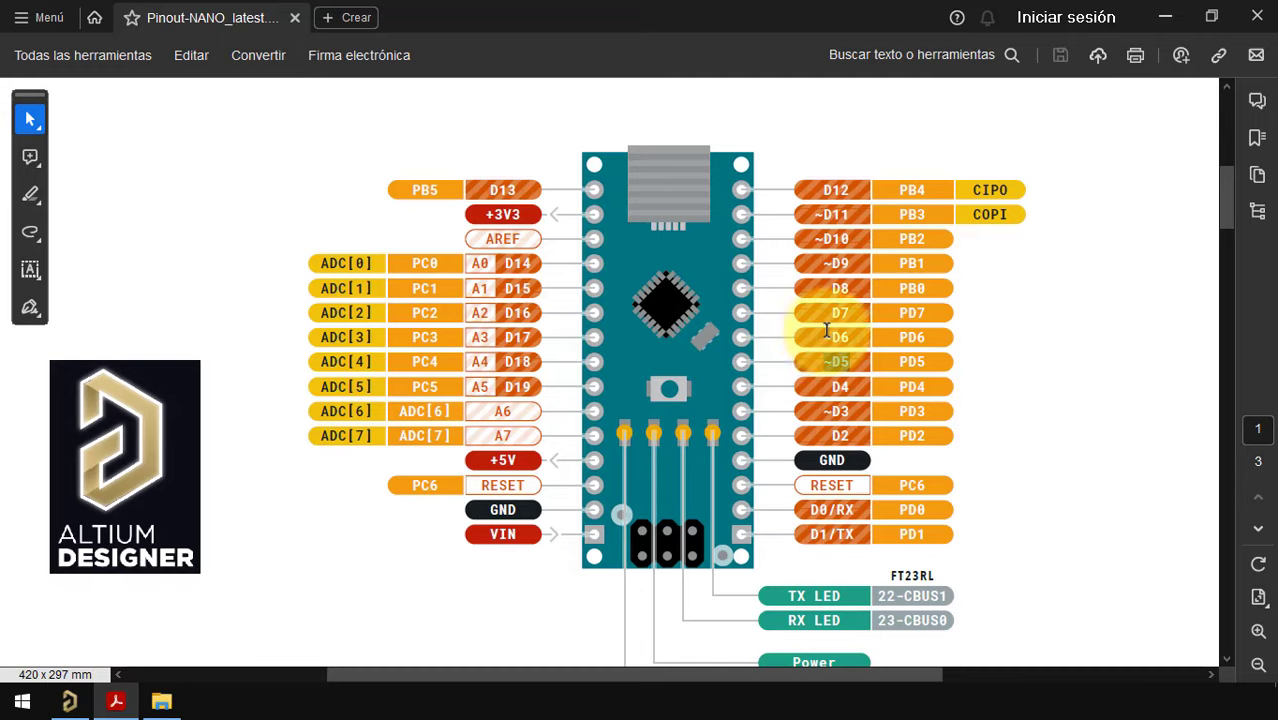
double_click(836, 337)
key(alt+Tab)
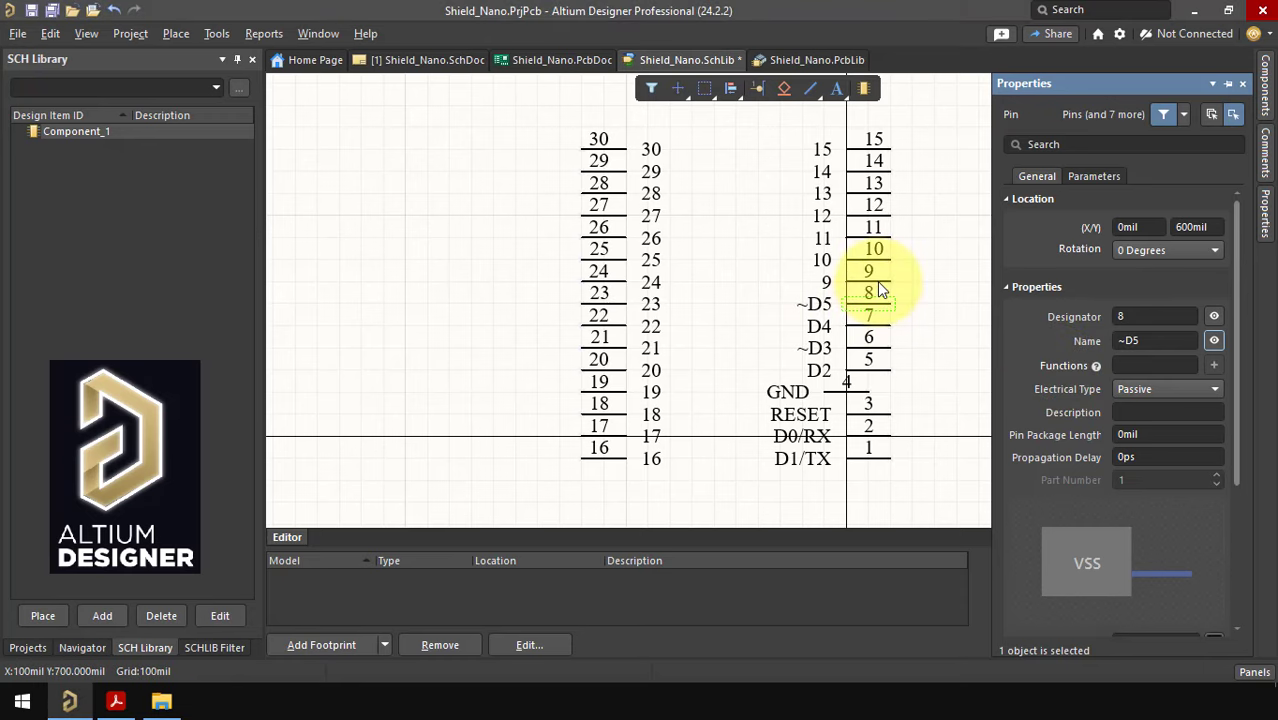
click(877, 281)
double_click(1132, 340)
key(Return)
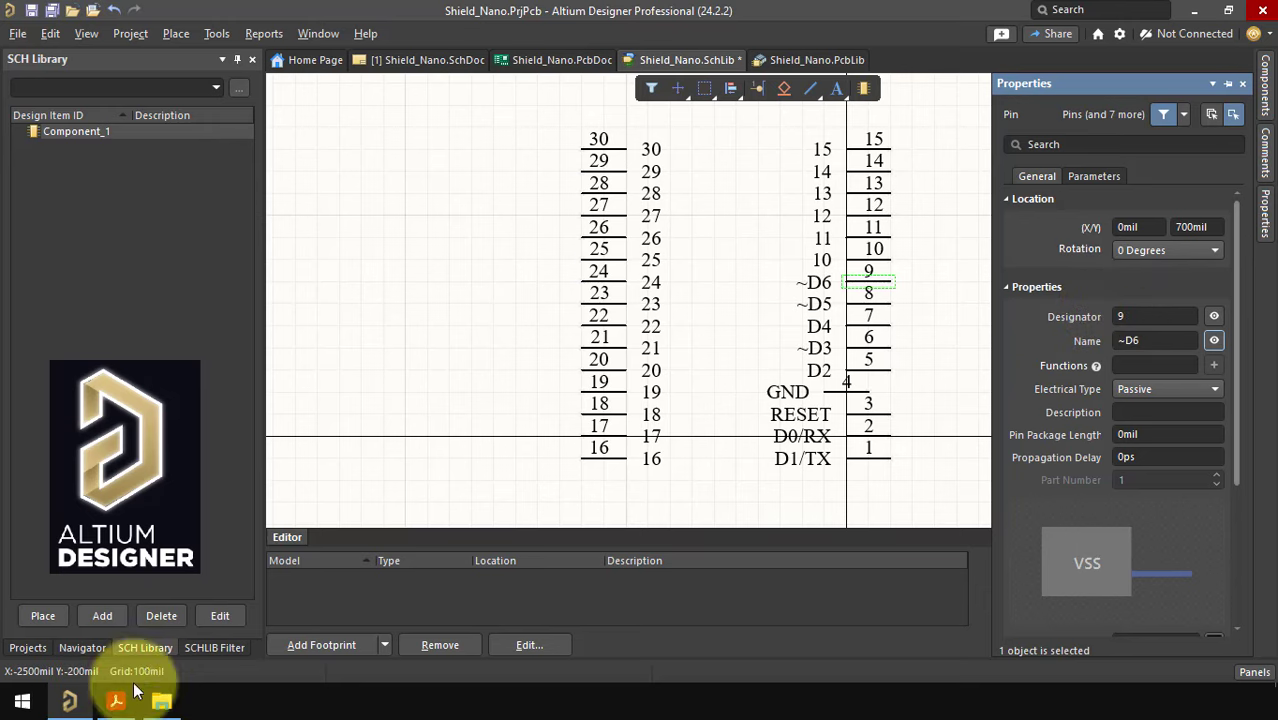
Copy the label D7 from the pinout PDF in Acrobat and set it as the name of pin 10 in Altium Designer.
click(115, 700)
drag(862, 312, 830, 313)
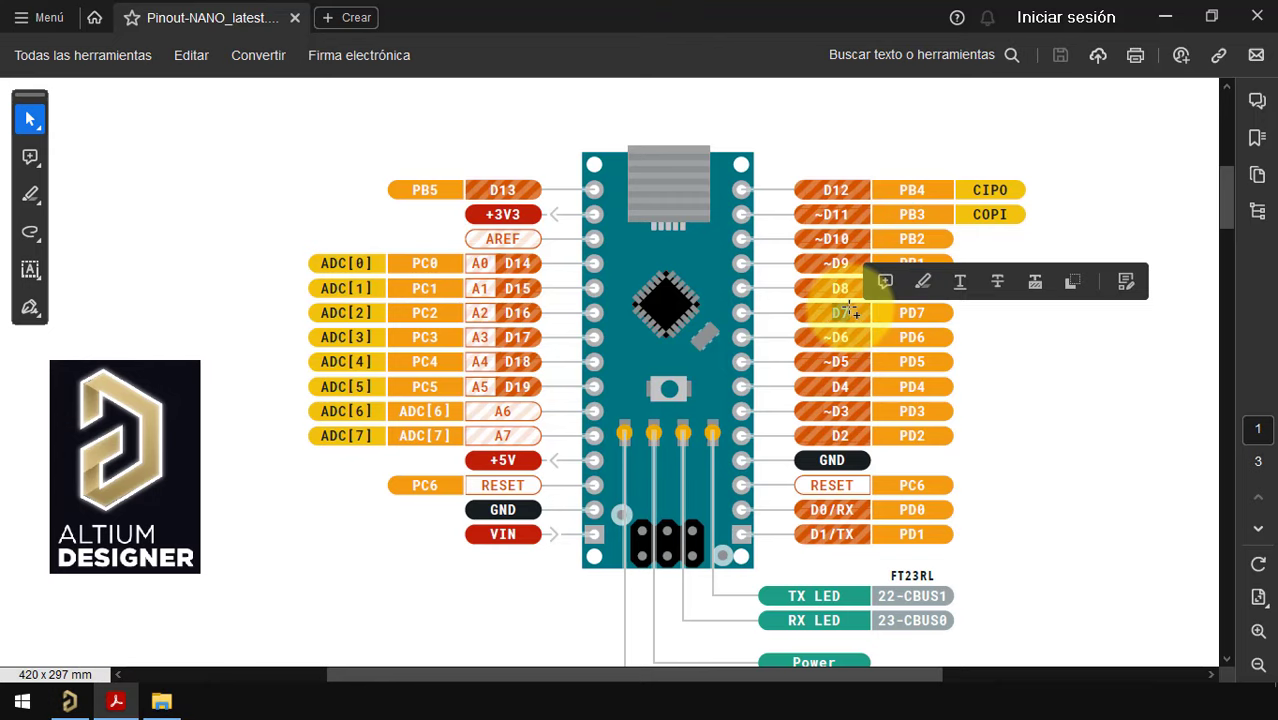
click(69, 700)
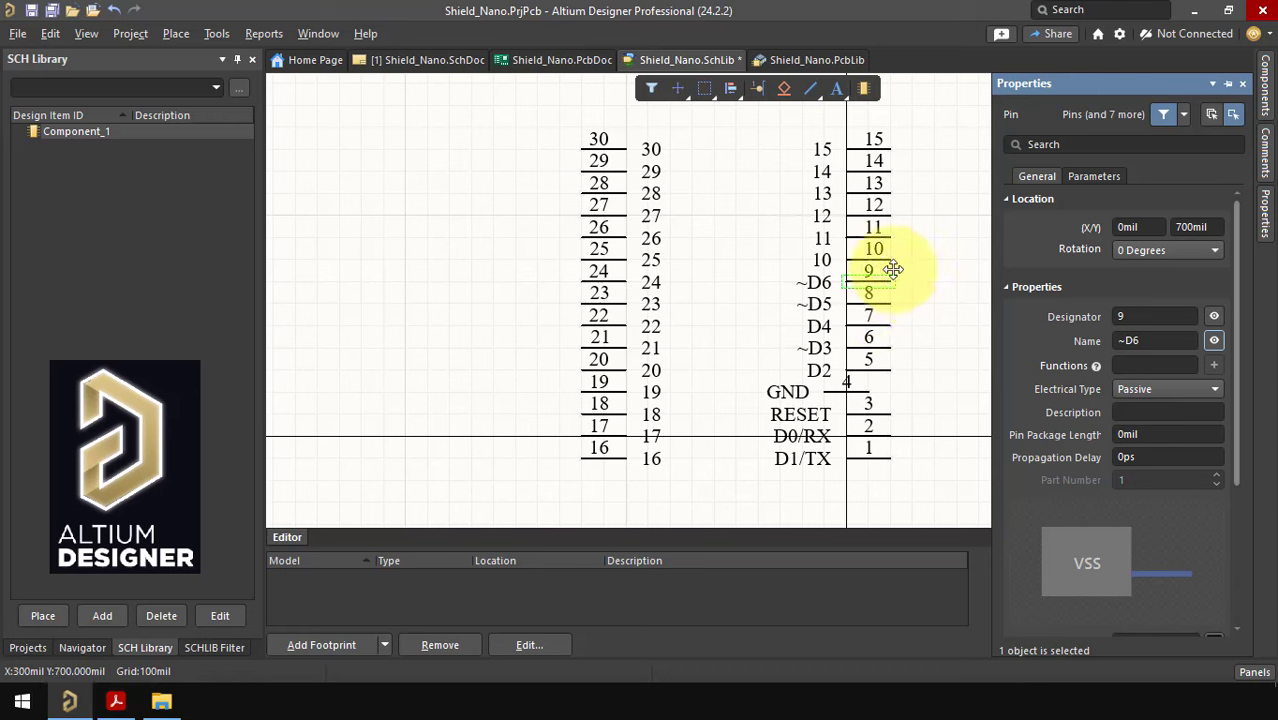
click(891, 263)
double_click(1140, 340)
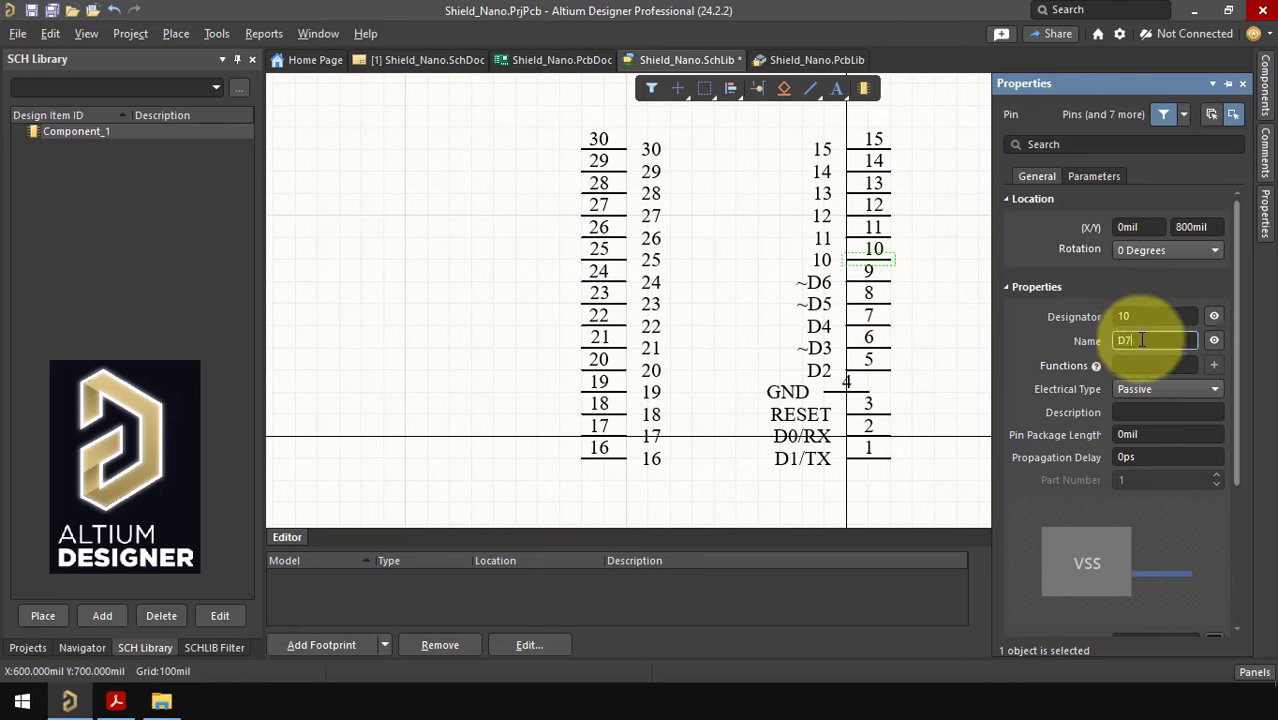
key(Return)
Take the label D8 from the pinout PDF in Acrobat and set it as the name of pin 11 in Altium Designer.
click(115, 700)
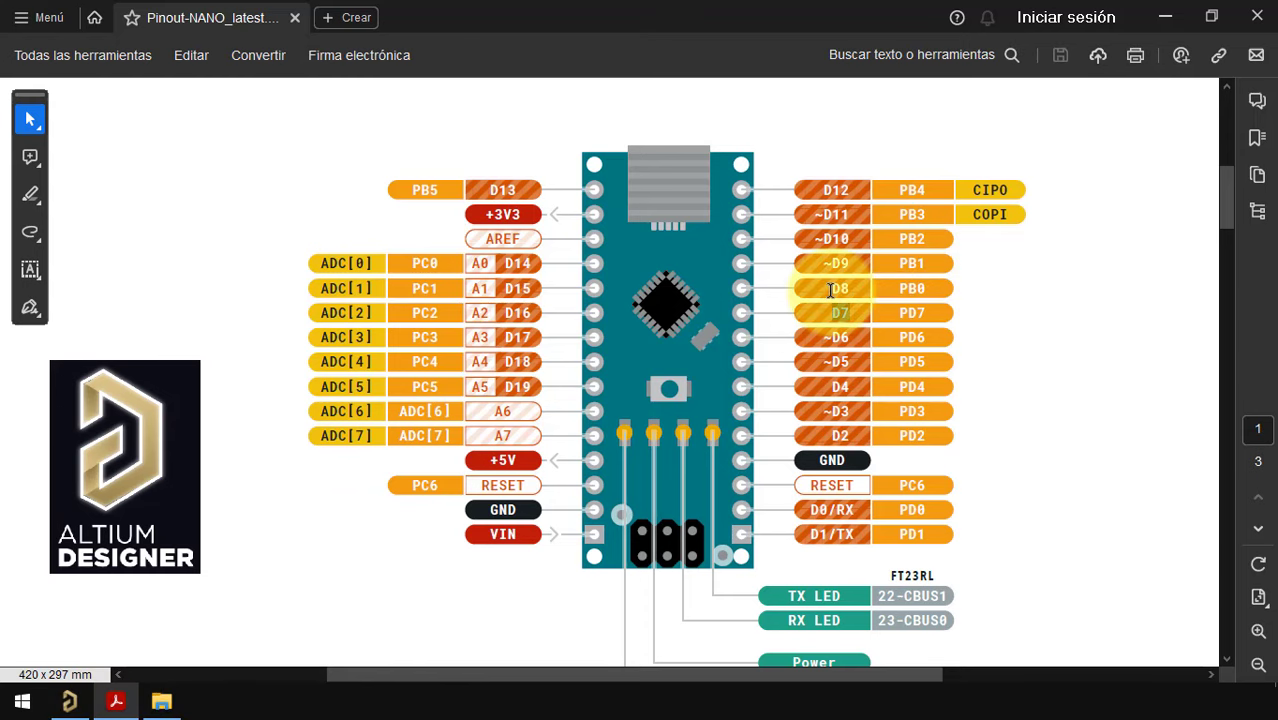
click(69, 700)
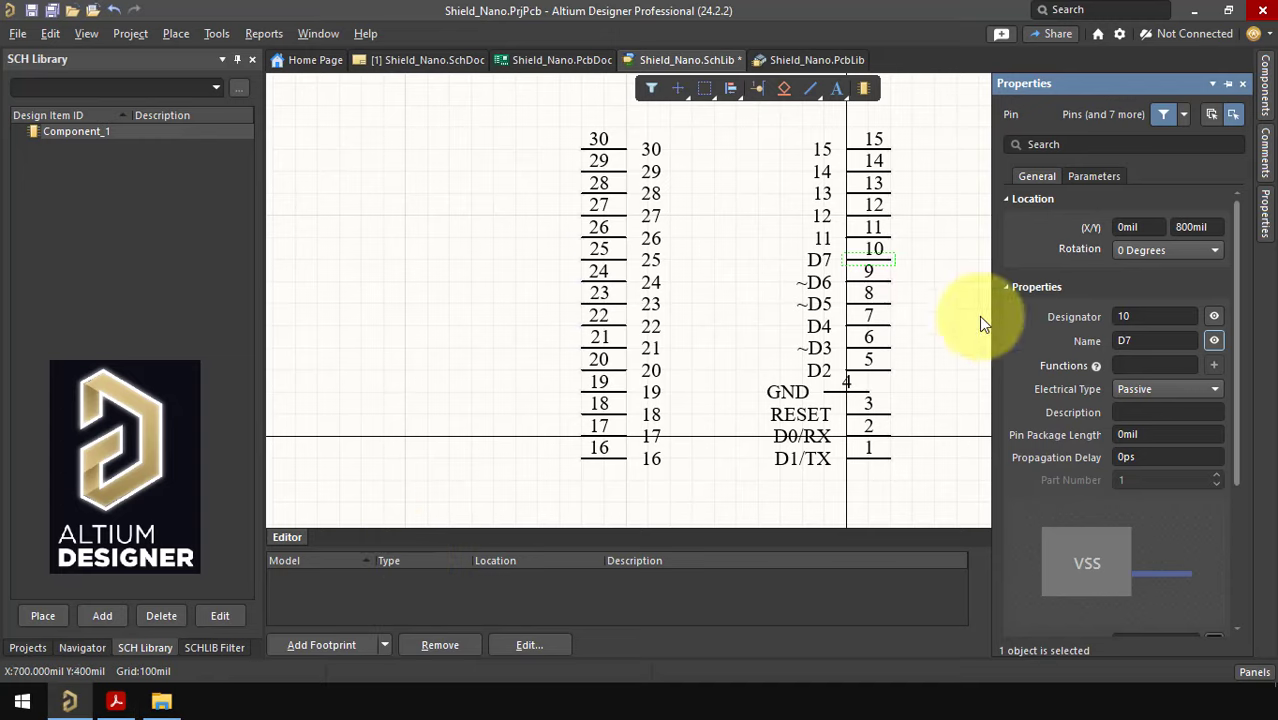
click(880, 238)
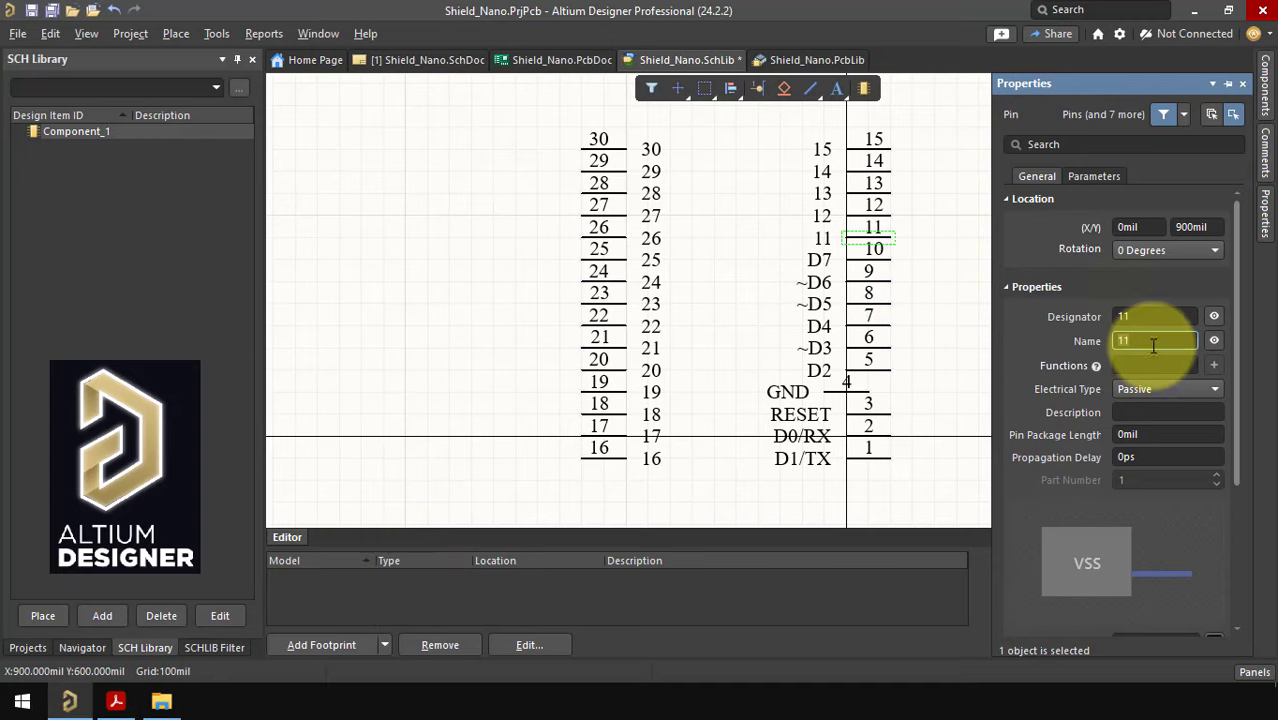
text(D8)
key(Return)
Take the label ~D9 from the pinout PDF in Acrobat and set it as the name of pin 12 in Altium Designer.
click(115, 700)
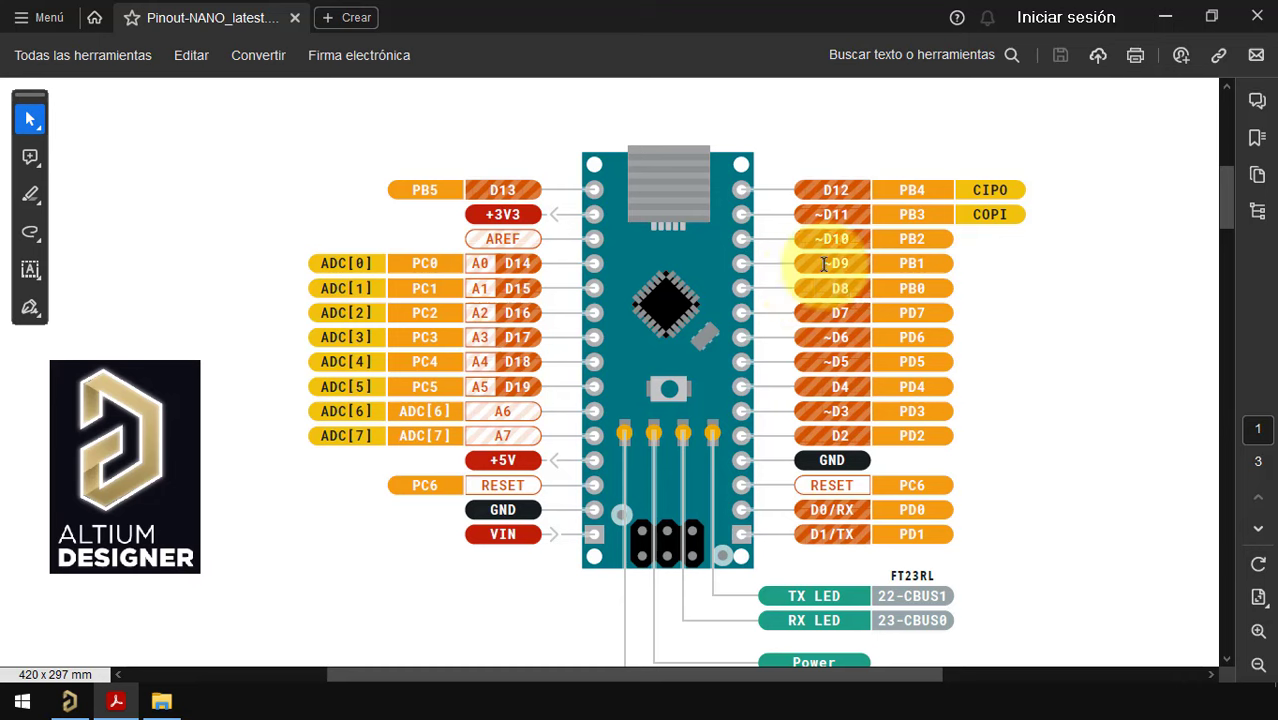
click(69, 700)
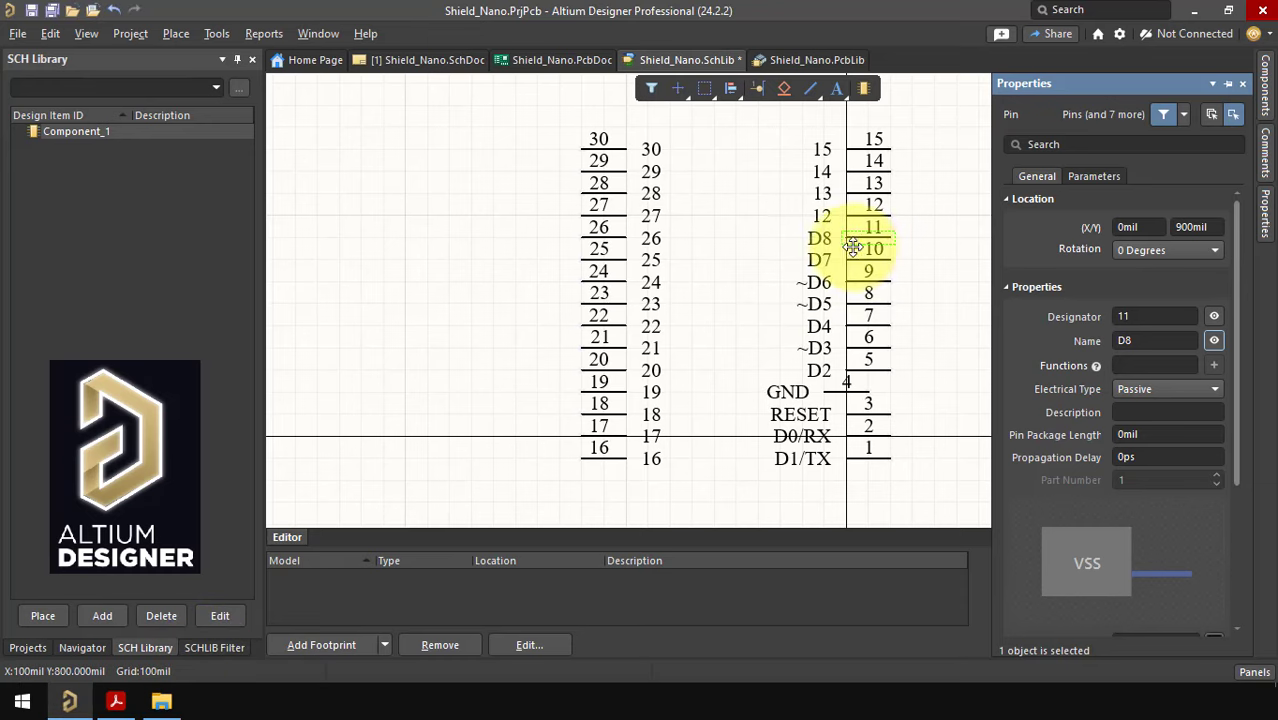
click(876, 213)
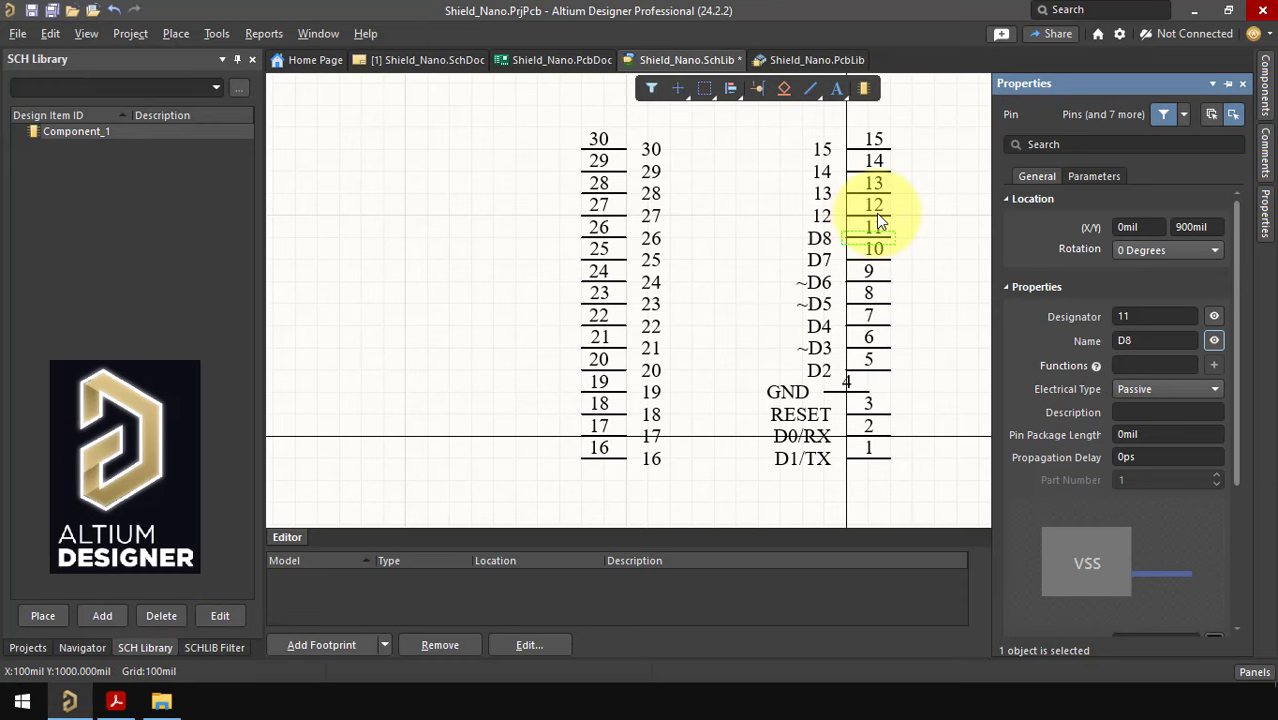
click(1145, 338)
text(~D9)
key(Return)
Copy the label ~D10 from the pinout PDF in Acrobat and set it as the name of pin 13 in Altium Designer.
click(115, 700)
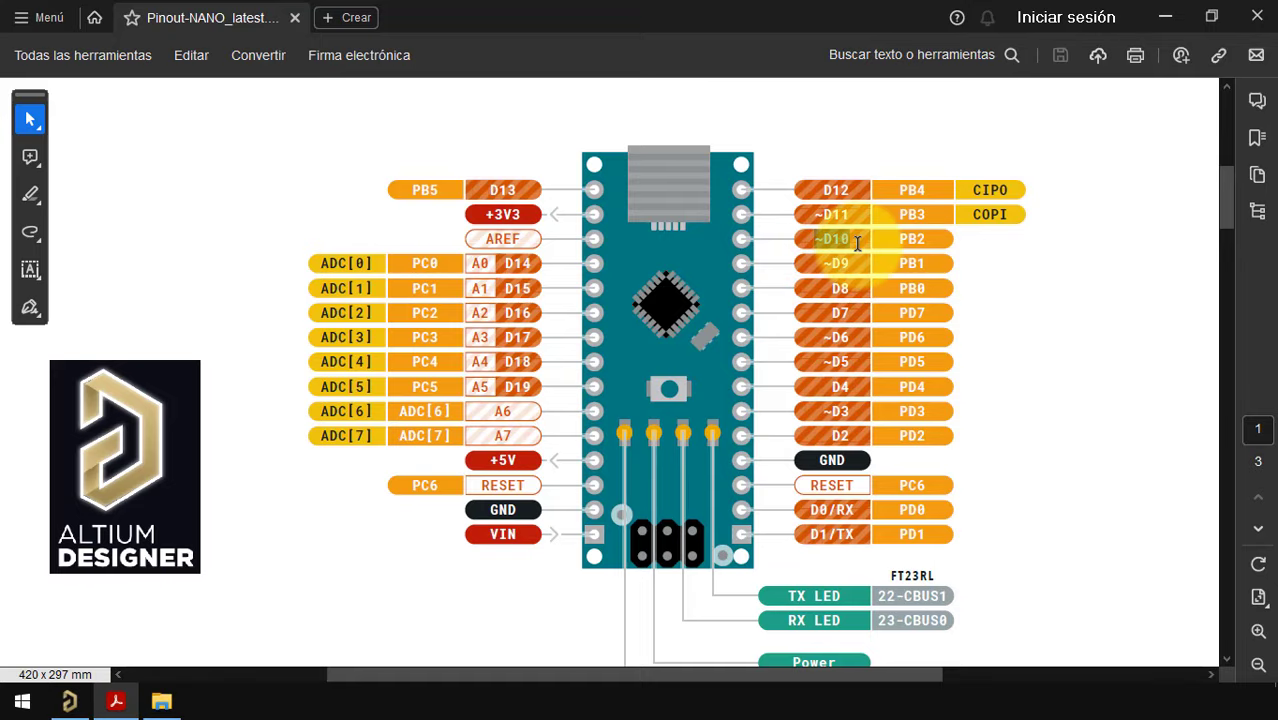
click(69, 700)
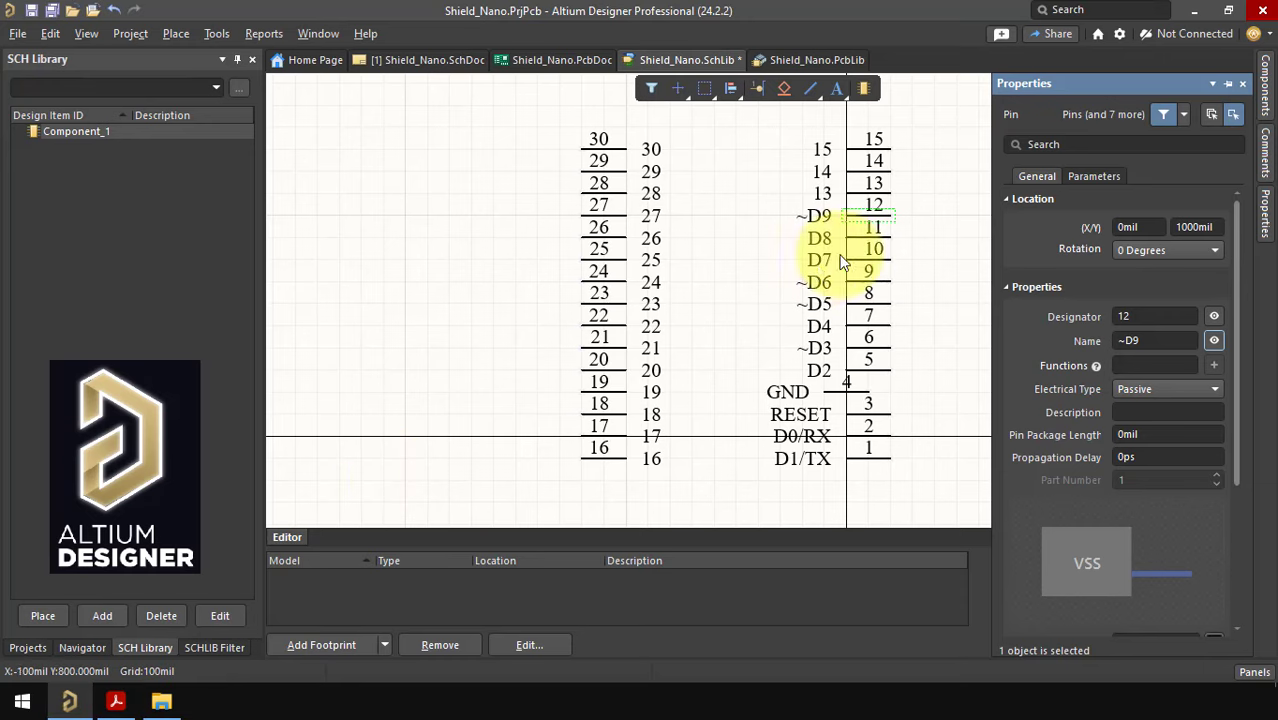
click(887, 195)
click(1137, 337)
text(~D10)
key(Return)
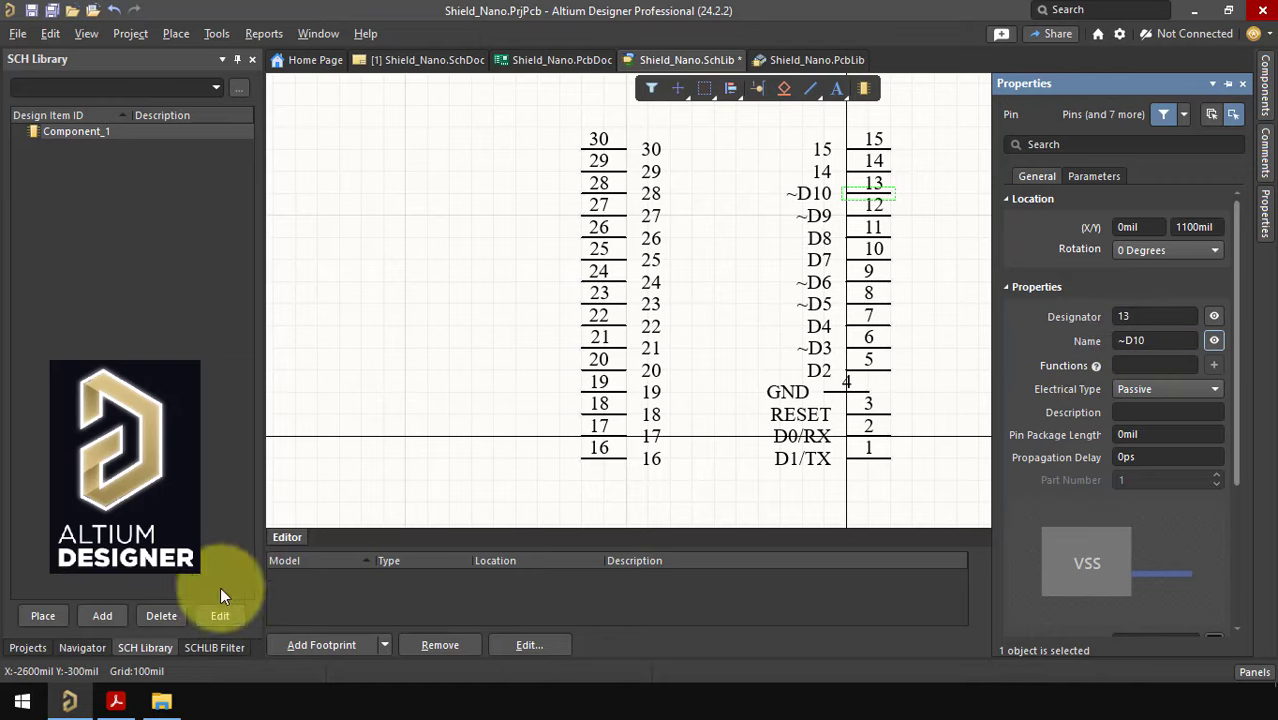
Copy the label ~D11 from the pinout PDF in Acrobat and set it as the name of pin 14 in Altium Designer.
click(115, 700)
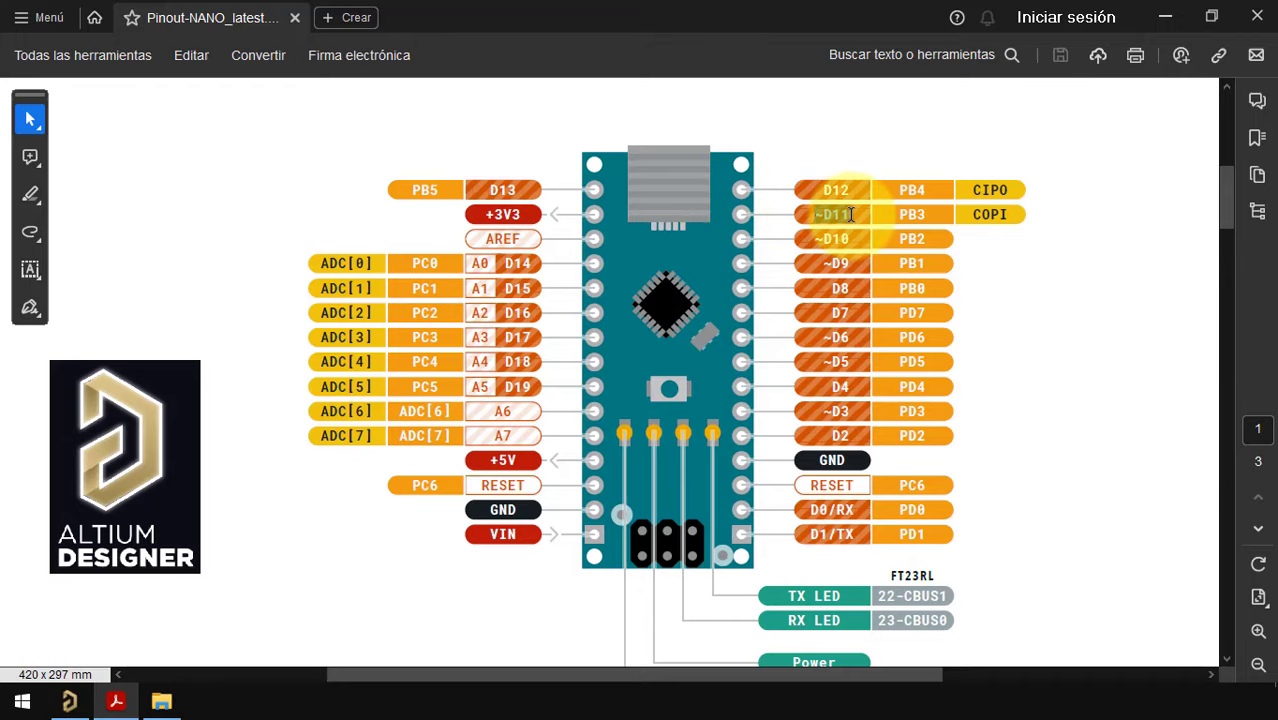
click(69, 700)
click(880, 173)
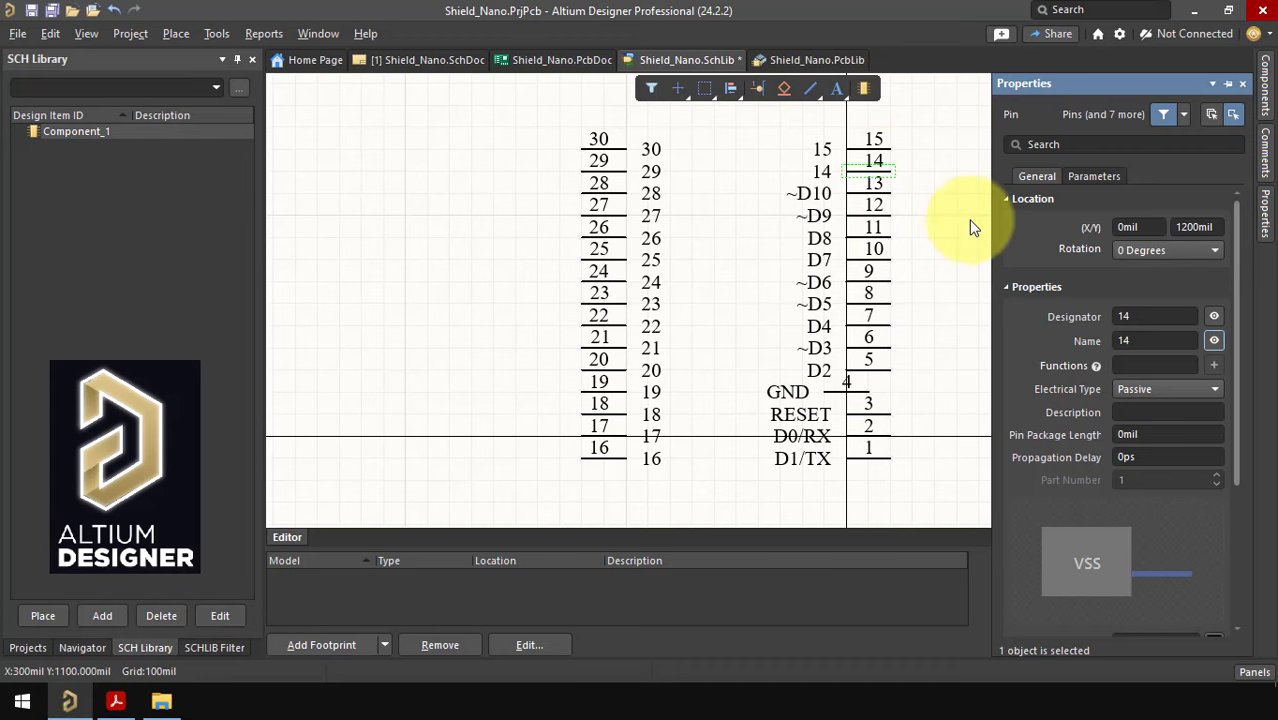
click(1153, 343)
key(Return)
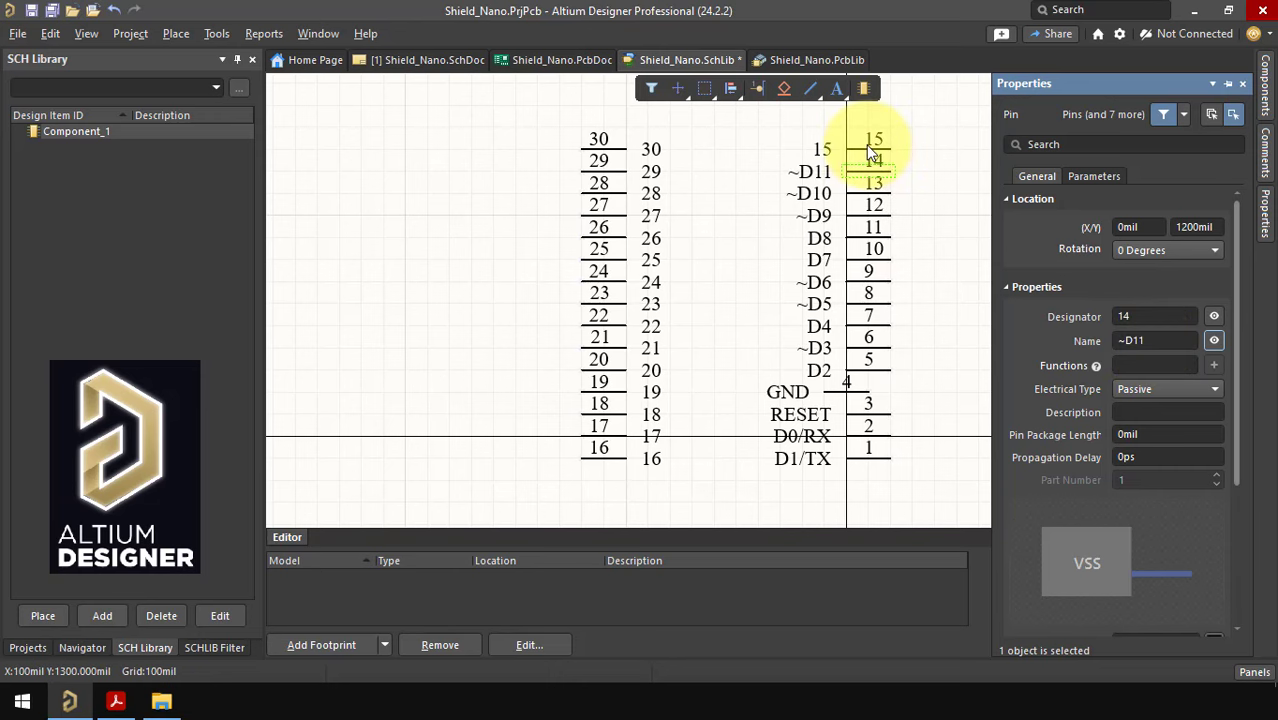
Set the name of pin 15 to D12 and deselect the pin.
click(1141, 338)
text(~D11)
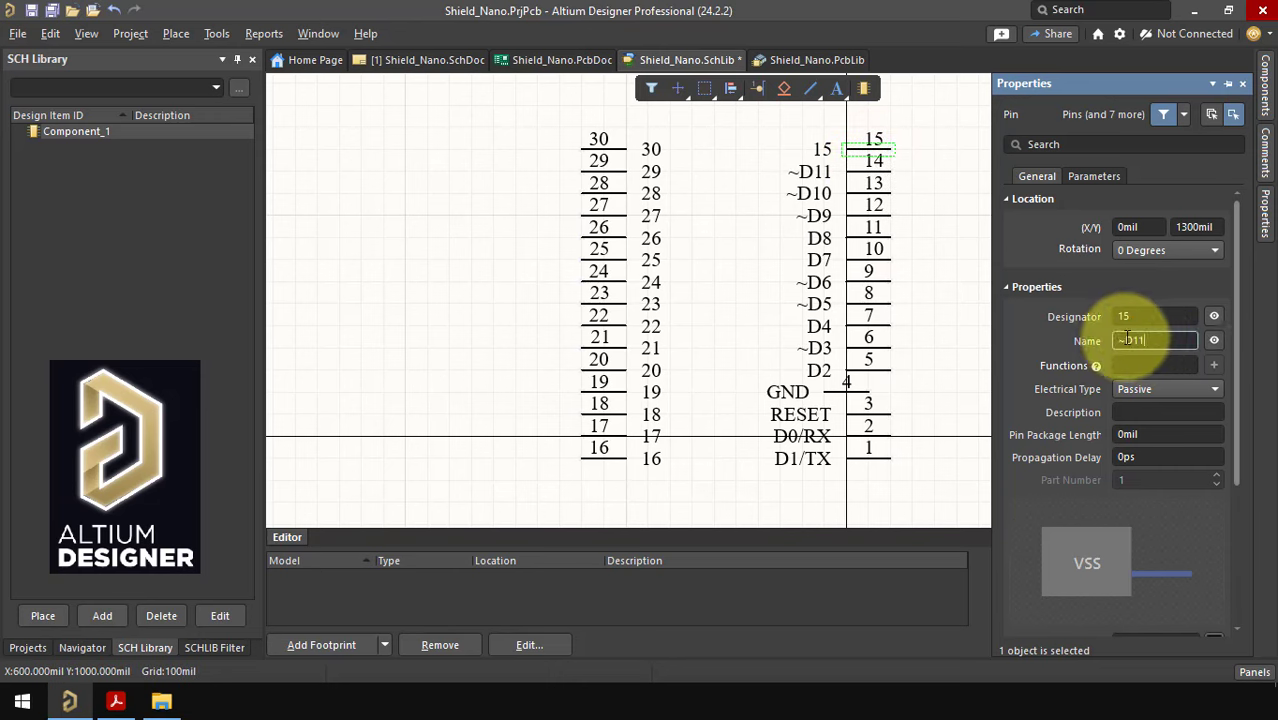
text(2)
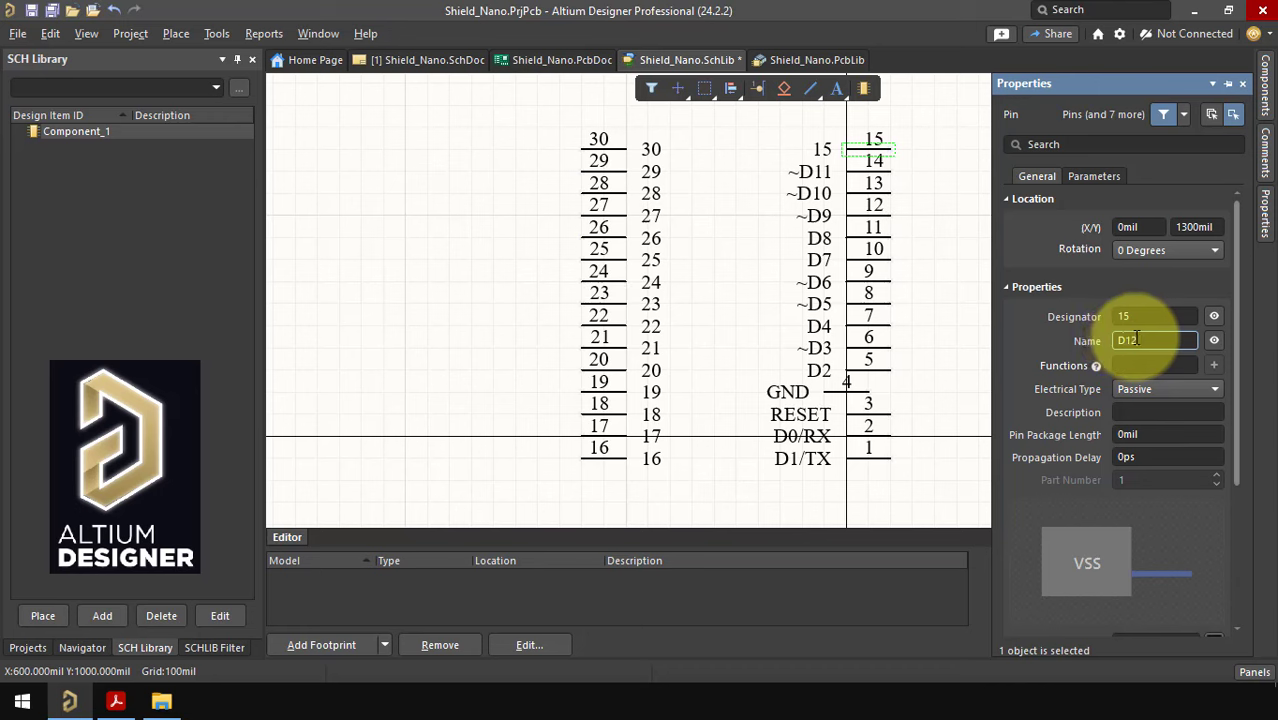
click(380, 314)
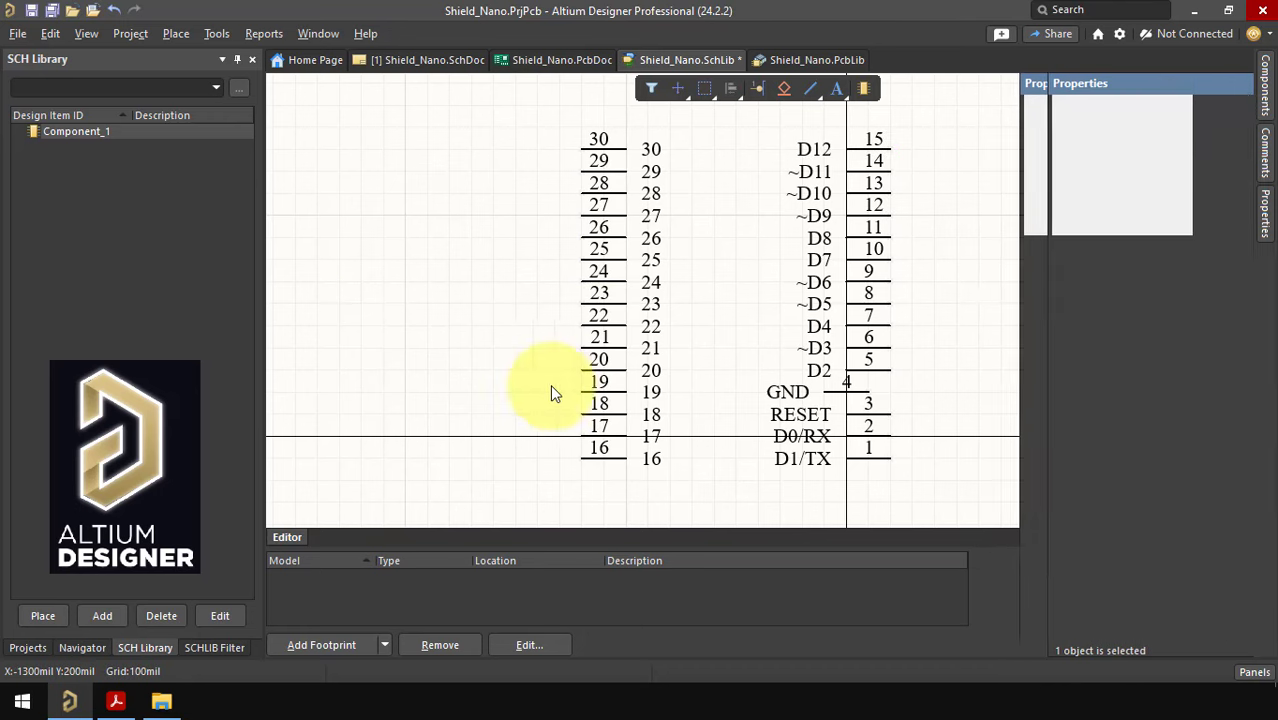
Copy the label VIN from the pinout PDF in Acrobat and set it as the name of pin 16 in Altium Designer.
click(113, 702)
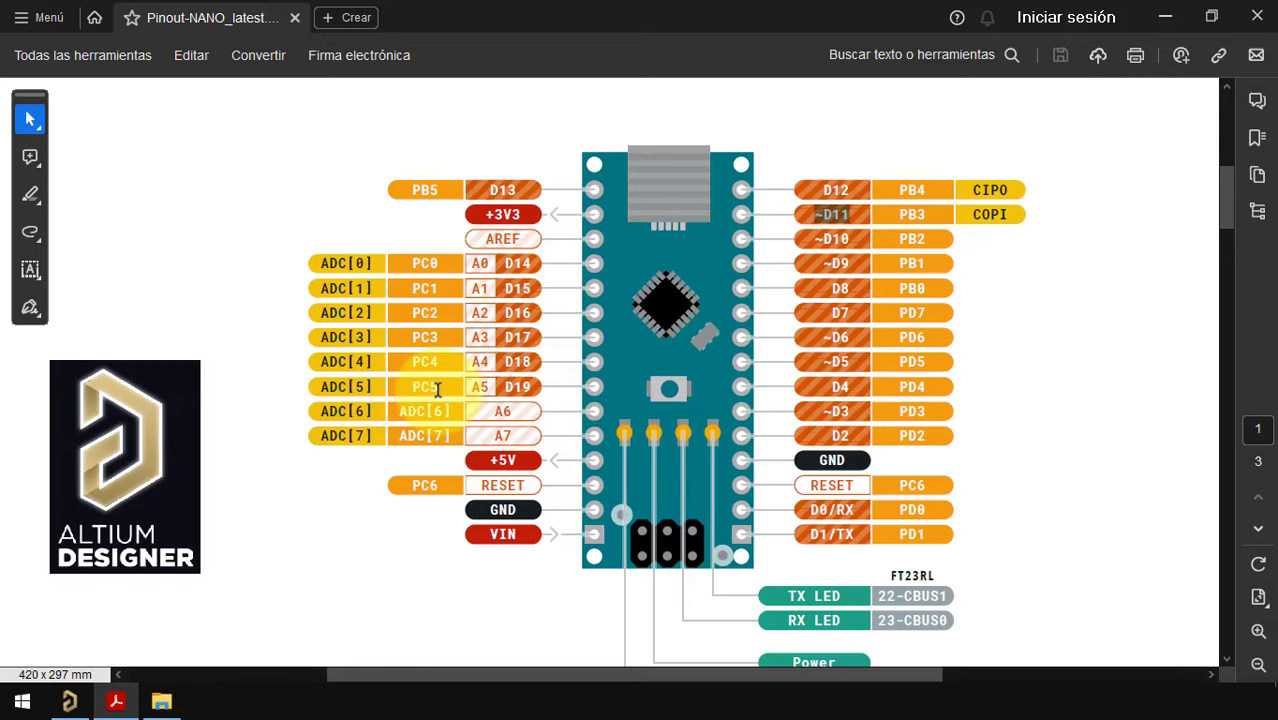
drag(490, 536, 525, 534)
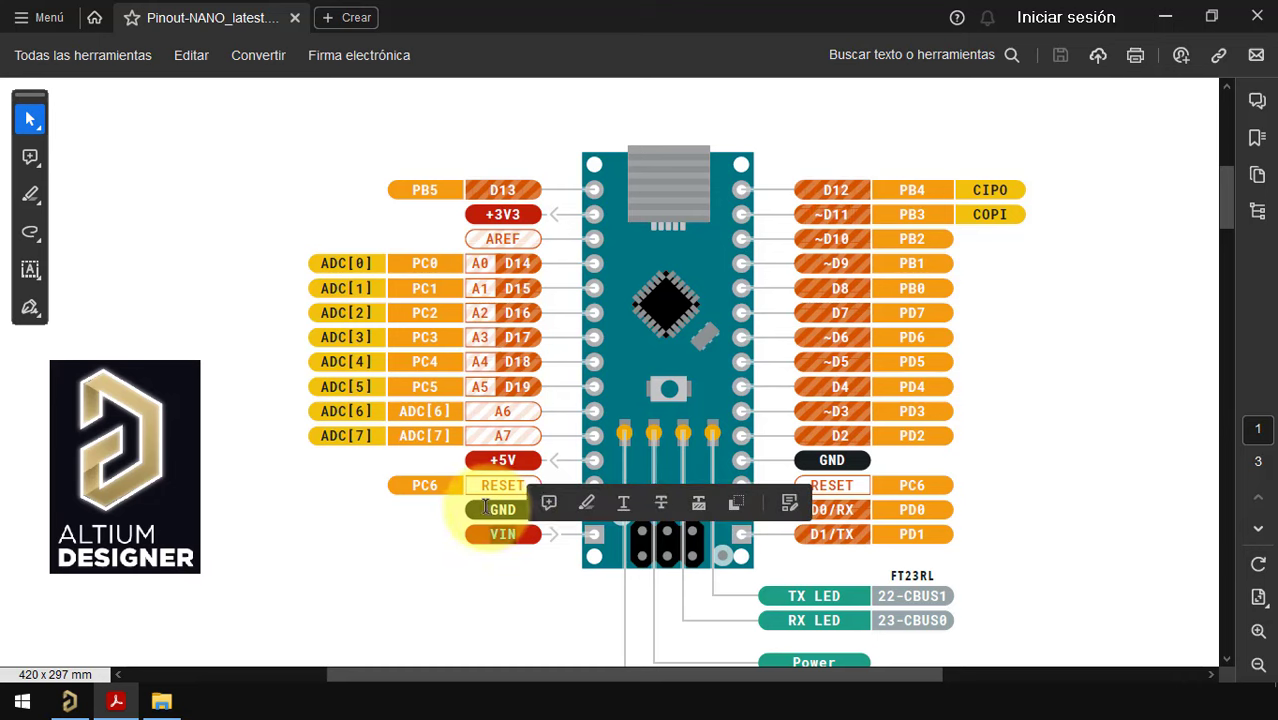
click(69, 702)
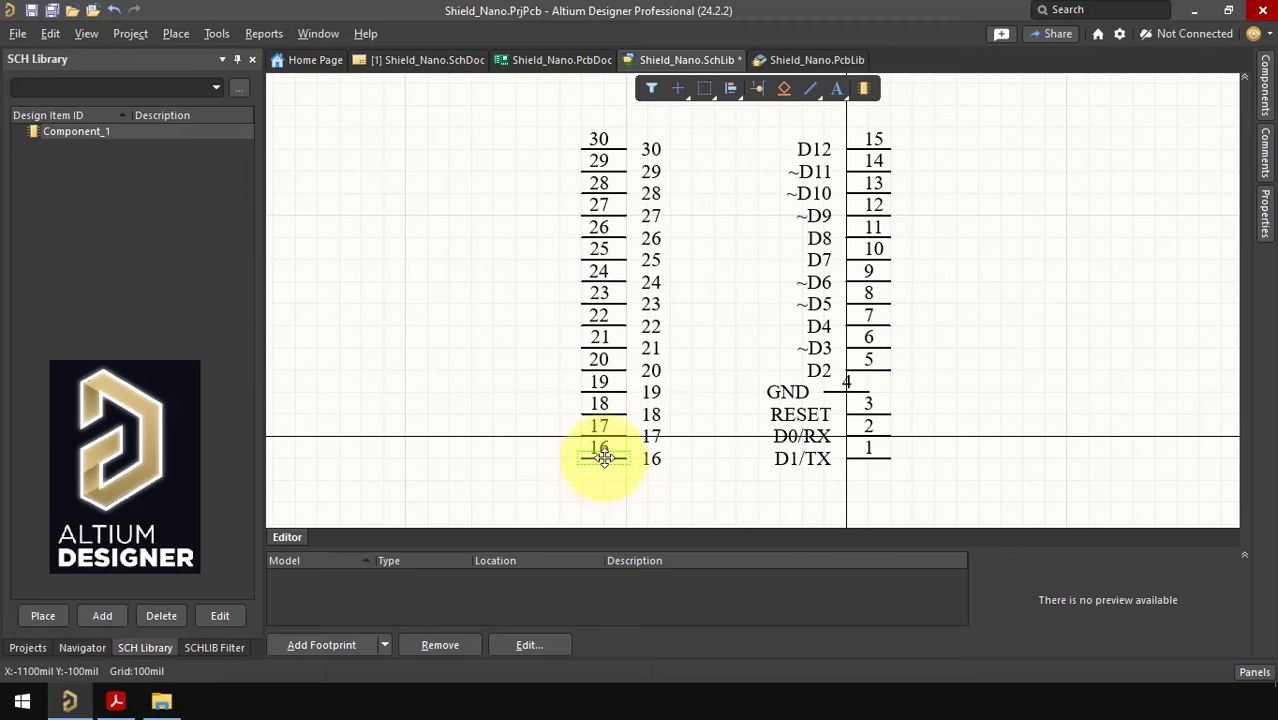
click(1262, 215)
click(1148, 343)
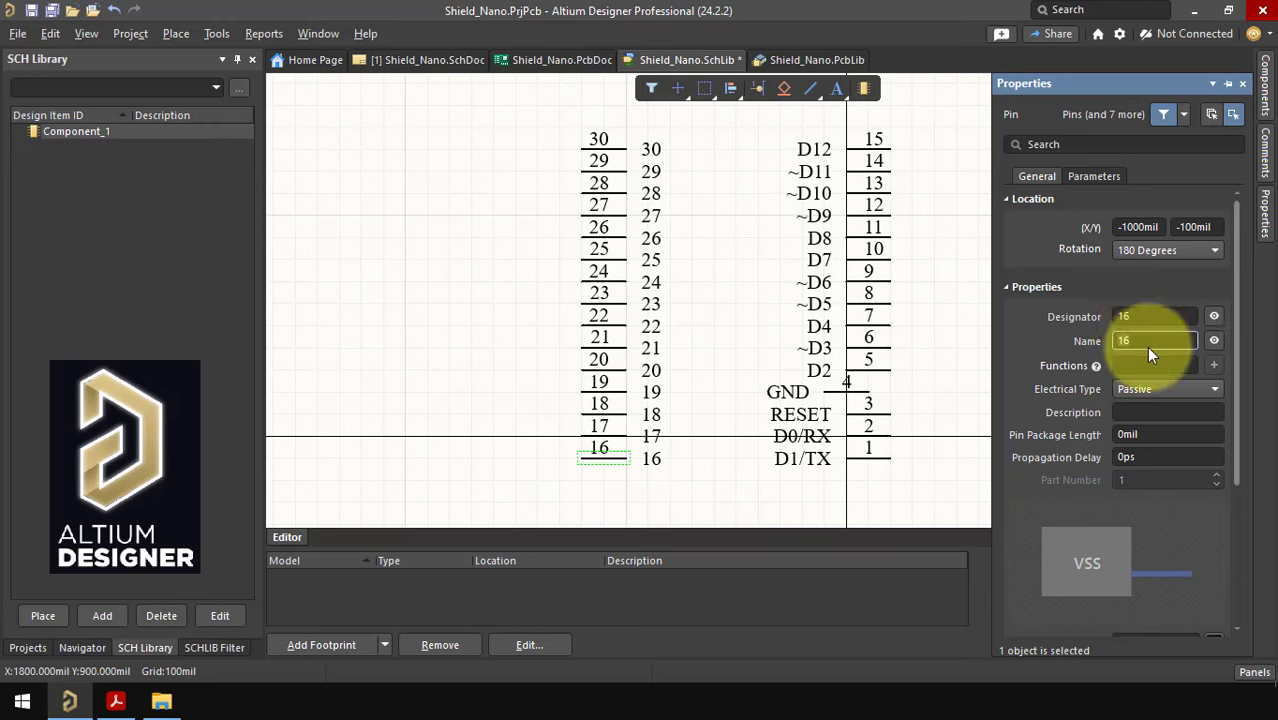
text(VIN)
key(Return)
Copy the label GND above VIN from the pinout PDF in Acrobat and name pin 17 GND in Altium Designer.
click(115, 702)
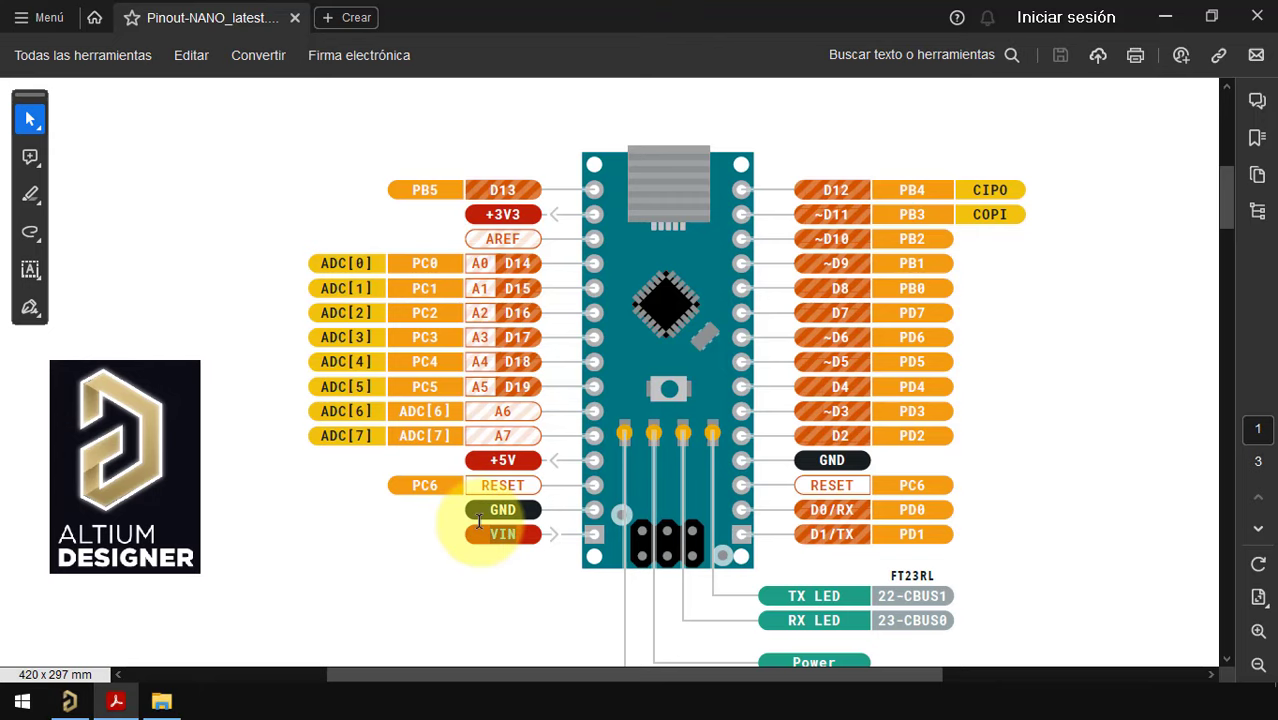
drag(479, 521, 527, 536)
click(69, 702)
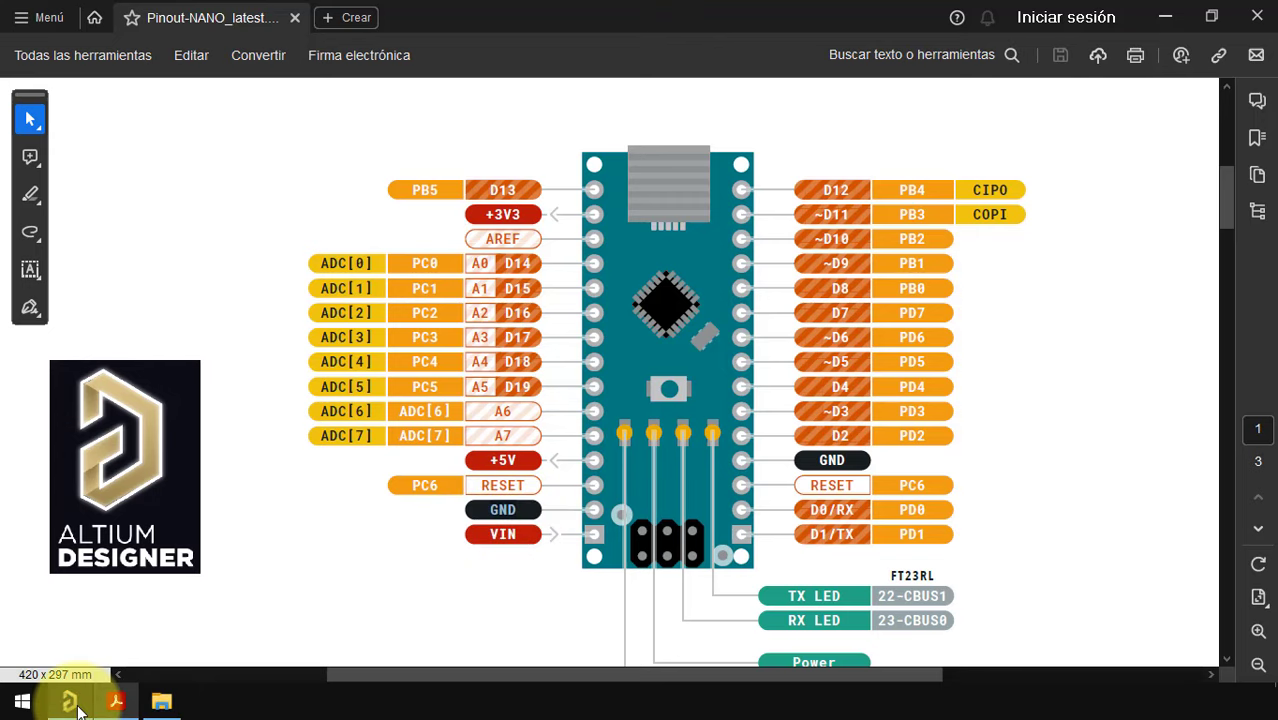
click(603, 437)
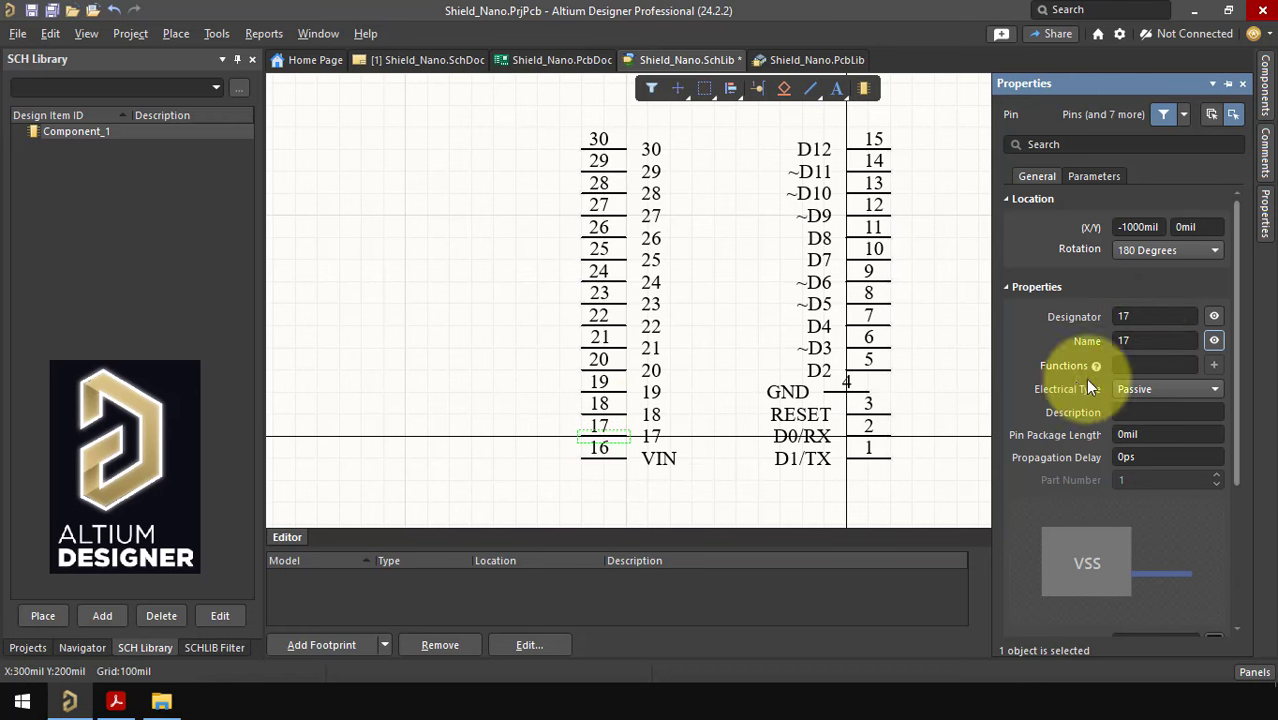
text(GND)
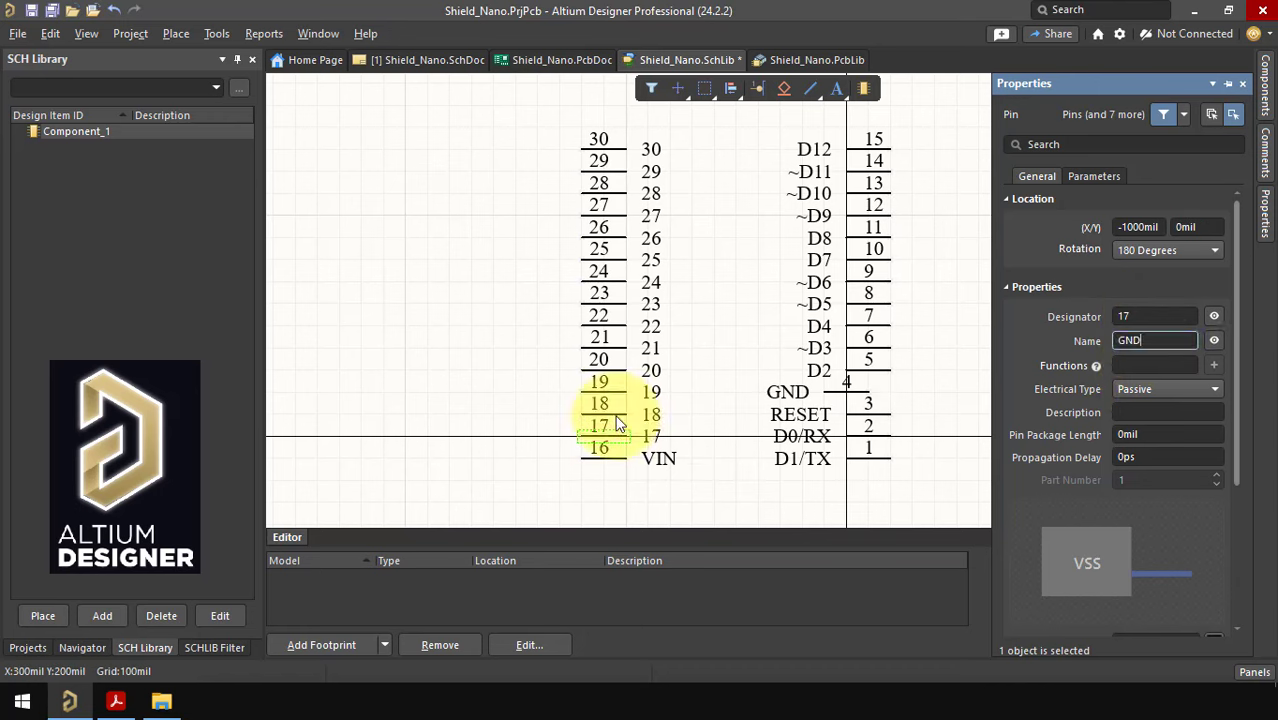
key(Return)
Set the name of pin 18 to RESET.
click(605, 405)
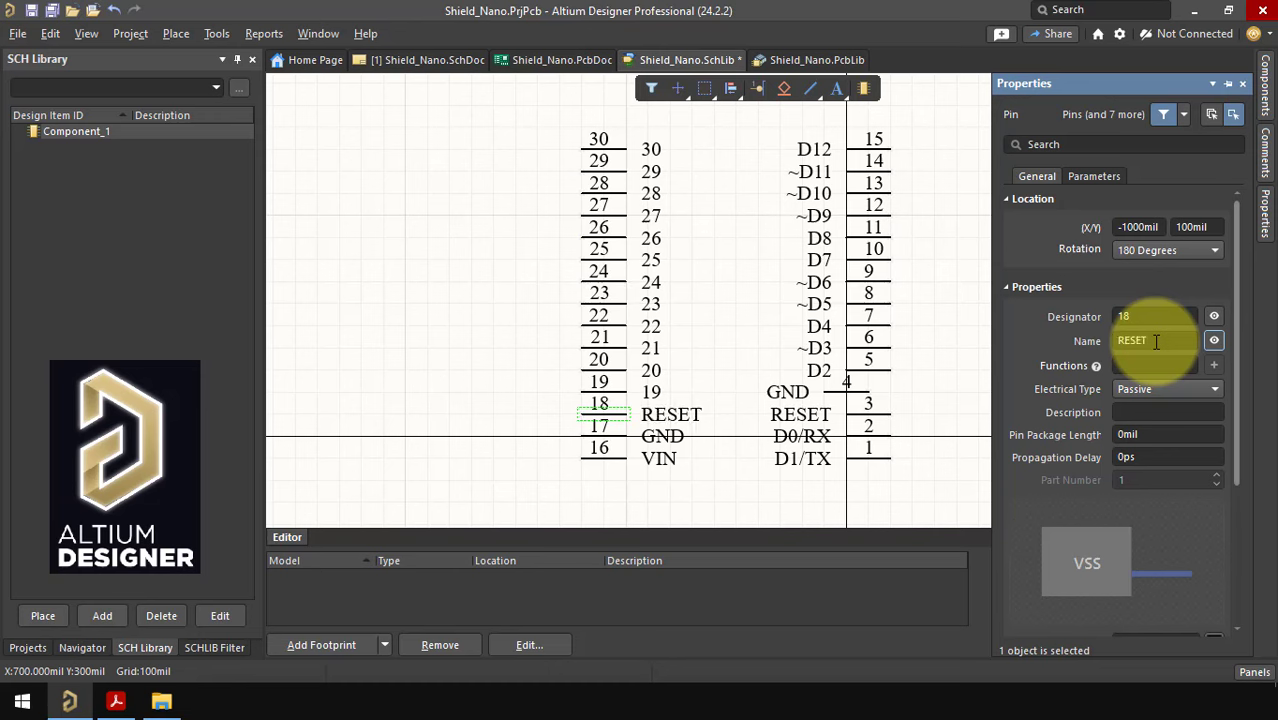
Copy the label +5V from the pinout PDF in Acrobat and set it as the name of pin 19 in Altium Designer.
click(115, 701)
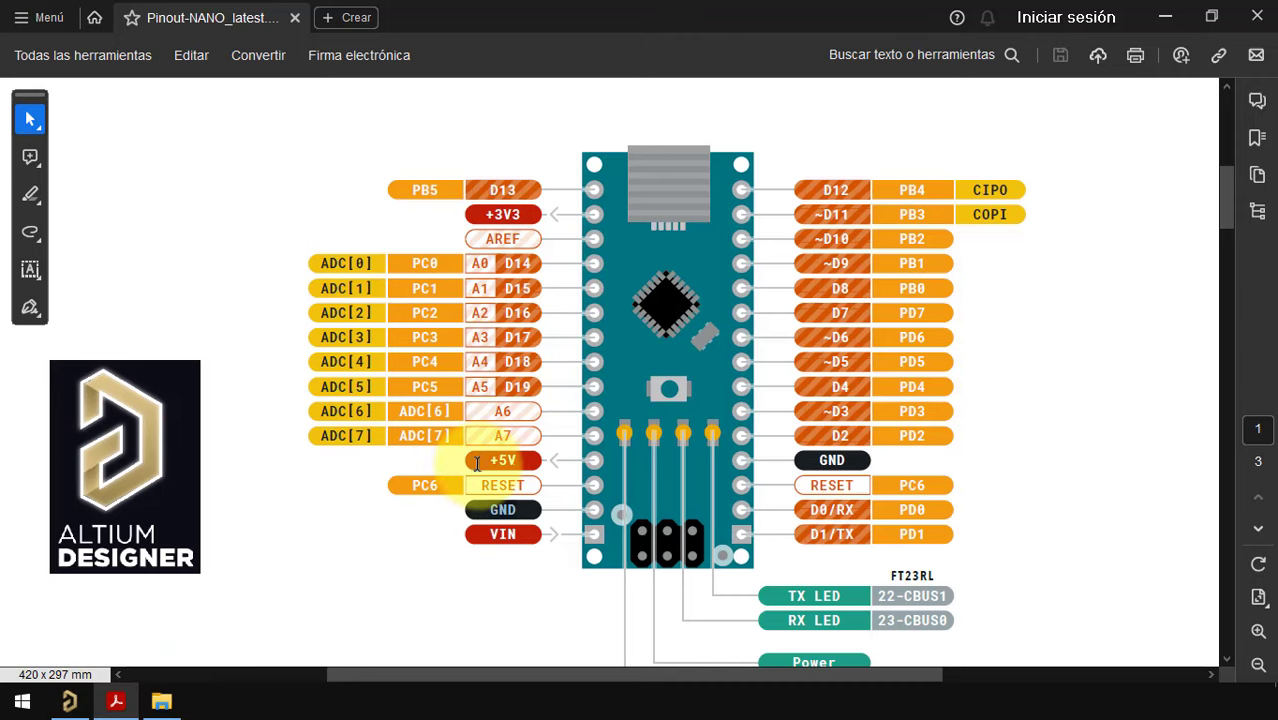
drag(477, 463, 512, 462)
key(ctrl+c)
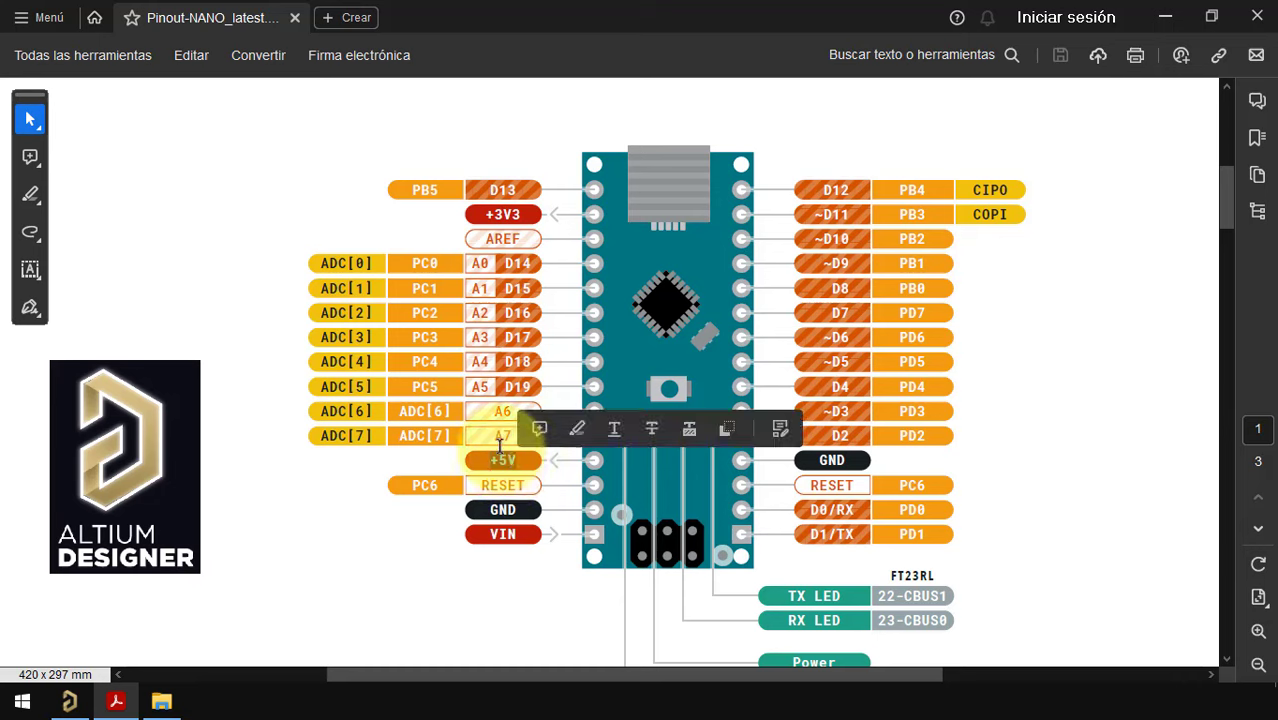
click(69, 701)
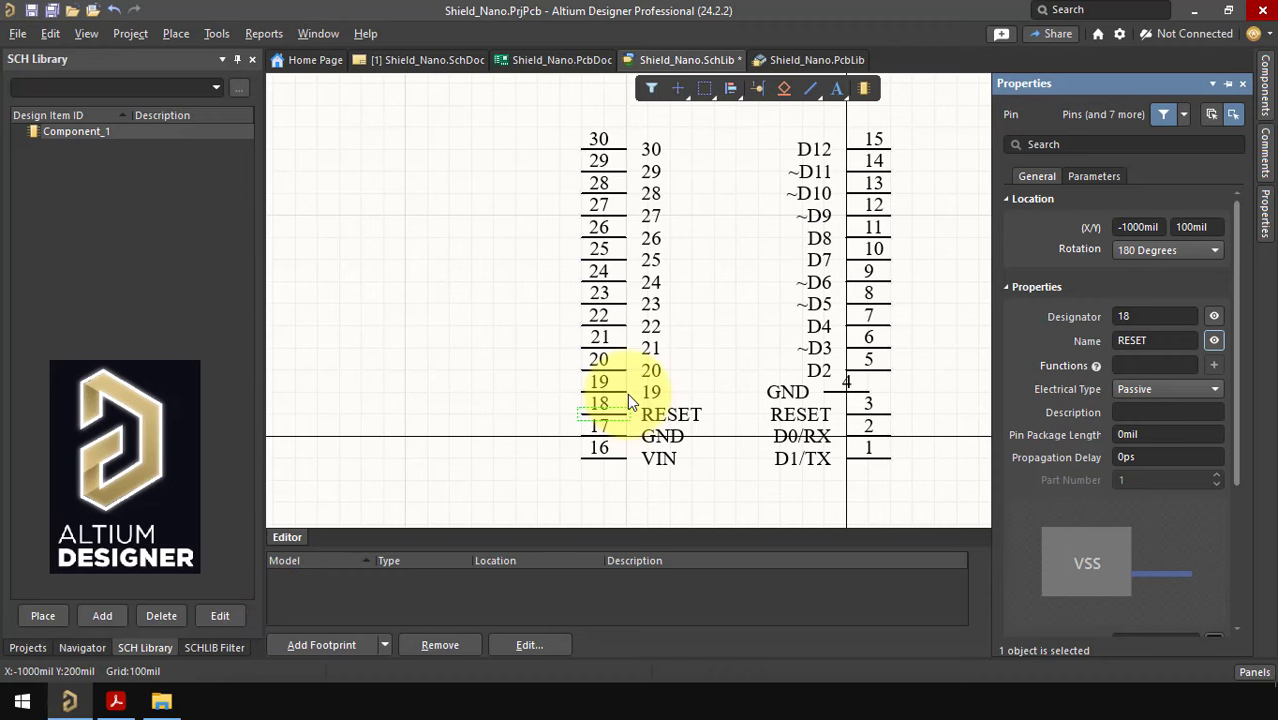
click(627, 393)
double_click(1104, 341)
key(ctrl+v)
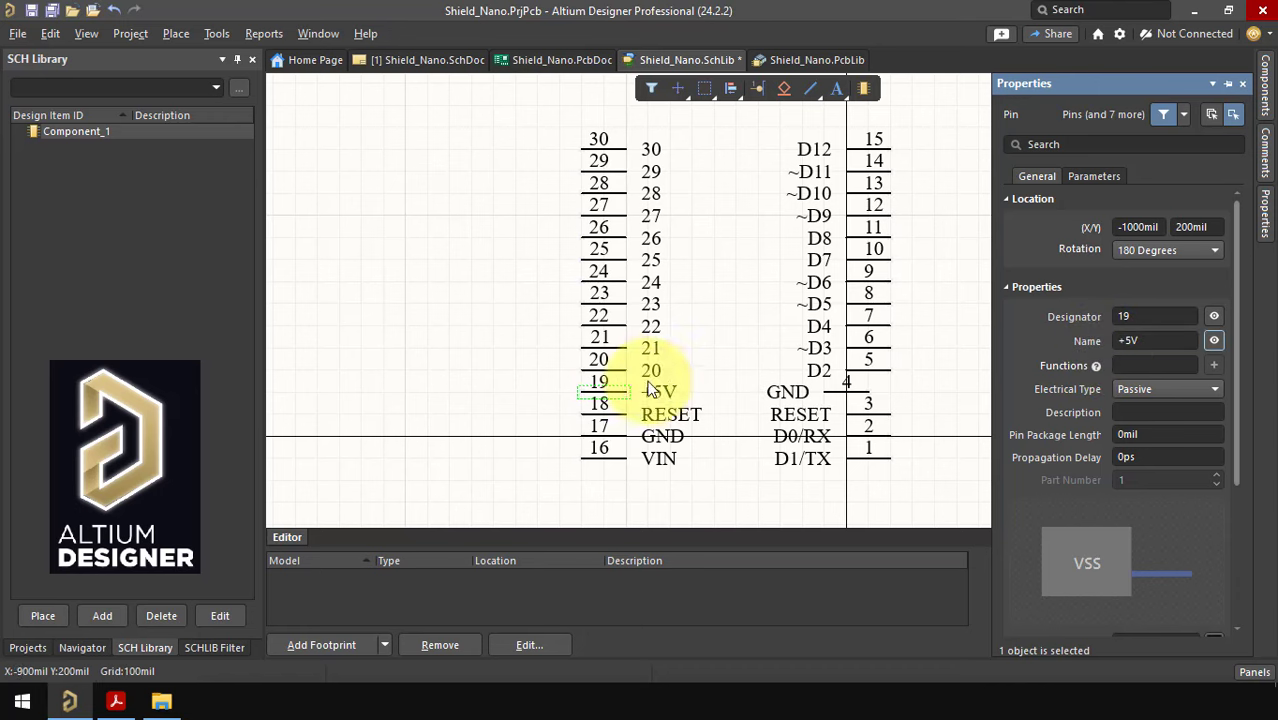
Set the name of pin 20 to A7 and the name of pin 21 to A6.
click(620, 371)
click(1139, 341)
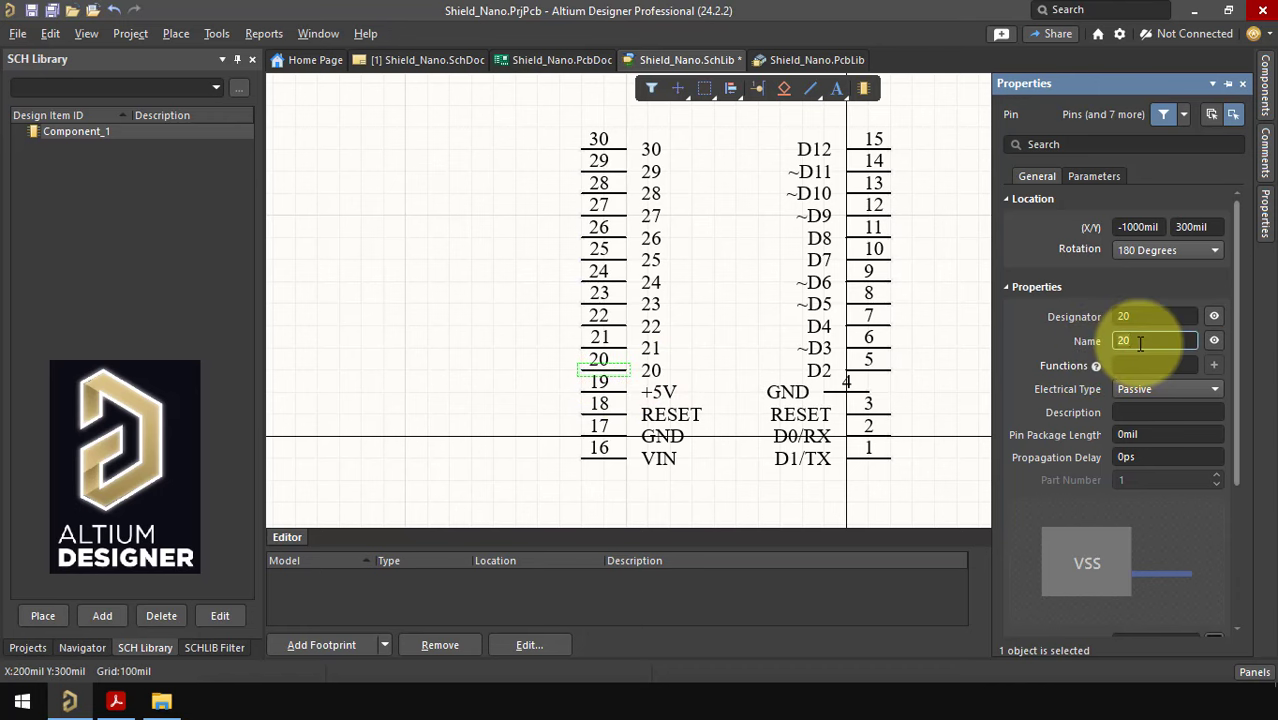
text(A7)
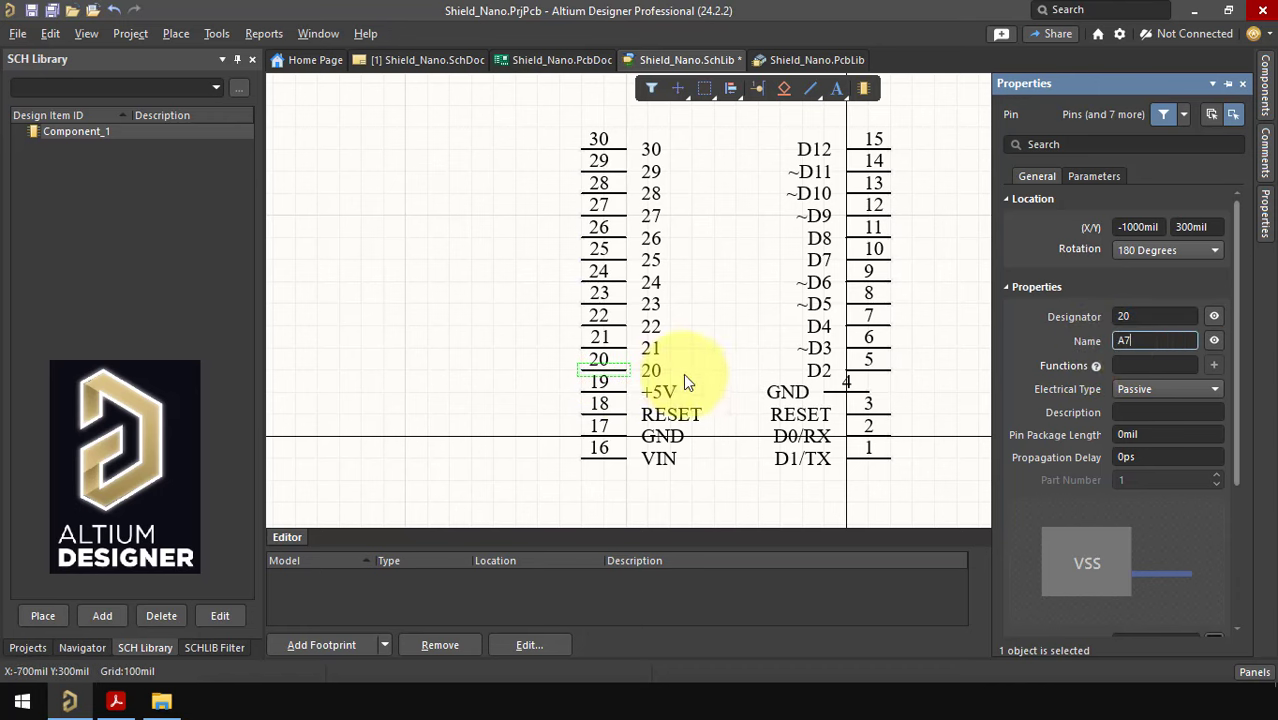
click(620, 352)
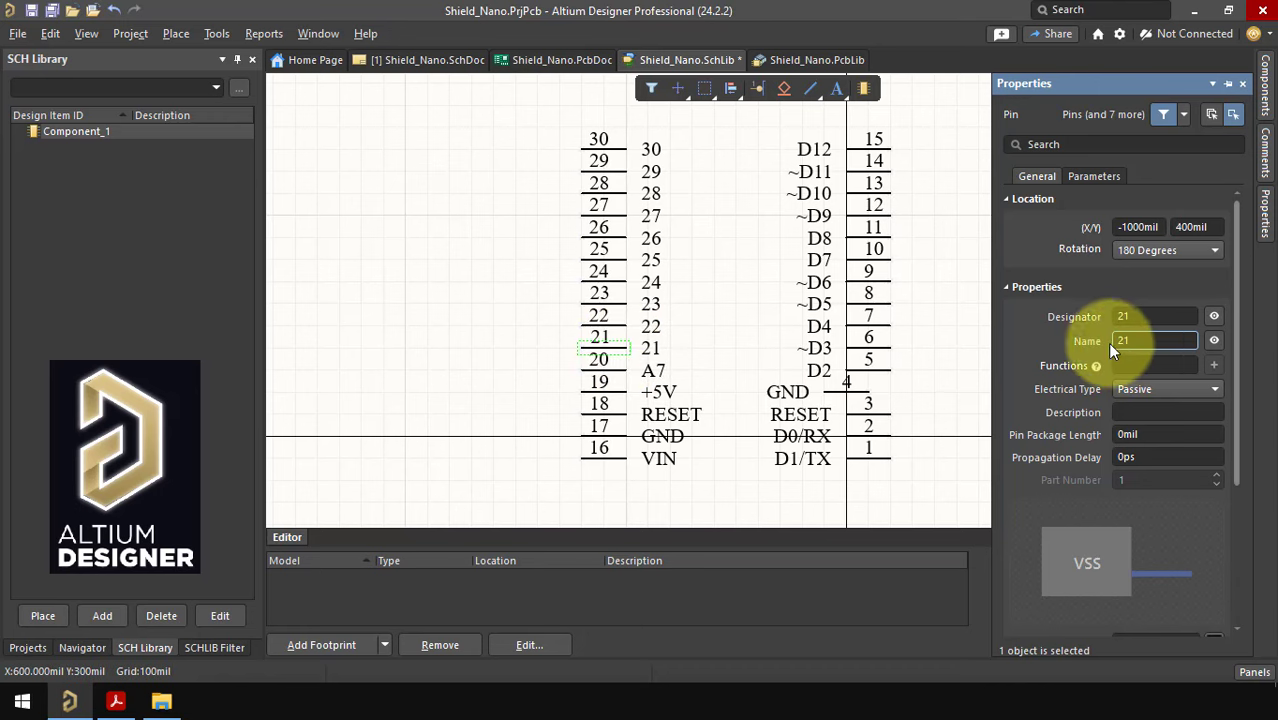
text(6)
Copy the labels A5 and D19 from the pinout PDF in Acrobat and name pin 22 A5/D19 in Altium Designer.
click(115, 701)
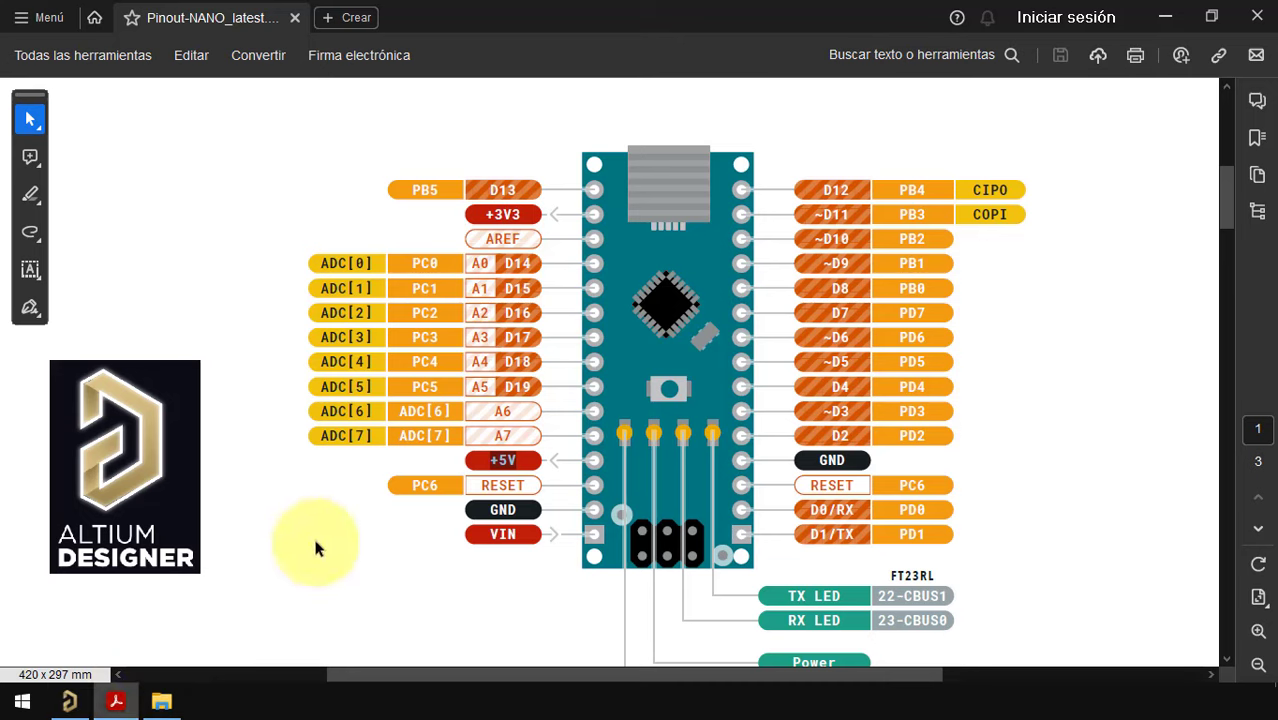
drag(470, 386, 540, 388)
key(ctrl+c)
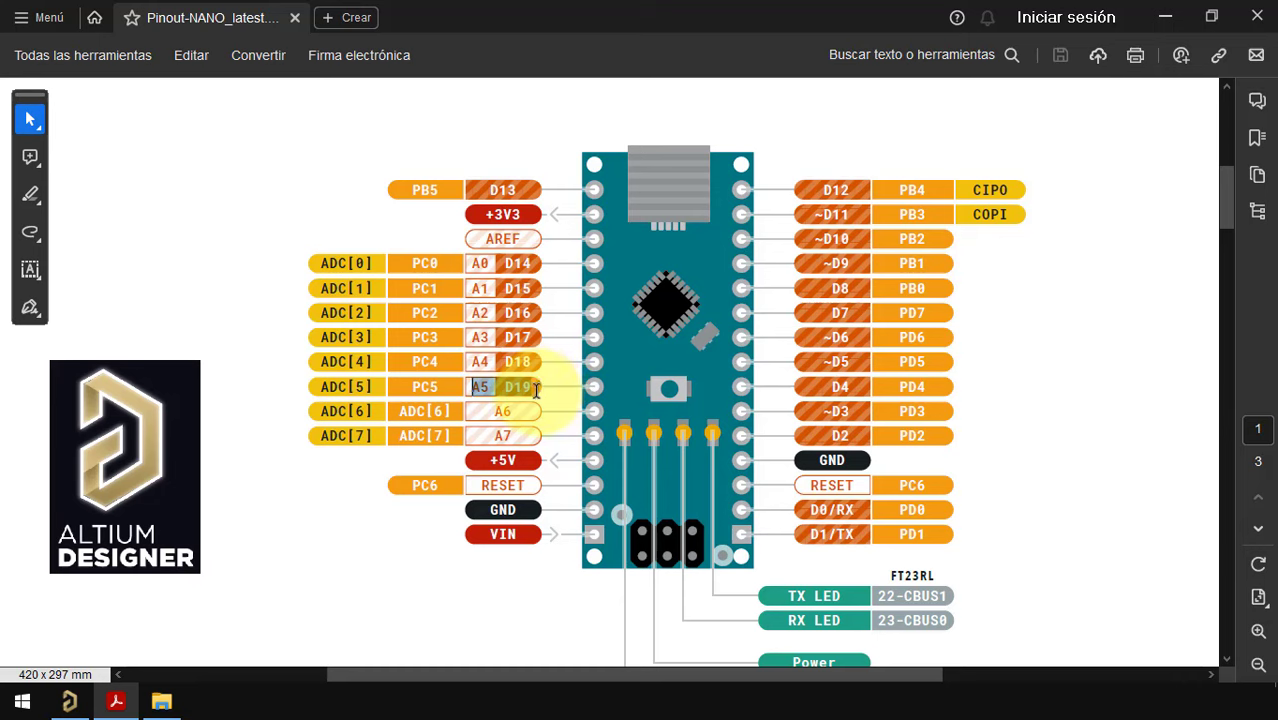
click(69, 701)
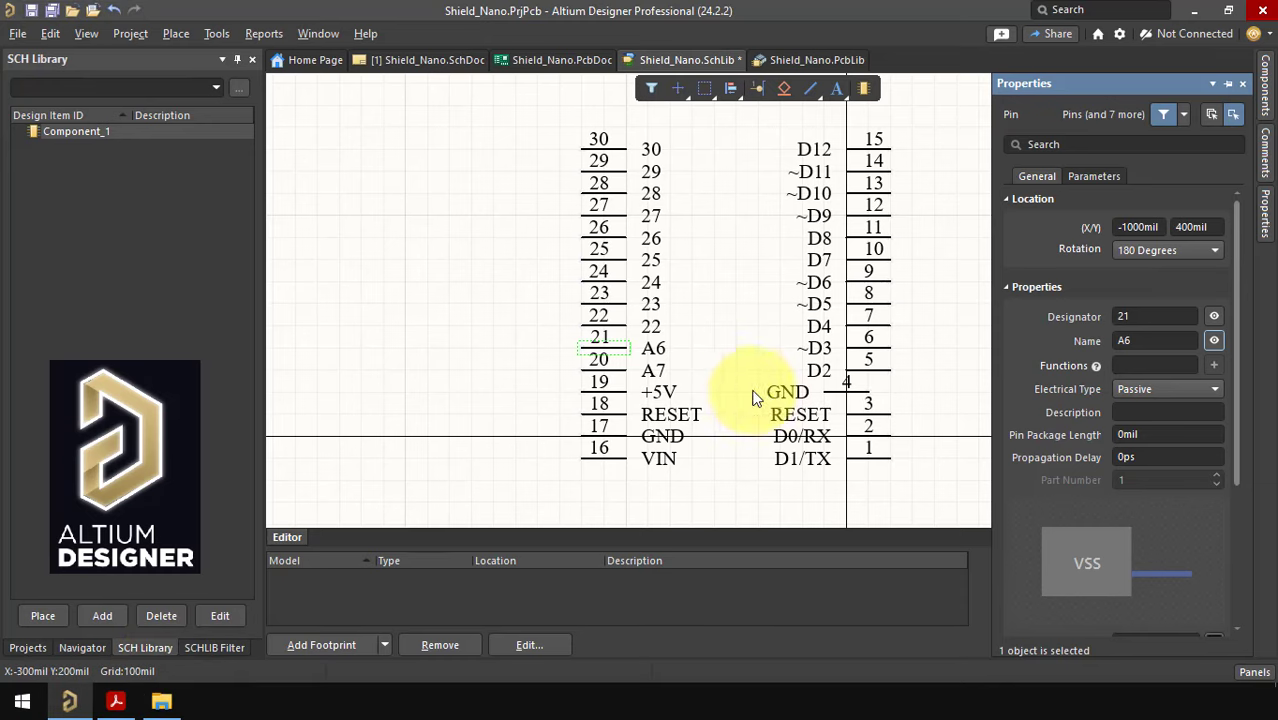
click(620, 328)
double_click(1142, 346)
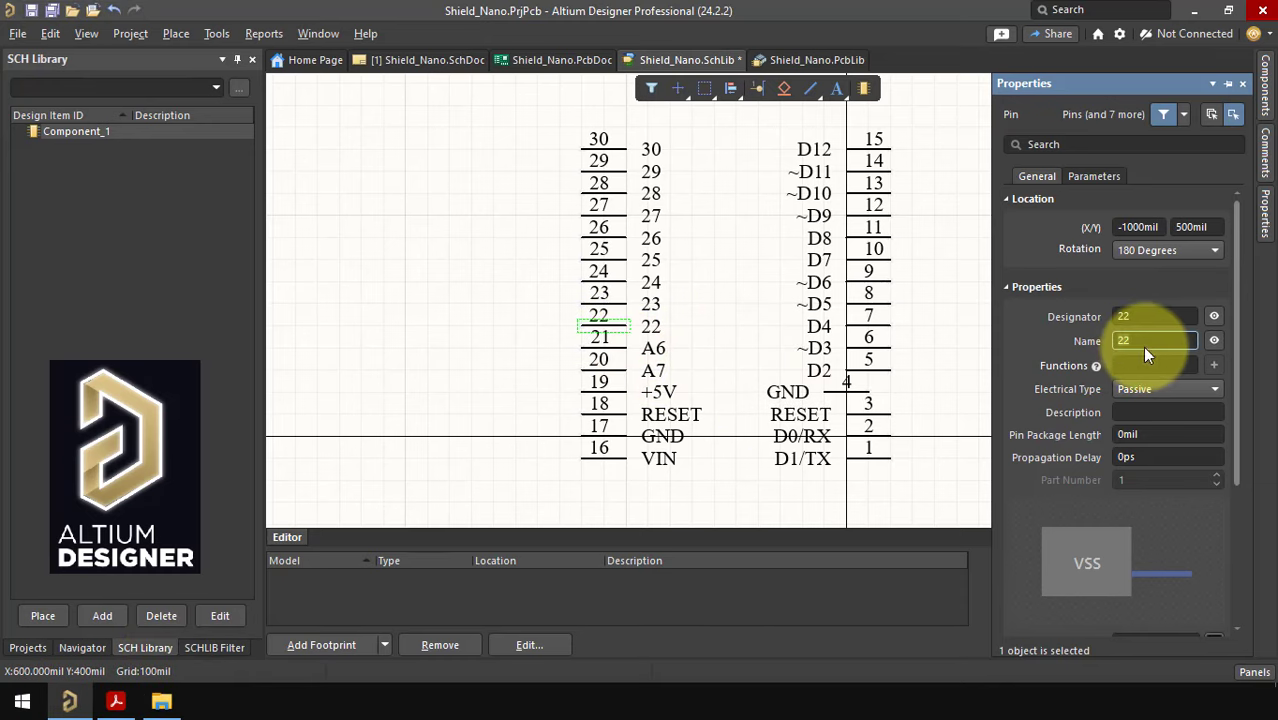
key(ctrl+v)
key(Return)
click(1135, 344)
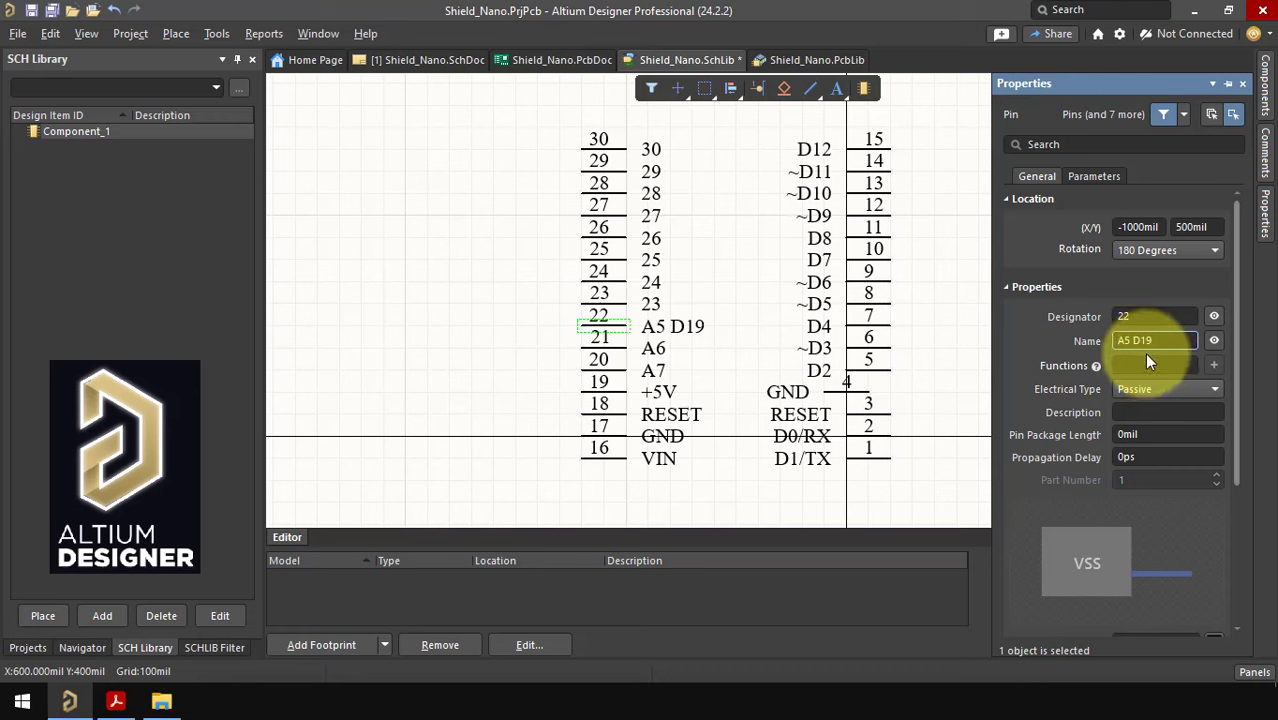
key(Return)
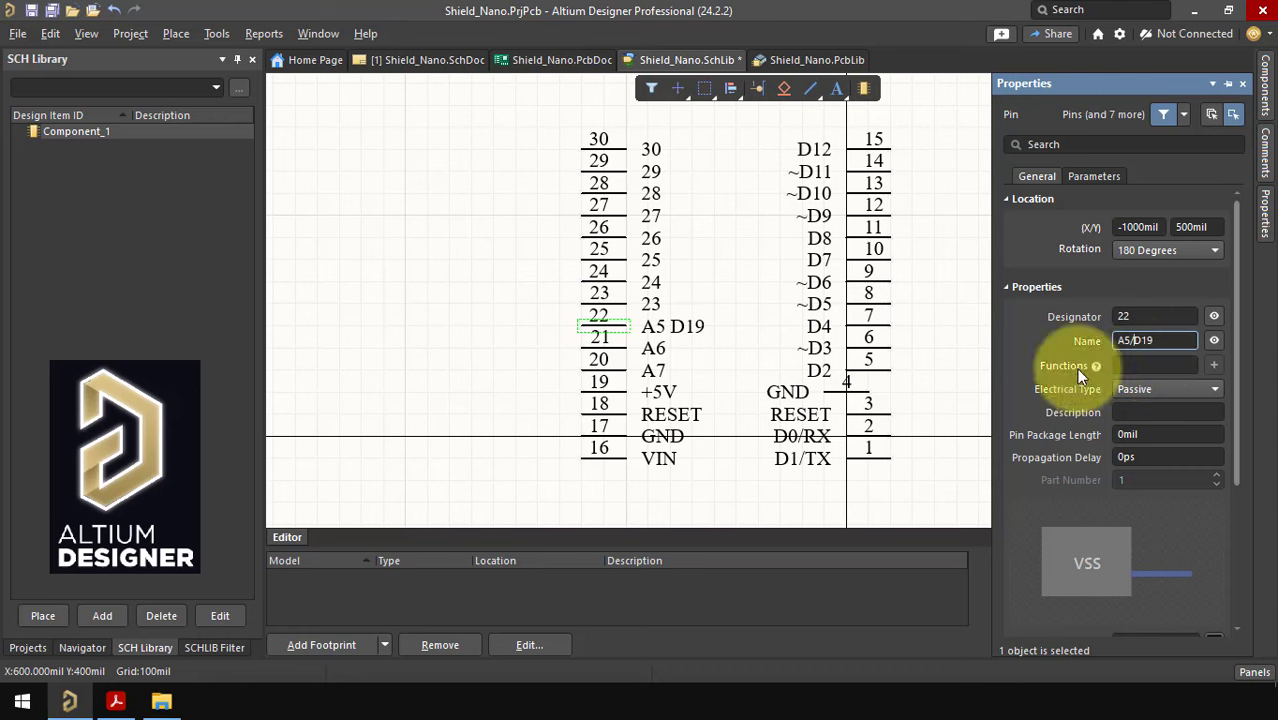
Copy the labels A4 and D18 from the pinout PDF in Acrobat and name pin 23 A4/D18 in Altium Designer.
click(115, 703)
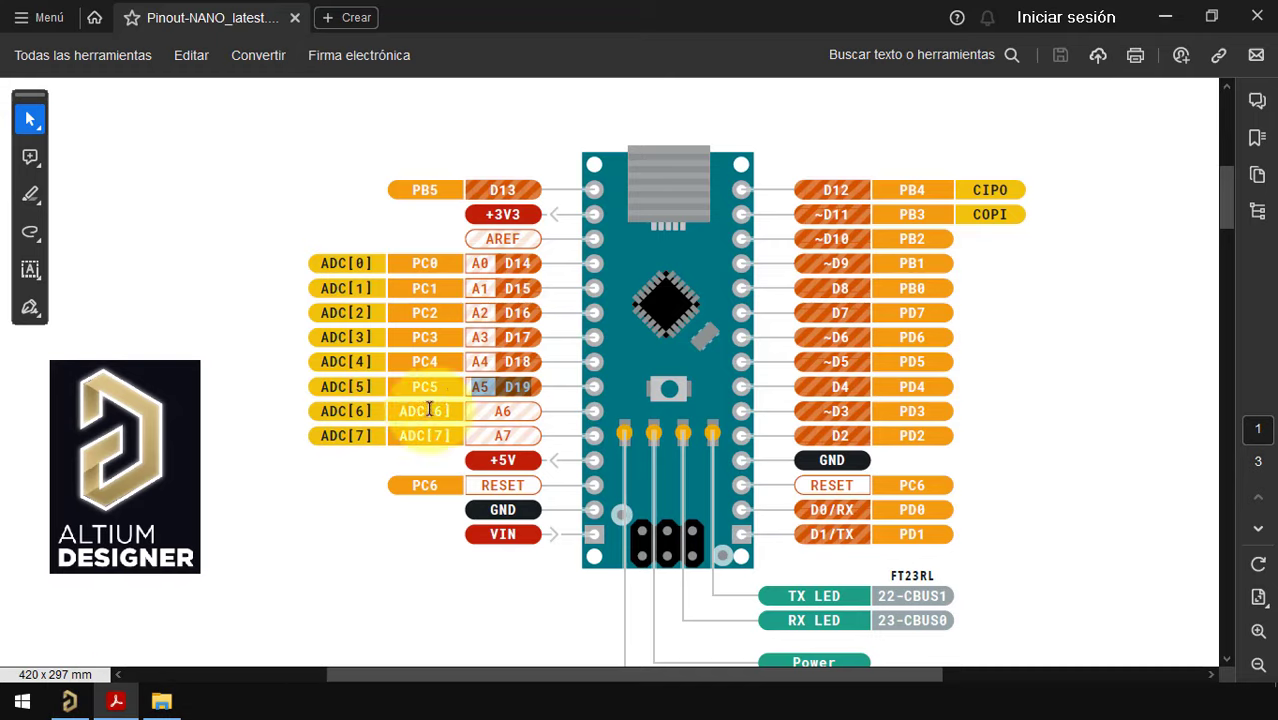
drag(471, 363, 527, 364)
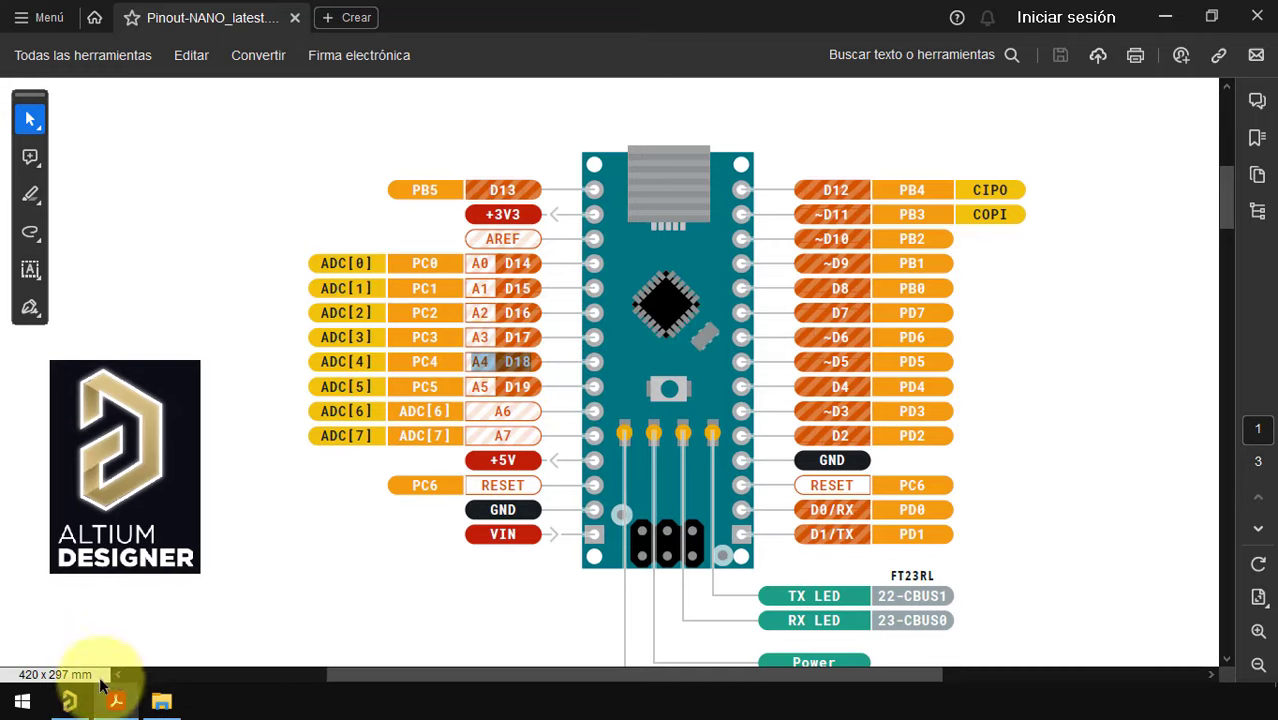
click(69, 703)
click(624, 305)
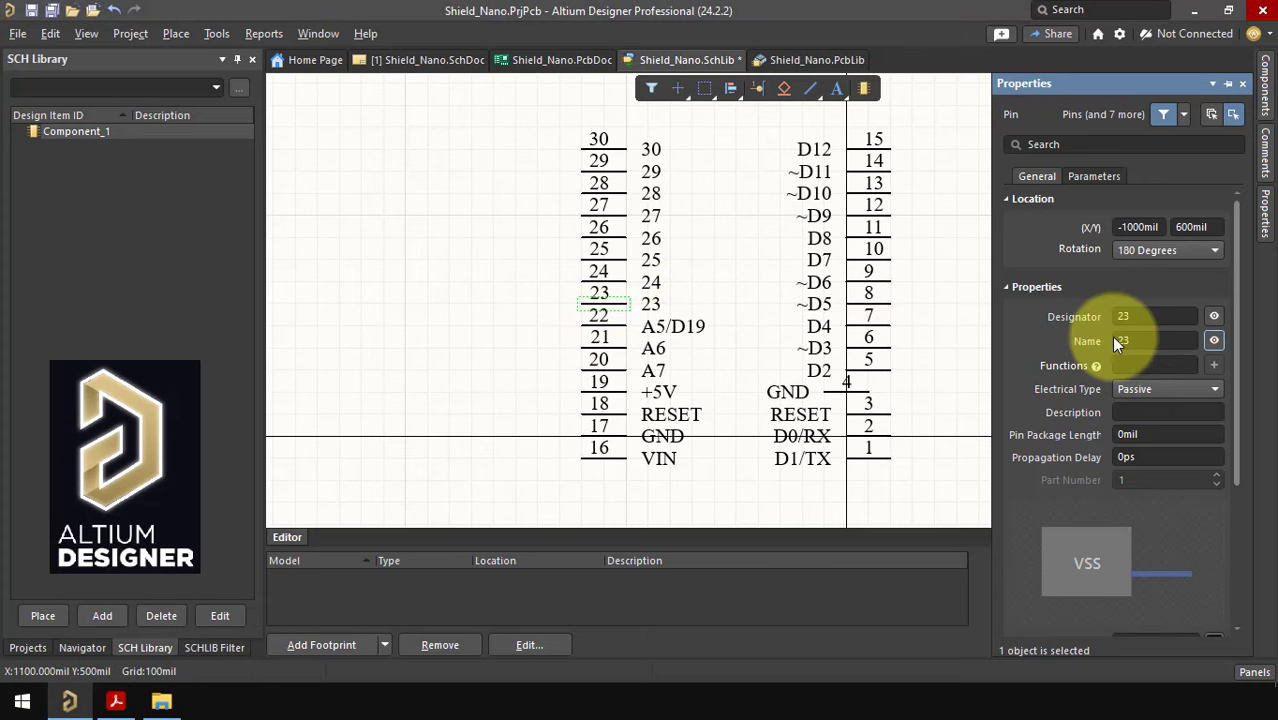
double_click(1145, 340)
text(A4/D18)
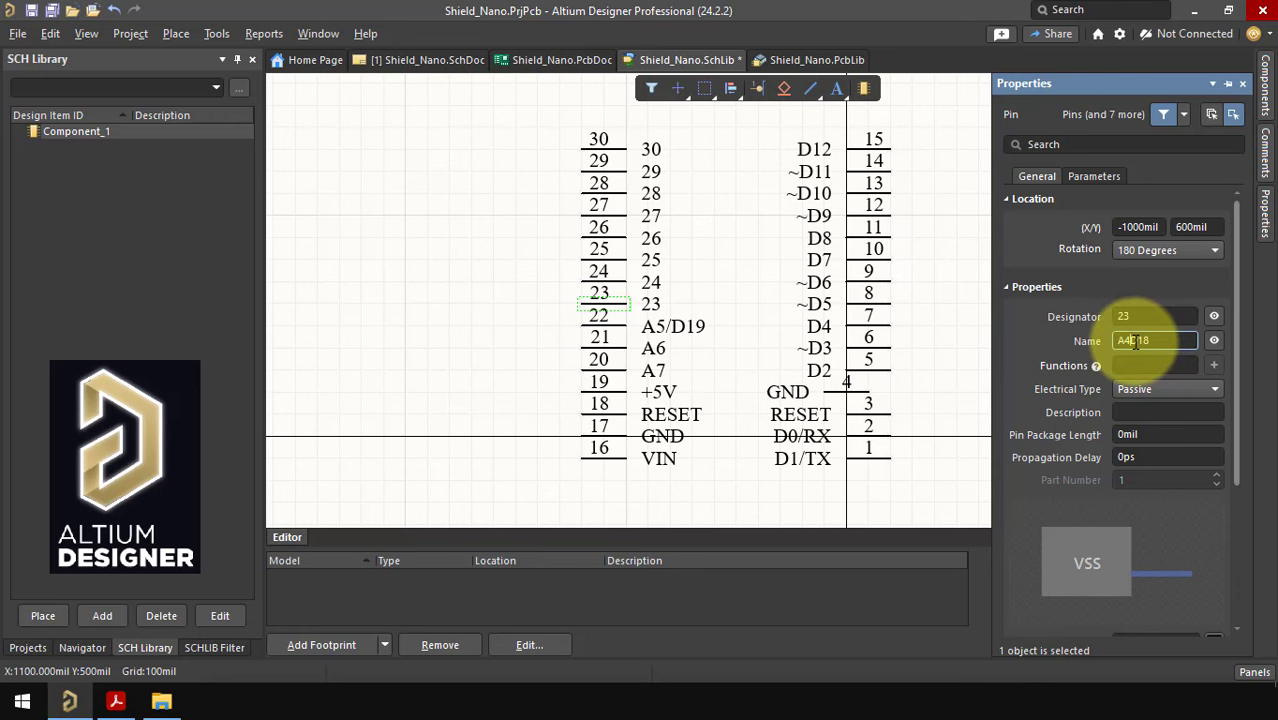
Copy the labels A3 and D17 from the pinout PDF in Acrobat and name pin 24 A3/D17 in Altium Designer.
key(alt+Tab)
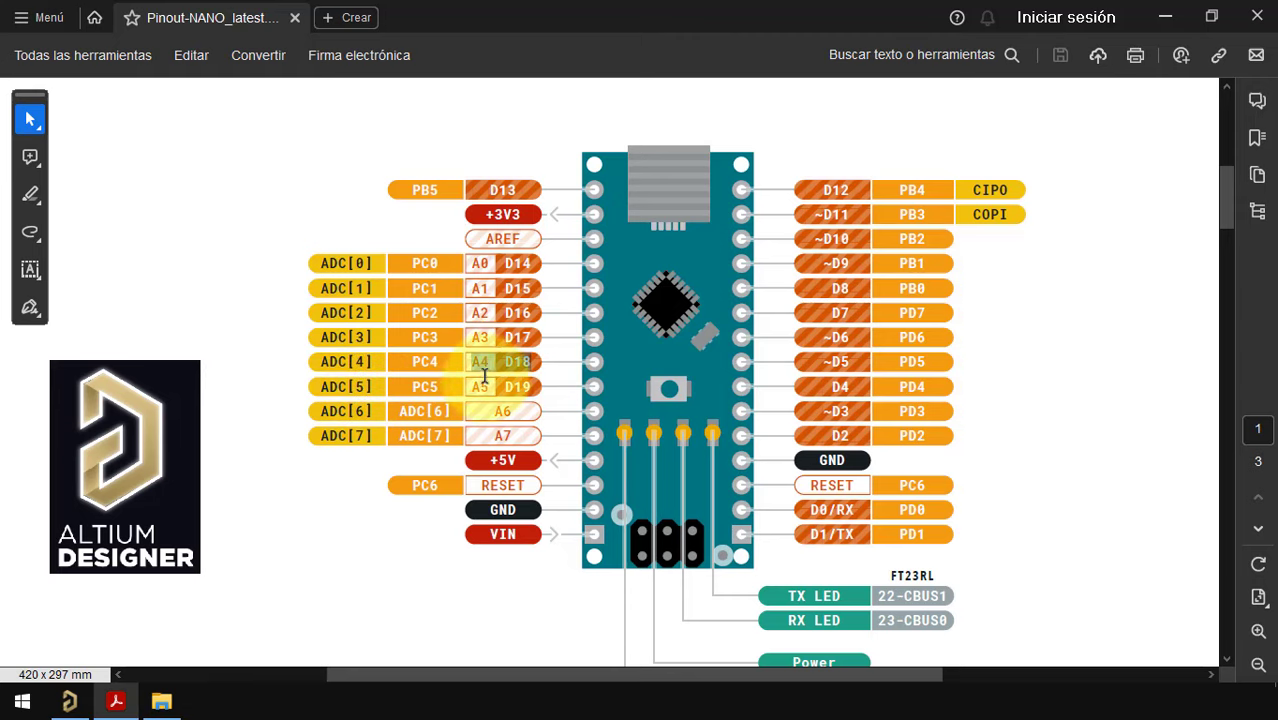
drag(528, 333, 532, 340)
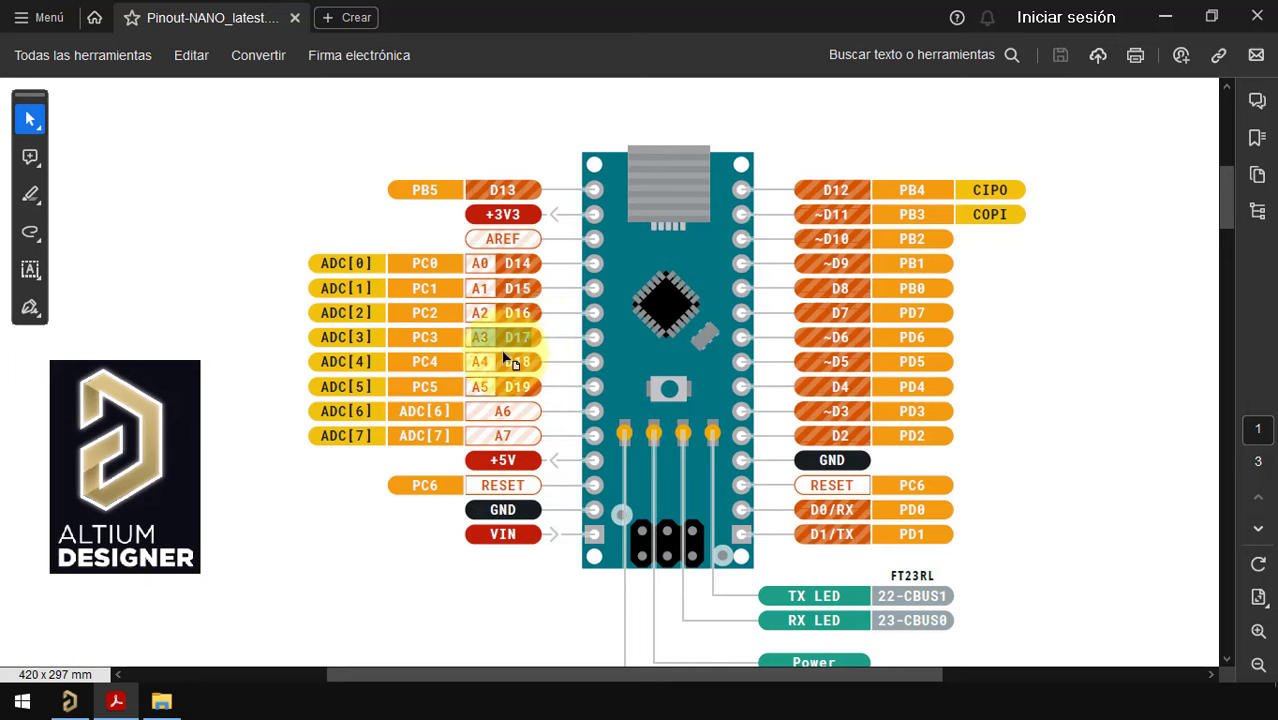
key(alt+Tab)
click(603, 281)
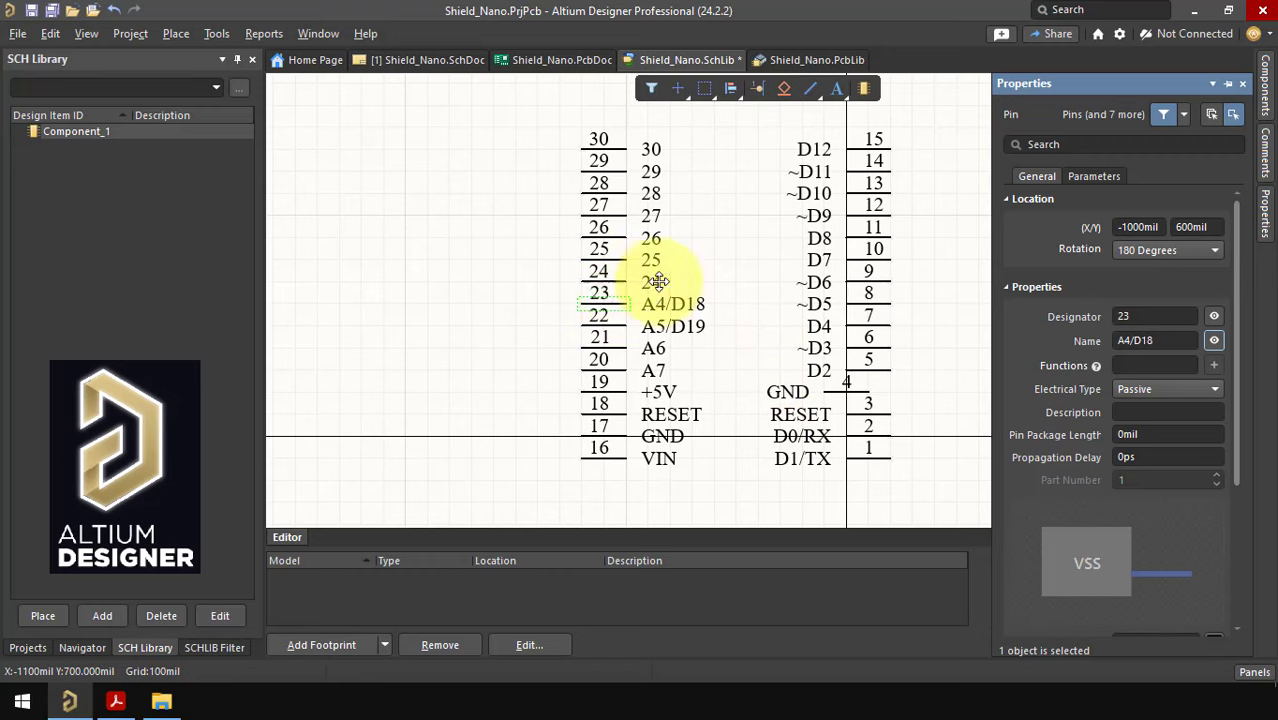
double_click(1135, 340)
text(A3/D17)
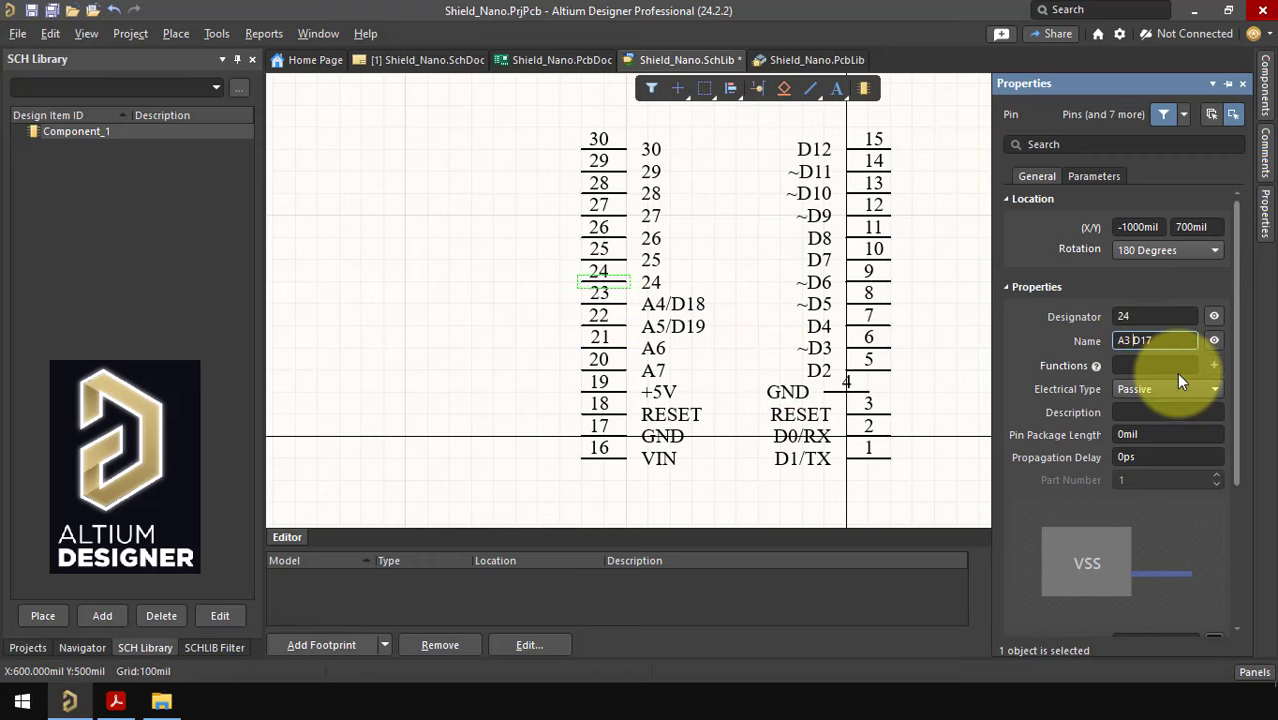
key(Return)
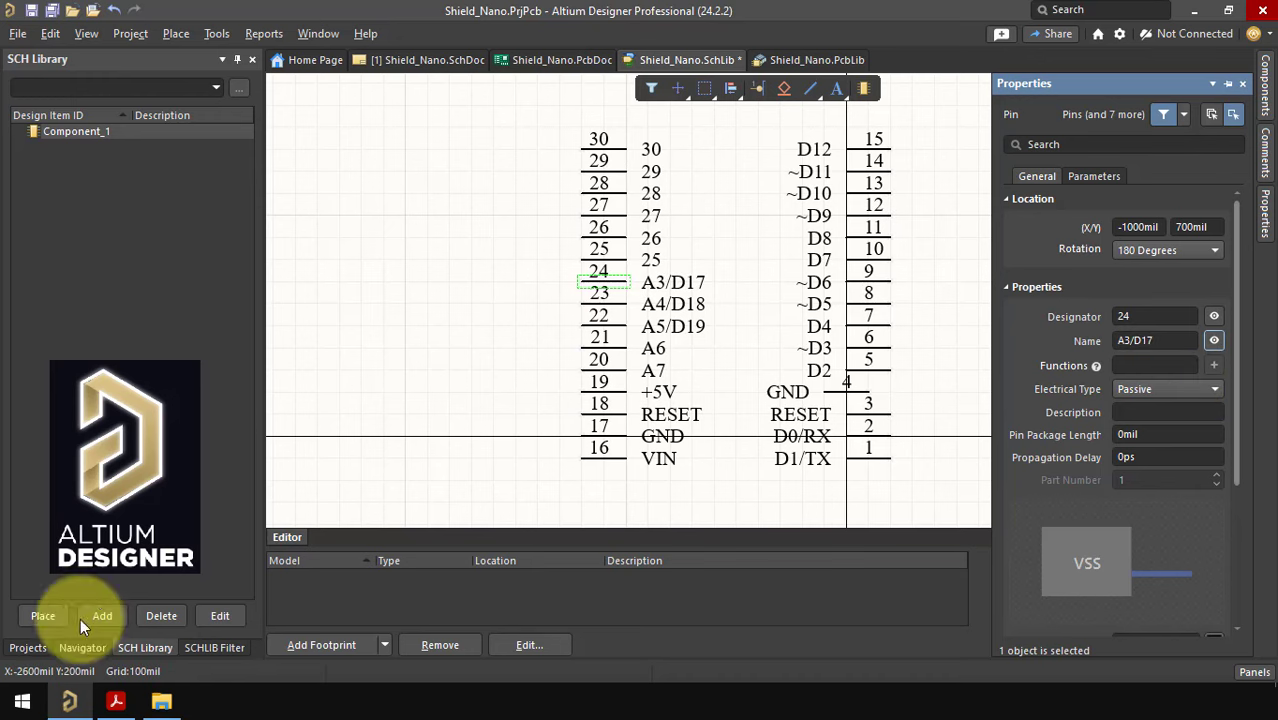
Copy the labels A2 and D16 from the pinout PDF in Acrobat and name pin 25 A2/D16 in Altium Designer.
click(115, 701)
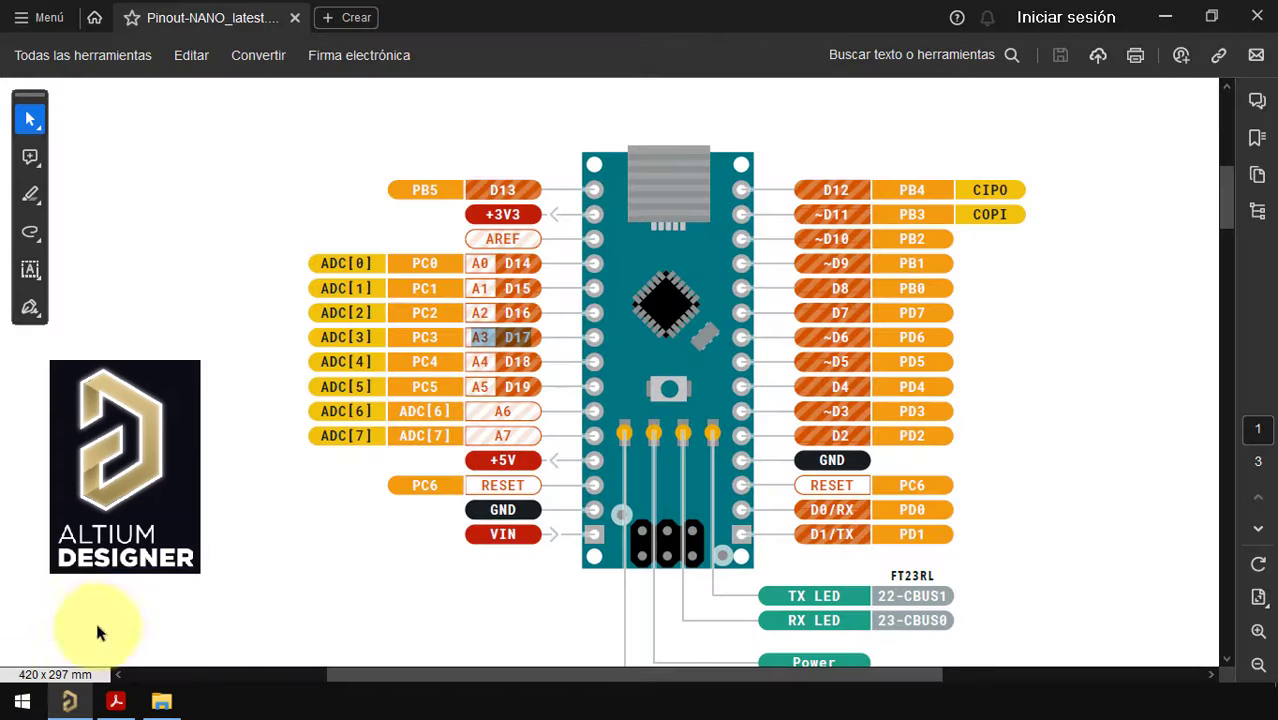
double_click(480, 312)
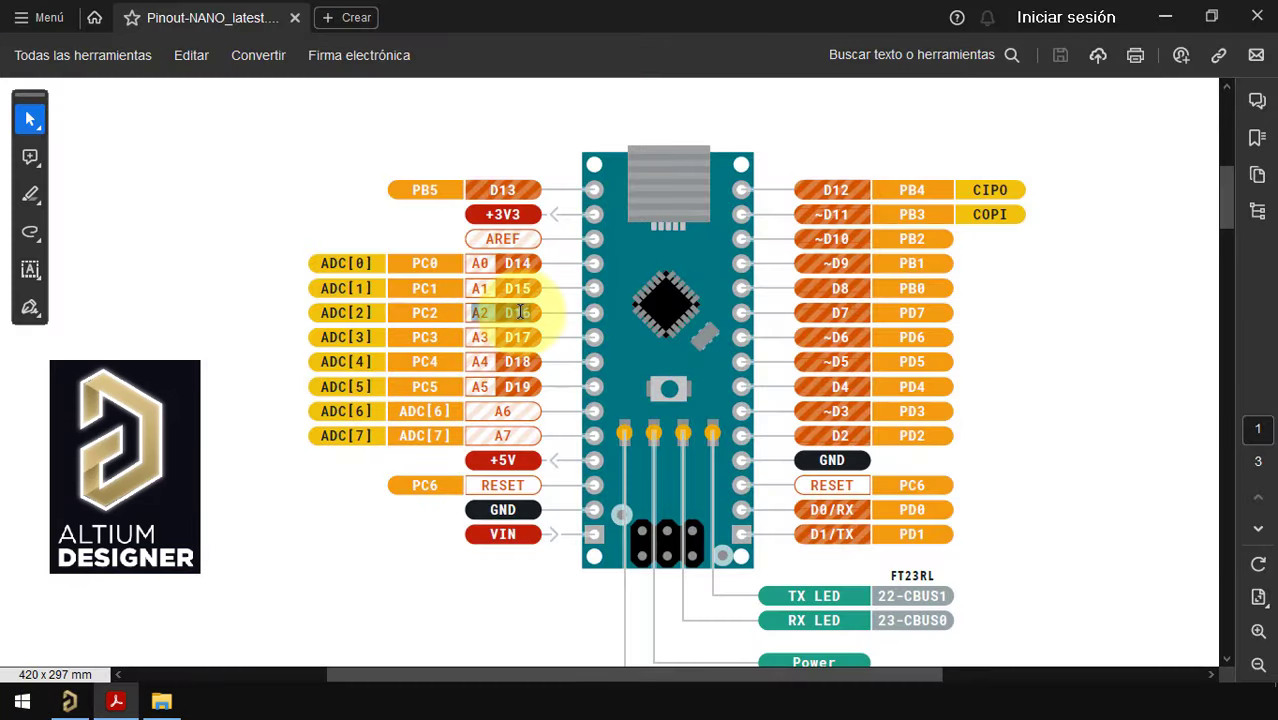
click(69, 701)
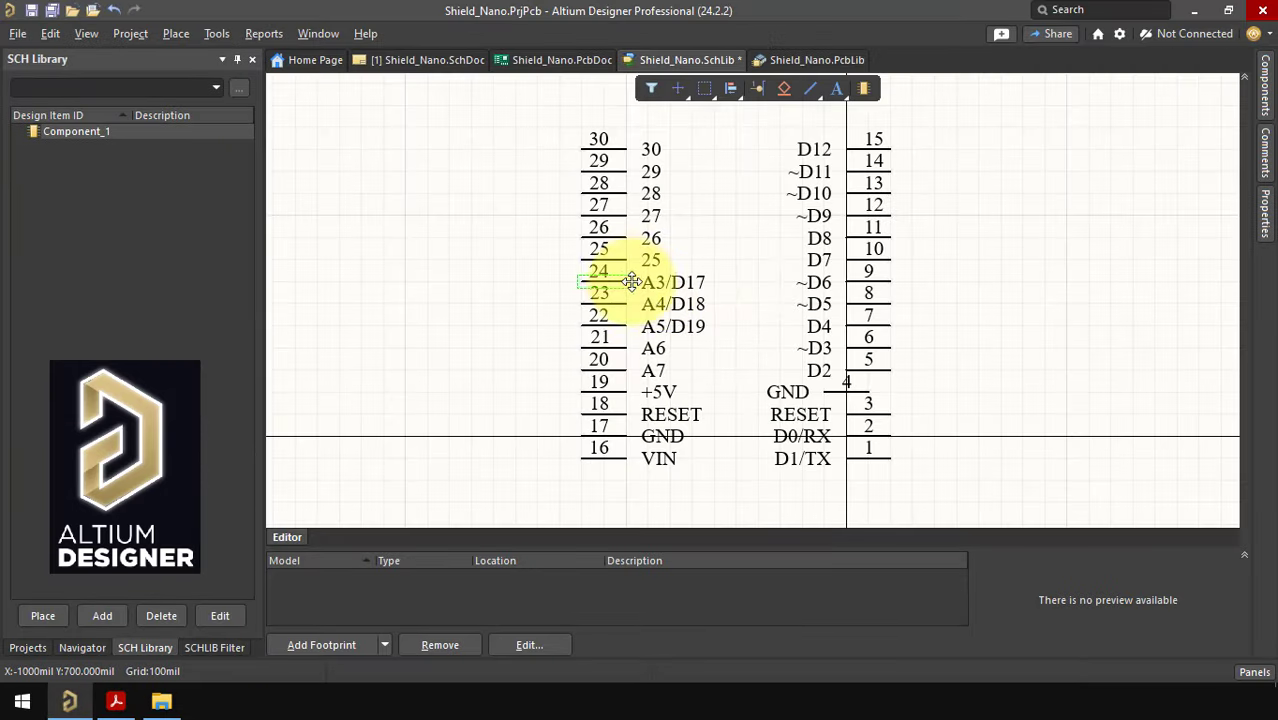
click(610, 260)
click(1260, 229)
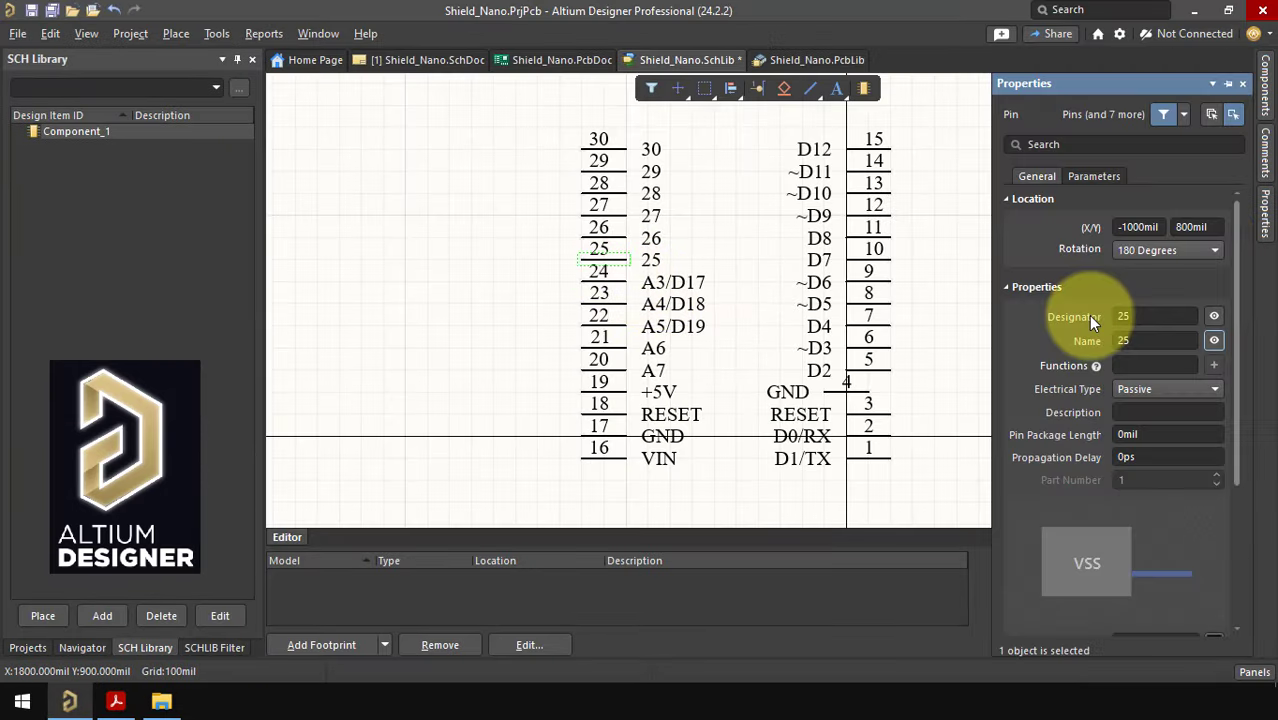
click(1150, 341)
key(ctrl+v)
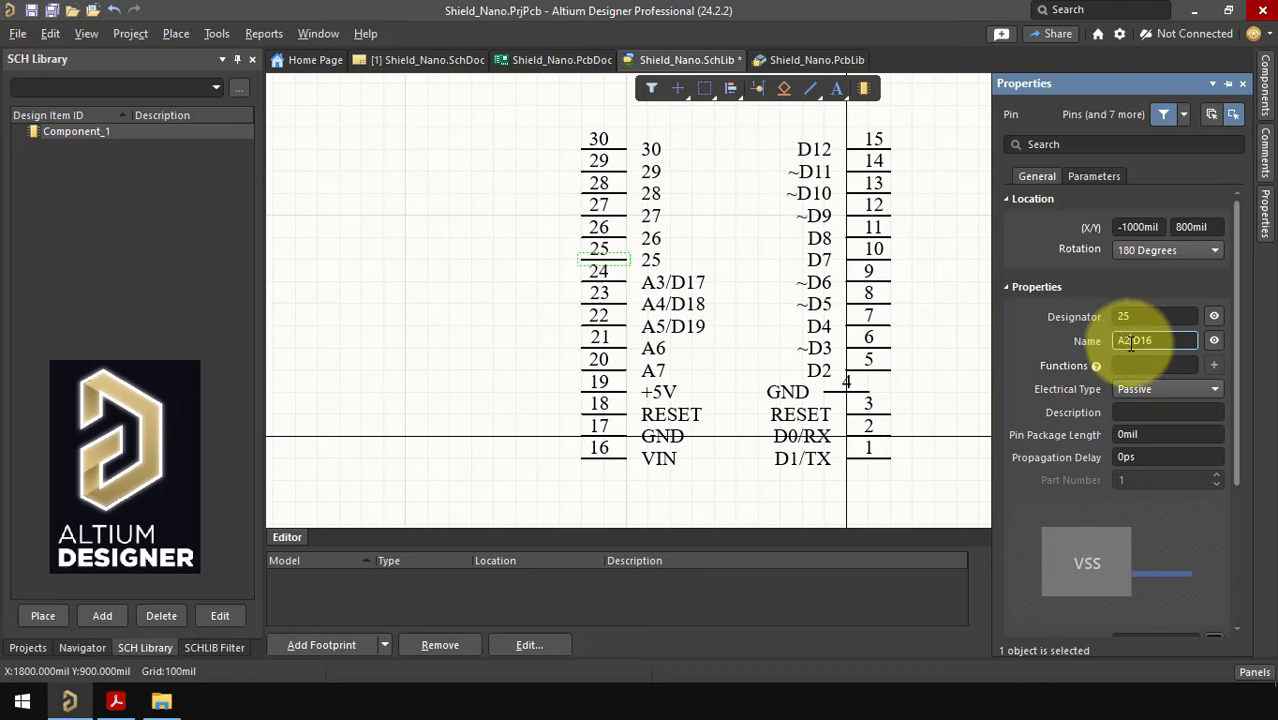
key(Return)
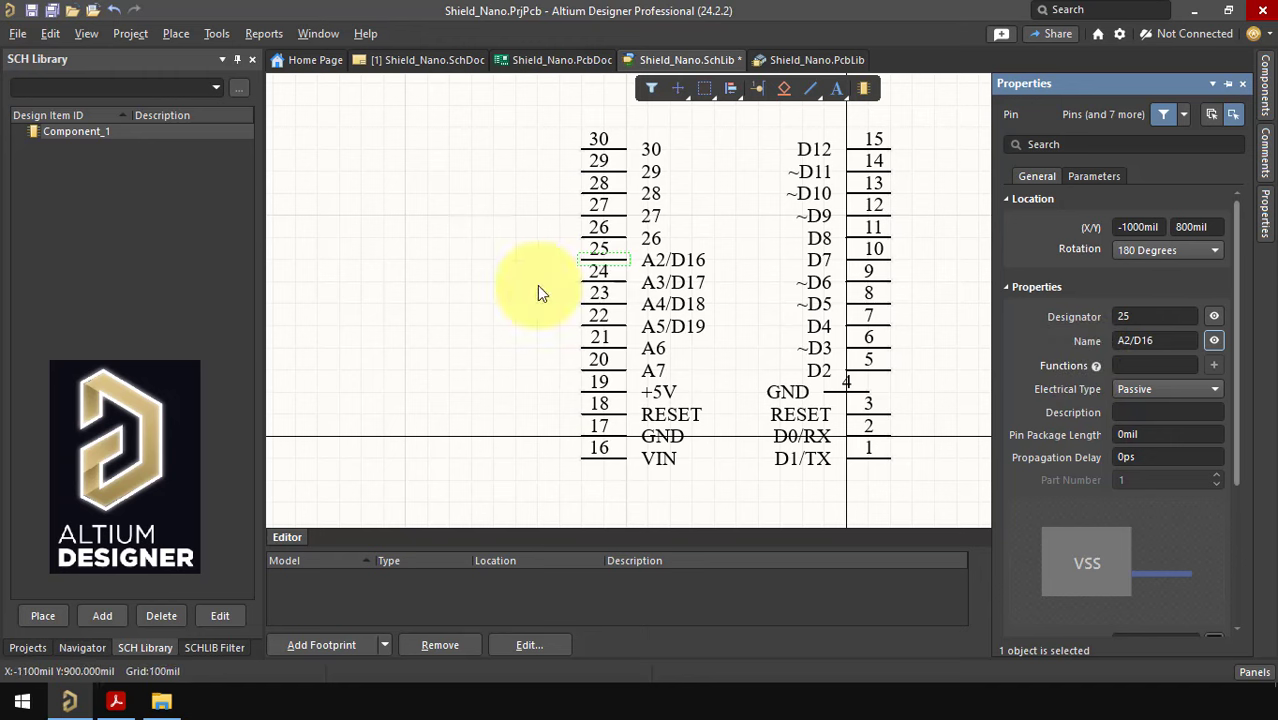
Copy the labels A1 and D15 from the pinout PDF in Acrobat and name pin 26 A1/D15 in Altium Designer.
click(115, 701)
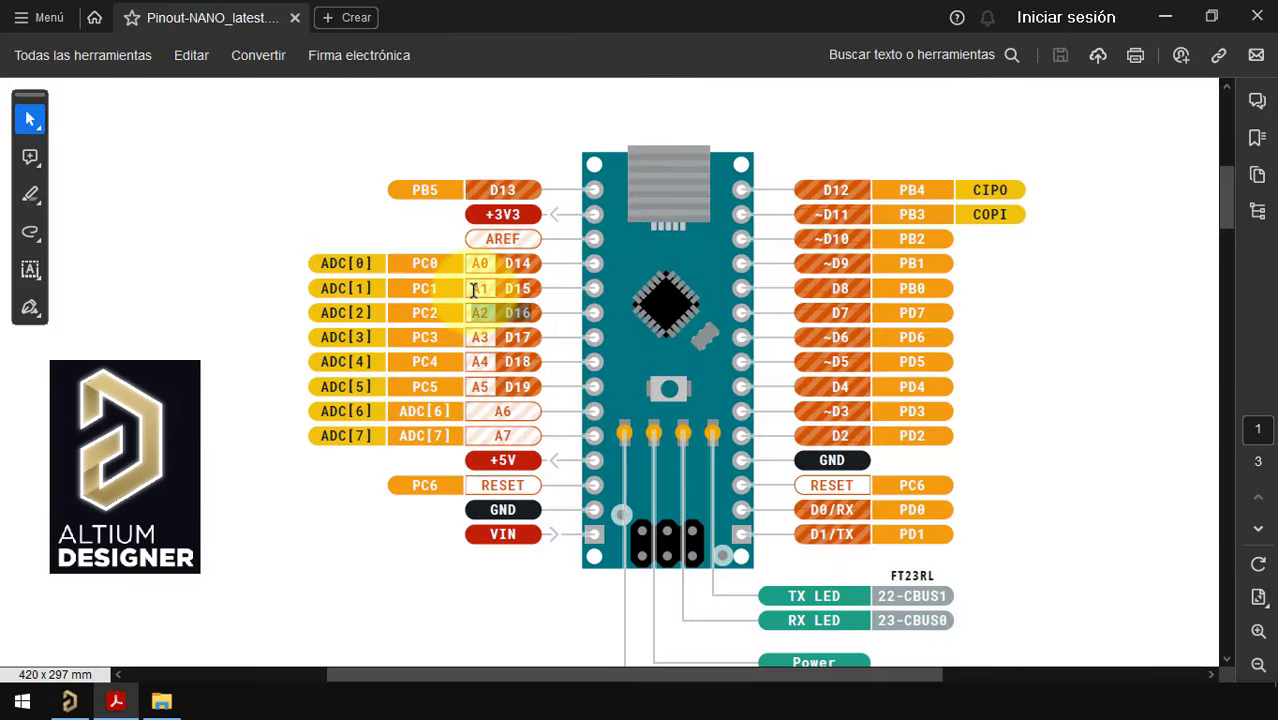
double_click(480, 288)
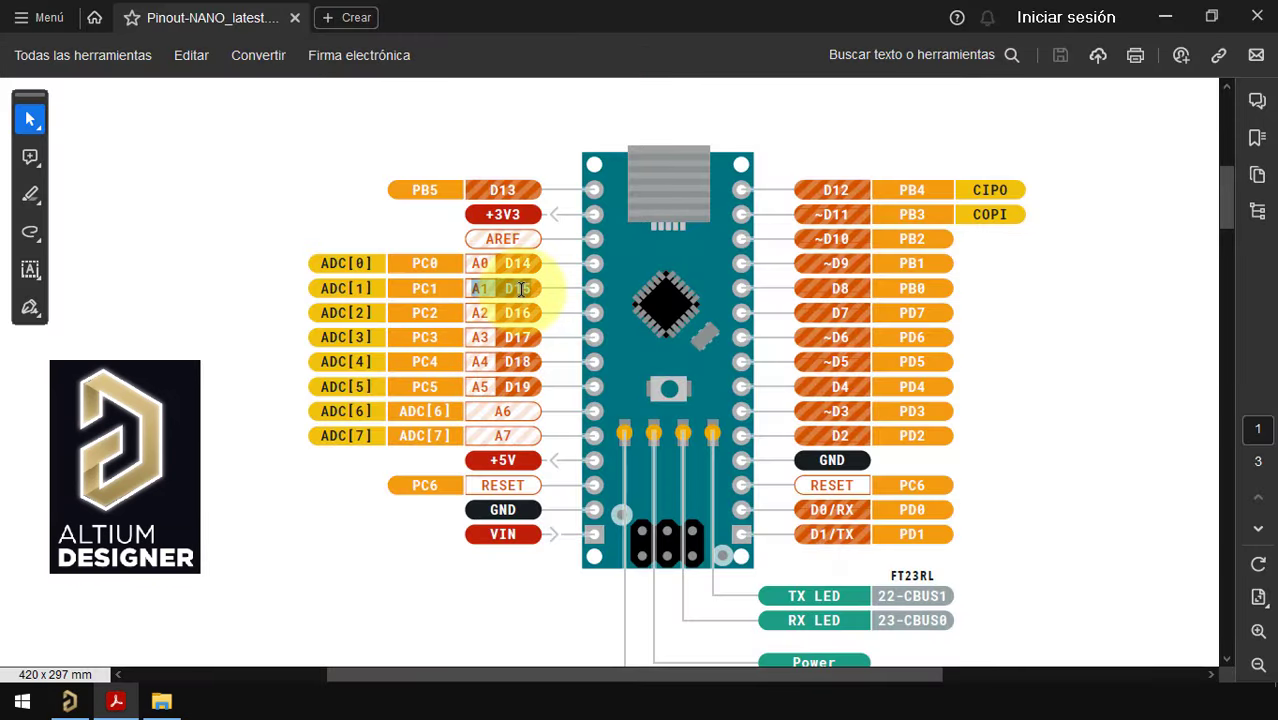
click(69, 701)
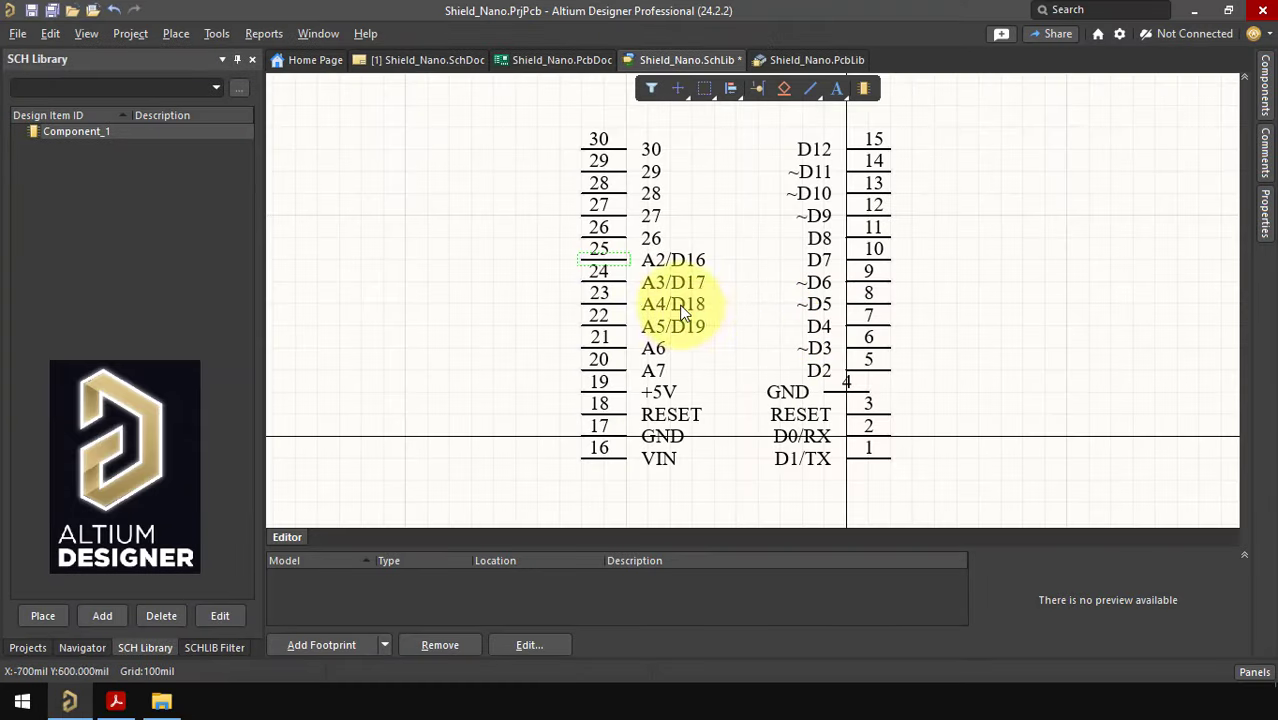
click(616, 241)
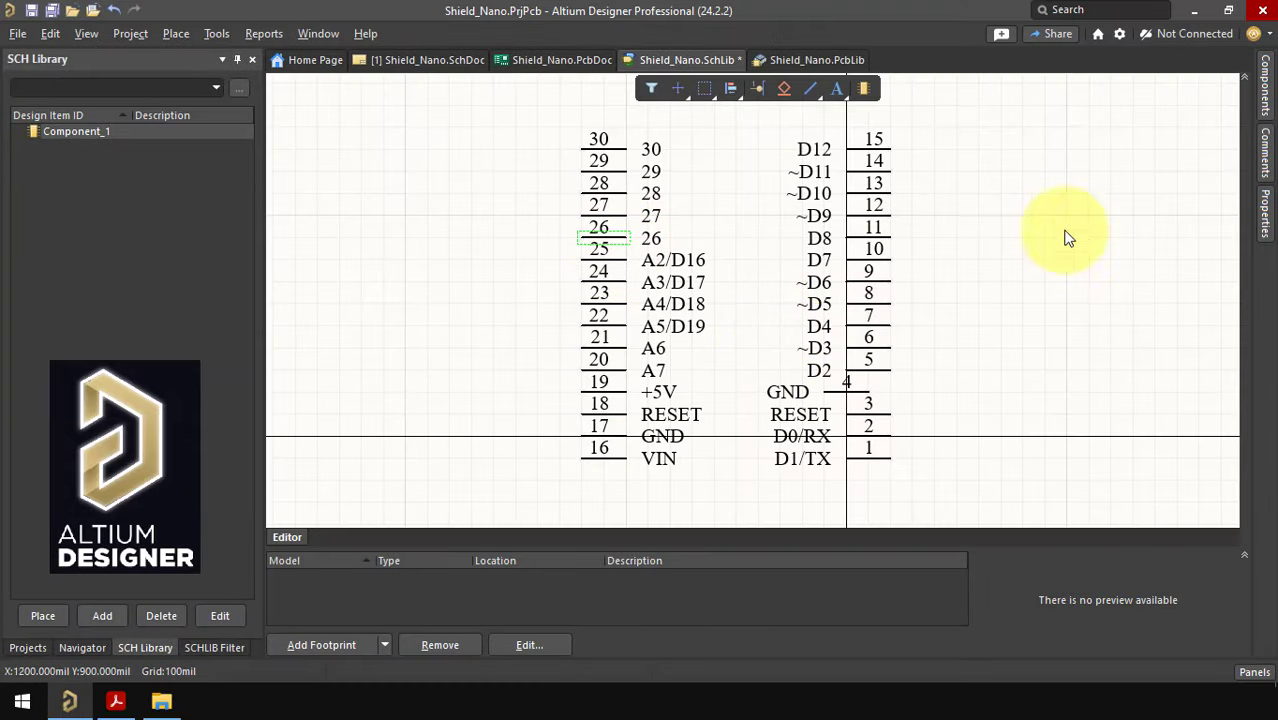
click(1265, 212)
double_click(1147, 340)
text(A1 D15)
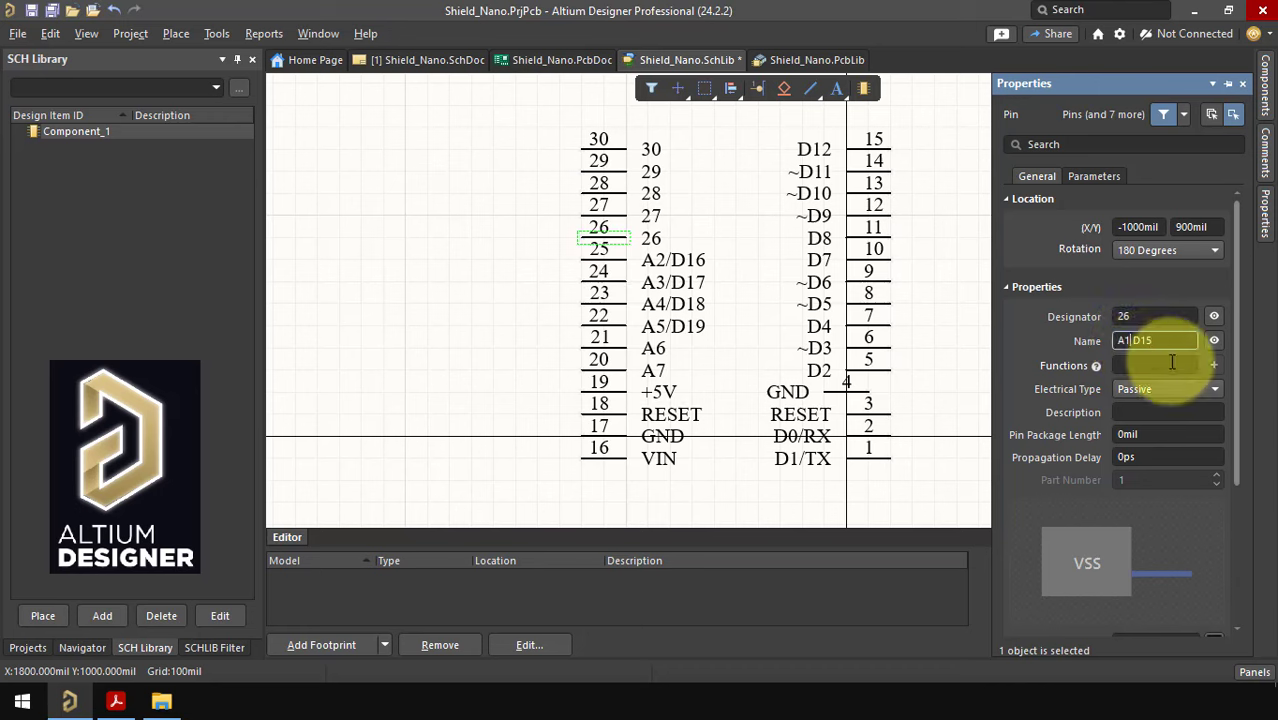
key(Return)
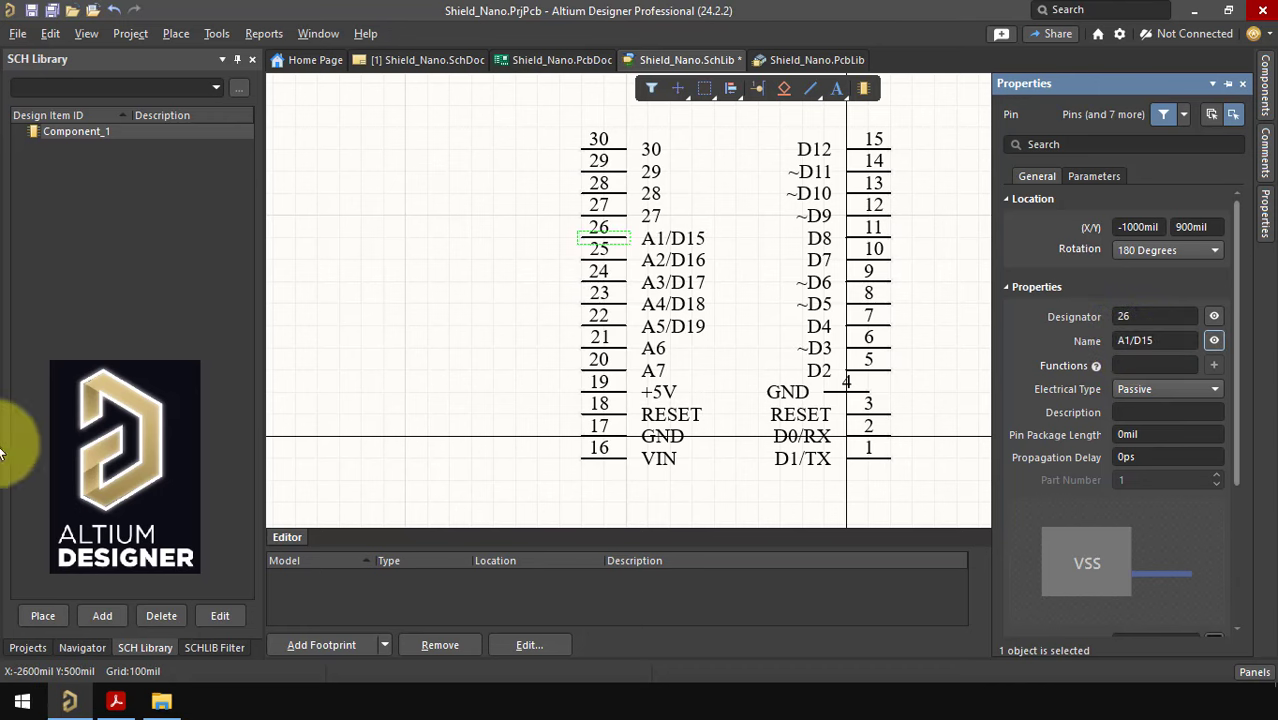
Copy the labels A0 and D14 from the pinout PDF in Acrobat and name pin 27 A0/D14 in Altium Designer.
click(115, 701)
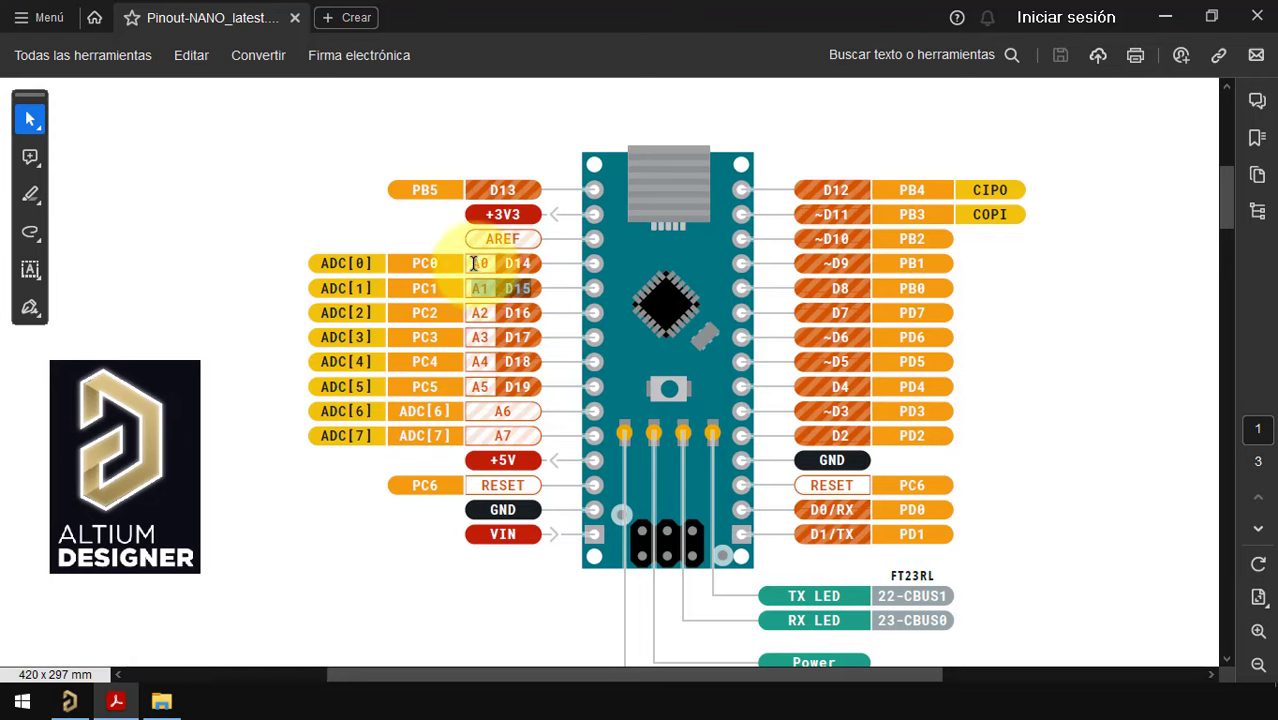
drag(530, 264, 468, 264)
key(ctrl+c)
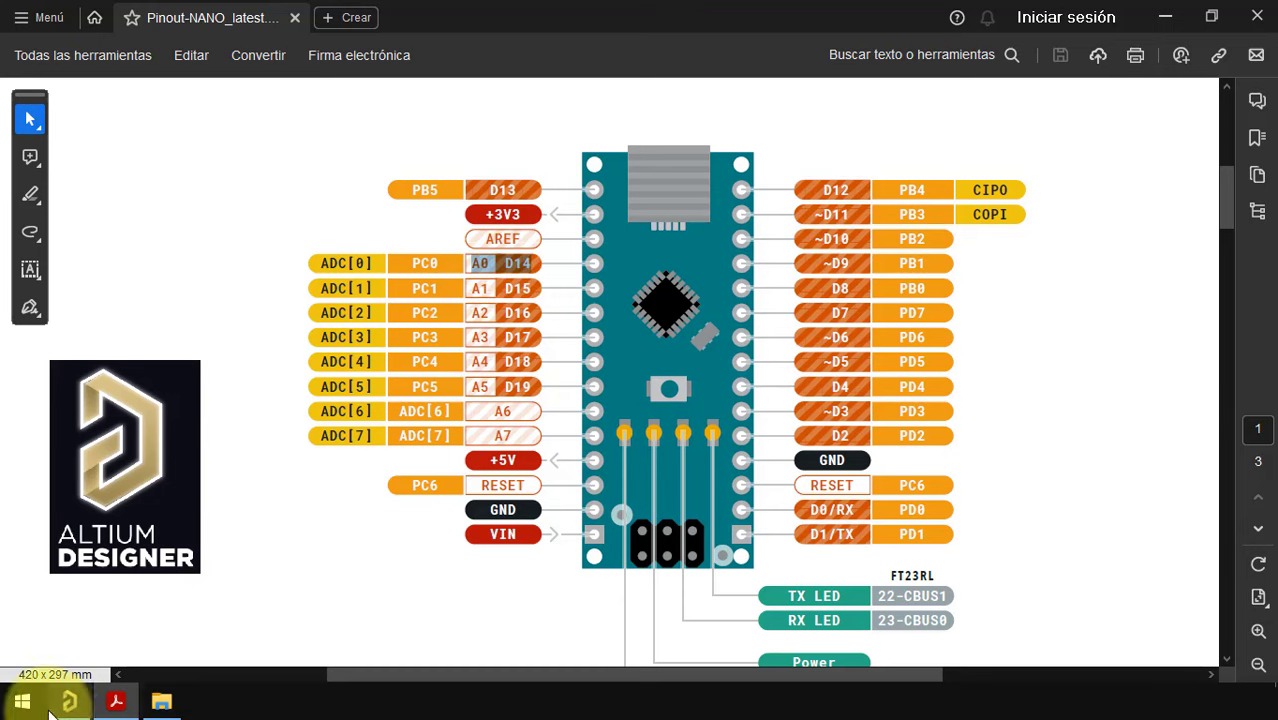
click(69, 701)
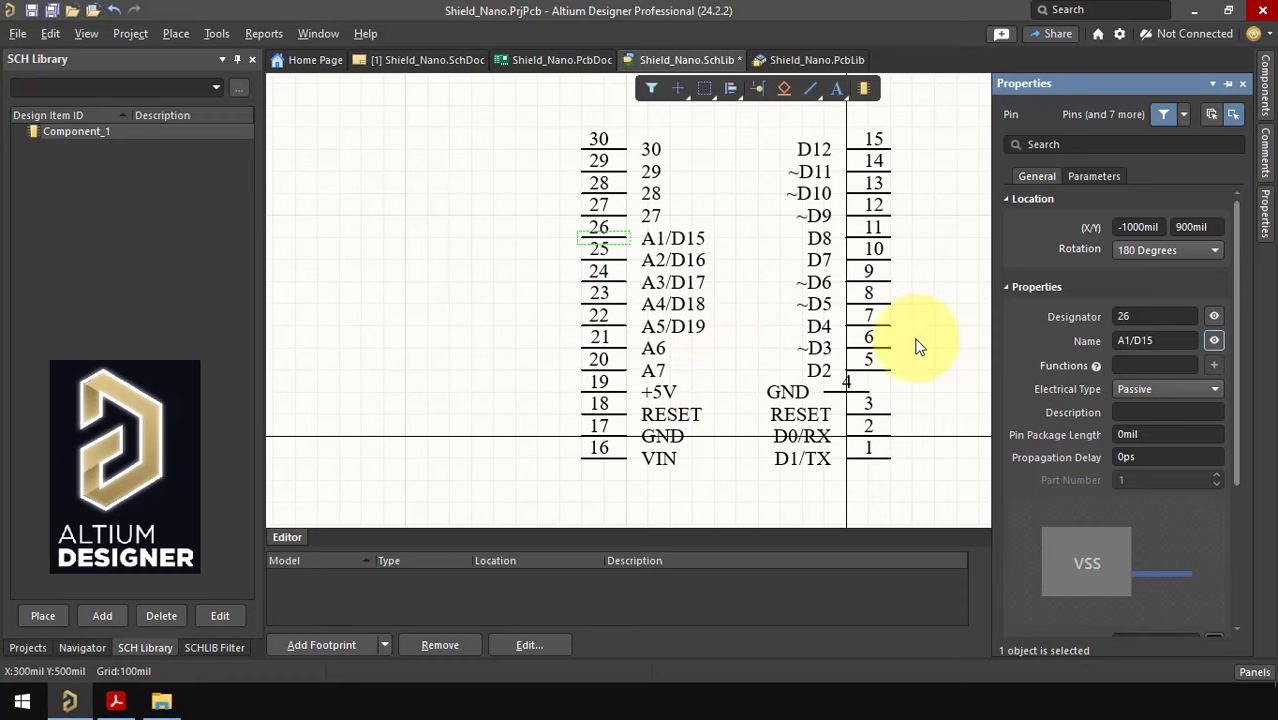
click(620, 216)
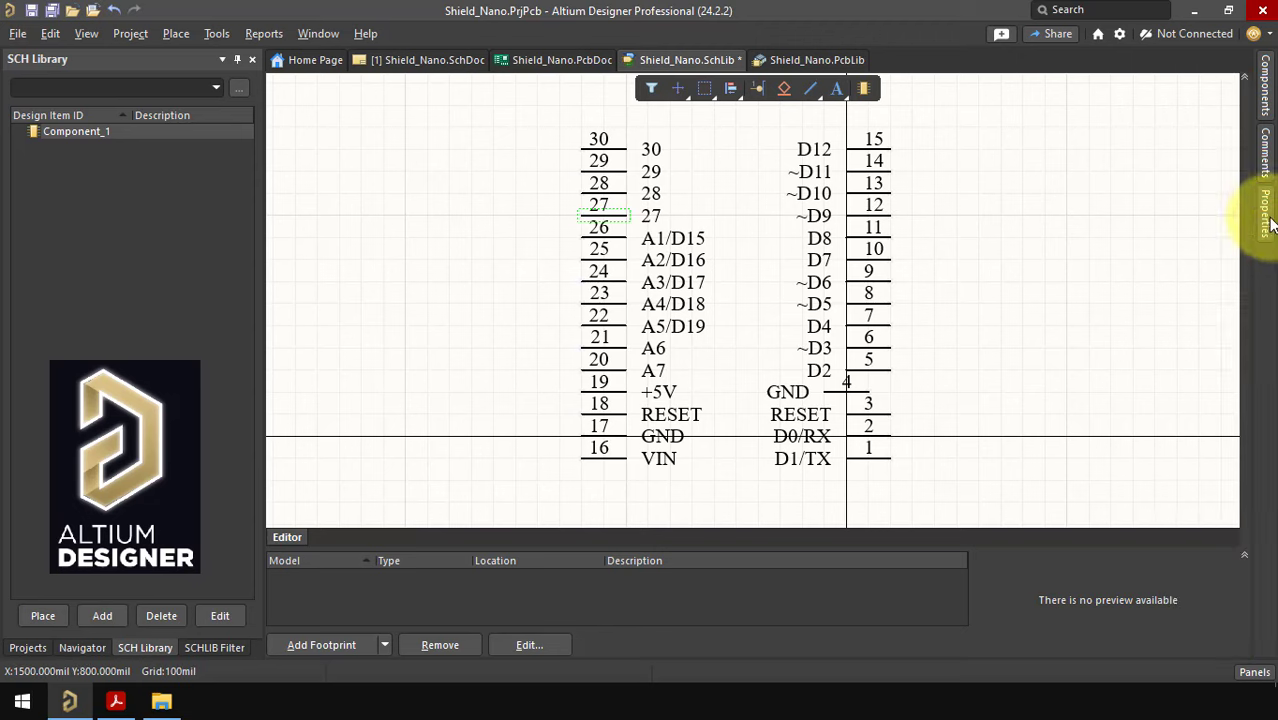
click(1258, 214)
double_click(1140, 340)
key(ctrl+v)
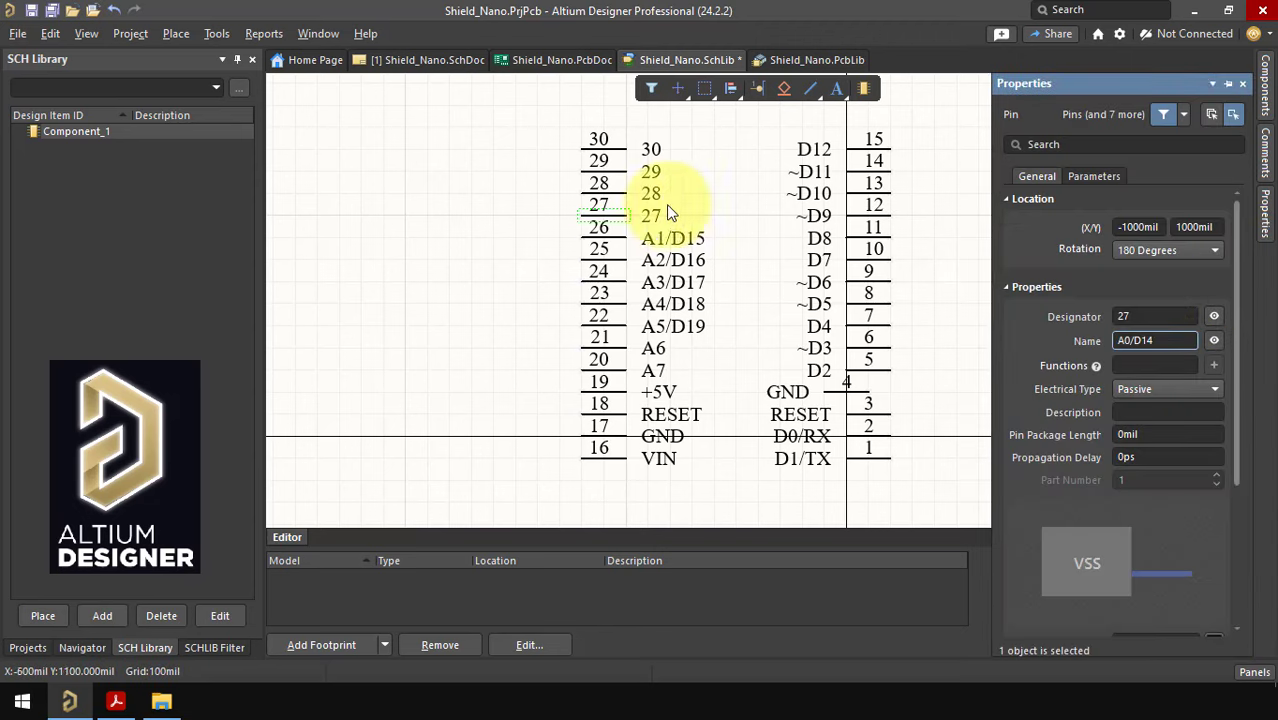
Check the next label in the pinout PDF in Acrobat and name pin 28 AREF in Altium Designer.
click(606, 192)
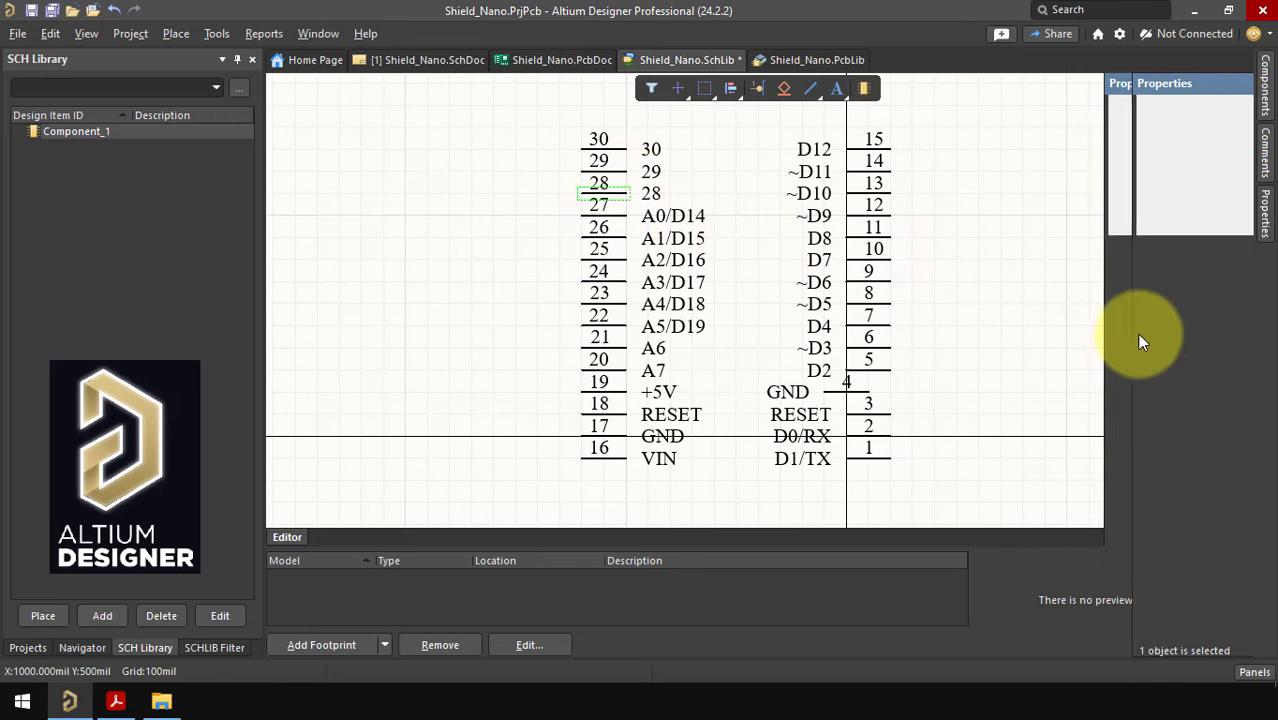
click(106, 706)
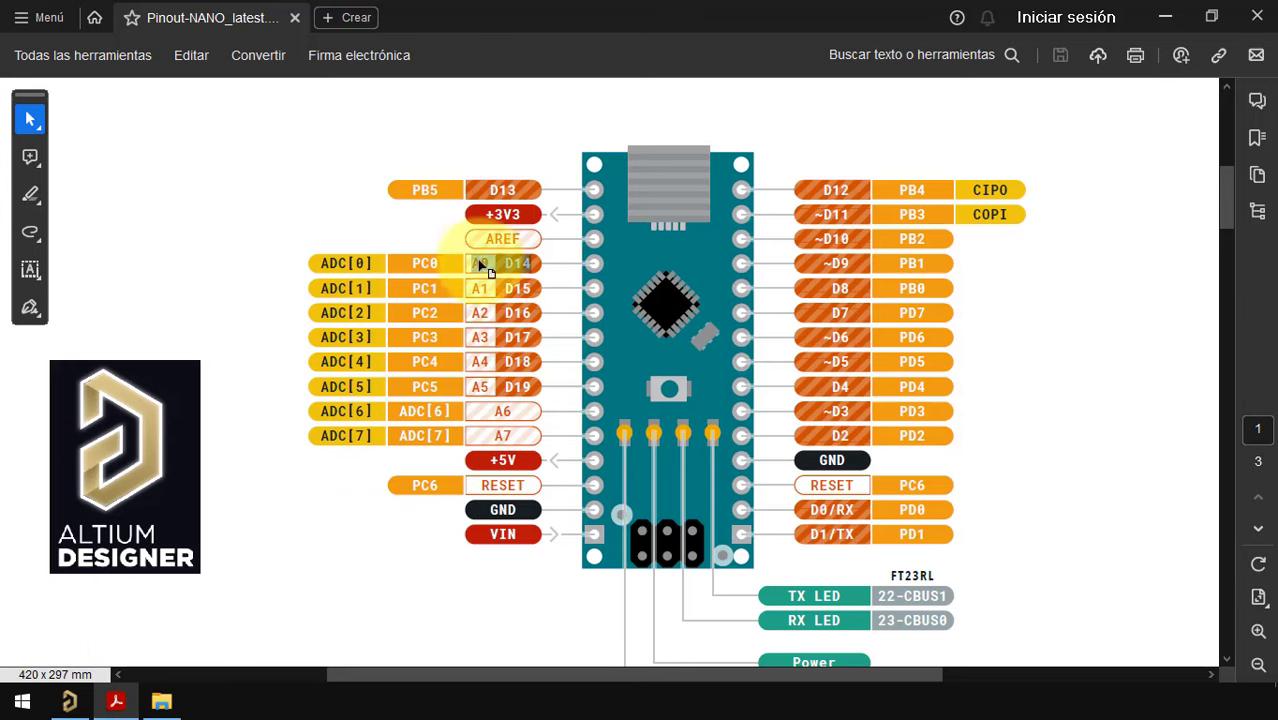
click(68, 700)
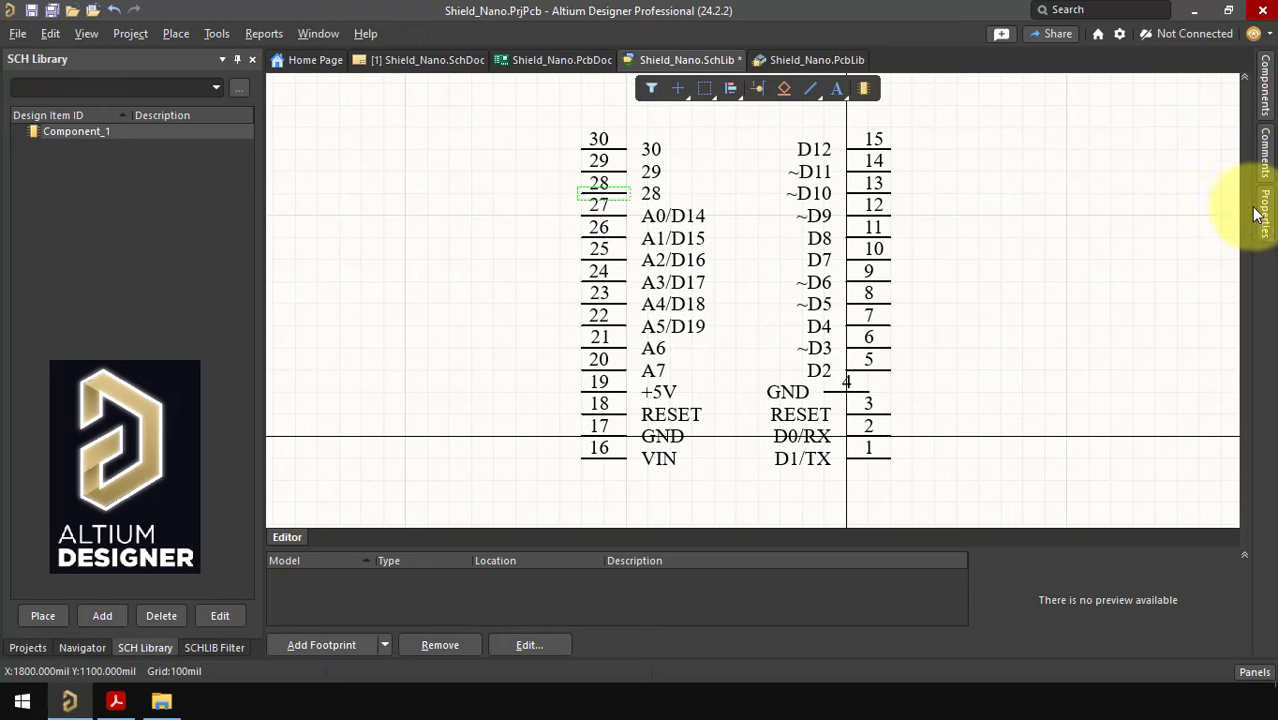
mouse_move(1264, 212)
click(1155, 340)
text(AR)
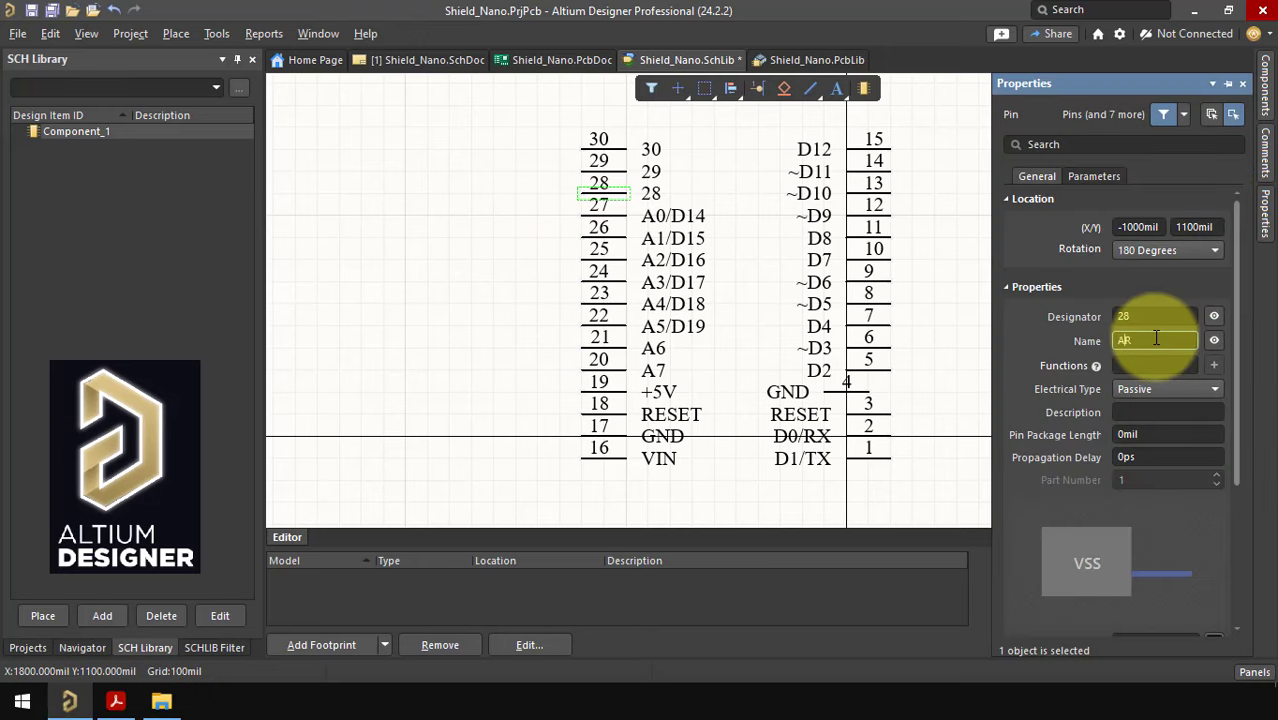
text(EF)
Name pin 29 +3V3.
click(610, 173)
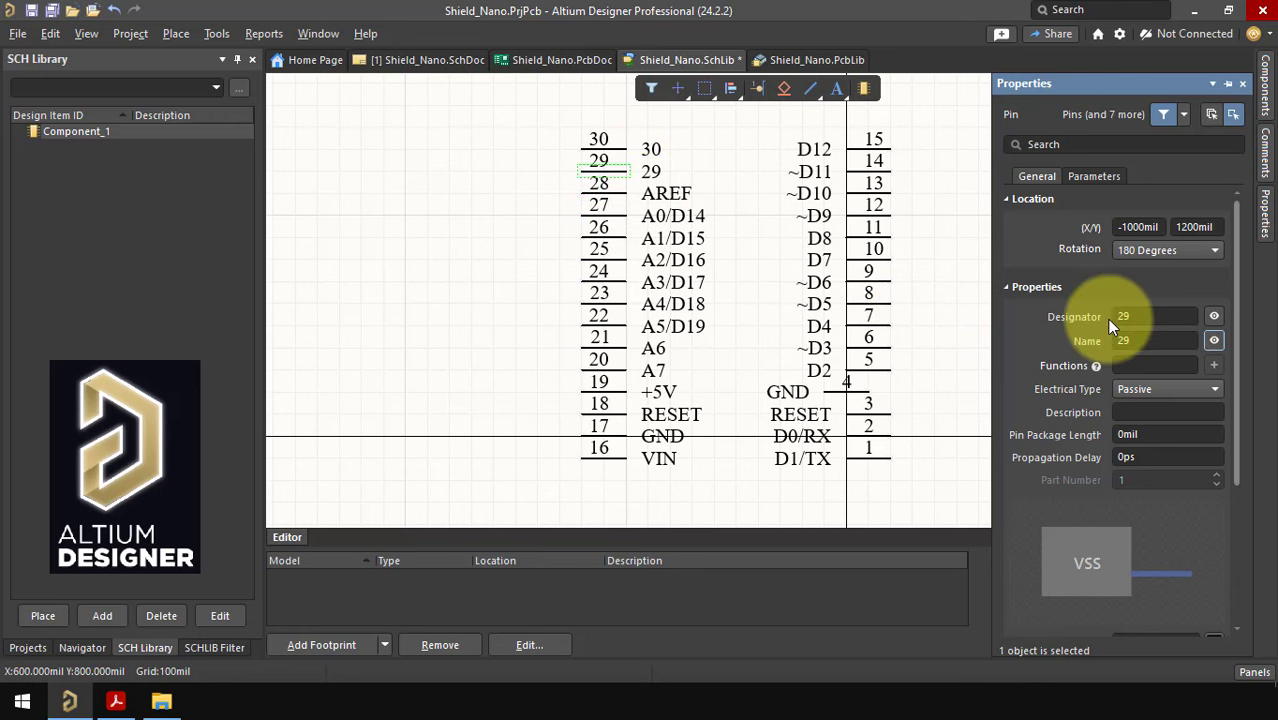
click(1149, 340)
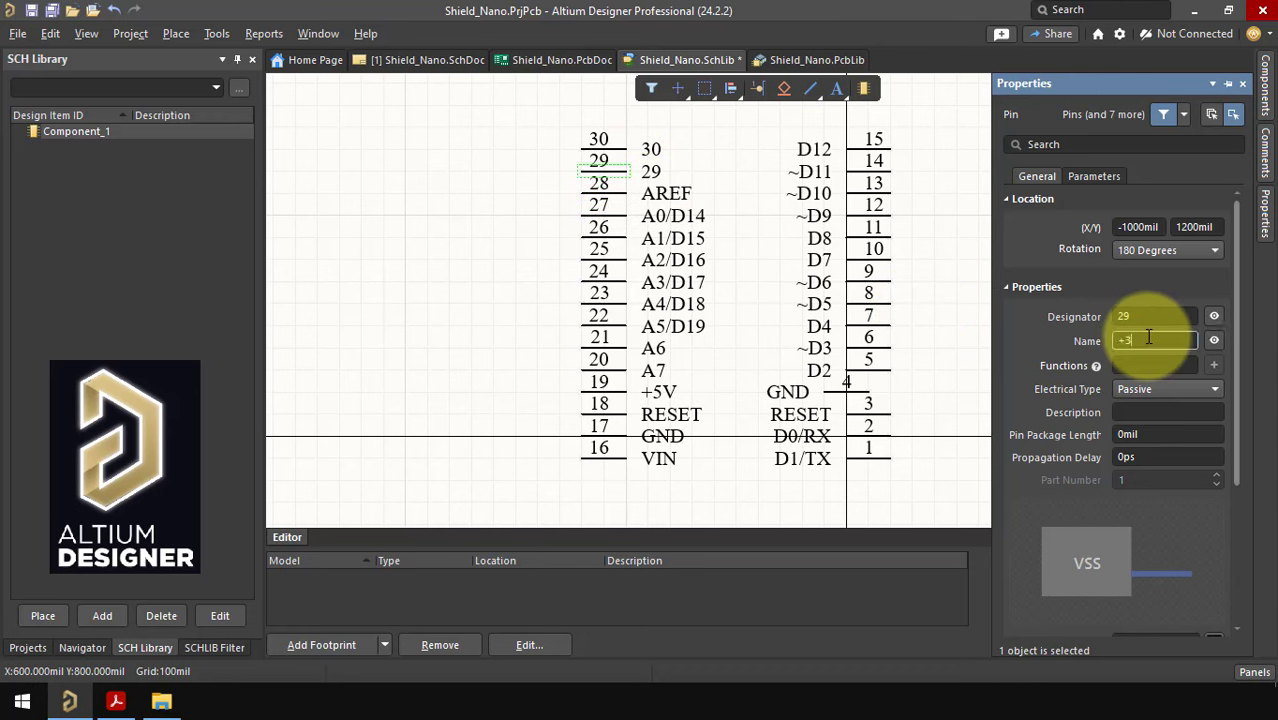
text(+3V3)
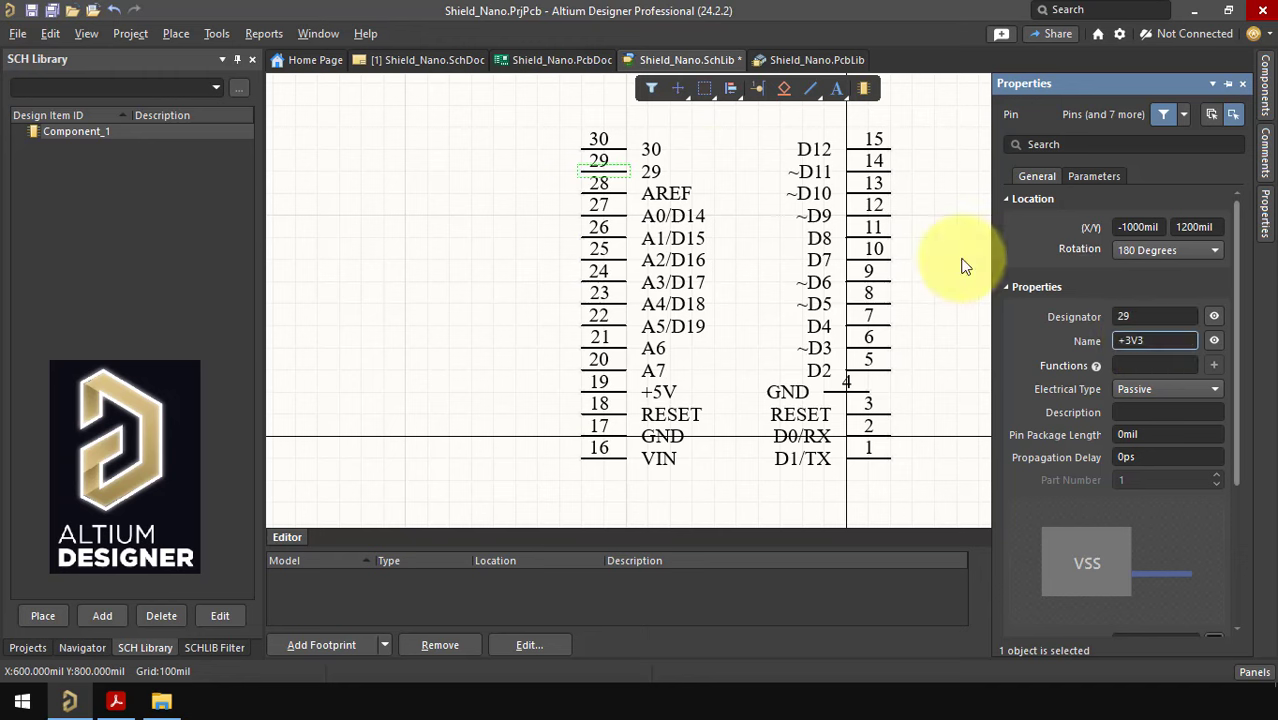
Name pin 30 D13, check the label against the pinout PDF in Acrobat, and return to the symbol in Altium Designer.
click(618, 150)
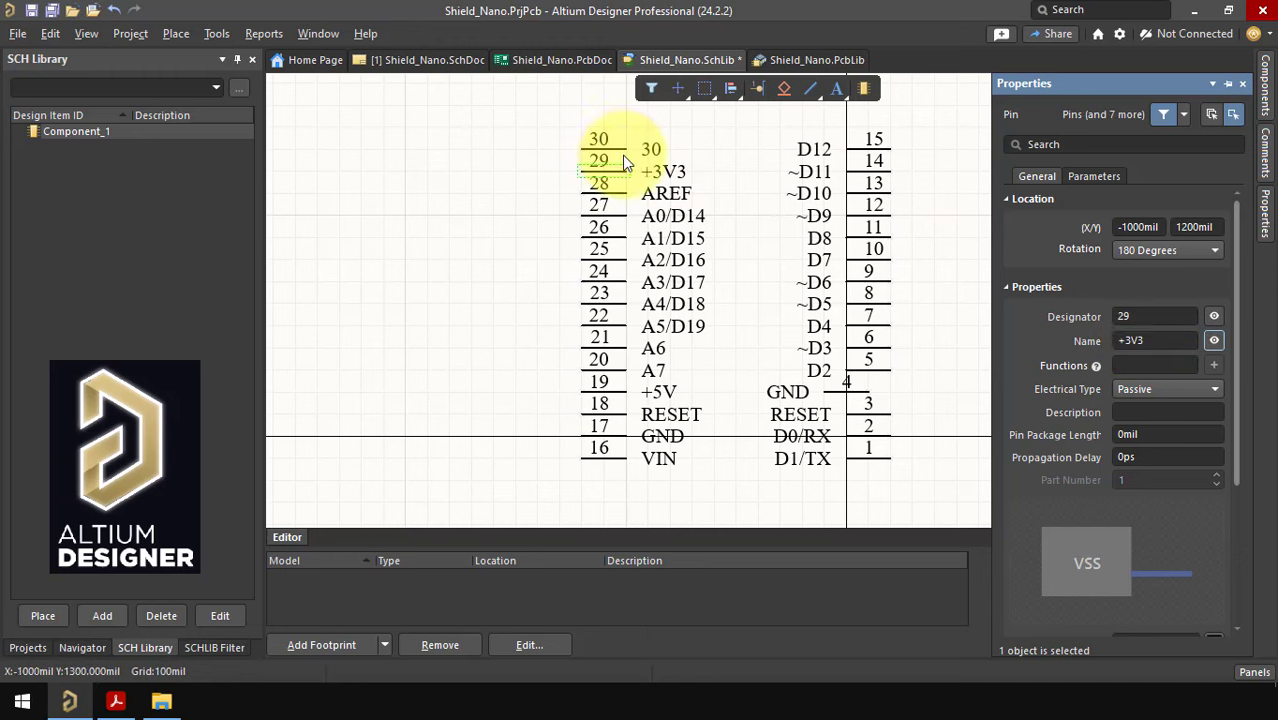
click(1137, 346)
text(D13)
key(Return)
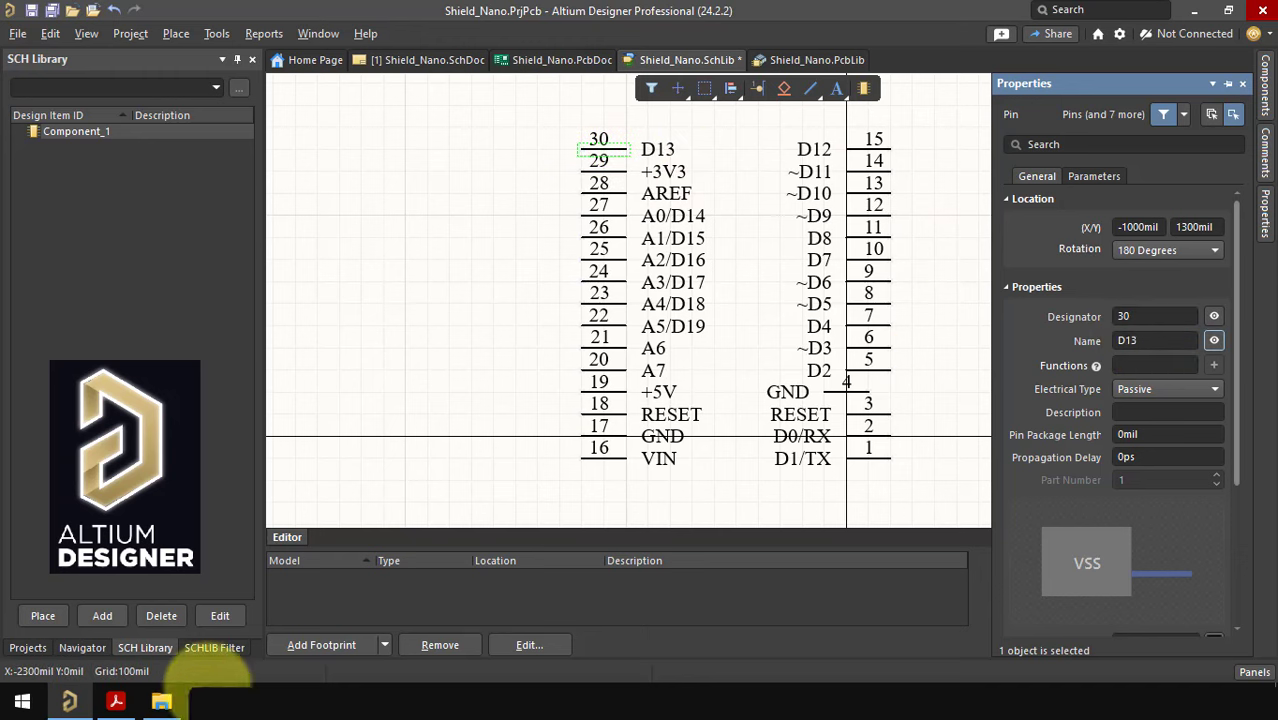
click(115, 701)
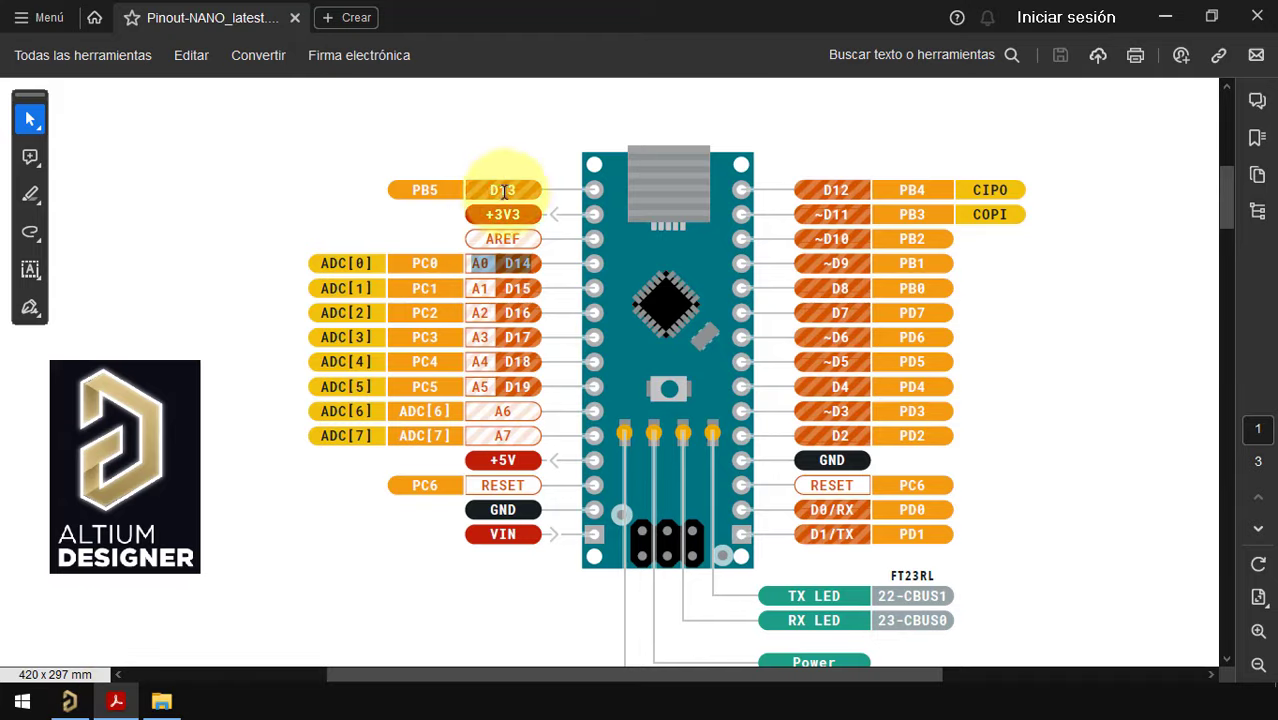
click(69, 701)
click(687, 240)
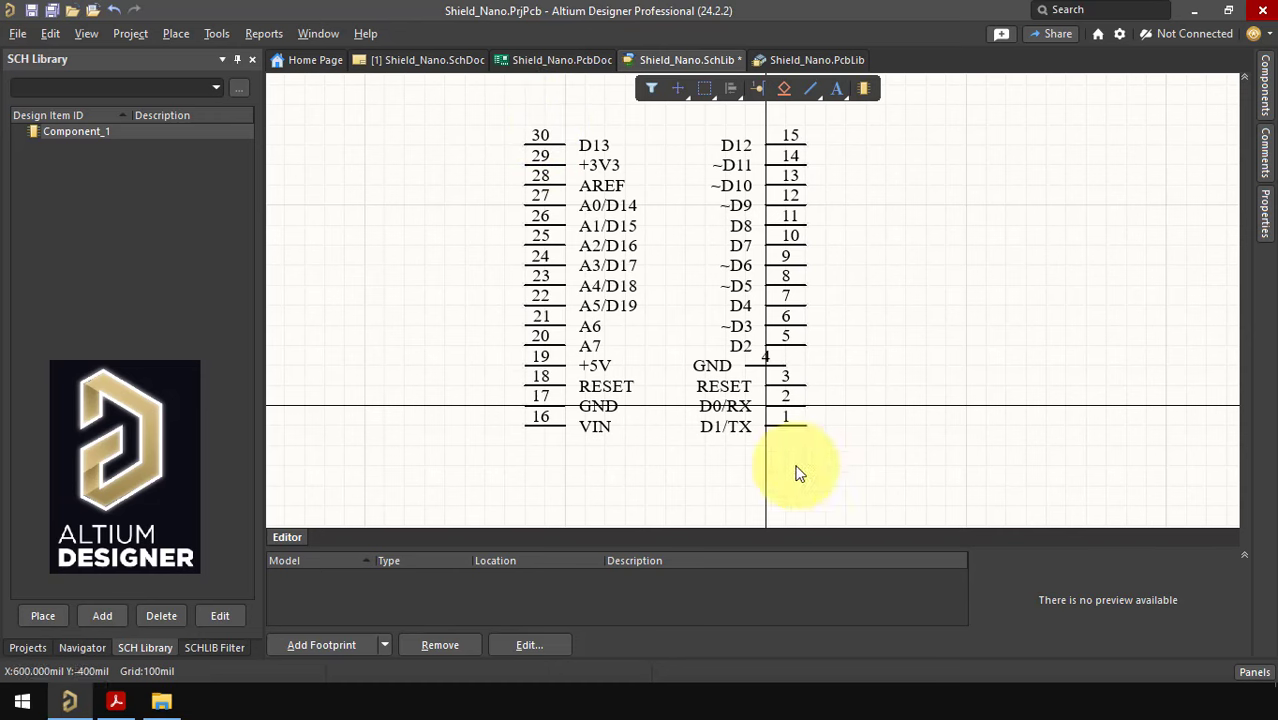
Draw a filled rectangle between the two pin columns as the symbol body, extending just above pins 30 and 15 and below pins 16 and 1.
right_click(835, 91)
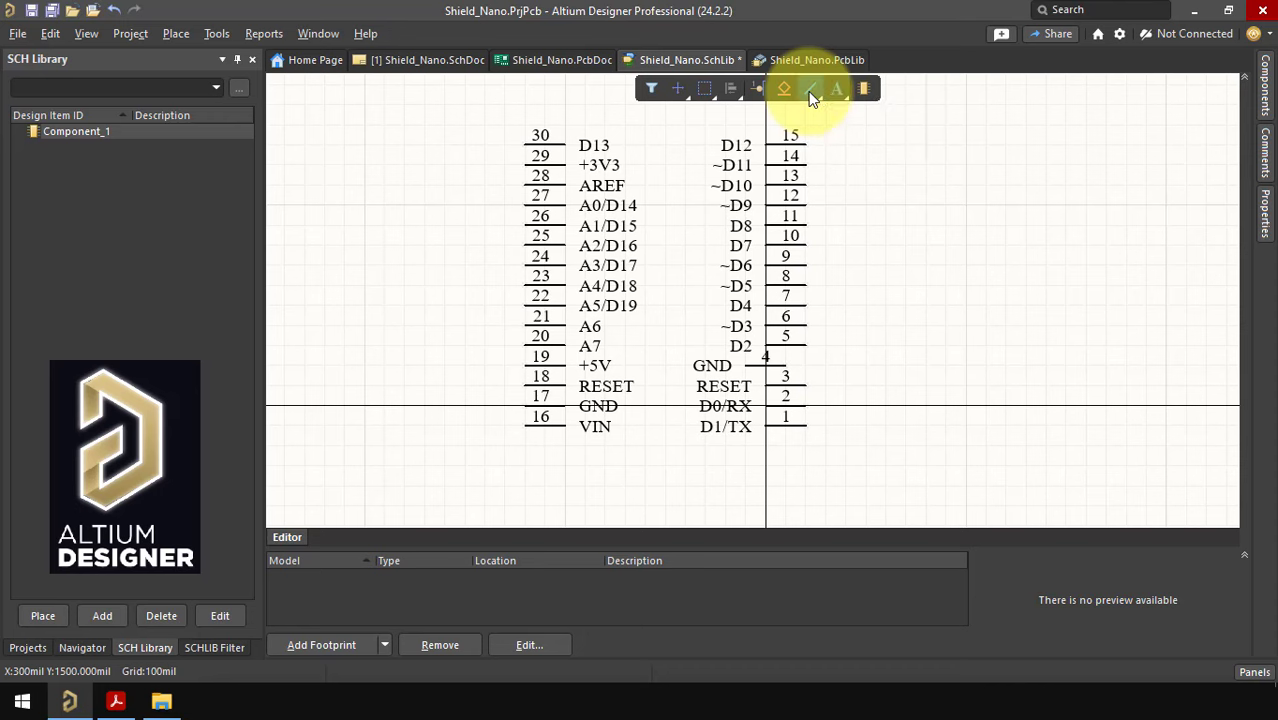
right_click(809, 92)
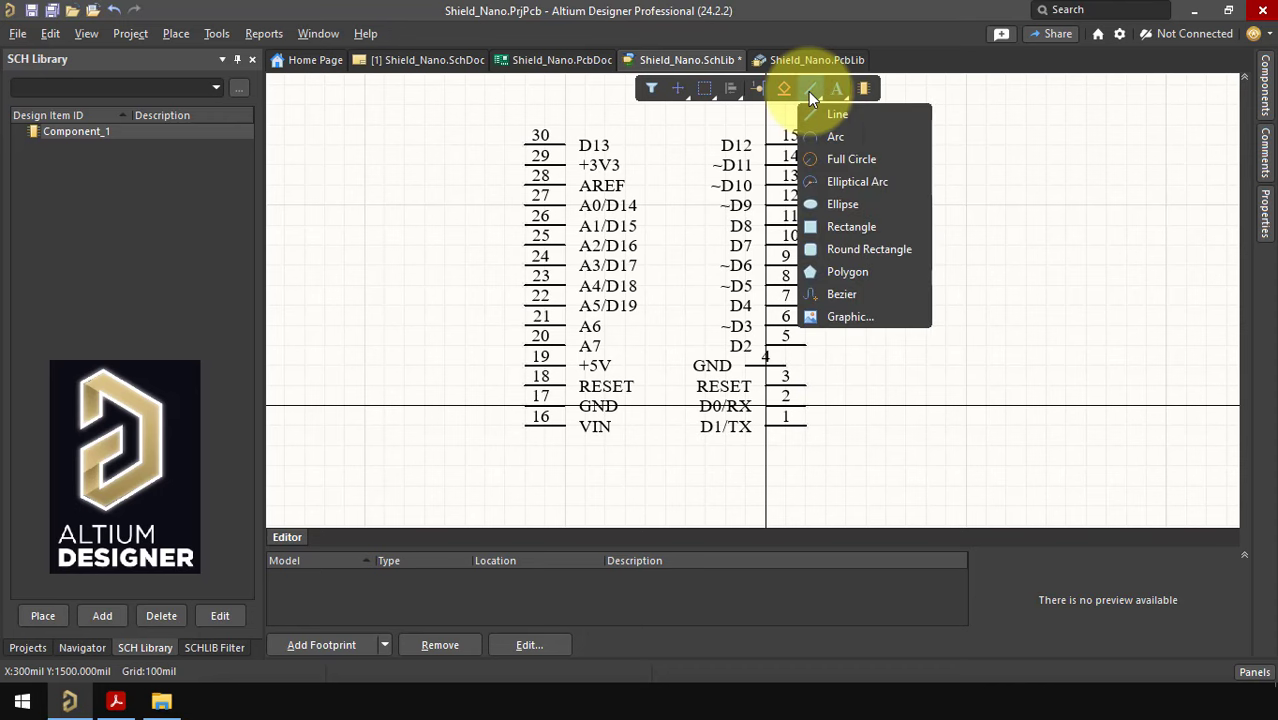
click(854, 228)
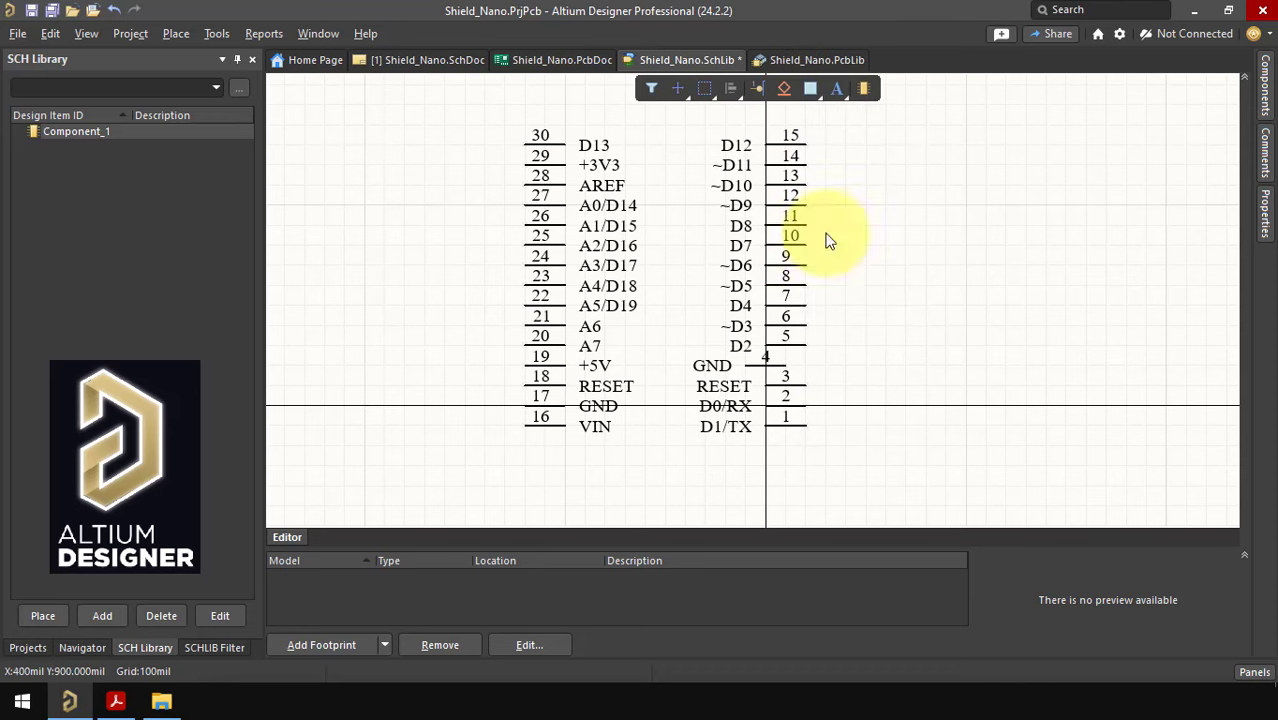
click(565, 124)
click(763, 447)
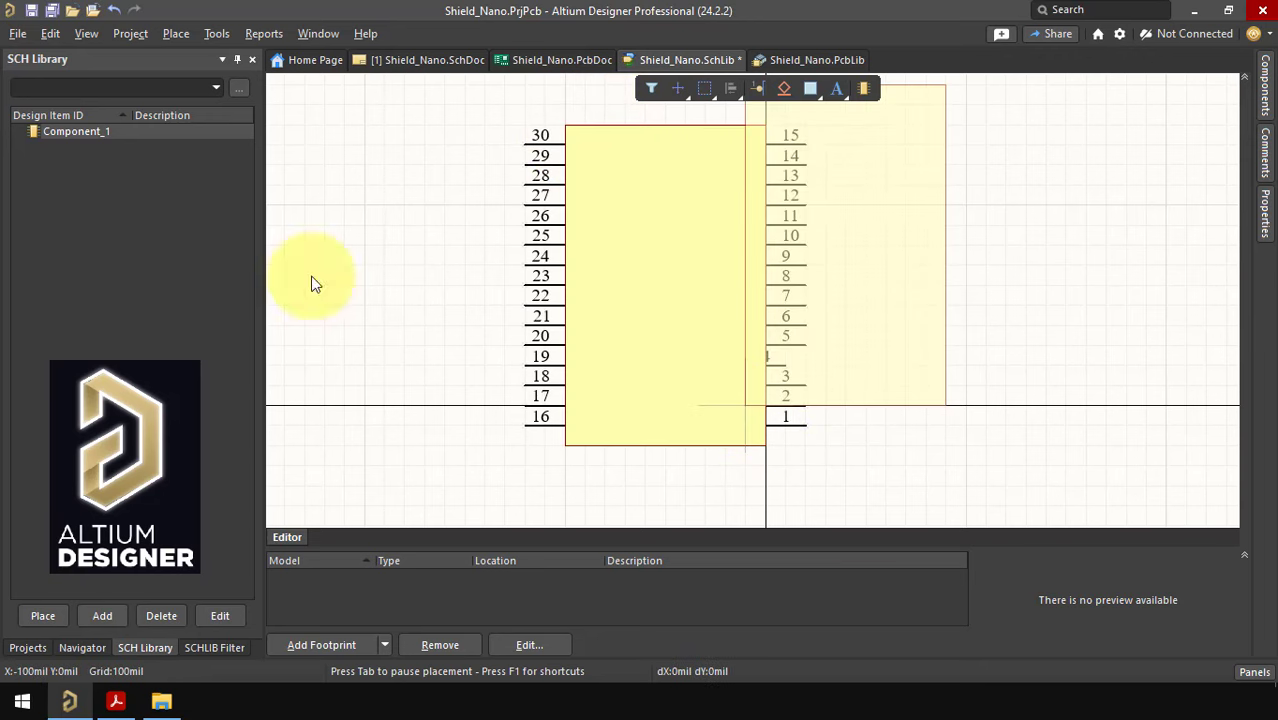
key(Escape)
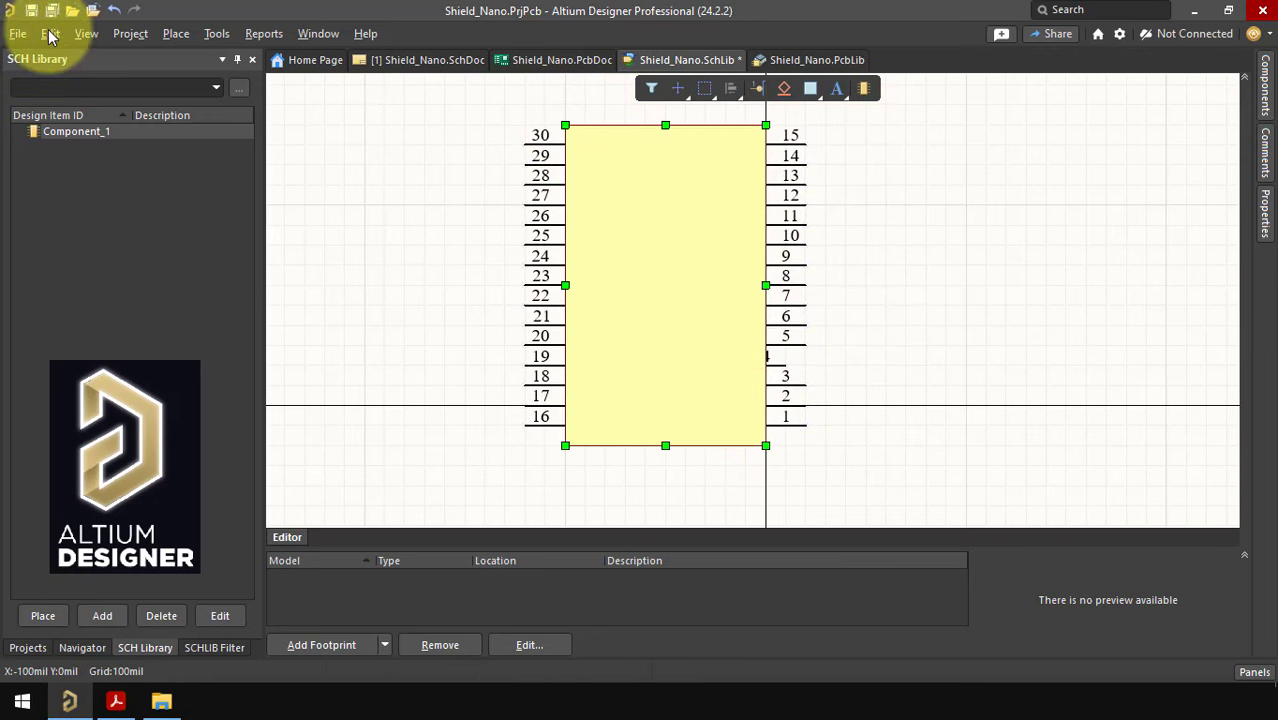
Send the body rectangle to the back, behind the pin names.
click(50, 34)
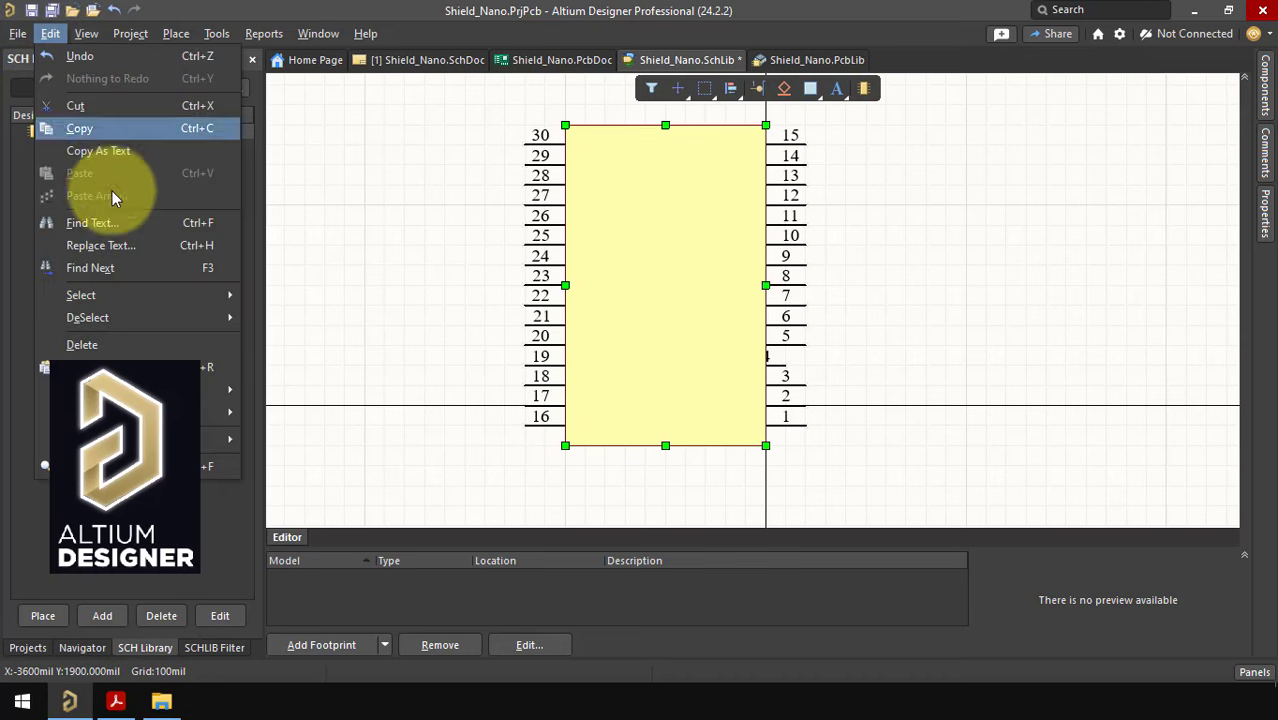
mouse_move(220, 390)
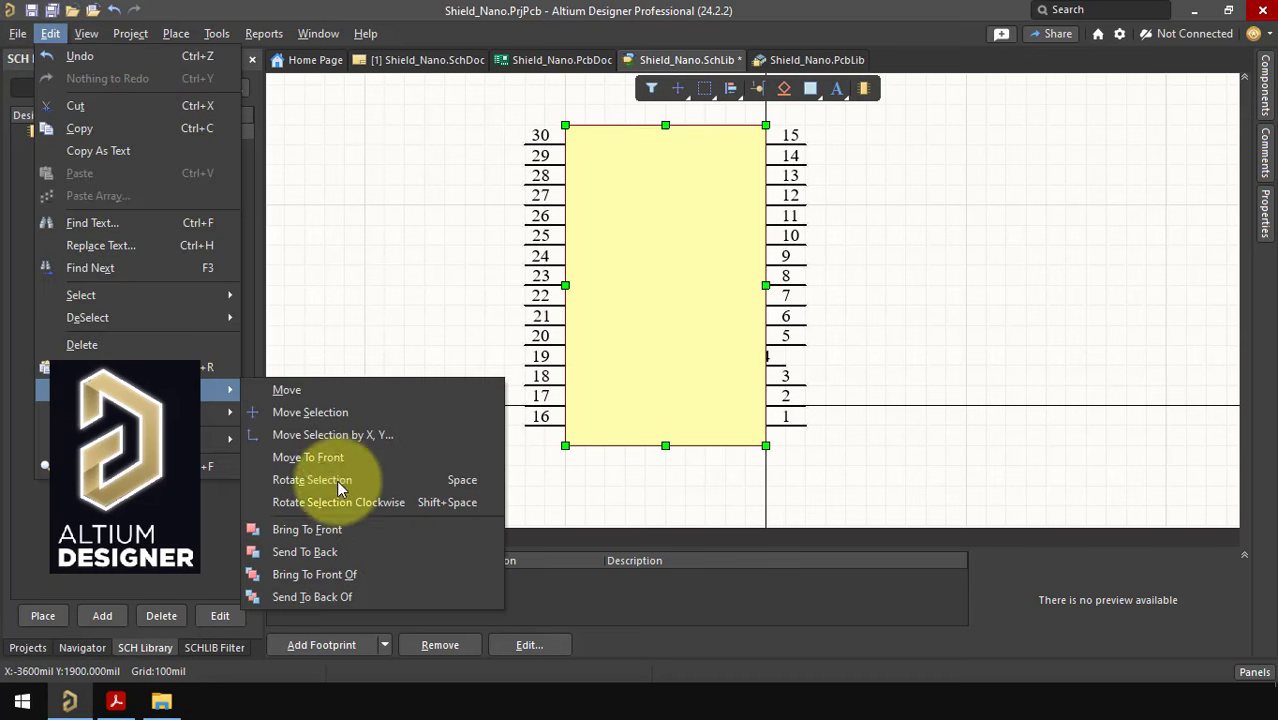
click(310, 552)
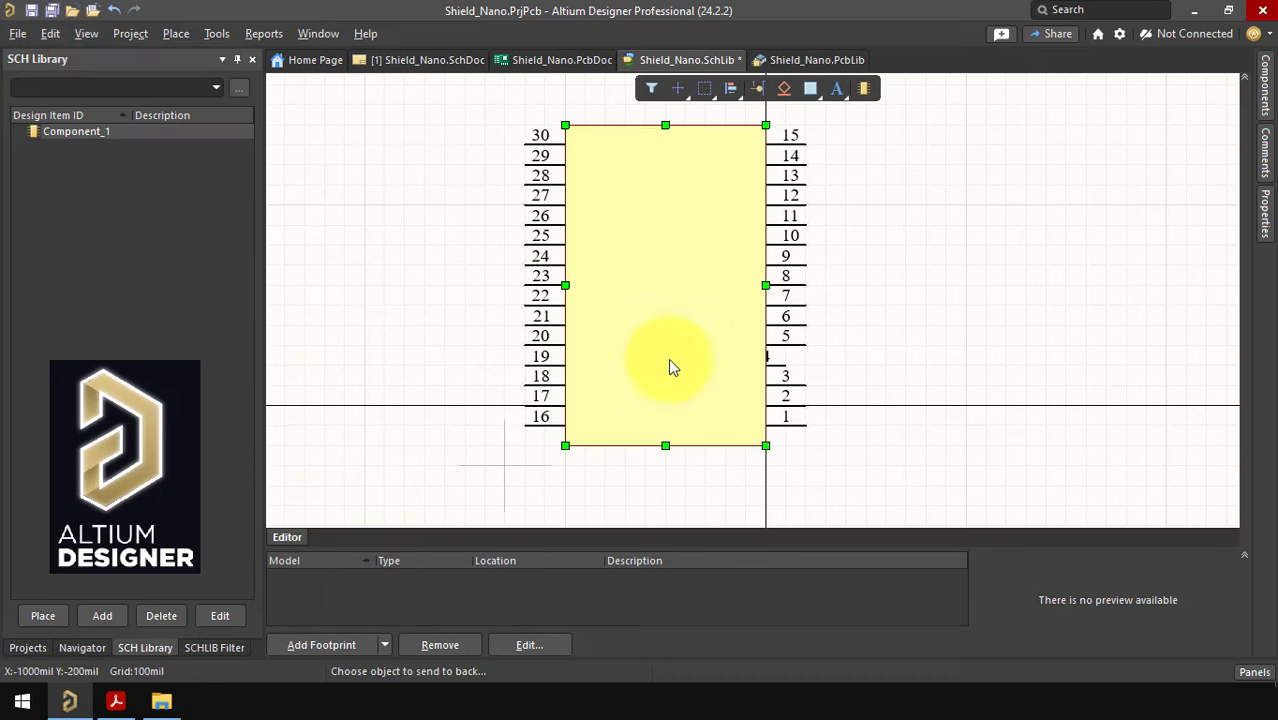
click(695, 174)
Select the body and all pins and move the whole symbol 500 mil right and 500 mil down, around the origin.
drag(494, 103, 966, 497)
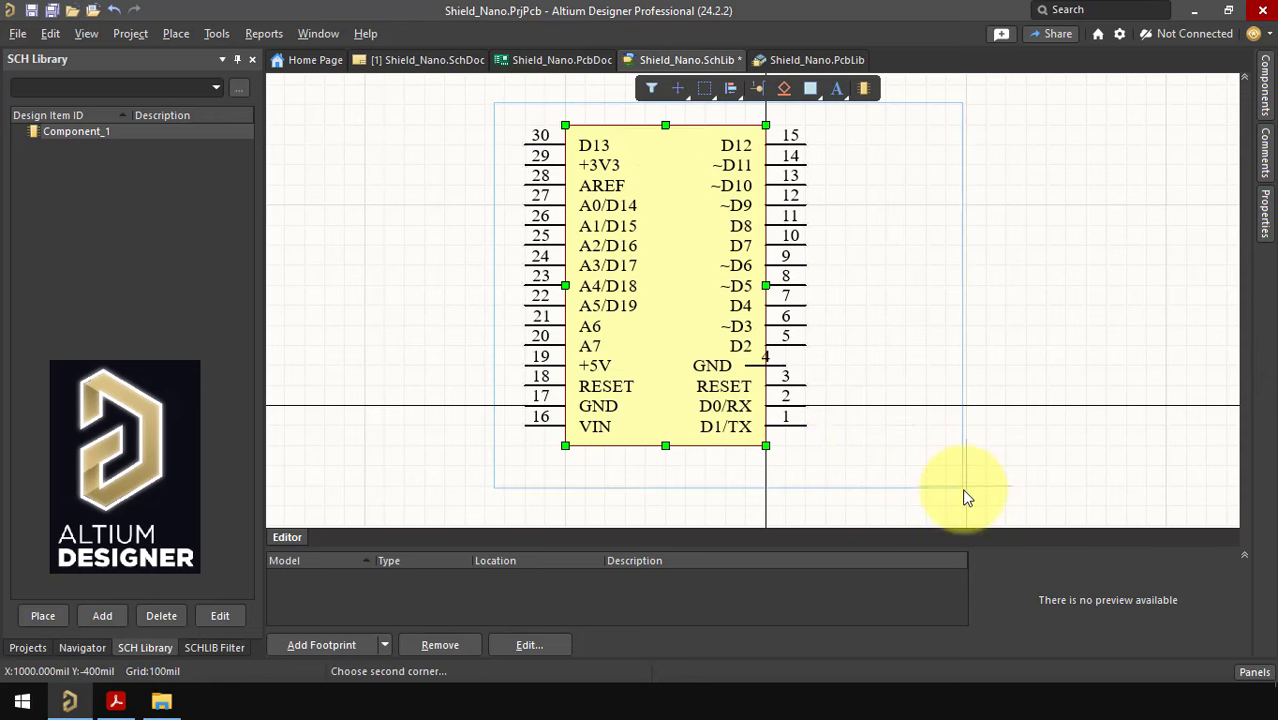
click(966, 497)
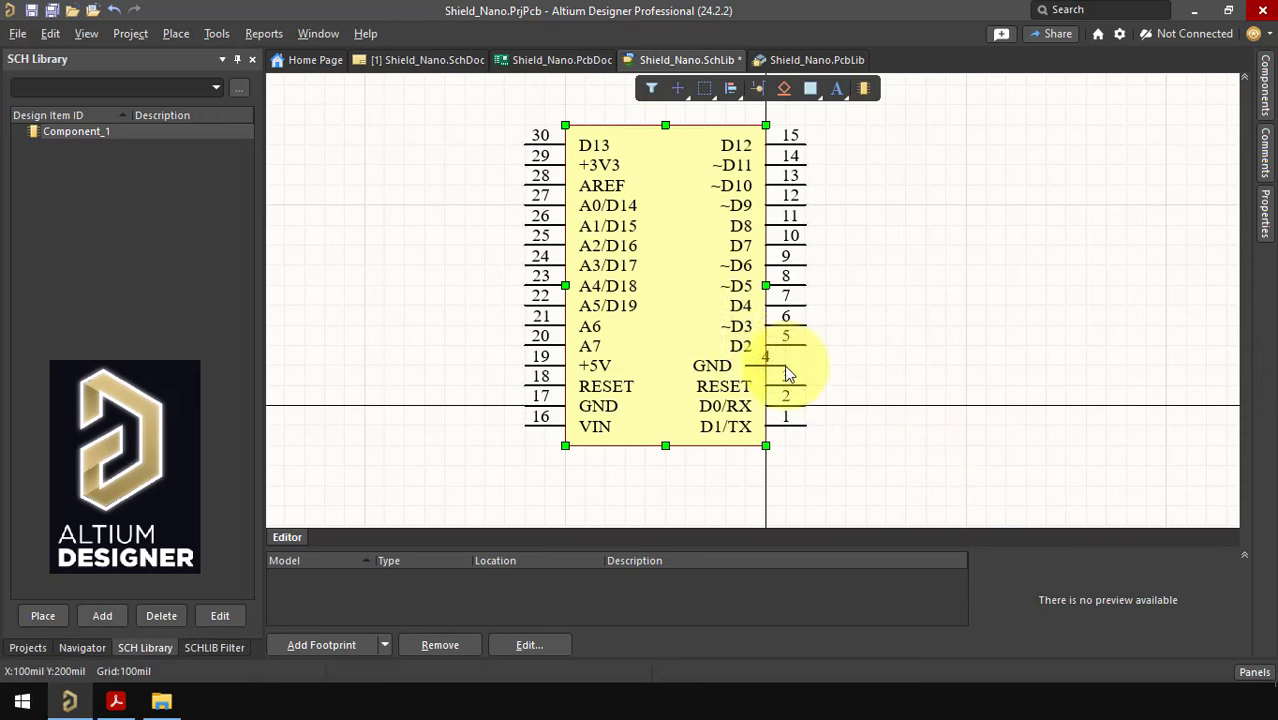
drag(800, 373, 893, 474)
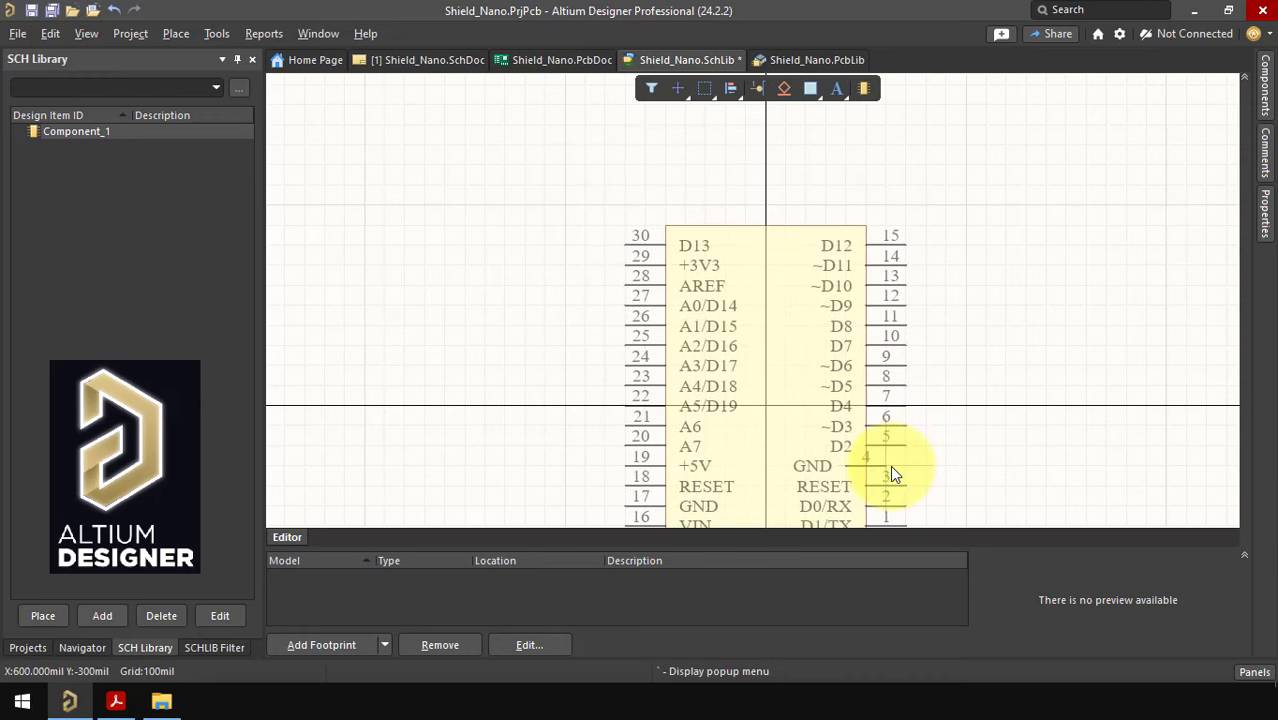
right_drag(984, 397, 970, 265)
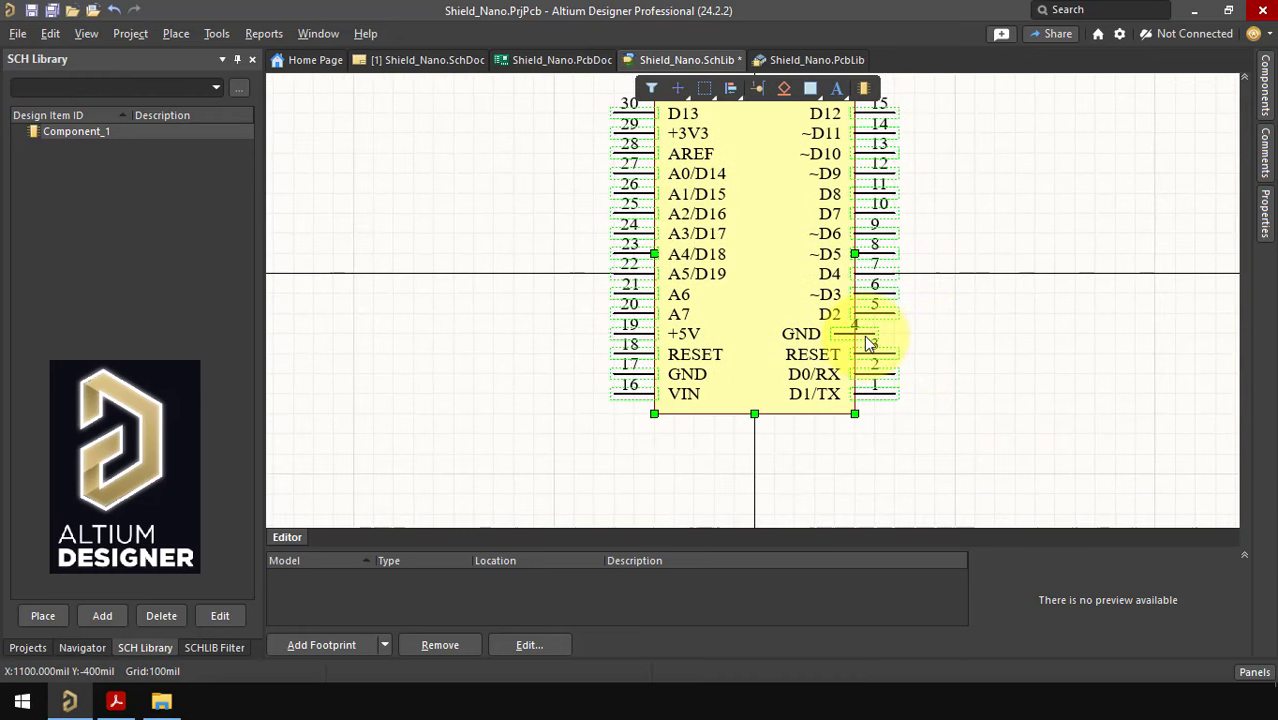
Move GND pin 4 outward to the body's right edge, in line with the other right-side pins.
drag(862, 335, 1000, 323)
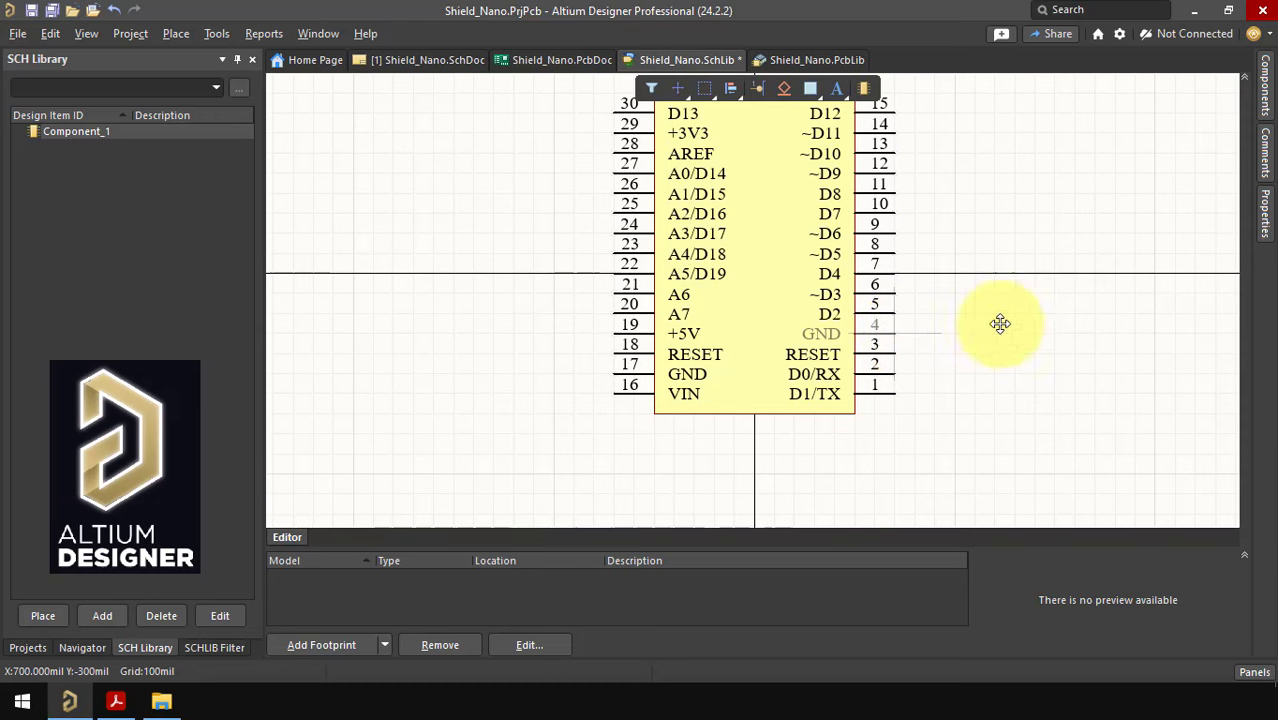
key(Escape)
right_drag(973, 194, 960, 266)
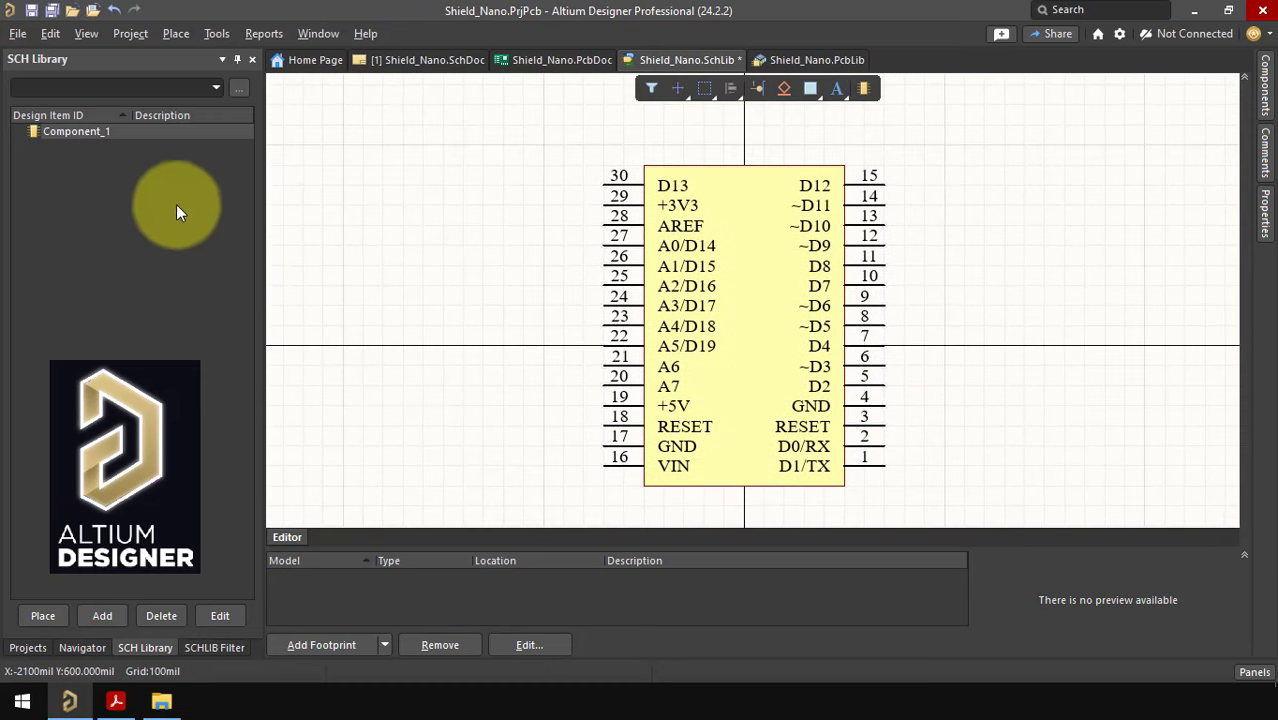
Open the properties of Component_1 and set its design item ID to Arduino_Nano.
double_click(88, 129)
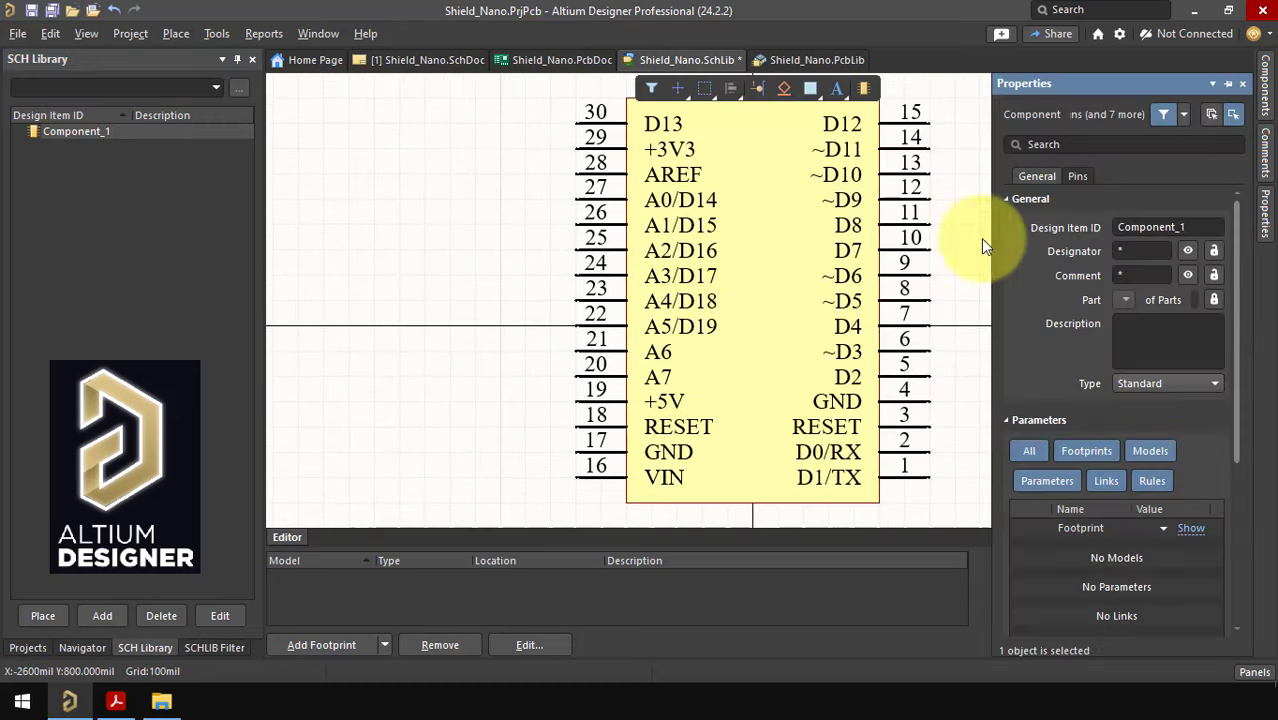
click(1180, 229)
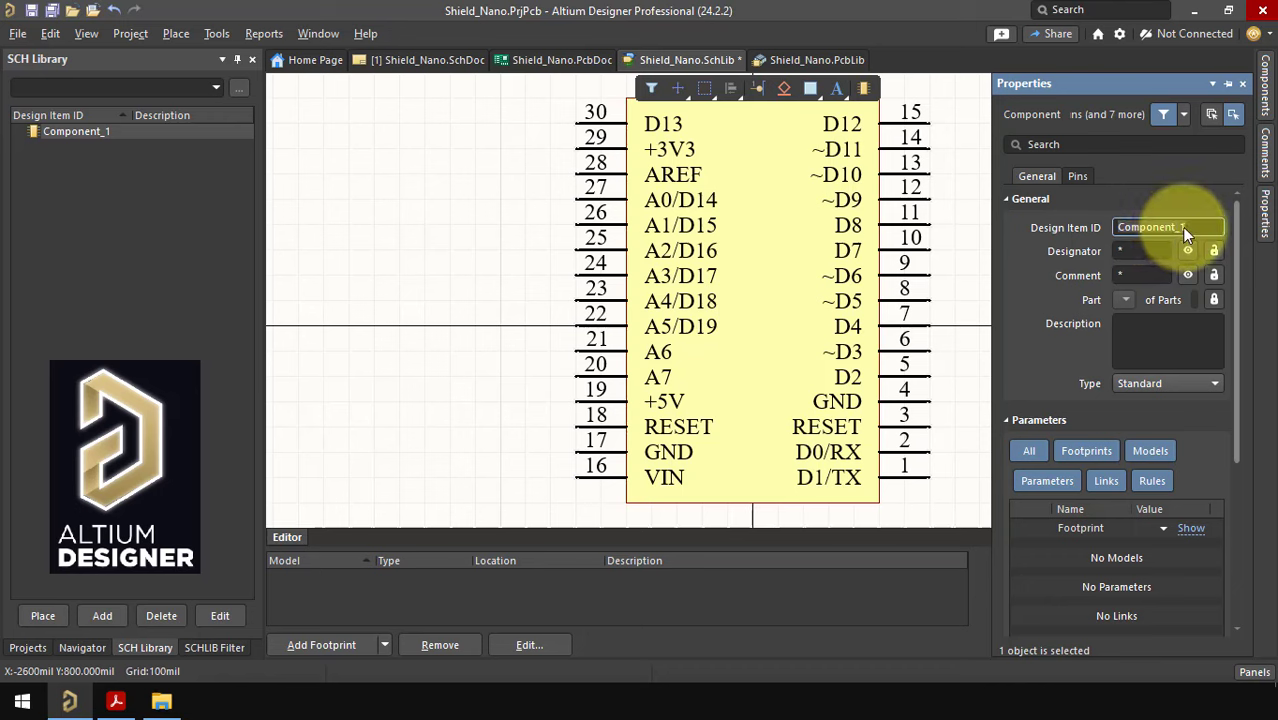
text(ardu)
key(BackSpace)
key(BackSpace)
key(BackSpace)
key(BackSpace)
text(Arduino_Nano)
key(Return)
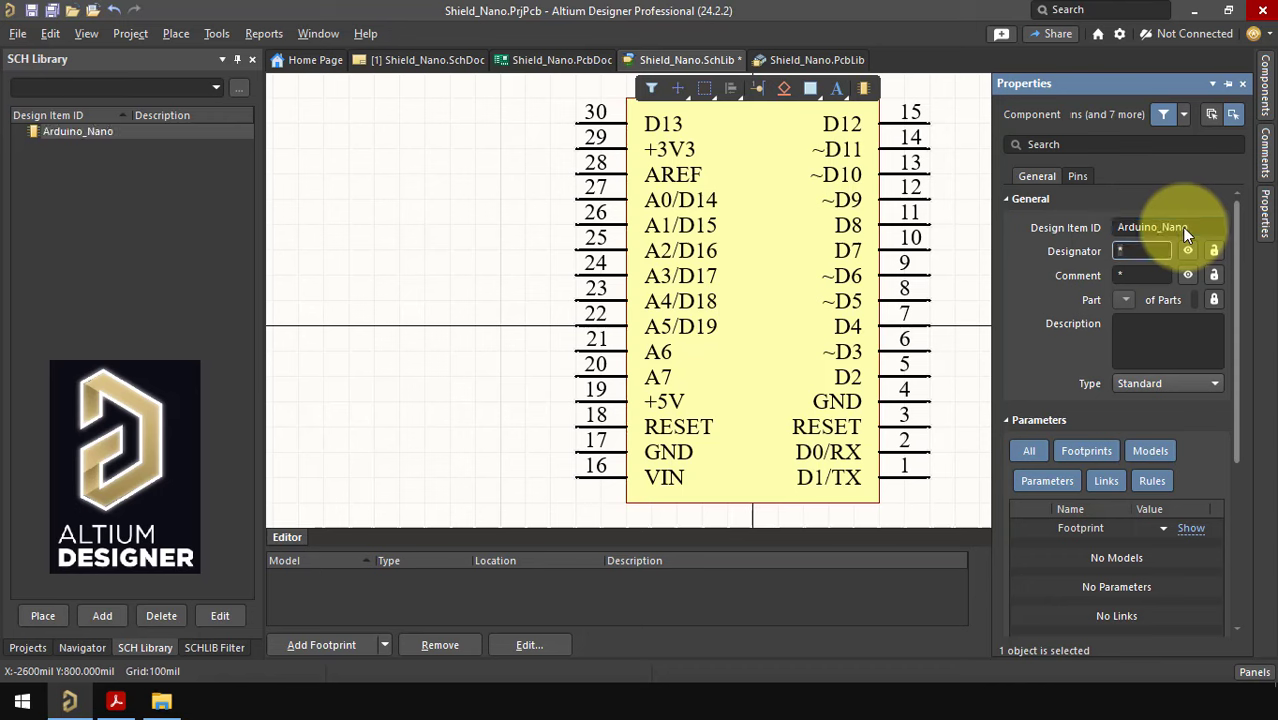
Set the symbol's comment to Arduino_Nano and open its designator for editing.
click(1143, 276)
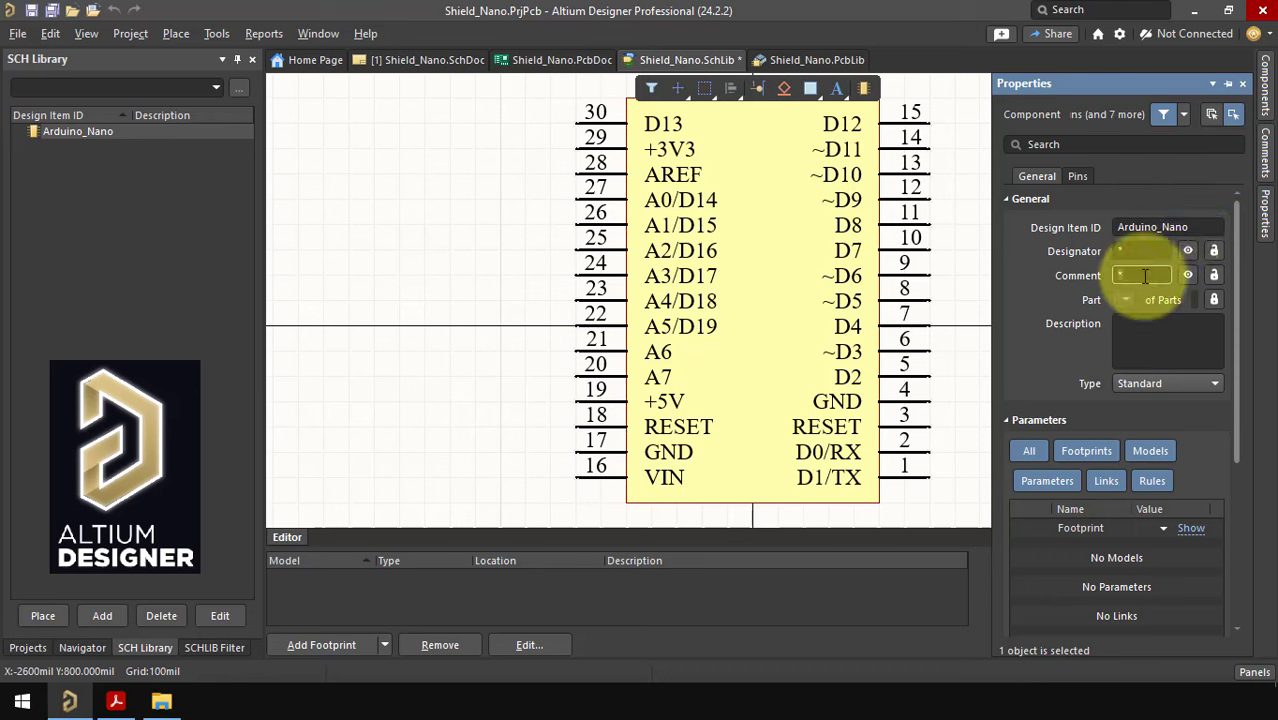
text(Arduino_Nano)
click(1150, 250)
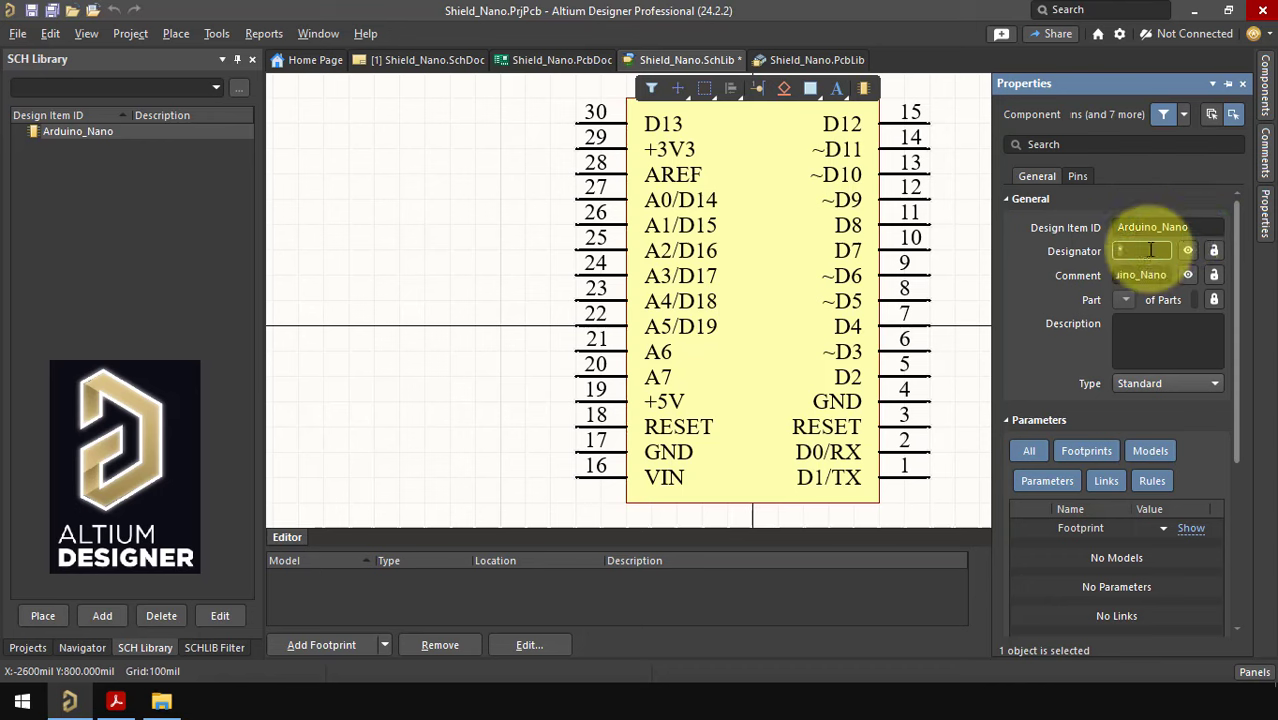
key(Tab)
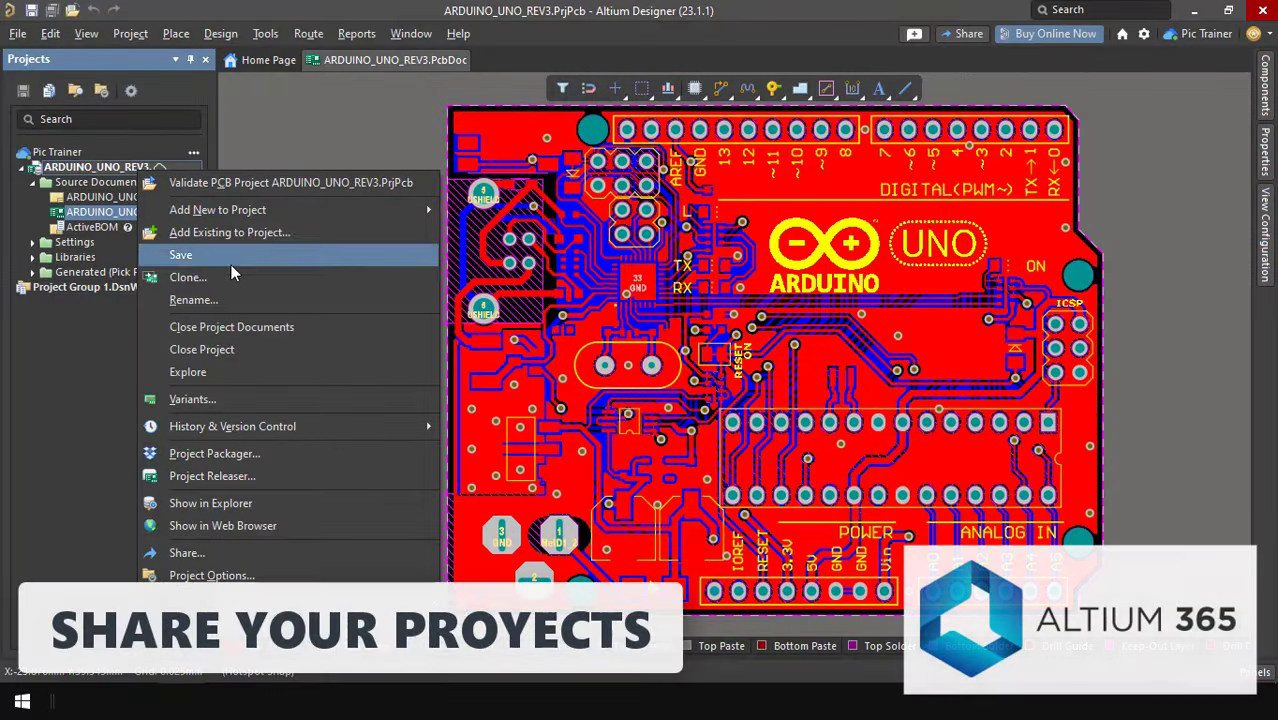
Open sharing for the ARDUINO_UNO_REV3 project, switch to Altium 365 in the browser and view the project's PCB there.
click(198, 549)
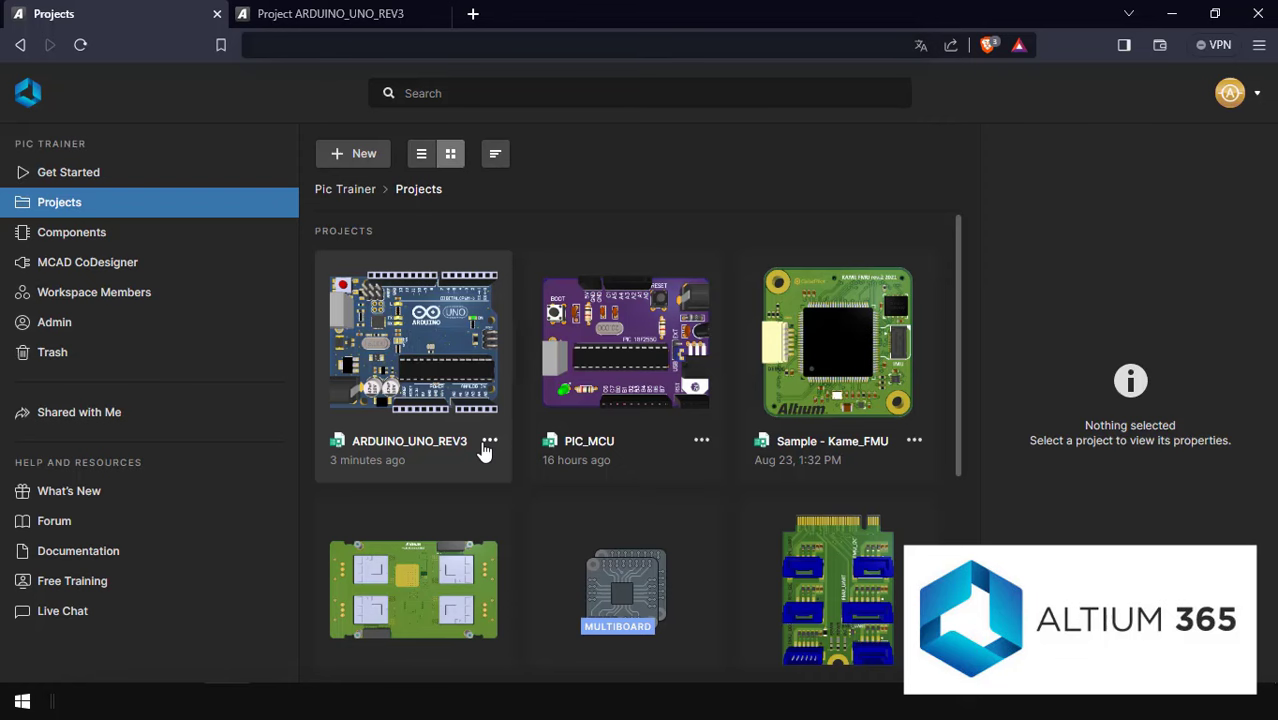
click(487, 441)
click(470, 238)
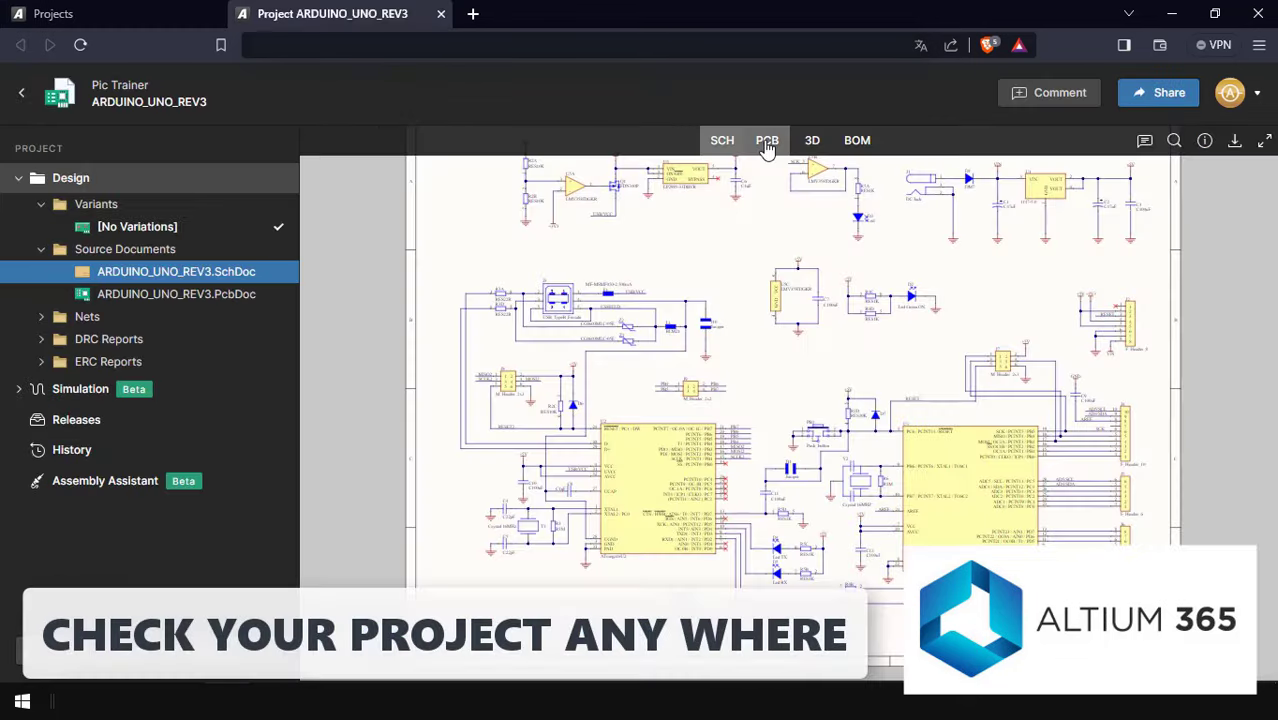
click(767, 142)
click(378, 141)
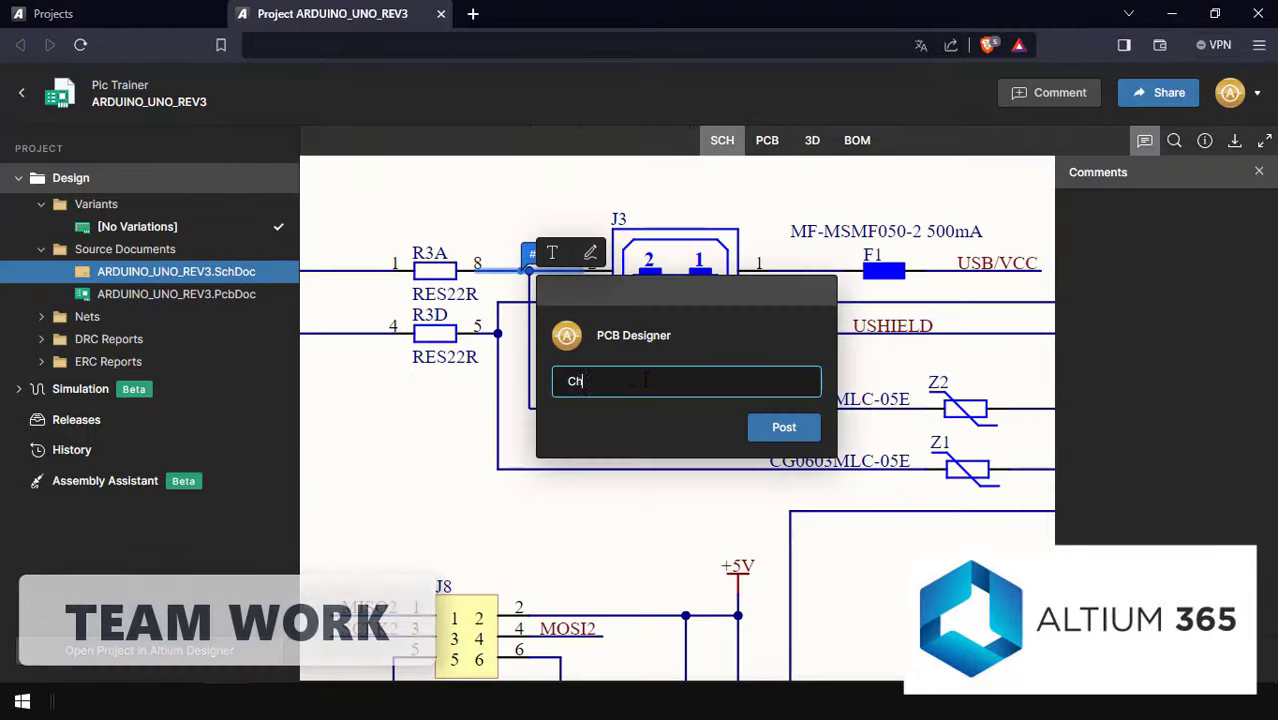
Post the comment "Check Net" on the net at R3A pin 8 in the schematic.
text(eck Net)
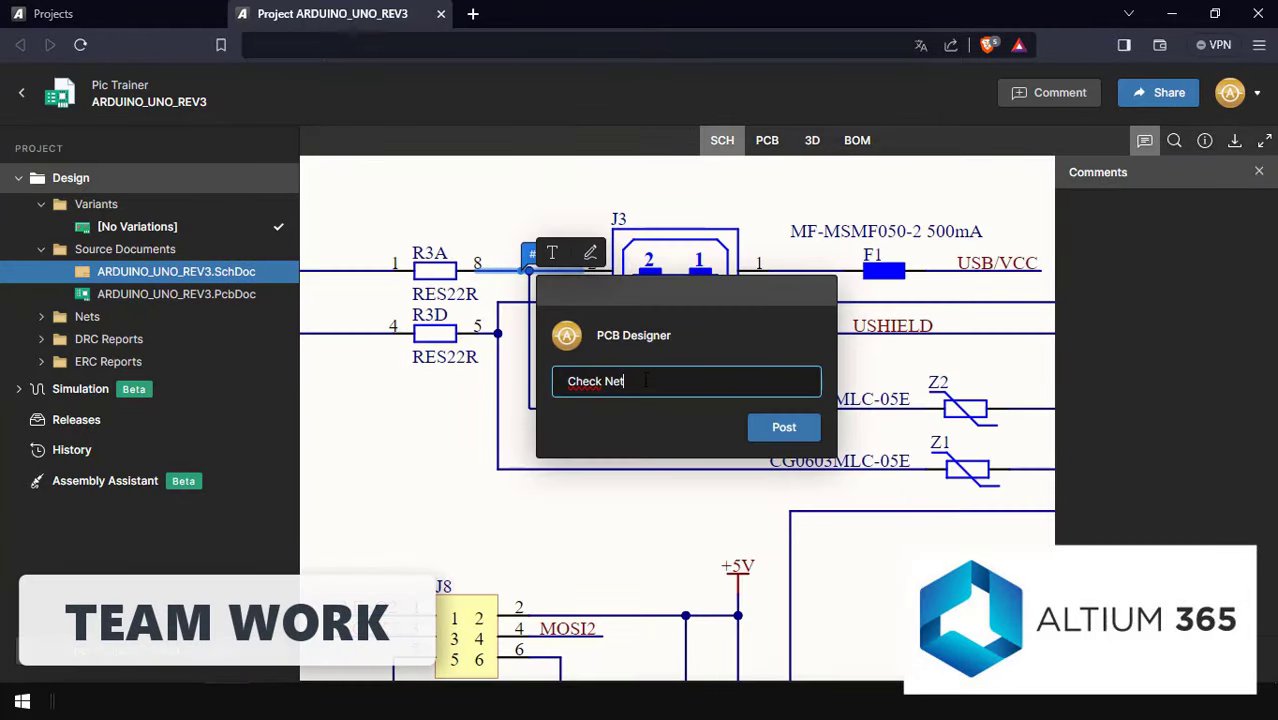
click(756, 428)
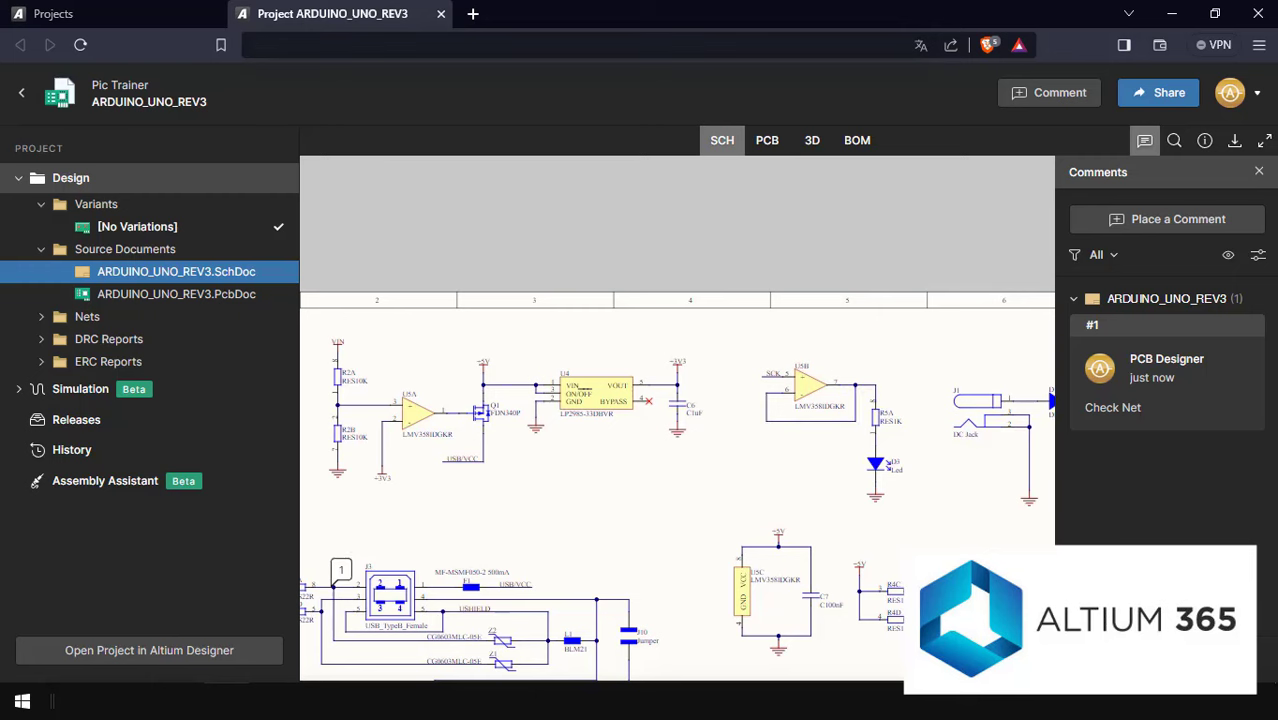
Place and post the comment "Add resistor" on the wire at the output of U5B, above resistor R5A.
click(1178, 219)
click(877, 386)
text(Add)
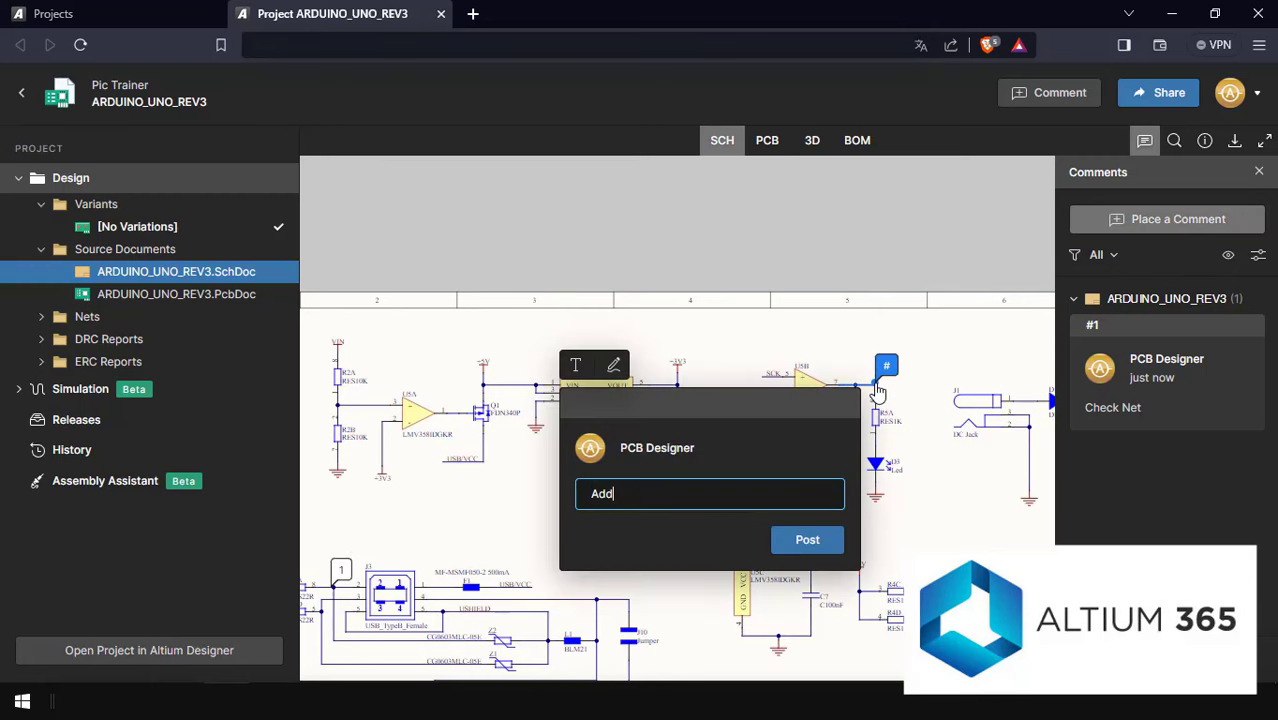
text( resistor)
click(807, 540)
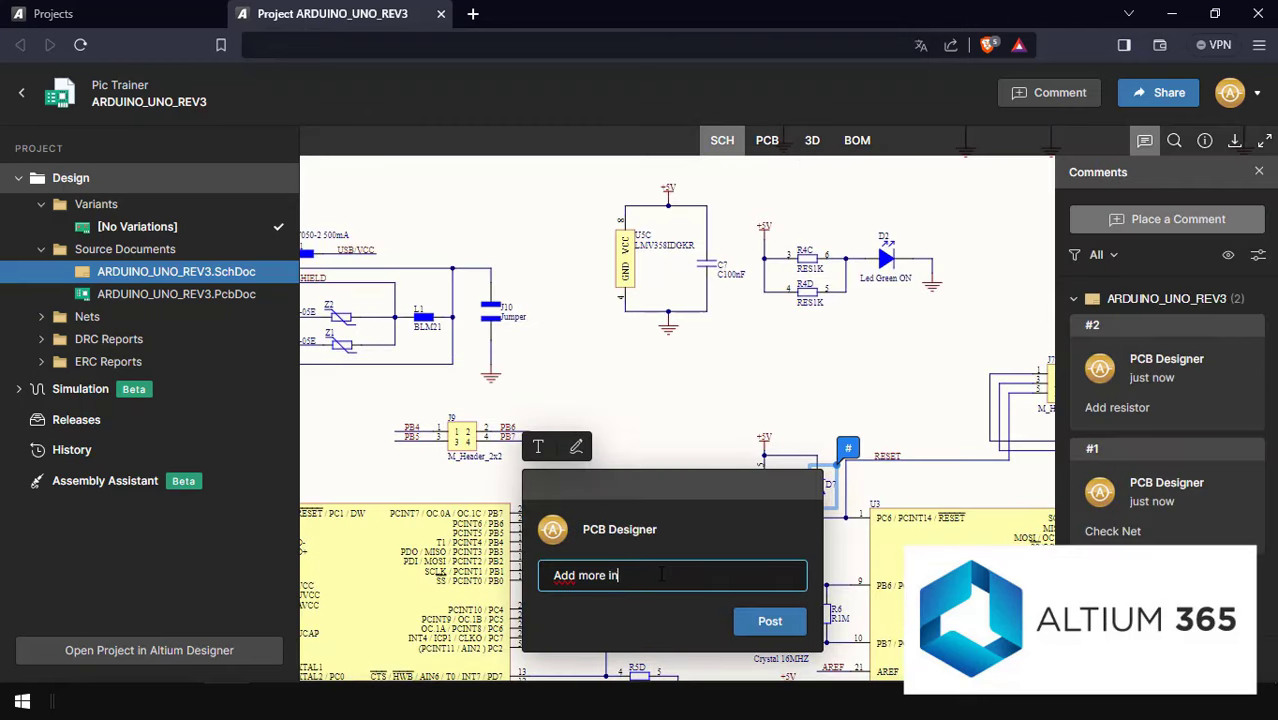
Post the comment "Add more information in schematic" on diode D7 near the RESET net.
text(mation in schematic)
click(765, 626)
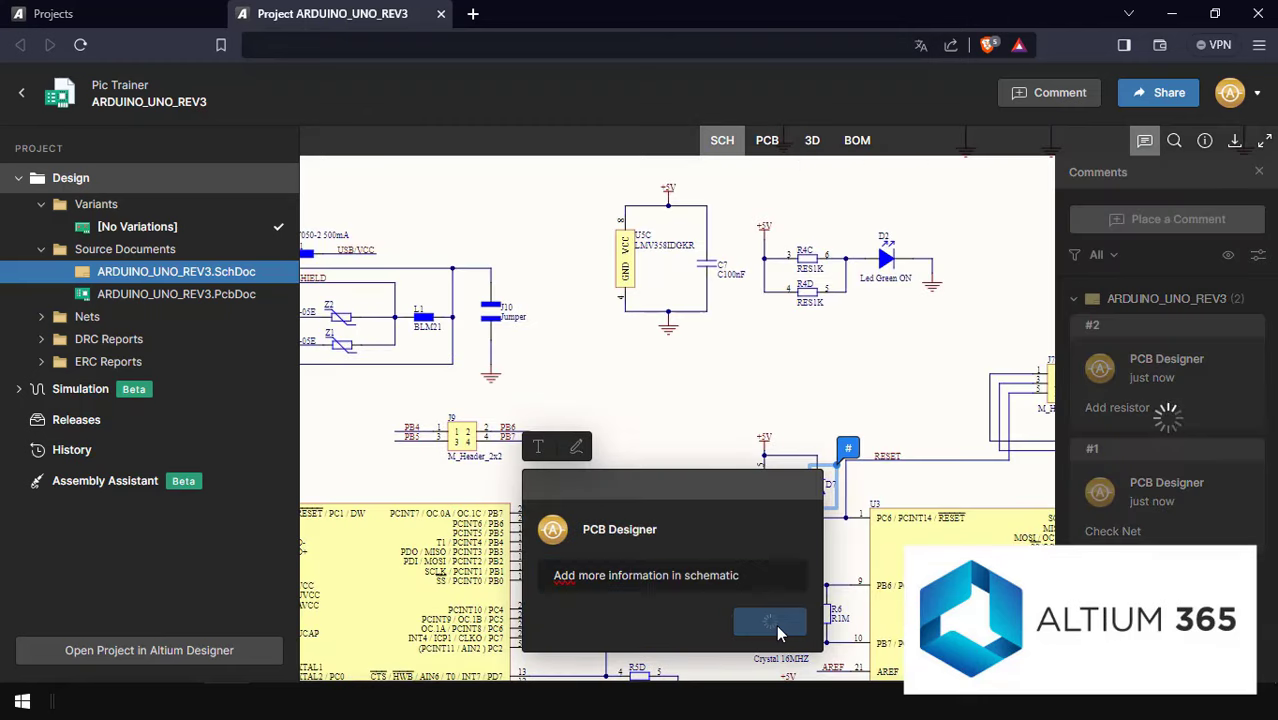
scroll(815, 376, down, 5)
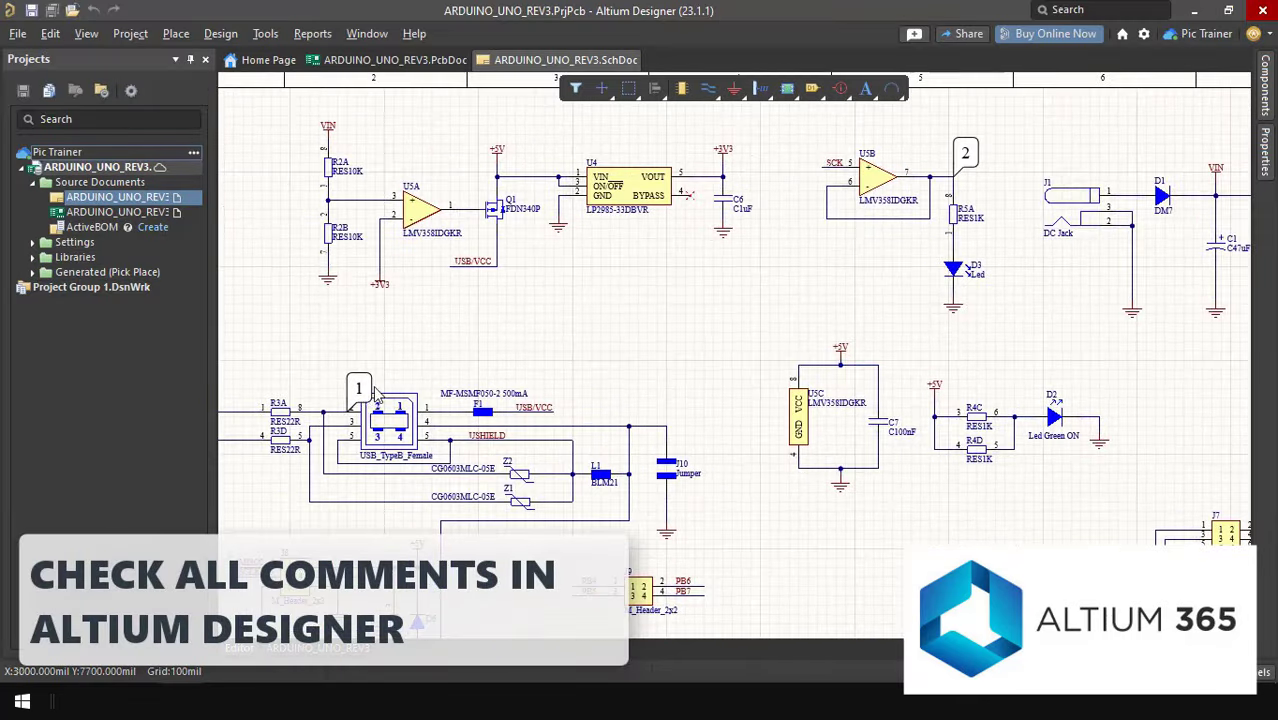
Review comment 1 beside the USB connector on the ARDUINO_UNO_REV3 schematic in Altium Designer.
click(358, 388)
click(617, 420)
click(1229, 181)
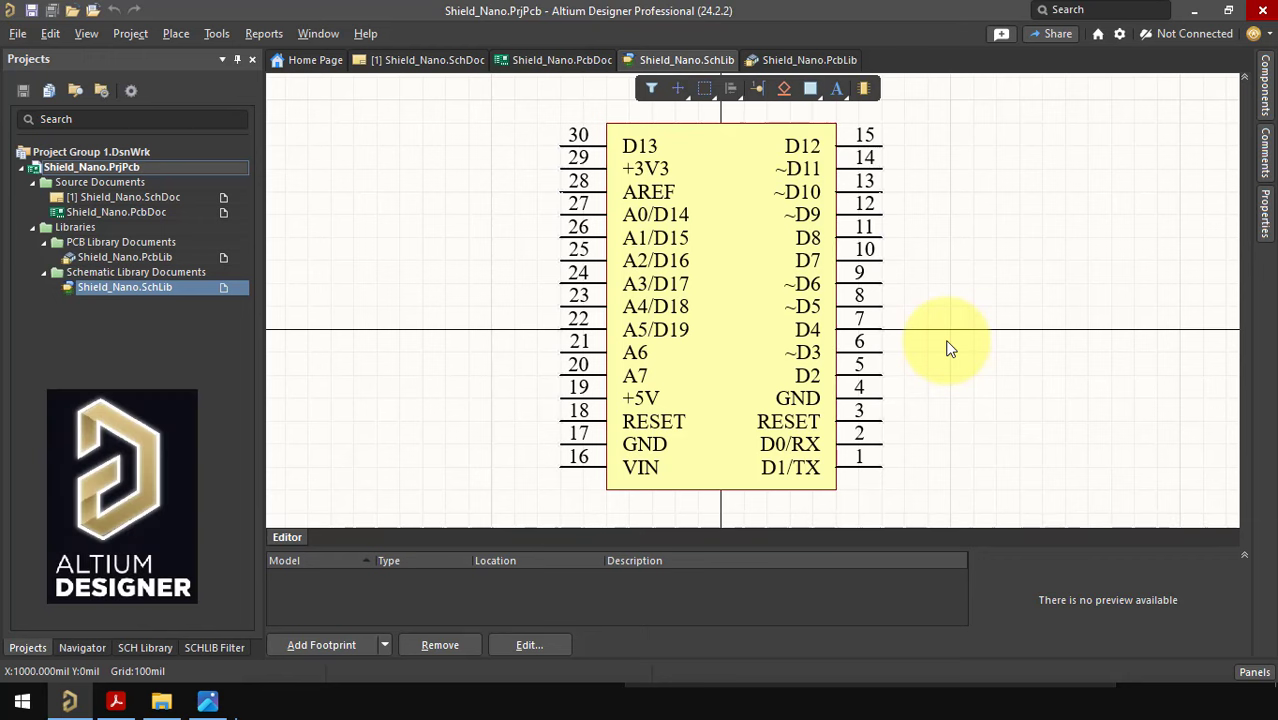
Open Shield_Nano.PcbLib with its footprint list and start the Footprint Wizard.
double_click(155, 258)
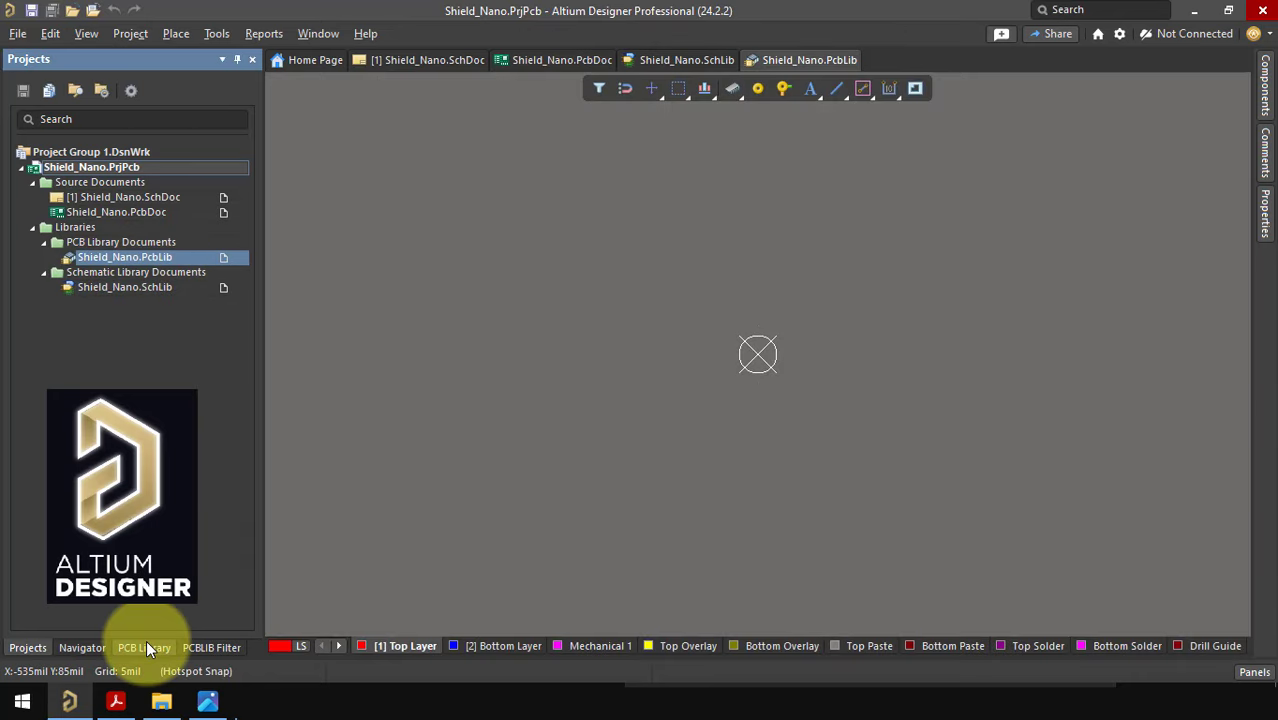
click(146, 648)
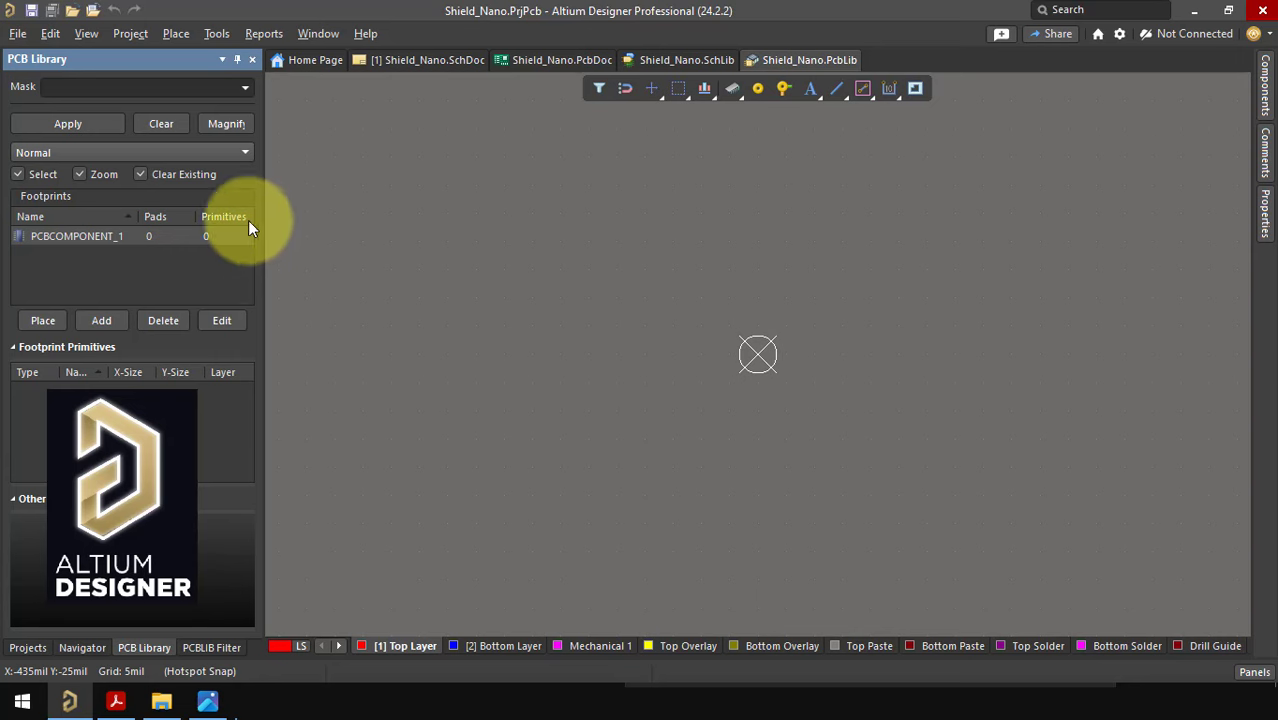
click(218, 34)
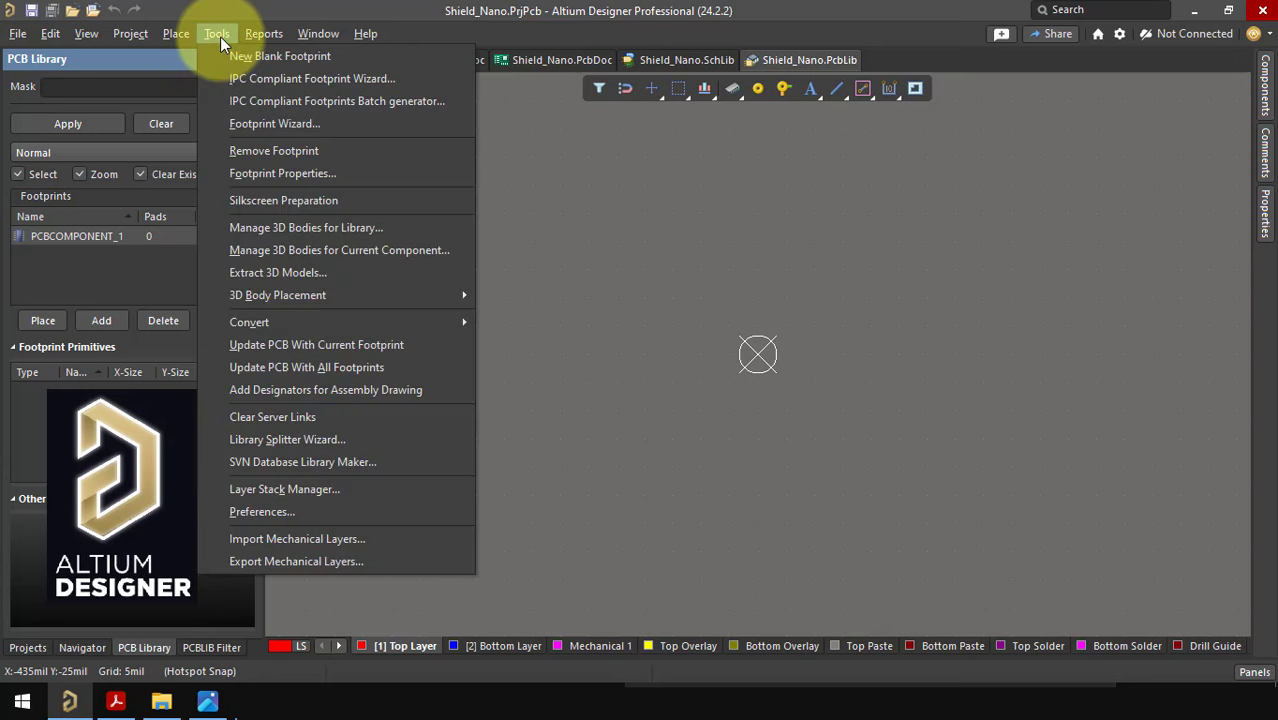
click(250, 124)
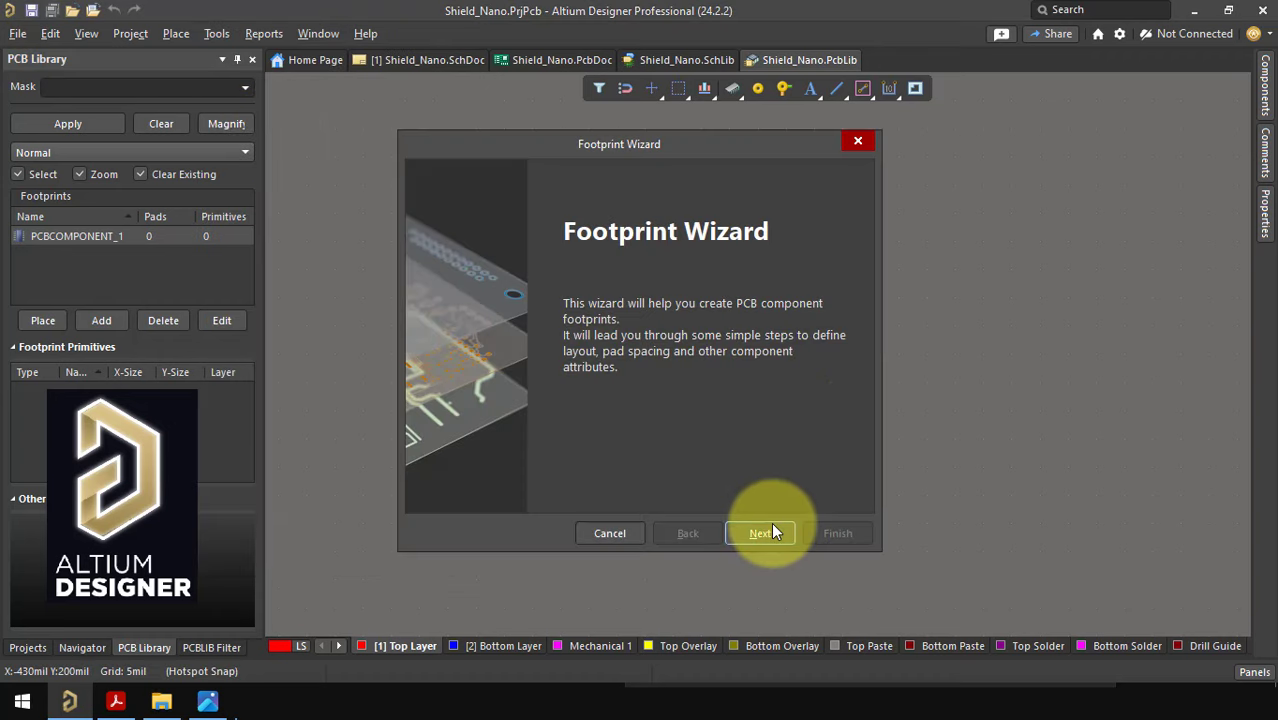
Choose the Dual In-line Packages (DIP) pattern with Metric (mm) units and continue to the pad dimensions.
click(768, 532)
scroll(720, 341, down, 1)
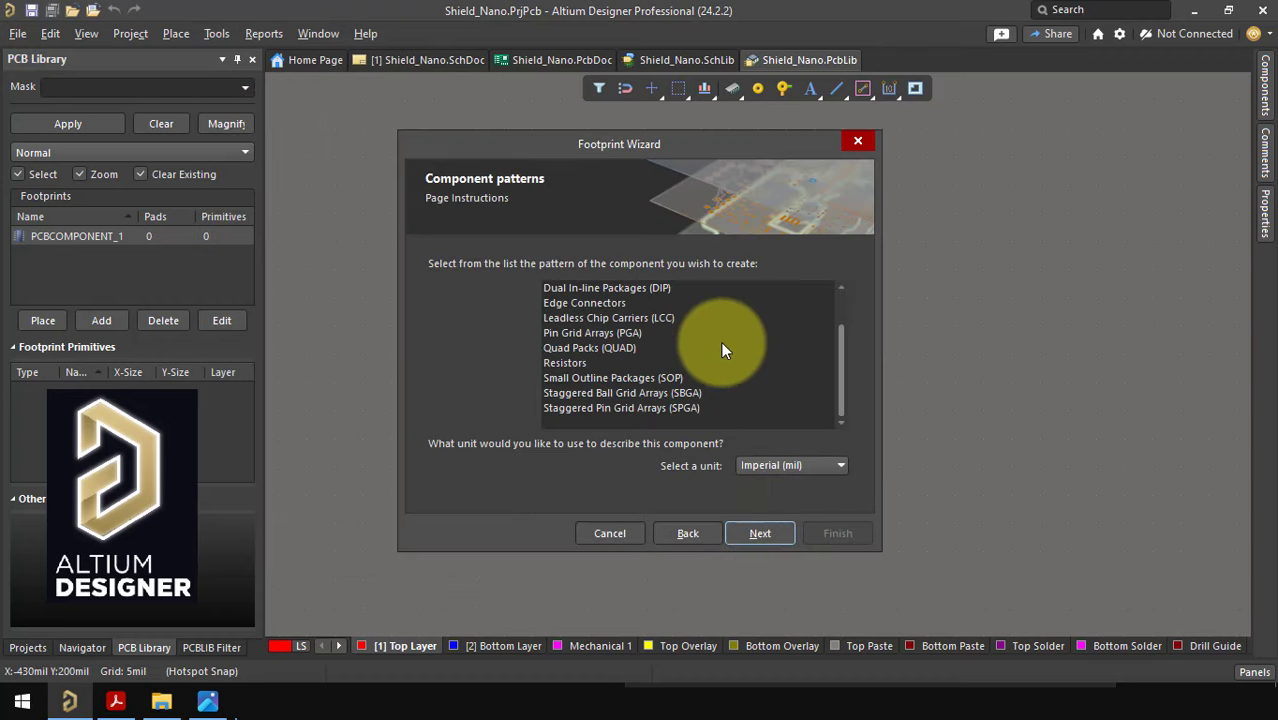
scroll(720, 345, up, 1)
click(700, 334)
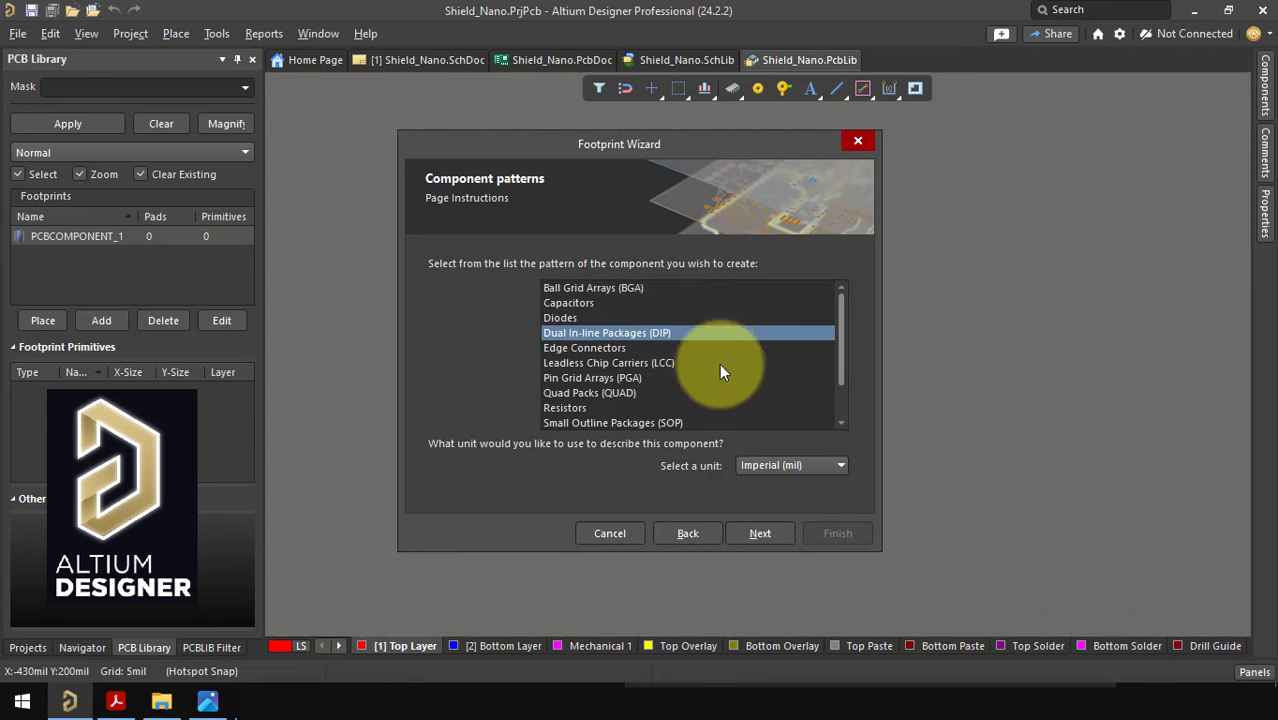
click(773, 465)
click(781, 488)
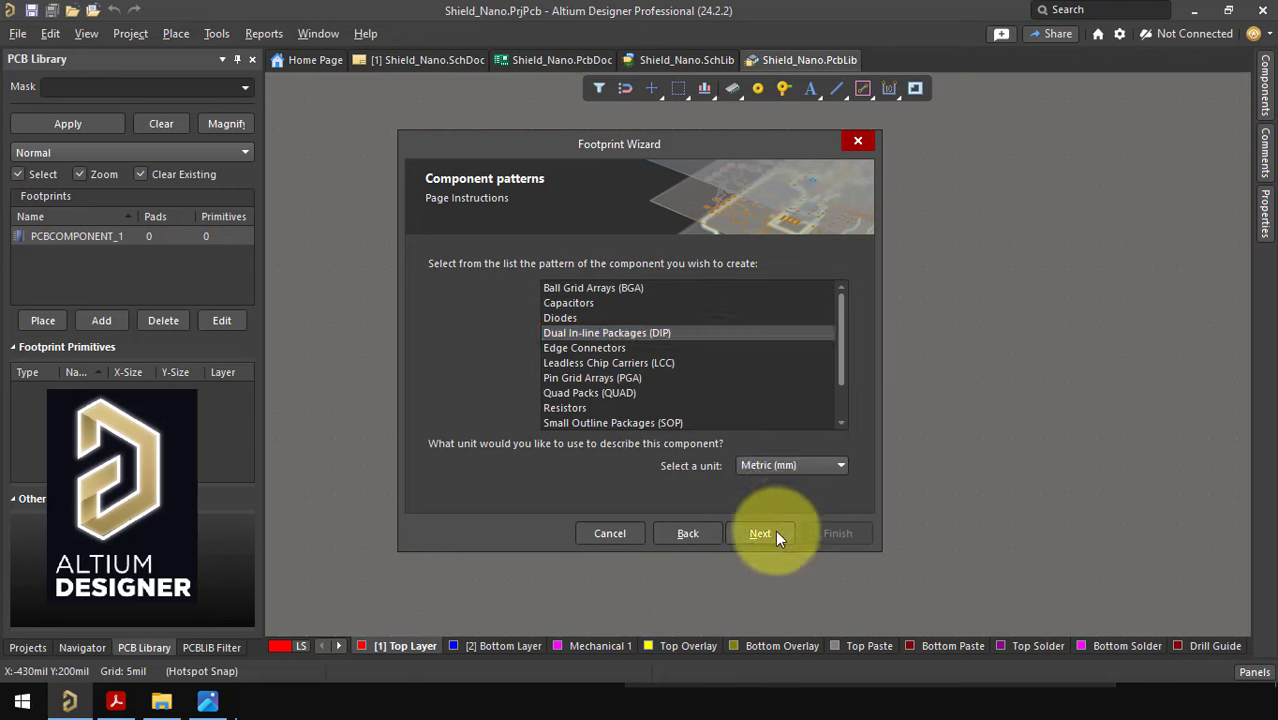
click(772, 538)
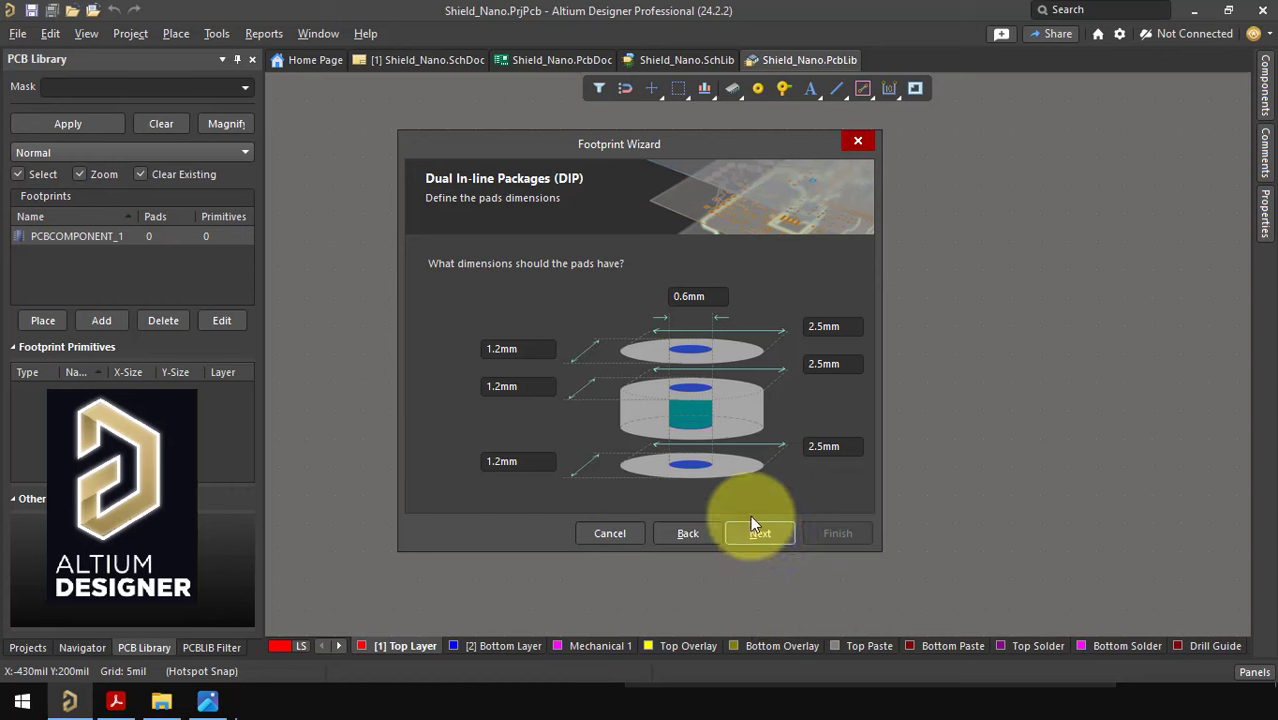
Set the pad height to 1.6 mm on the top, inner and bottom layers.
click(702, 297)
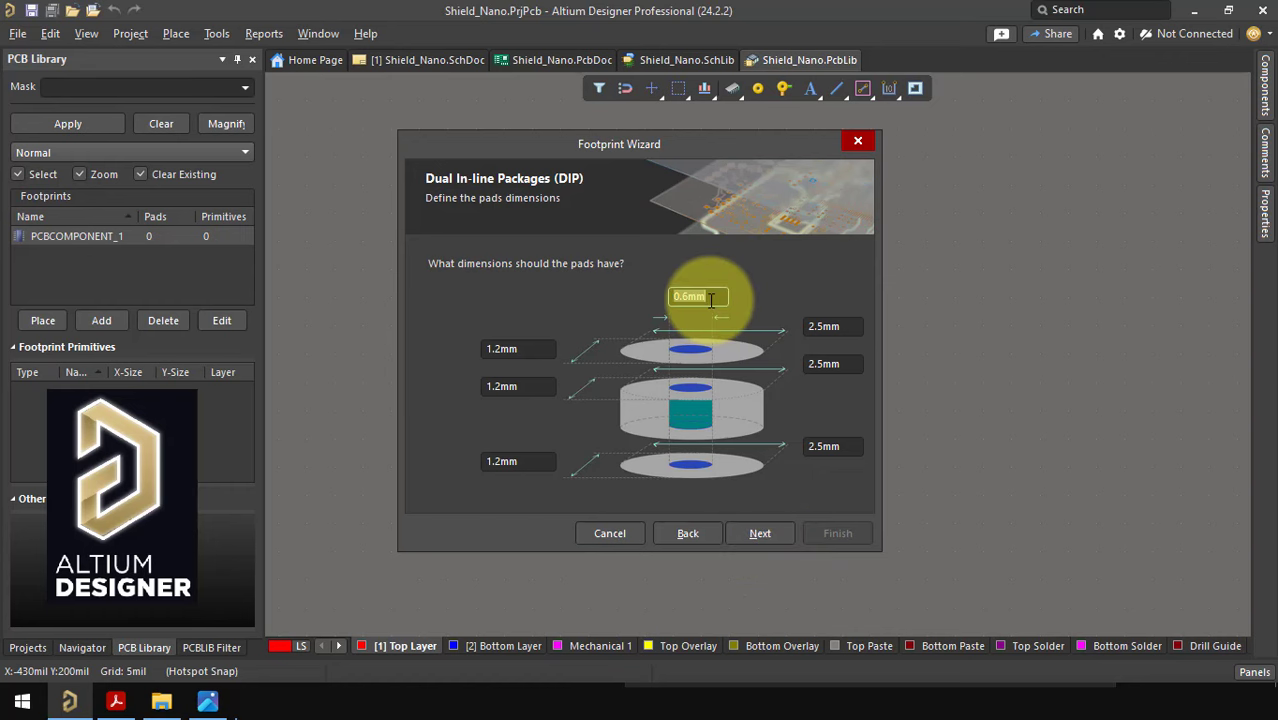
click(546, 346)
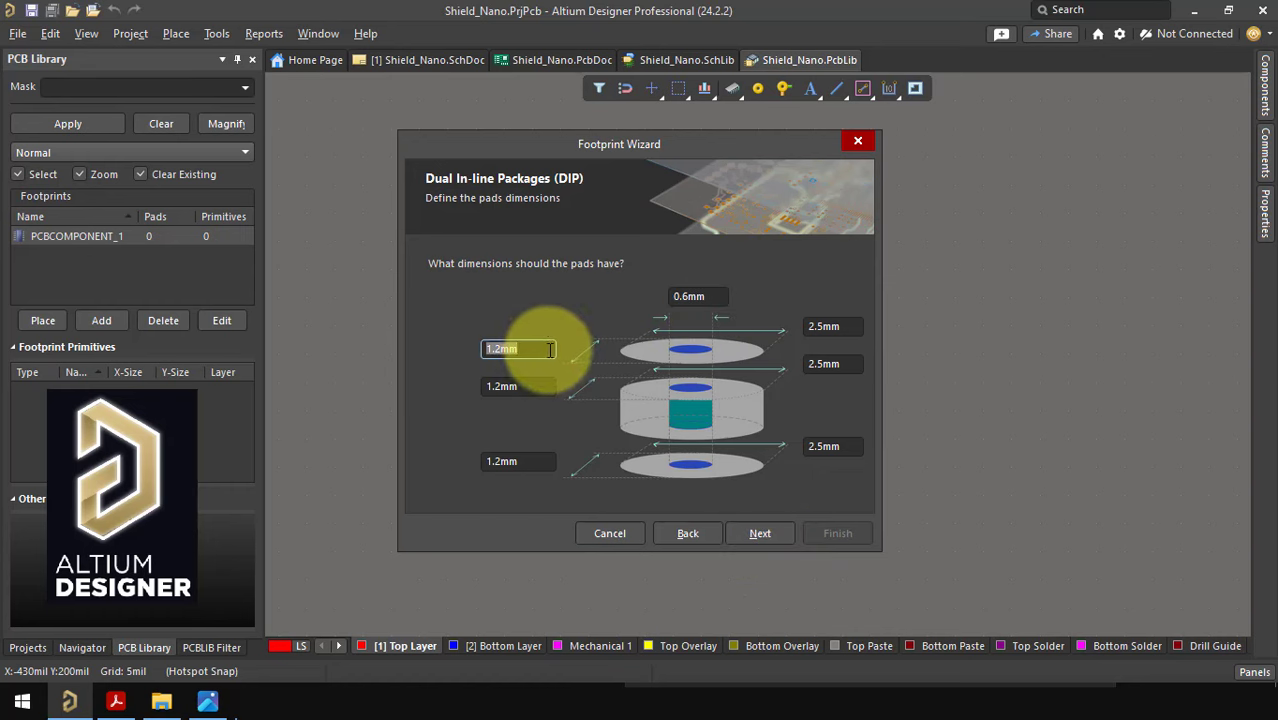
text(1.6)
key(Tab)
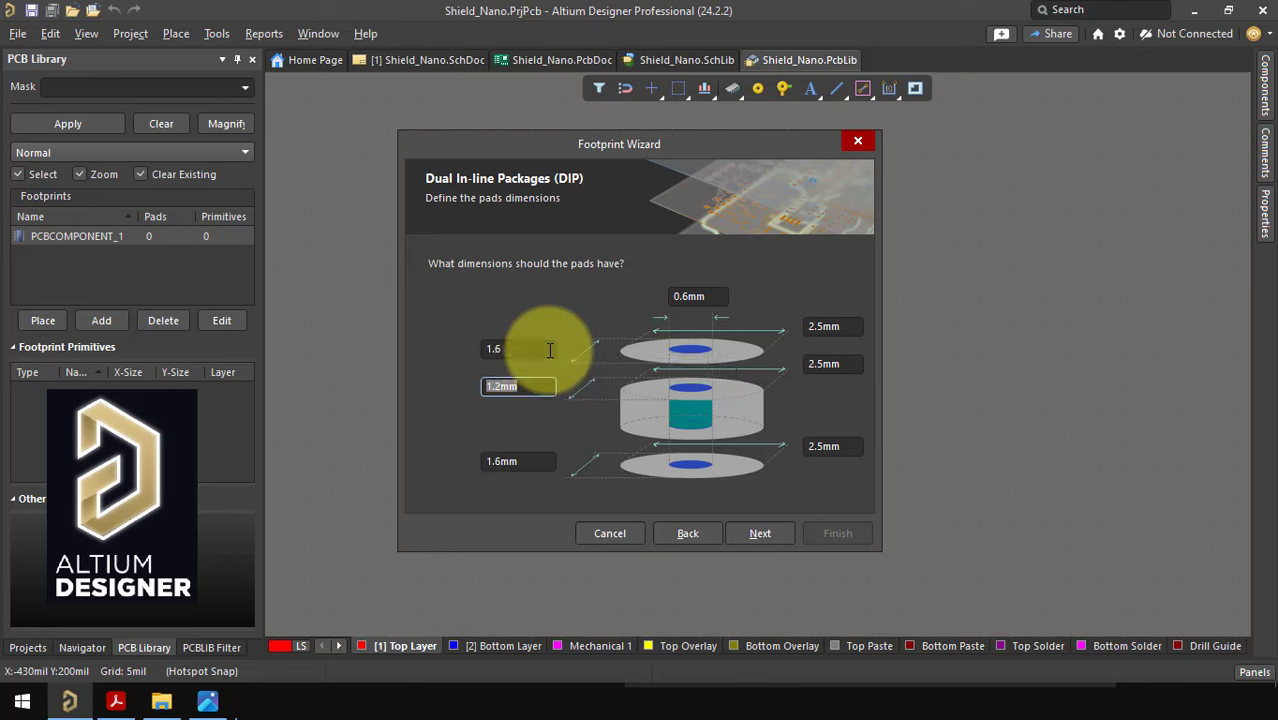
text(1.6)
key(Tab)
text(1.)
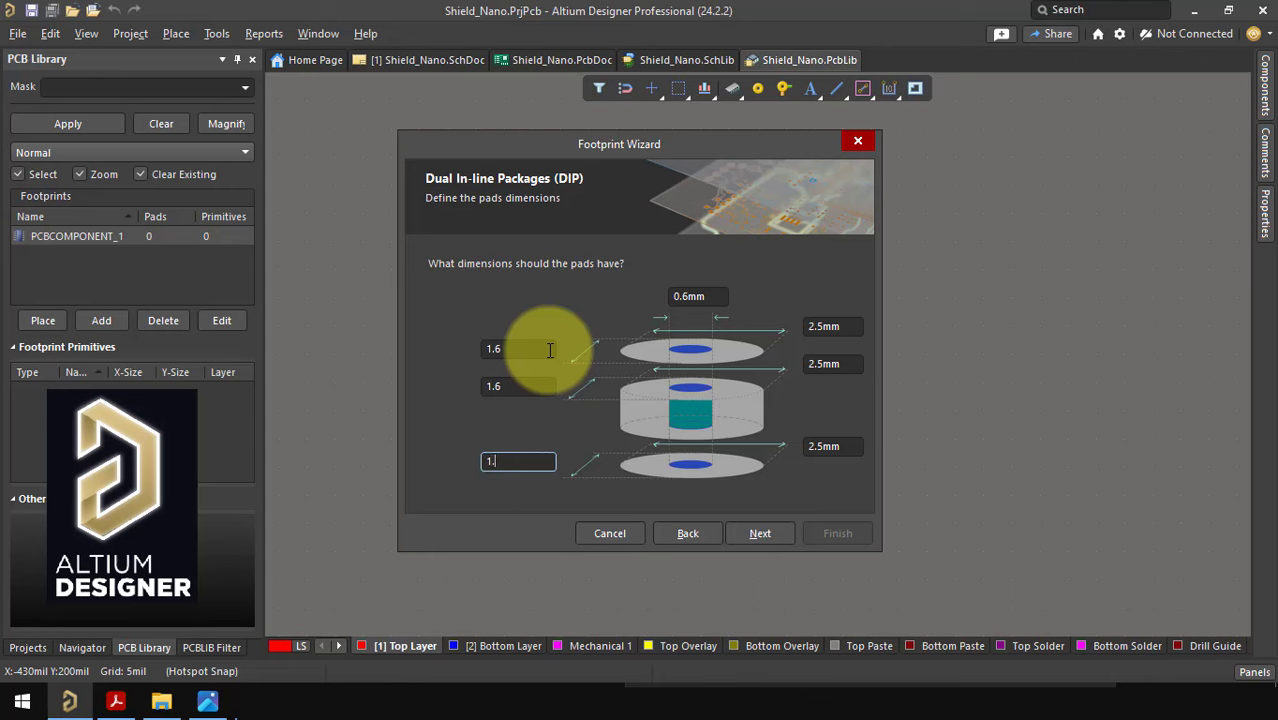
text(6)
key(Tab)
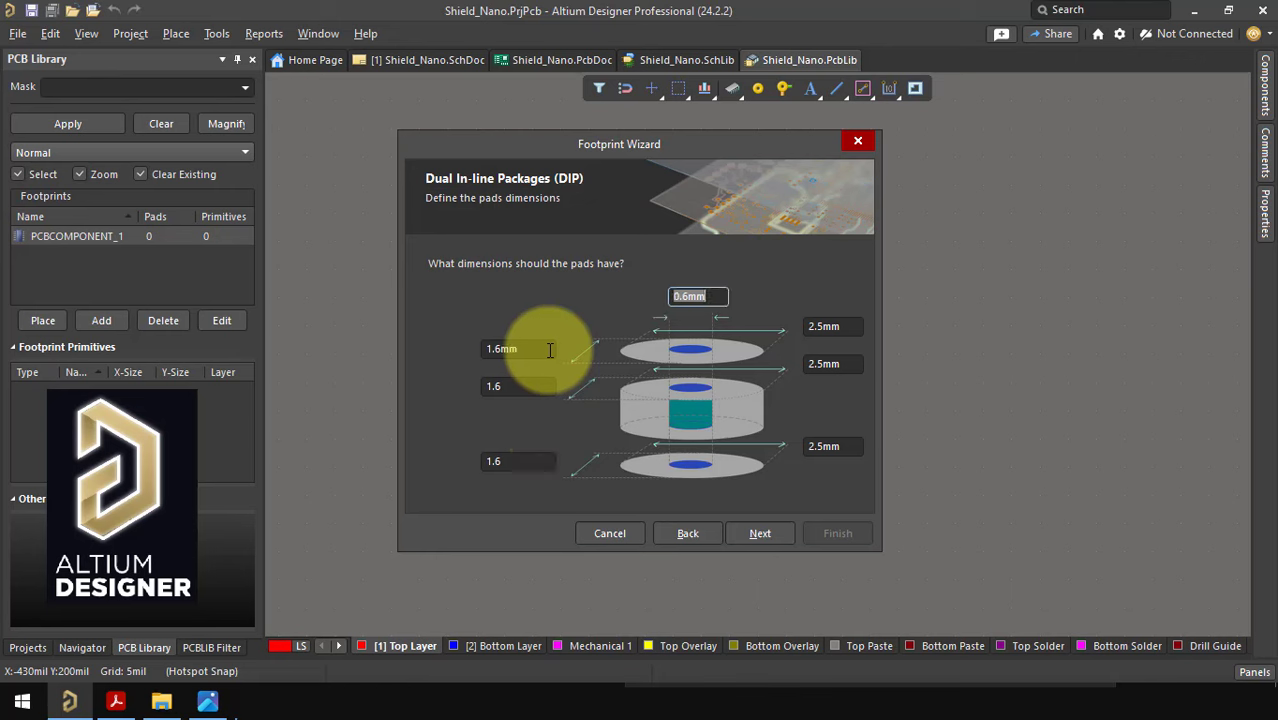
Set the pad hole to 1.1 mm and the pad width to 2 mm on all layers, and continue to the pad layout.
text(1.1)
key(Tab)
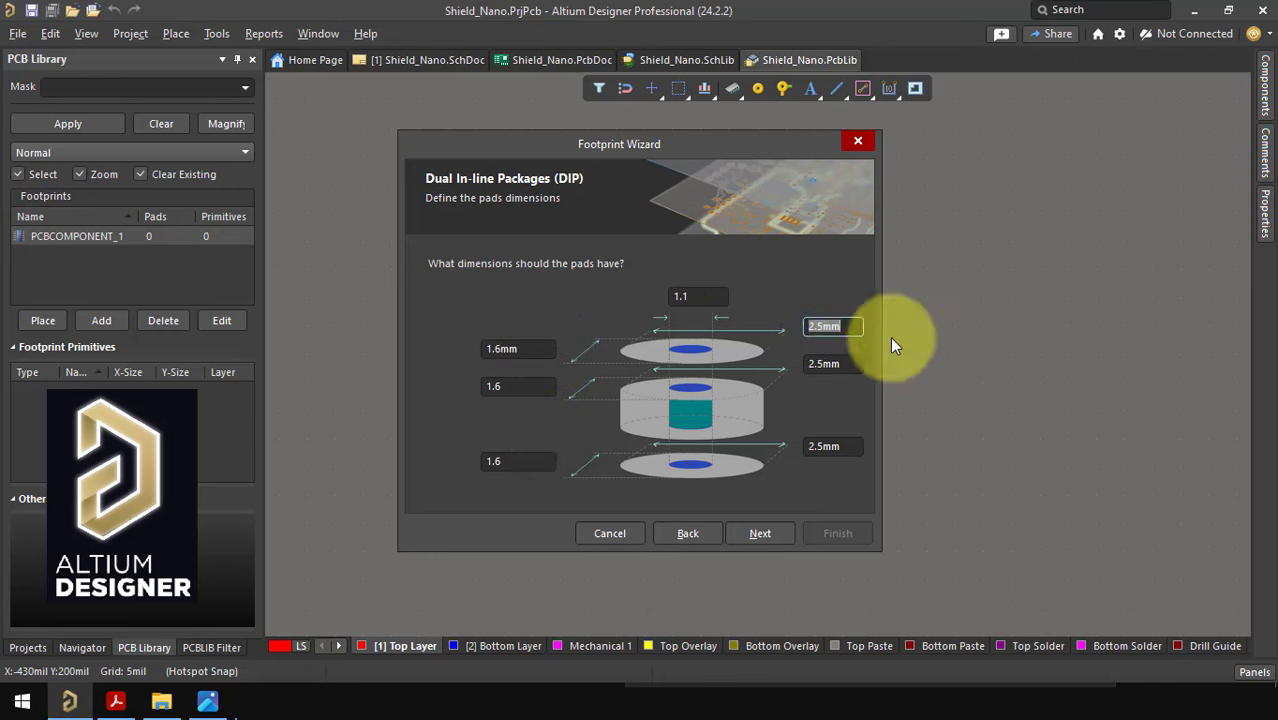
text(2)
key(Tab)
text(2)
key(Tab)
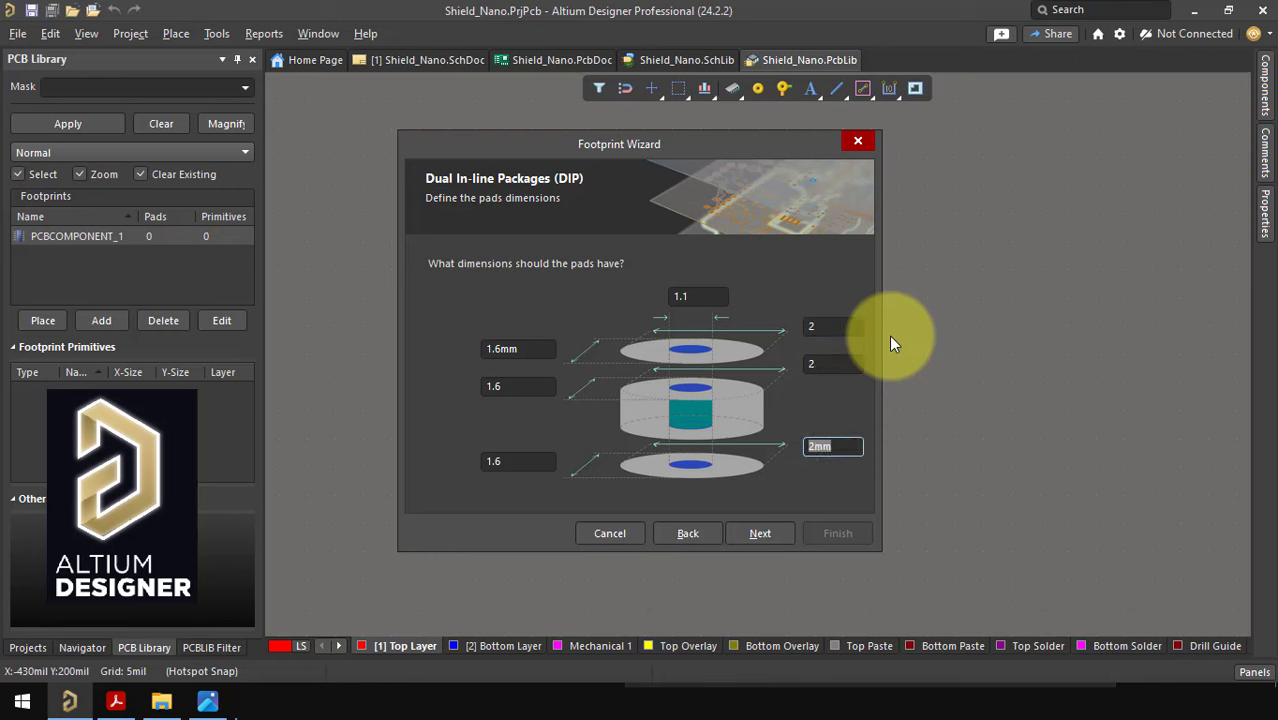
click(774, 533)
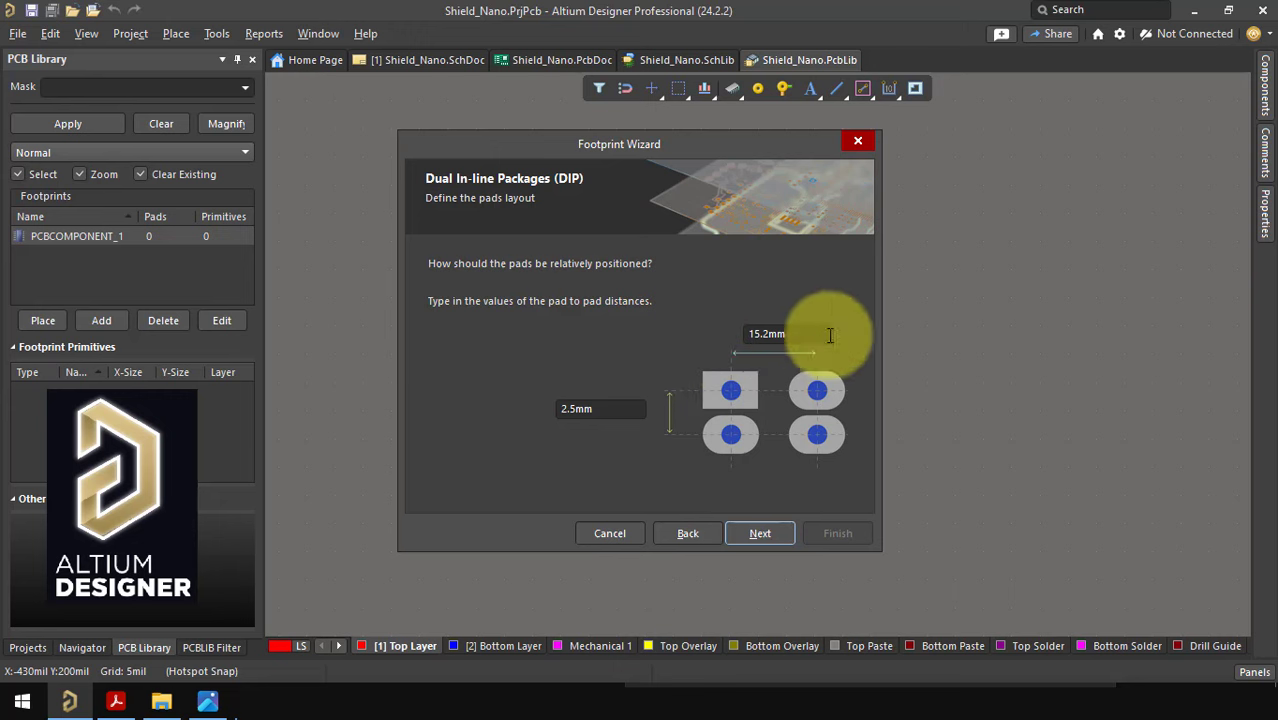
Consult the Arduino Nano dimension drawing, set the row spacing to 15.24 mm and the pad pitch to 2.54 mm, and continue.
click(207, 701)
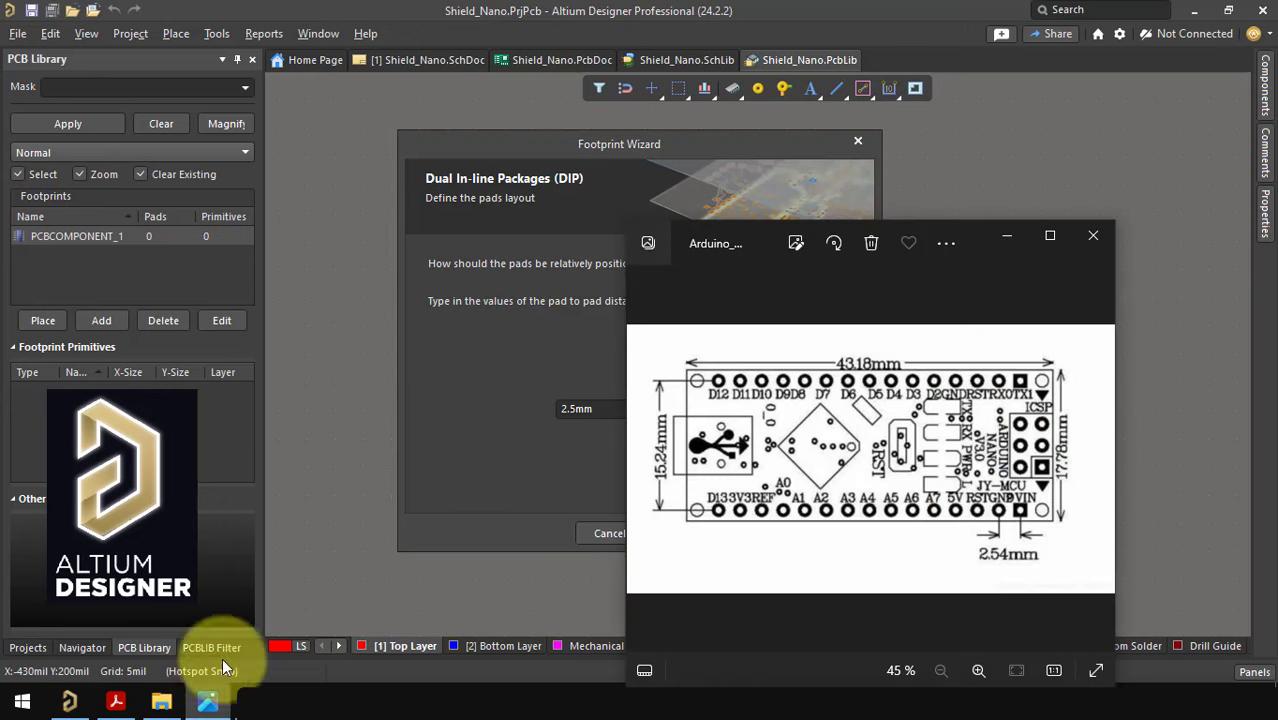
drag(971, 241, 1054, 169)
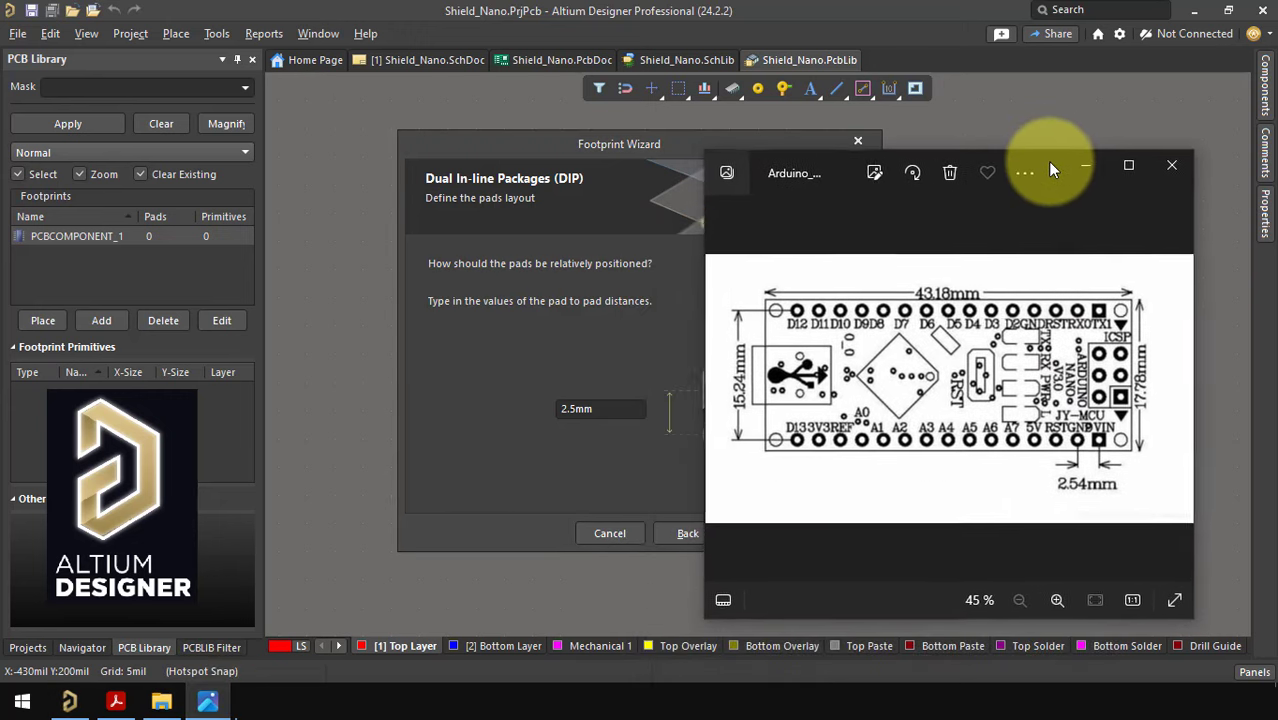
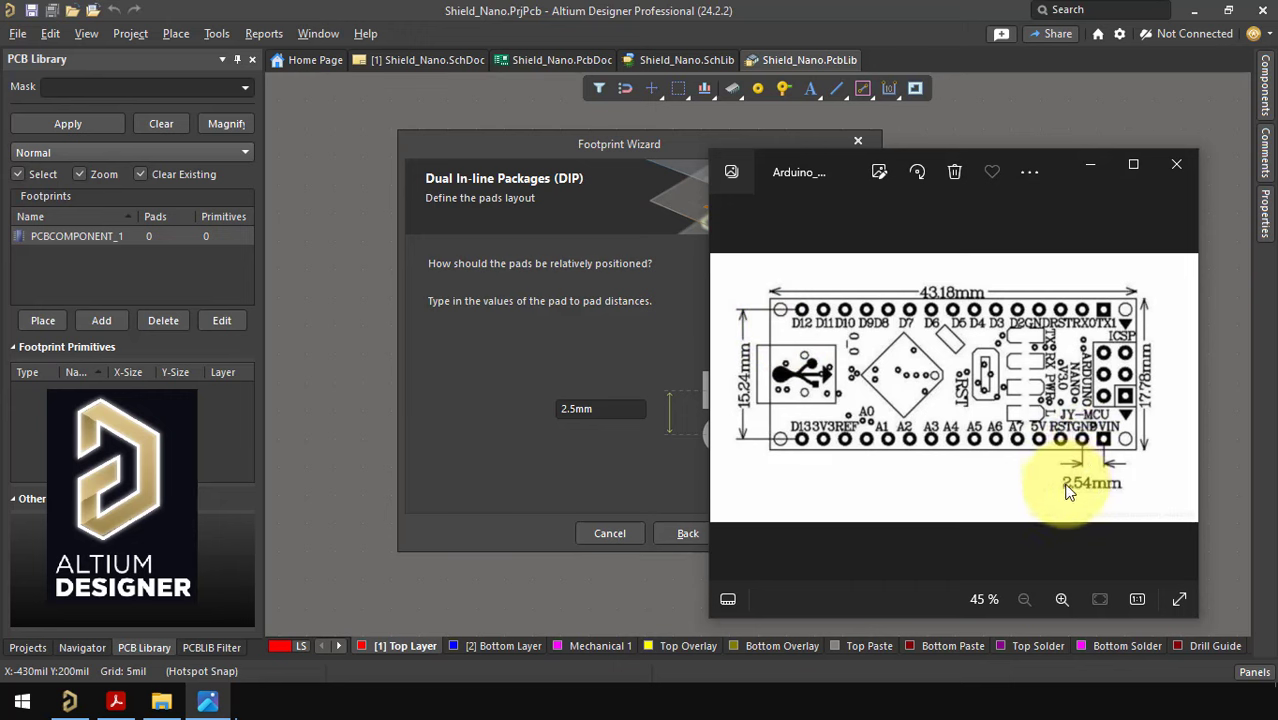
click(1089, 164)
double_click(824, 334)
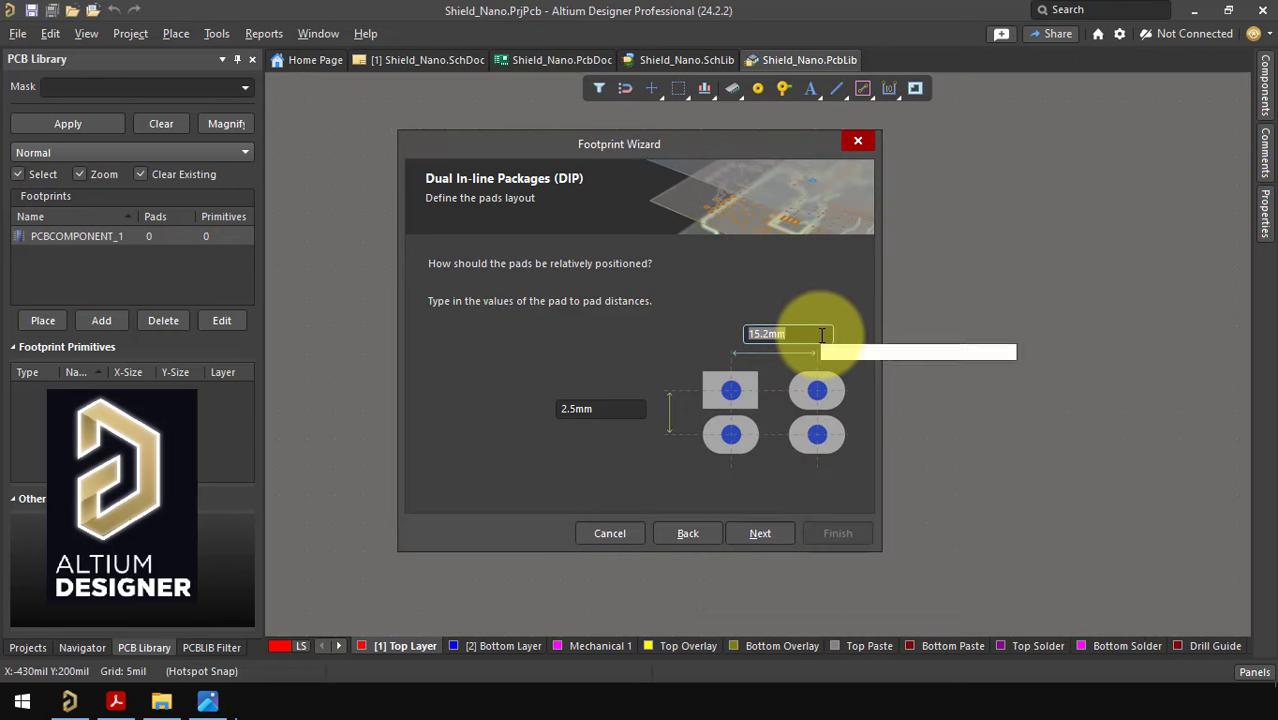
text(15.)
double_click(628, 411)
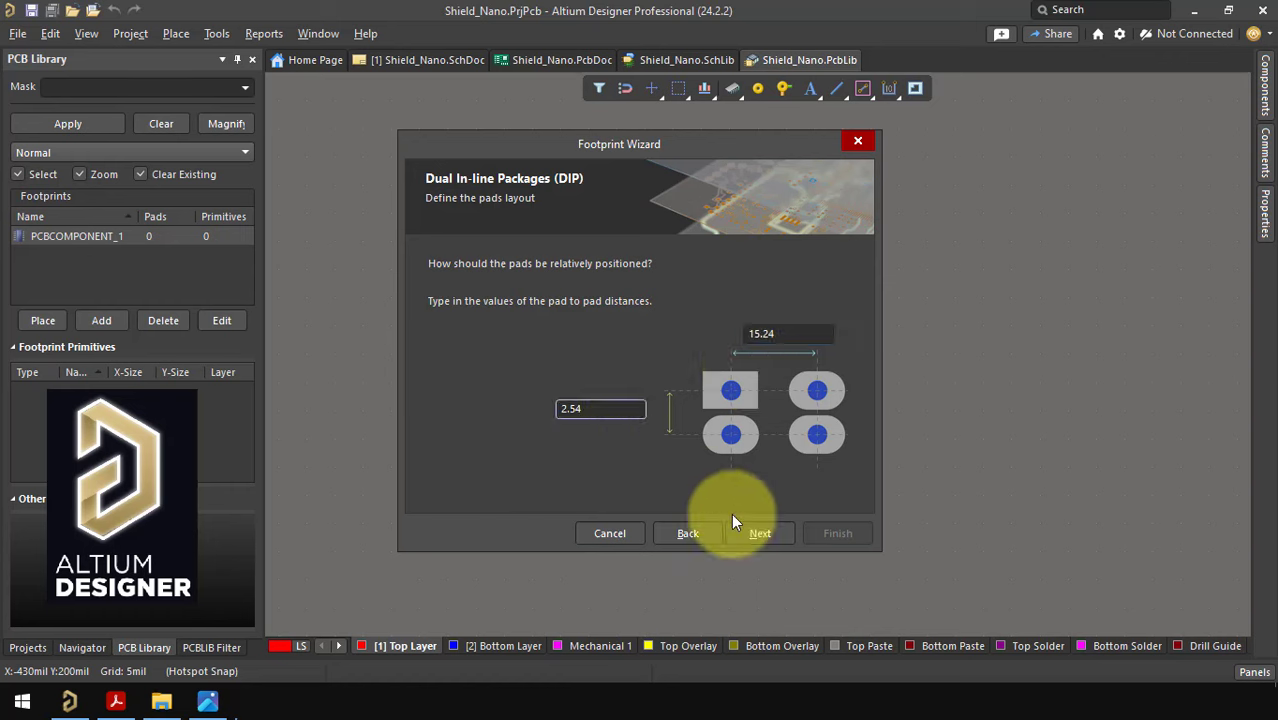
click(768, 533)
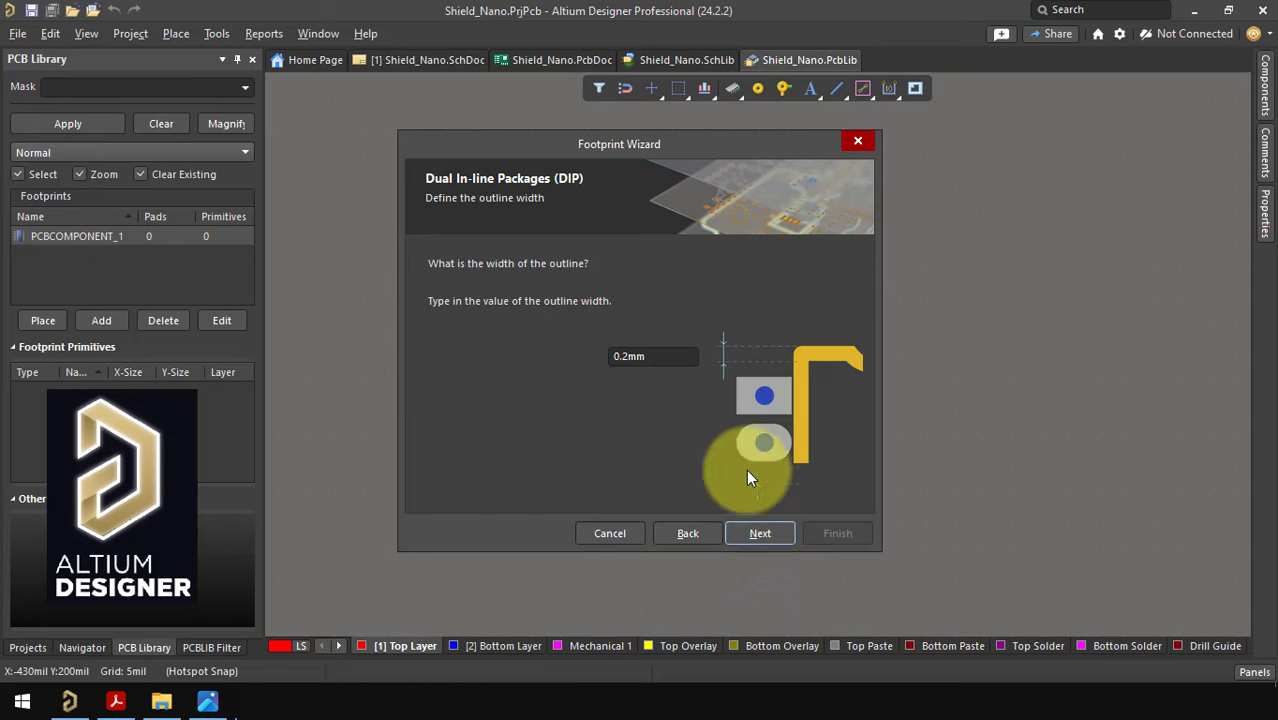
Keep the 0.2 mm outline width, set the DIP to 30 pads, keep the name DIP30 and finish the footprint wizard.
click(758, 530)
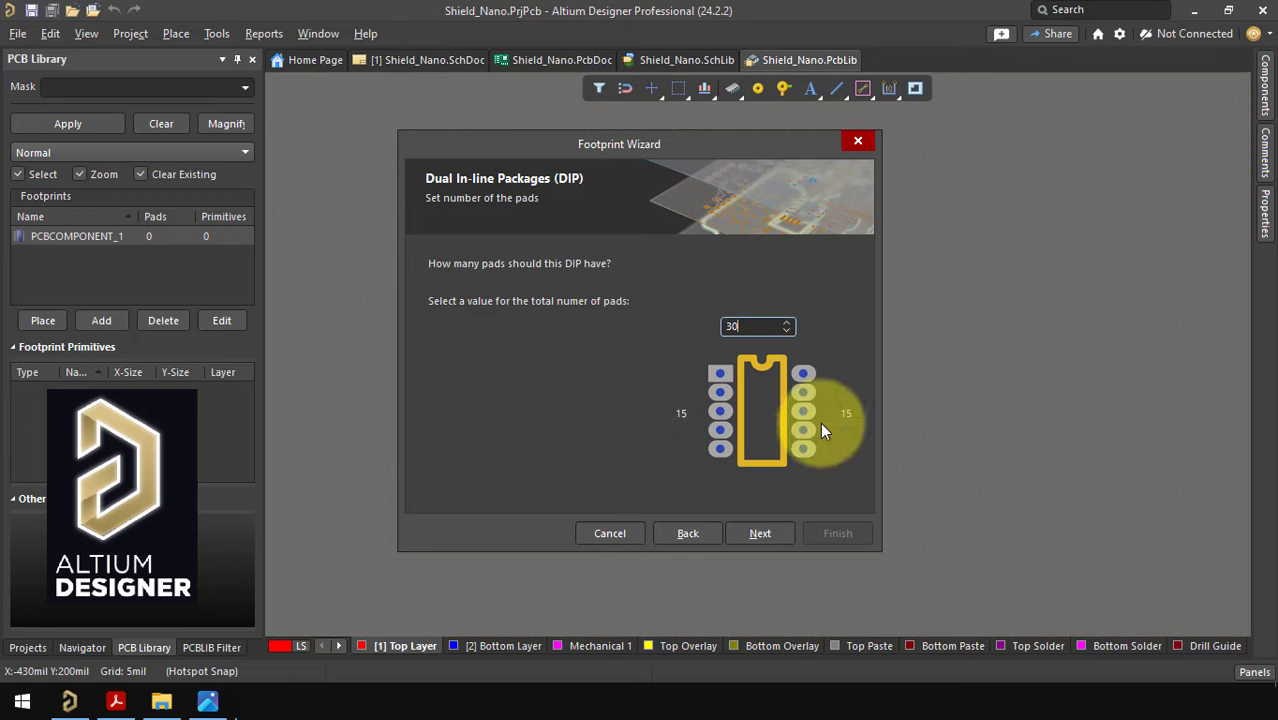
click(770, 533)
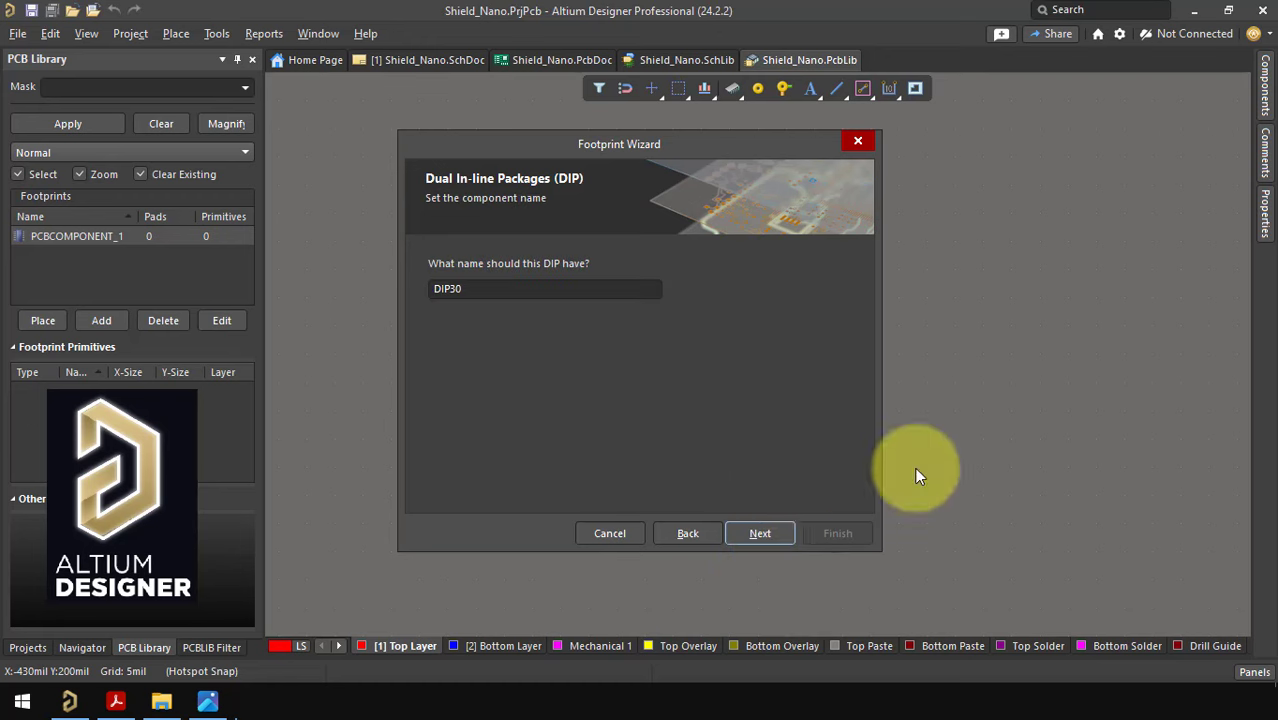
click(770, 528)
click(811, 524)
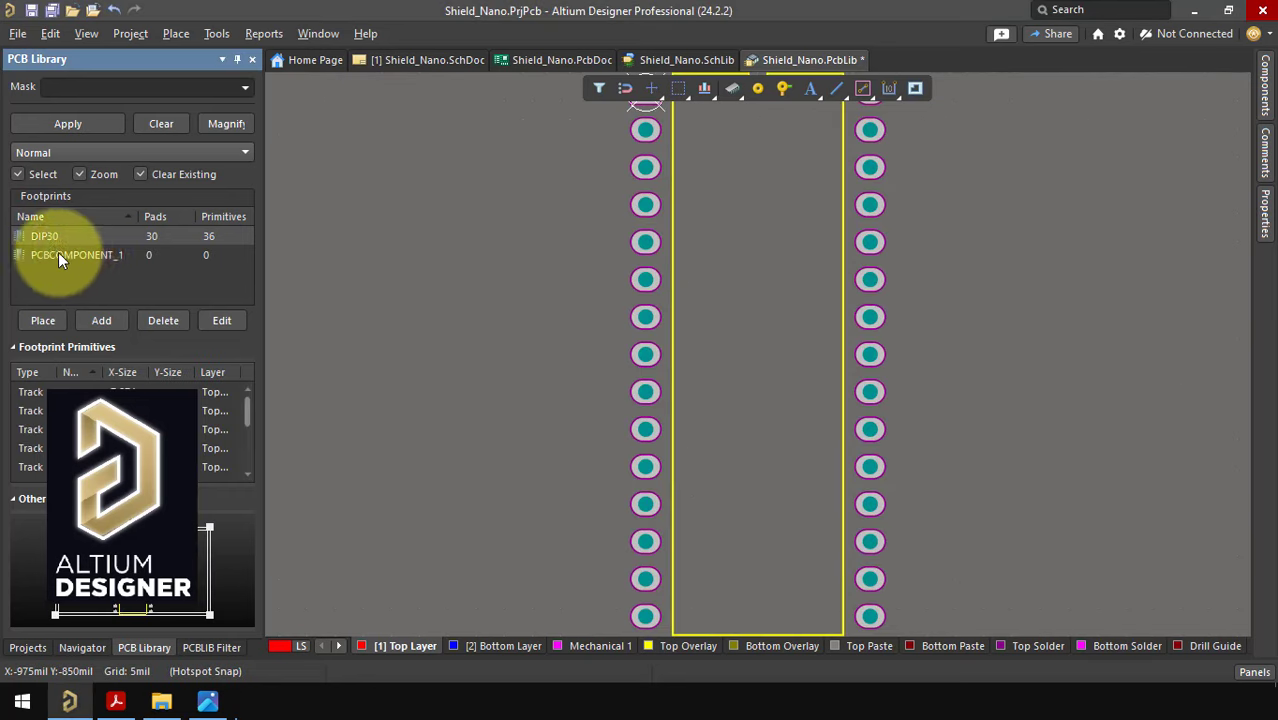
Delete the empty footprint PCBCOMPONENT_1 from the library and display the DIP30 footprint.
click(88, 257)
right_click(88, 257)
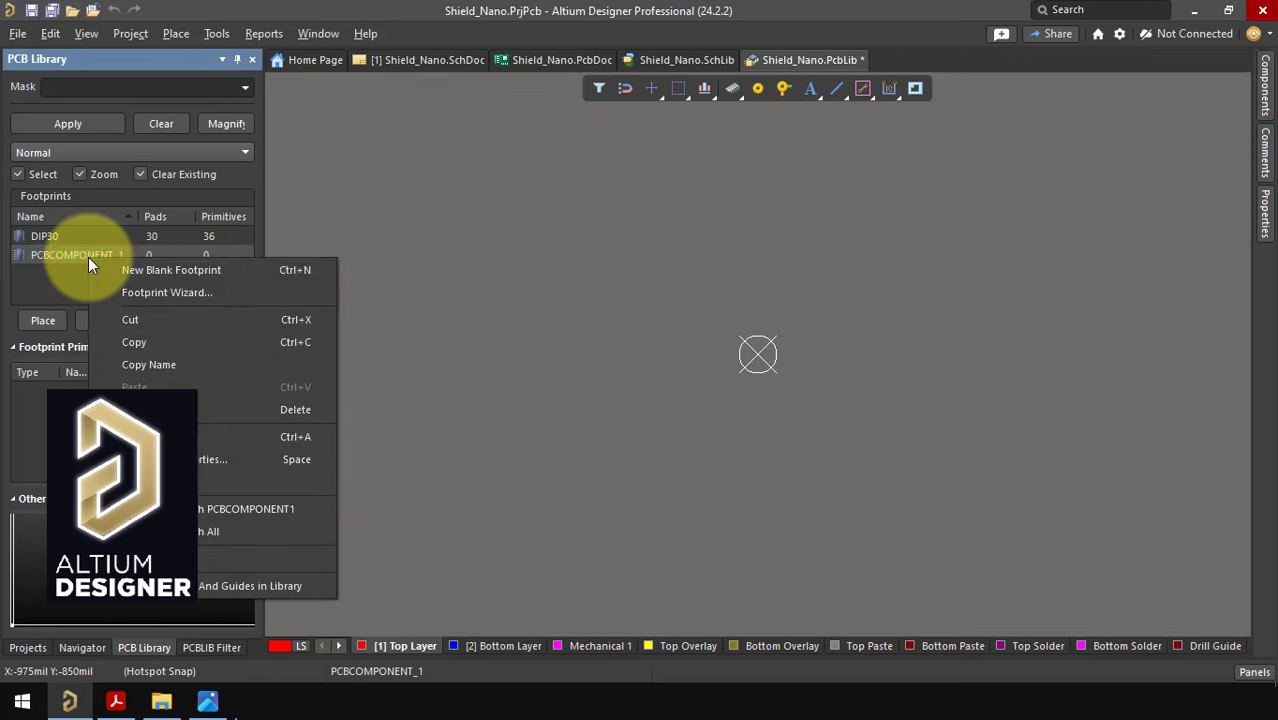
click(160, 409)
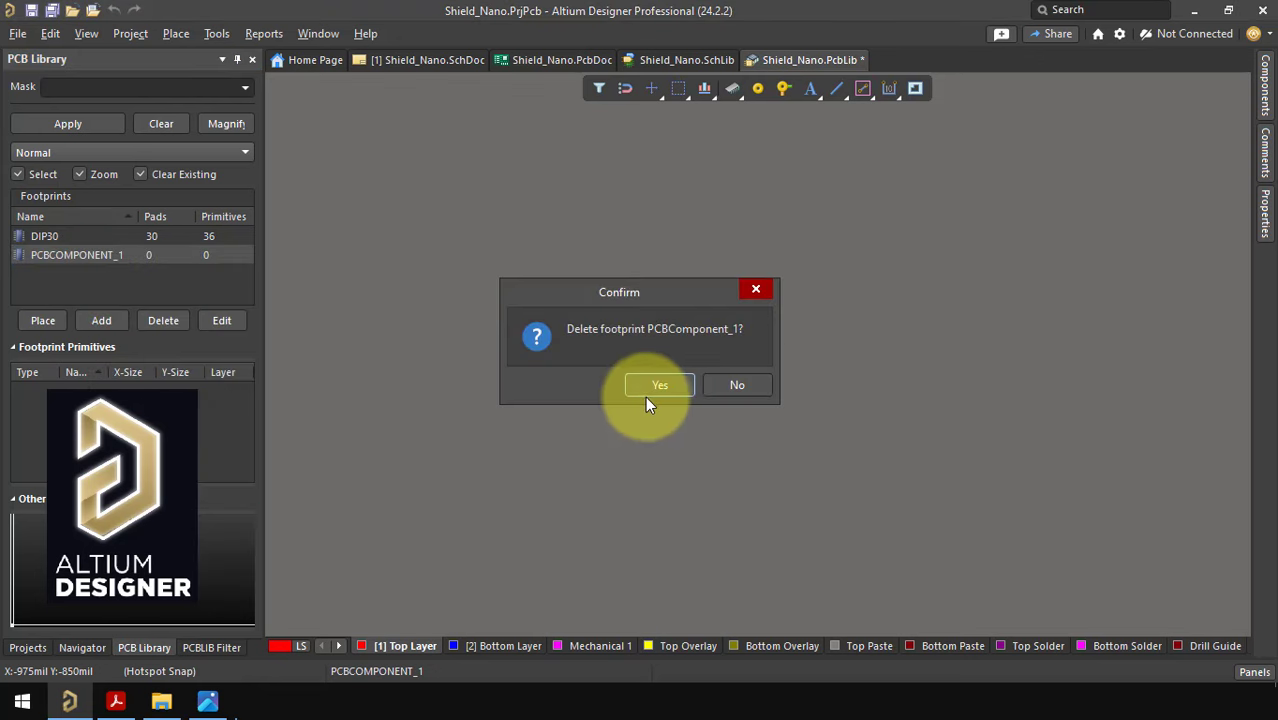
click(646, 394)
click(95, 238)
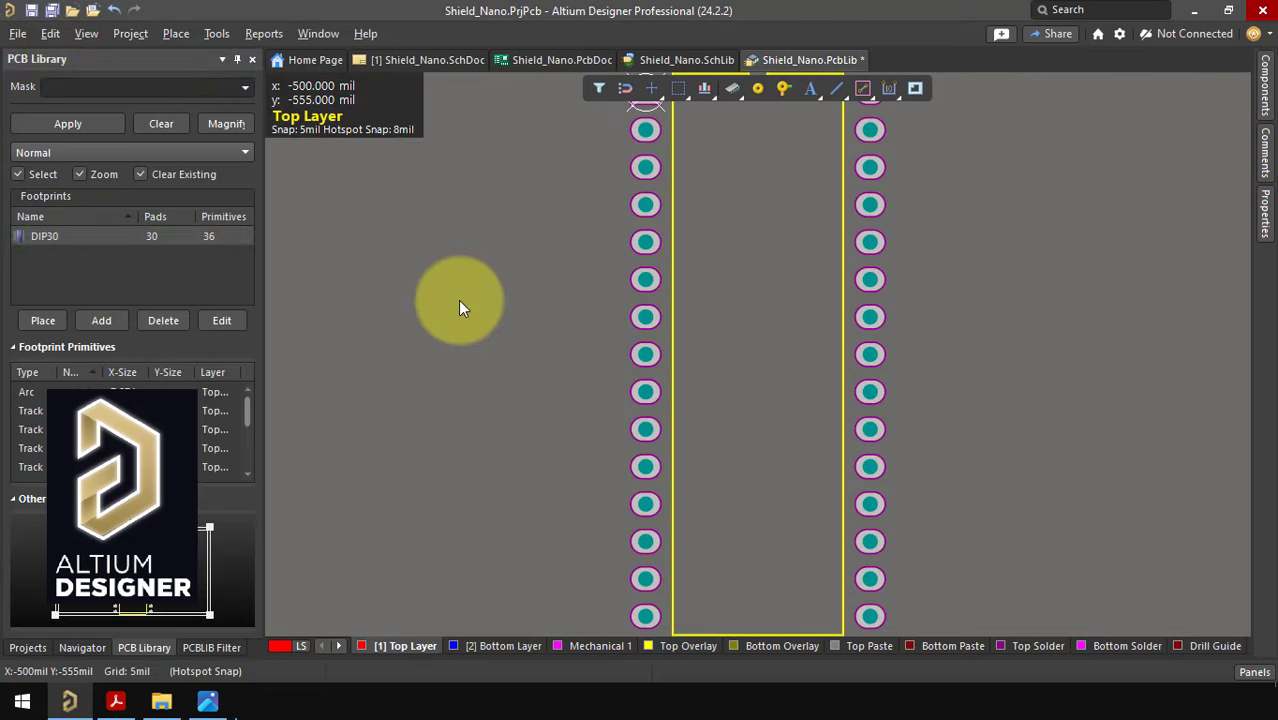
Delete the whole overlay outline of DIP30, including the notch arc, leaving only the pads, and save the library.
ctrl+scroll(458, 300, down, 1)
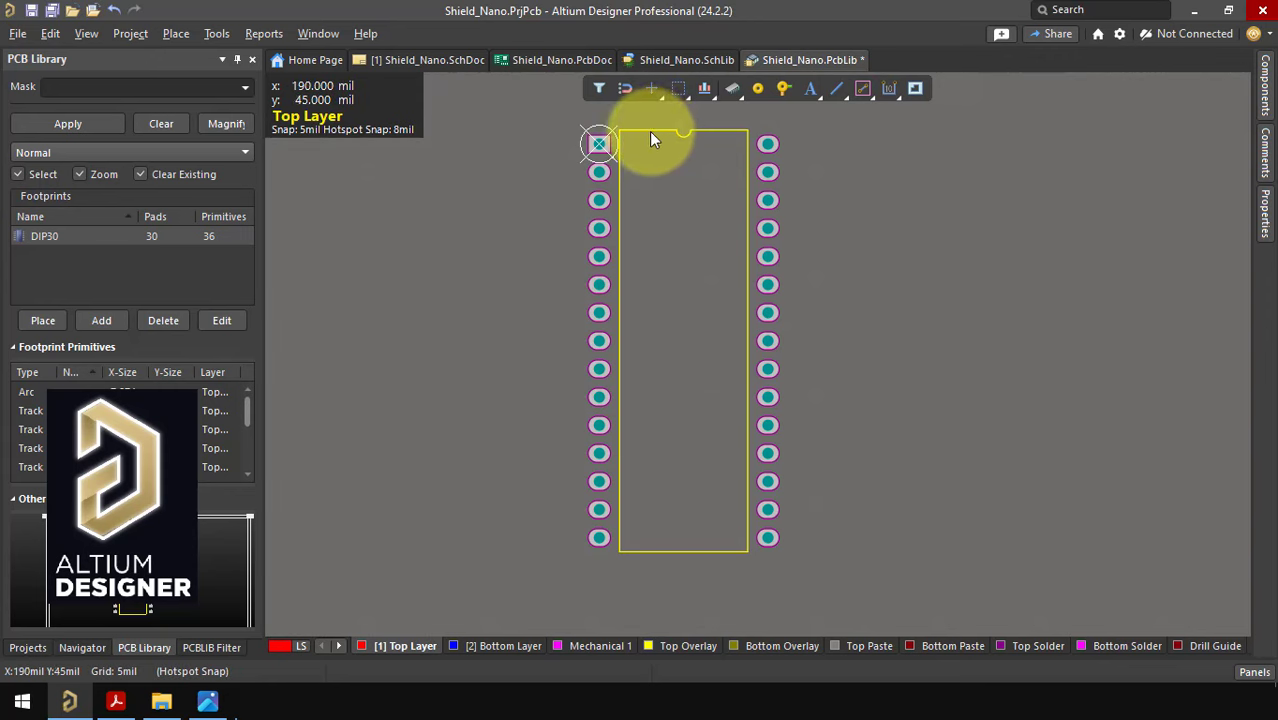
drag(700, 117, 666, 175)
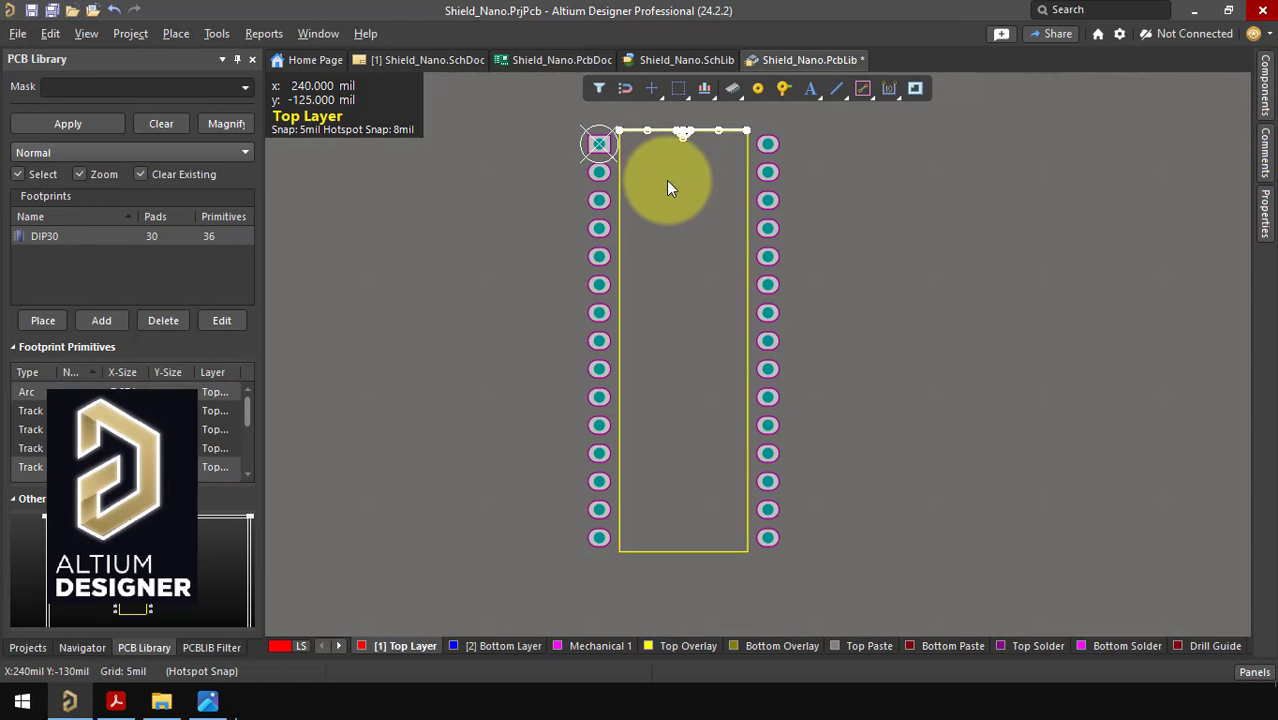
key(Delete)
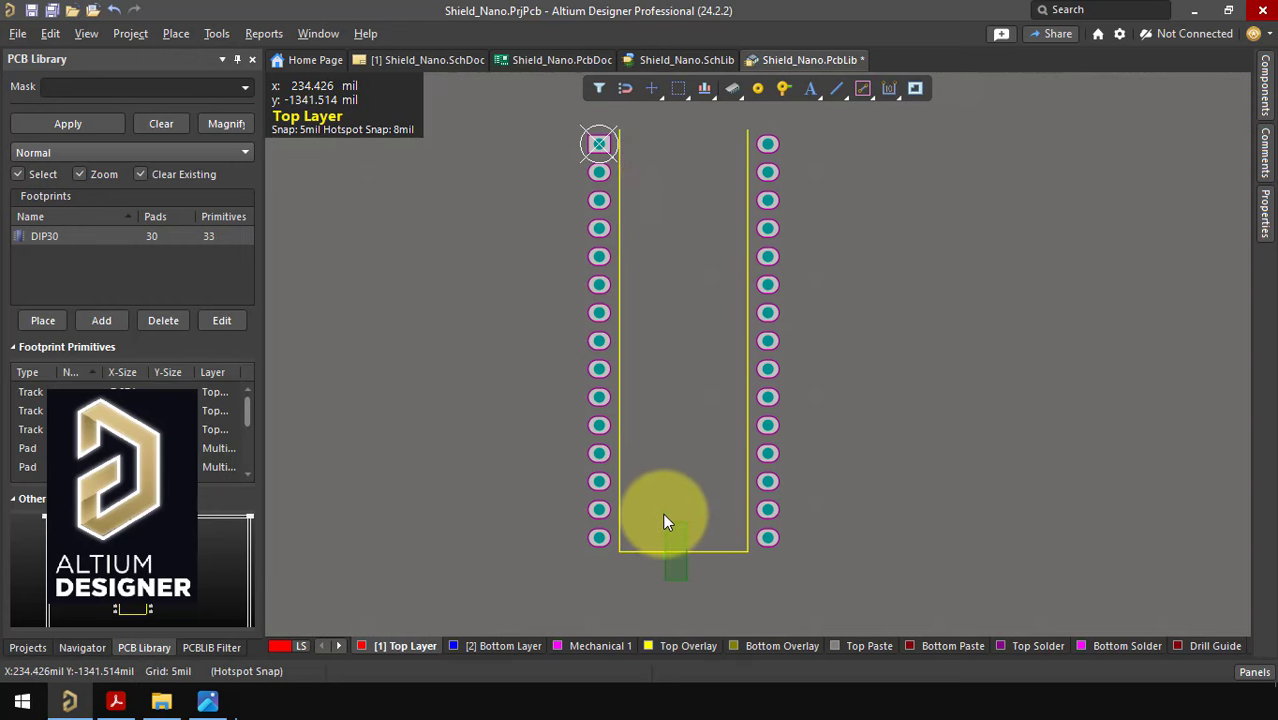
key(Delete)
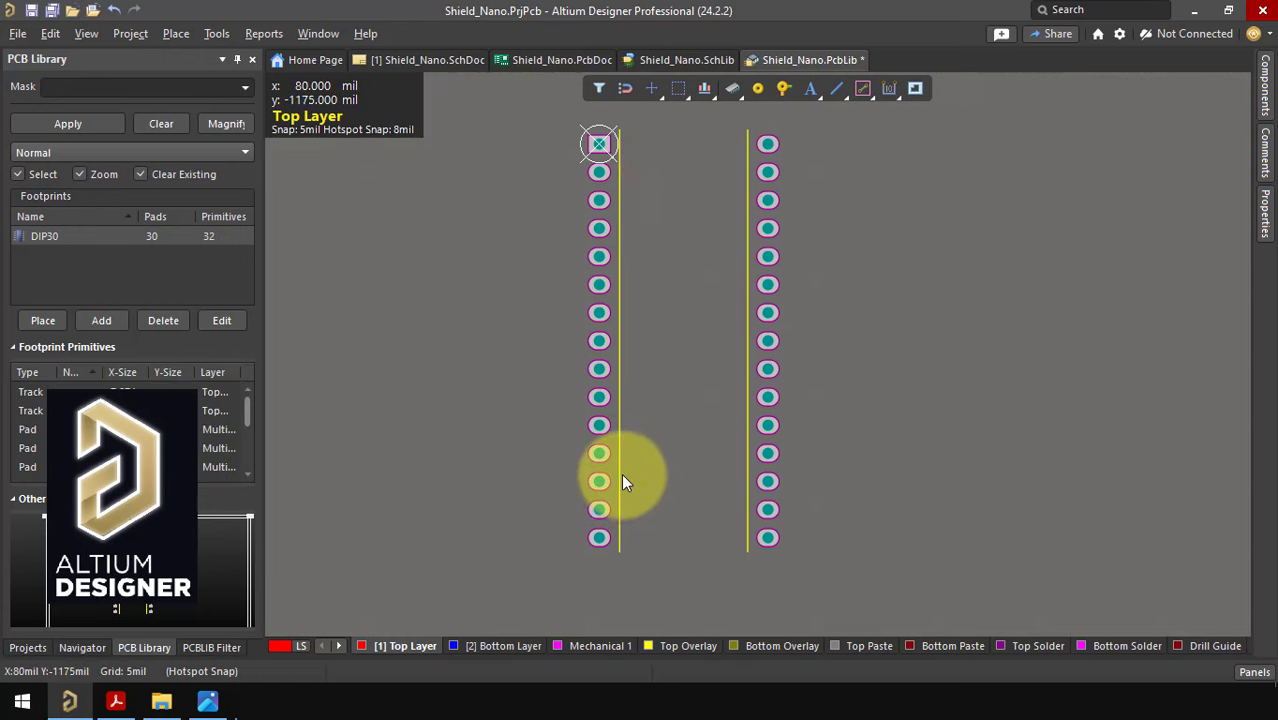
click(619, 469)
key(Delete)
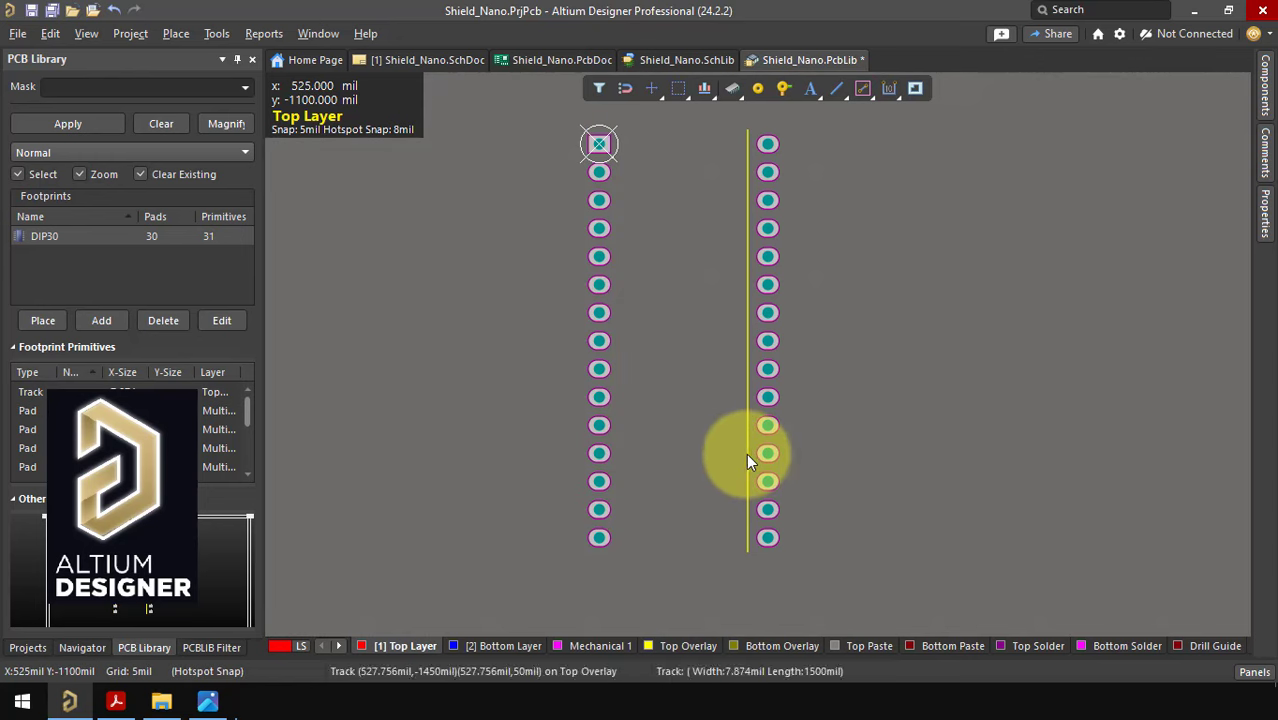
click(746, 455)
key(Delete)
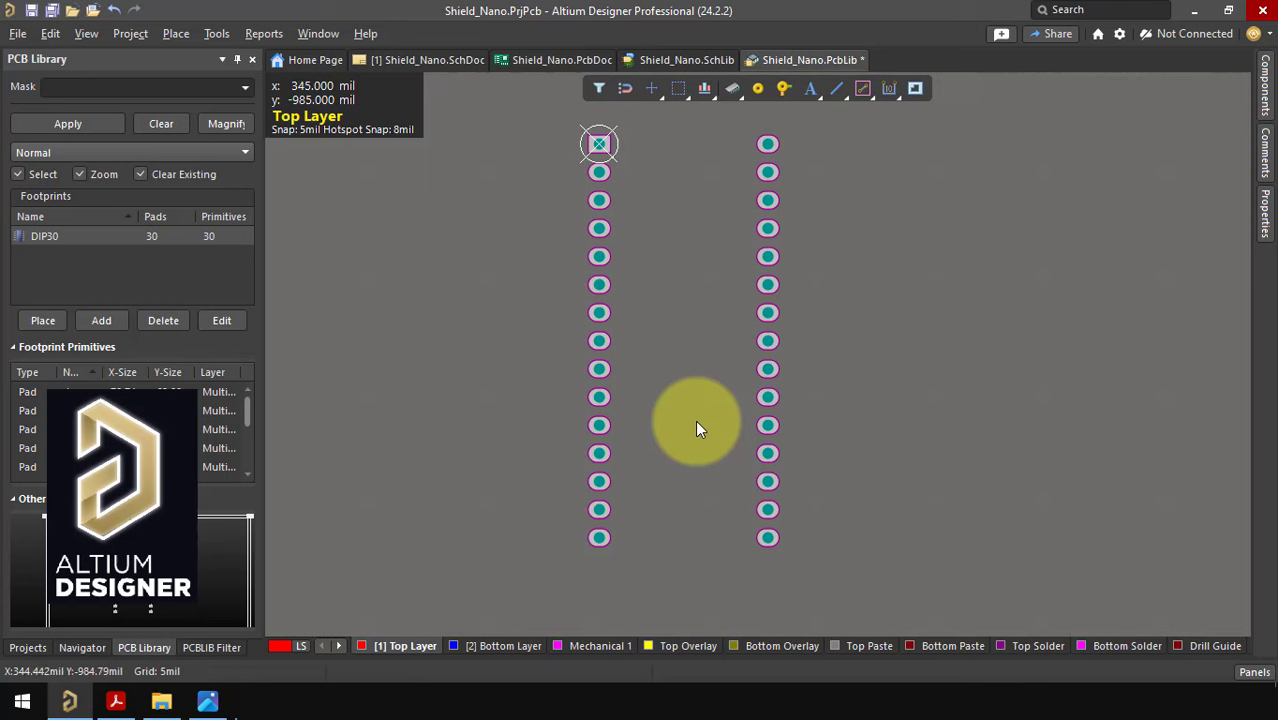
key(ctrl+s)
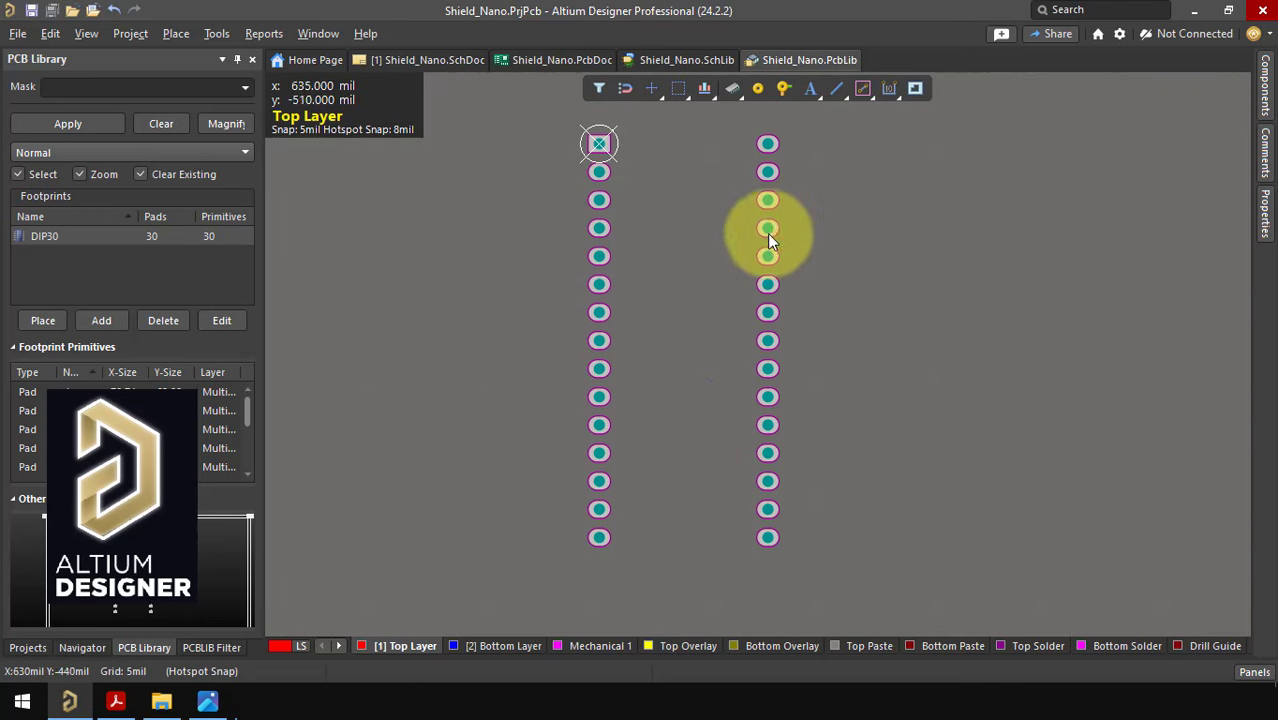
Insert the 3D body 15-Pin Header - Female - 2.54mm.step from the Modelos 3D folder and place it across the pads.
click(734, 93)
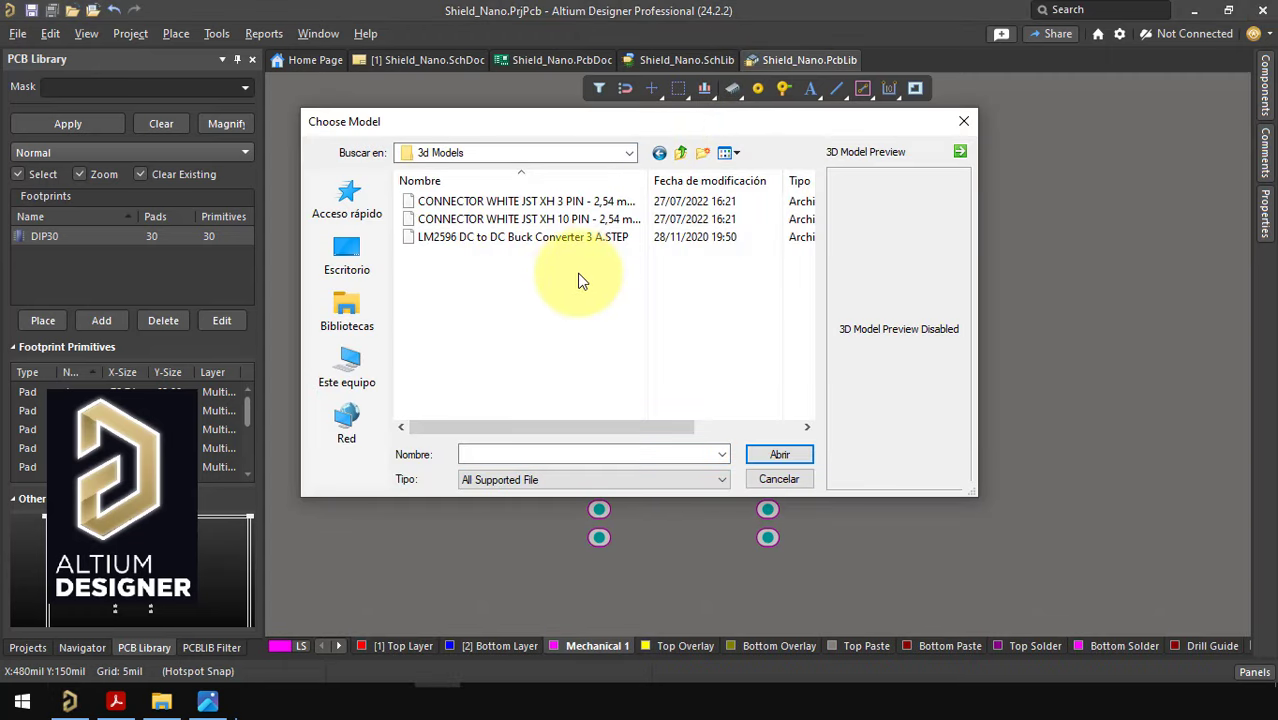
click(350, 256)
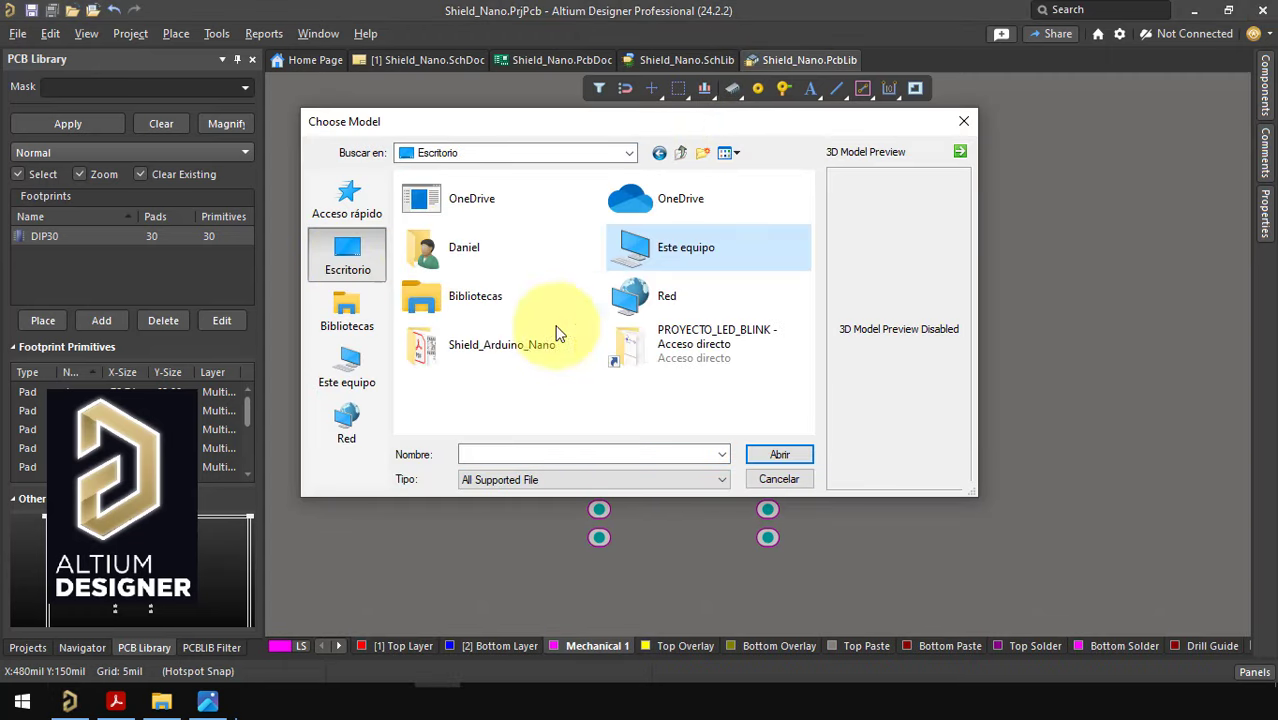
double_click(497, 348)
double_click(448, 246)
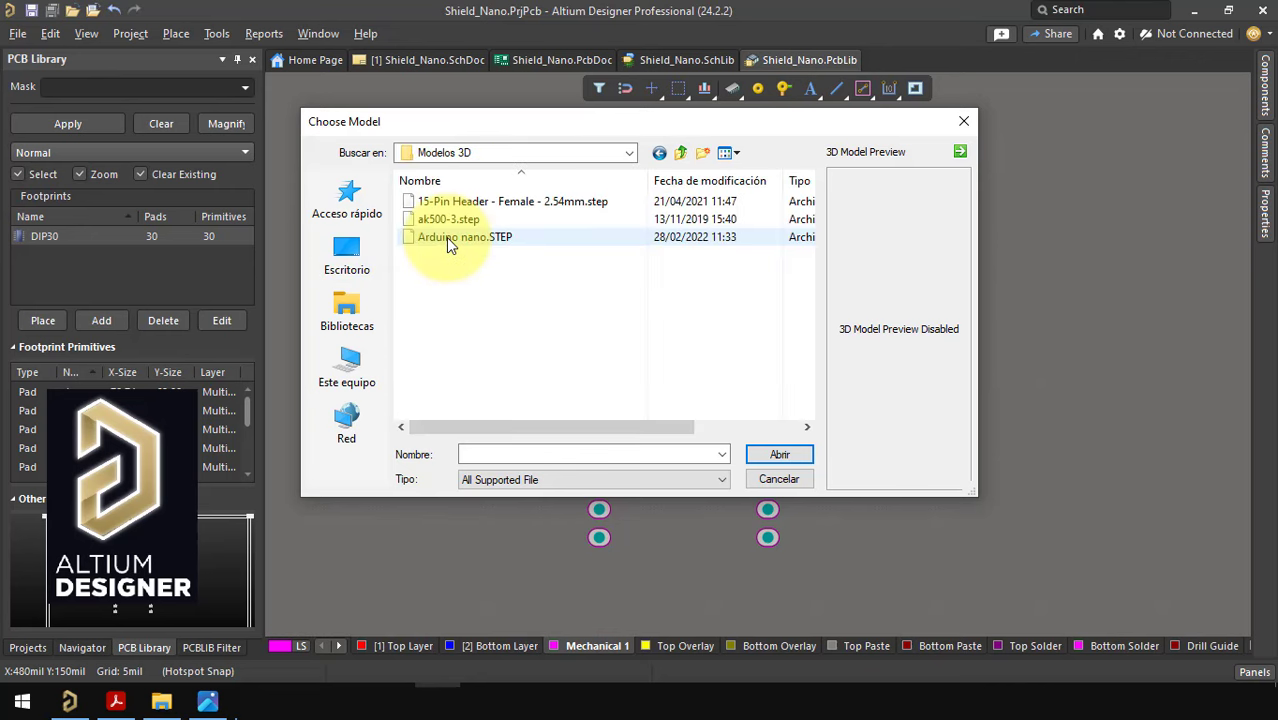
click(440, 202)
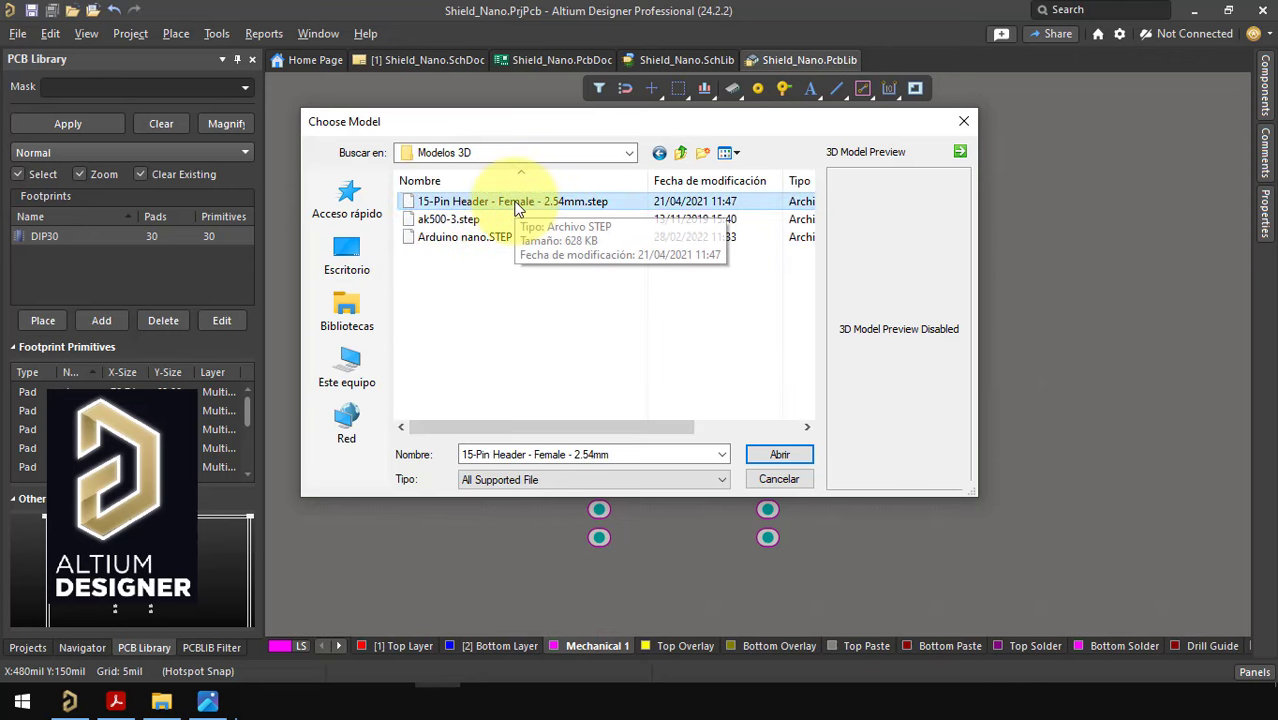
click(797, 453)
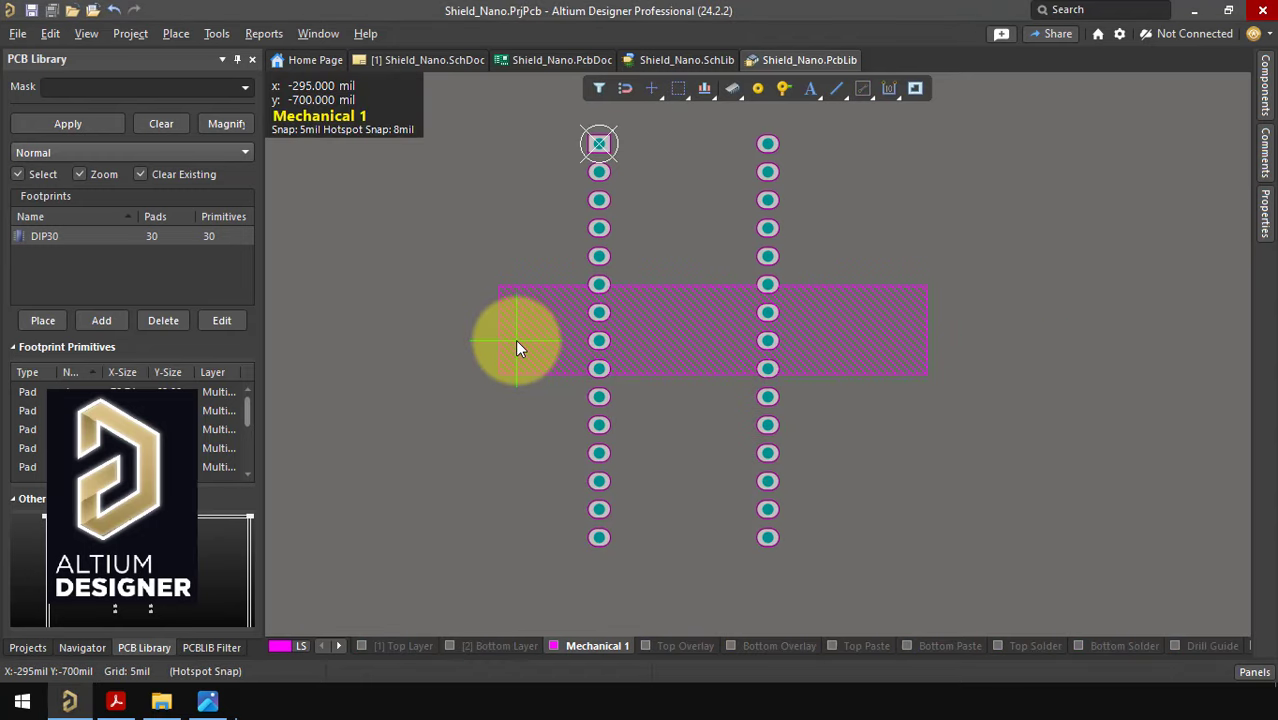
click(516, 341)
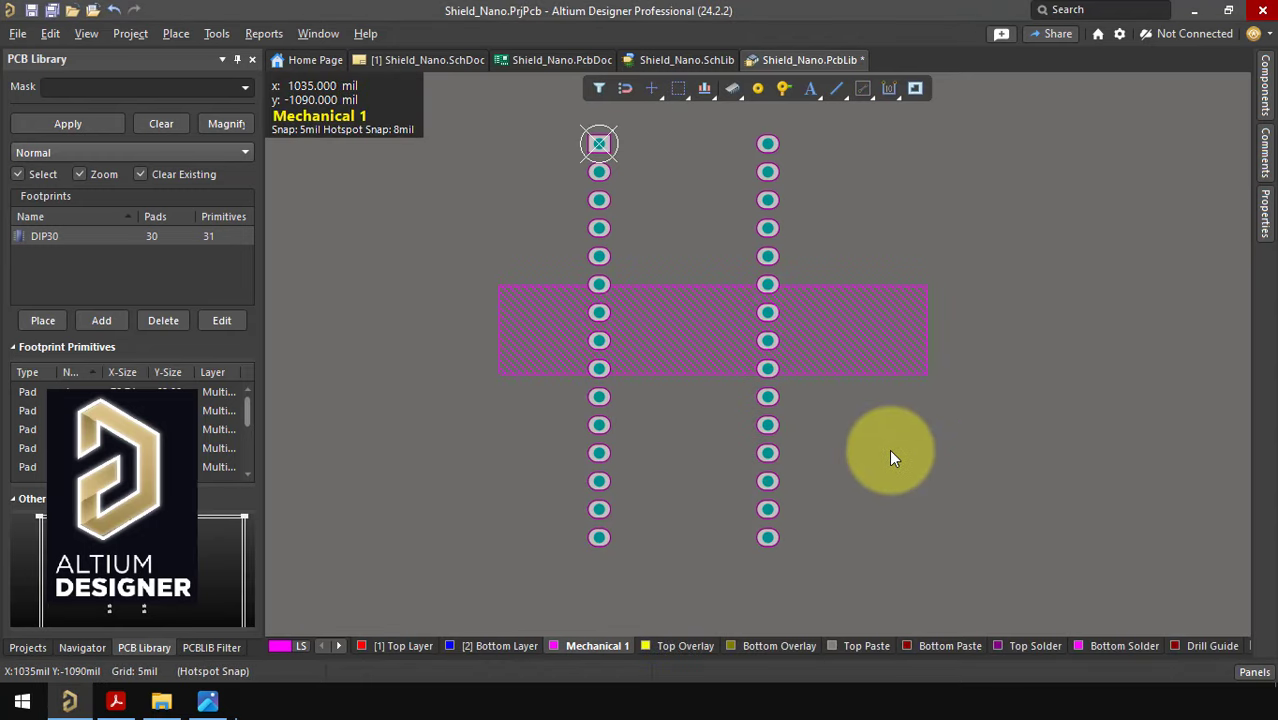
Show the footprint in 3D and apply the Altium 3D Blue view configuration.
key(3)
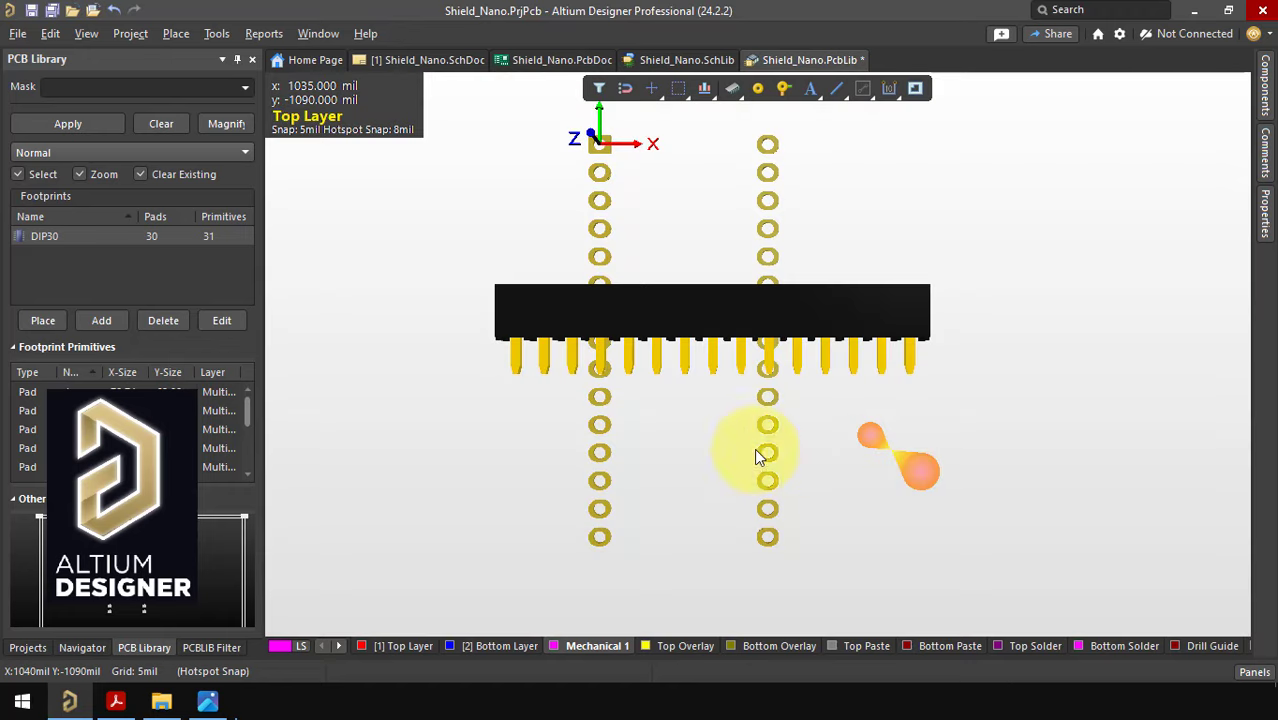
shift+right_drag(690, 465, 633, 232)
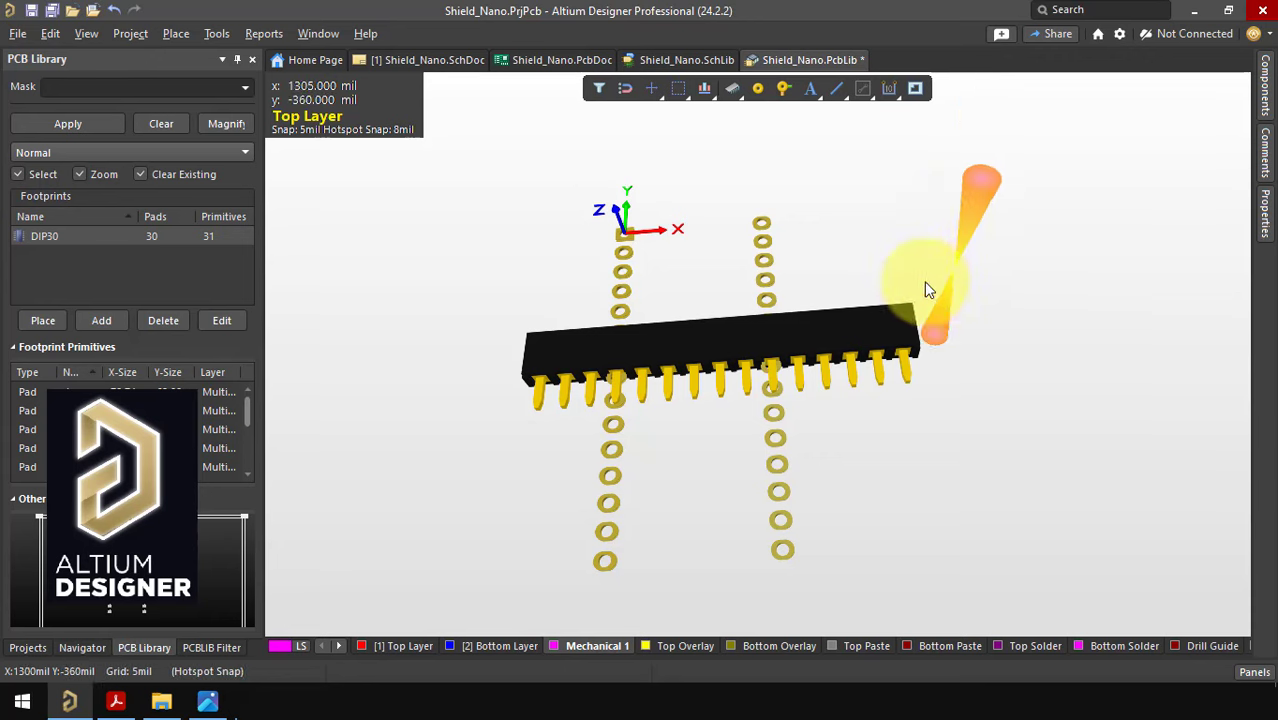
click(1250, 673)
click(1184, 654)
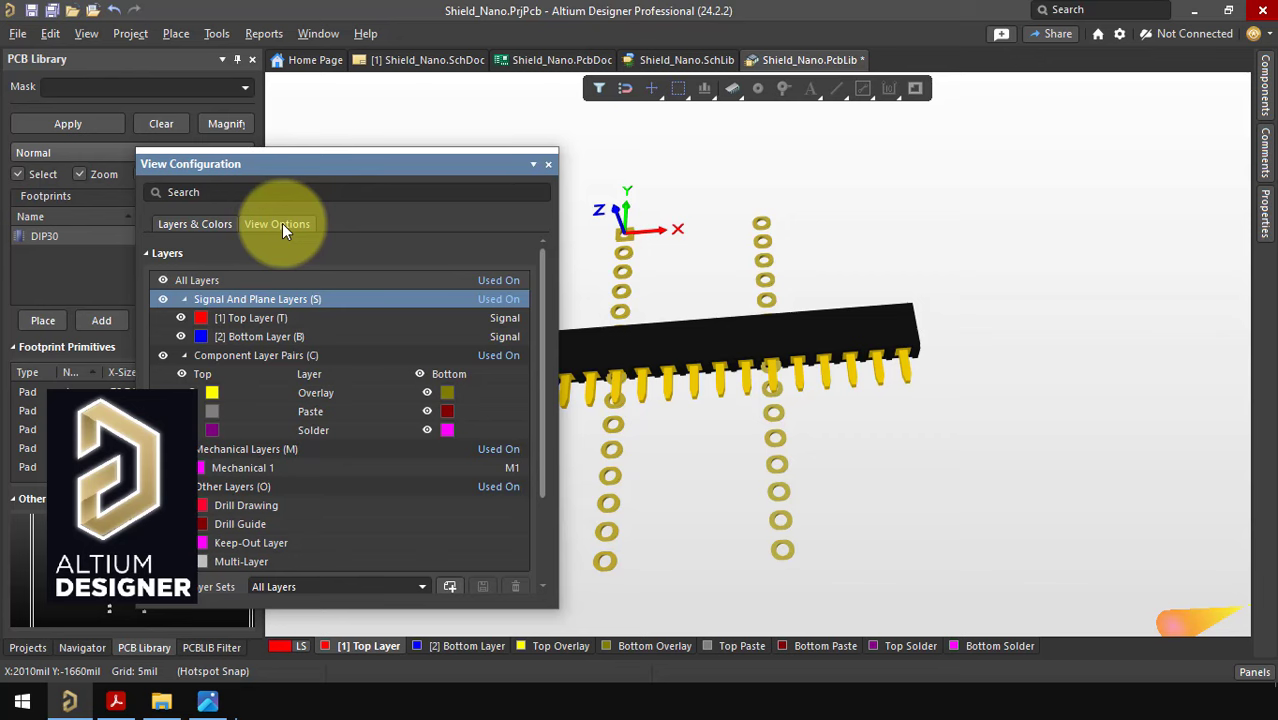
click(282, 223)
click(419, 284)
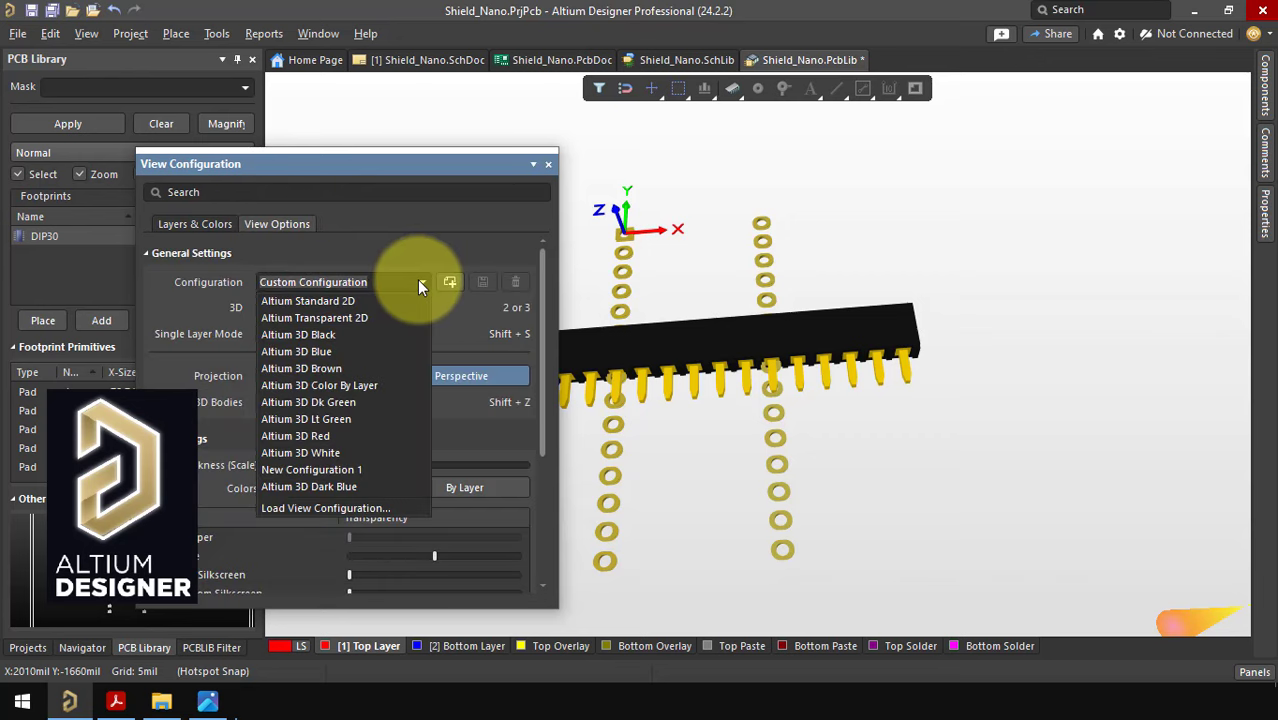
click(365, 349)
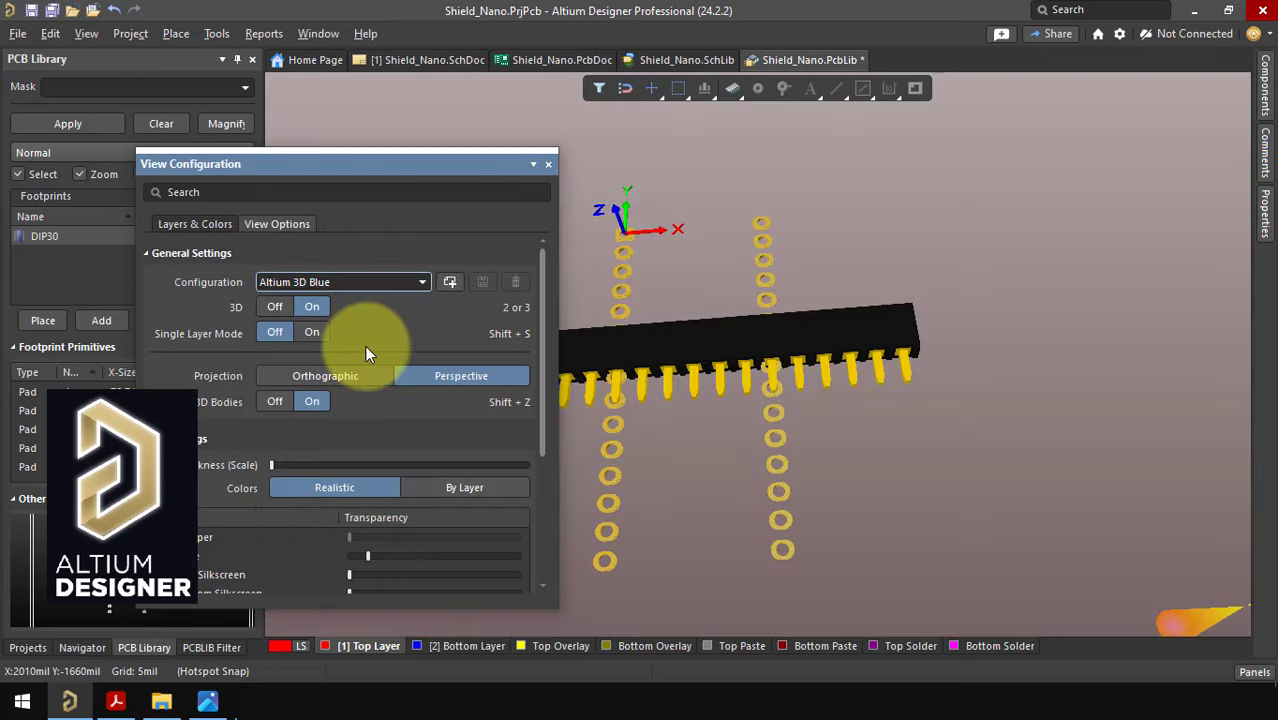
click(548, 163)
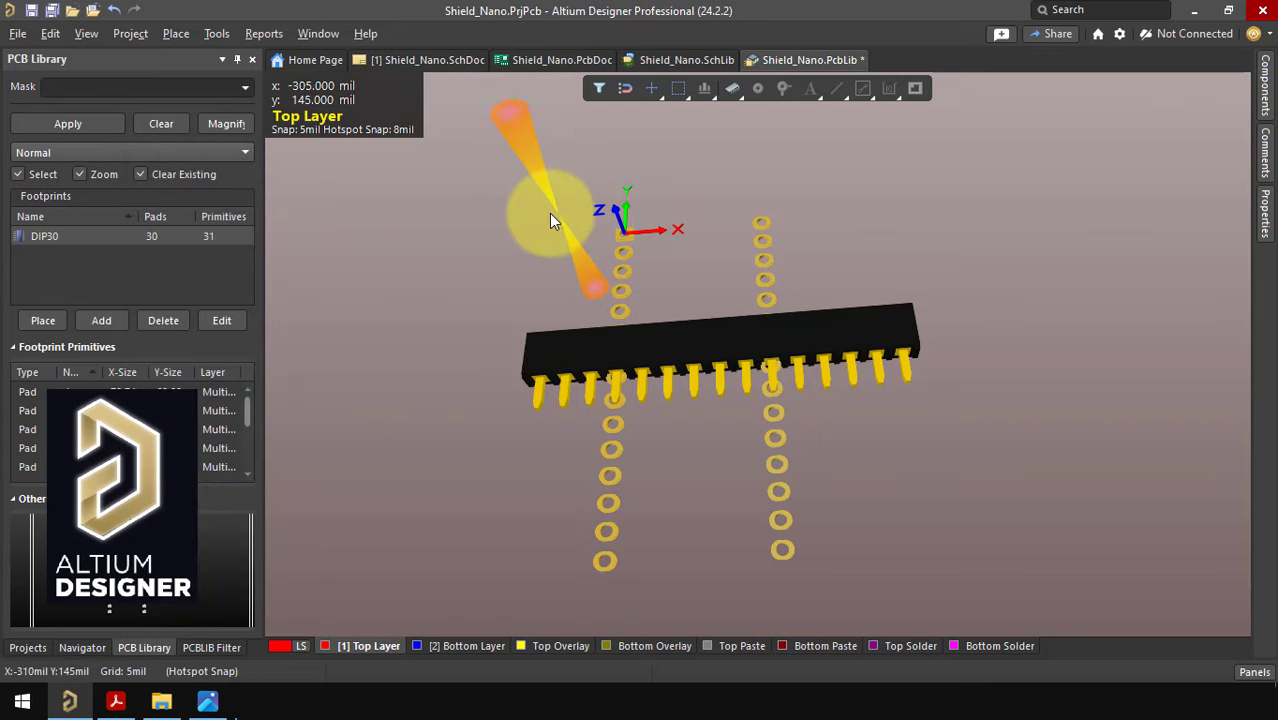
Align the pin-side face of the header body with the board using Align Face With Board.
click(214, 36)
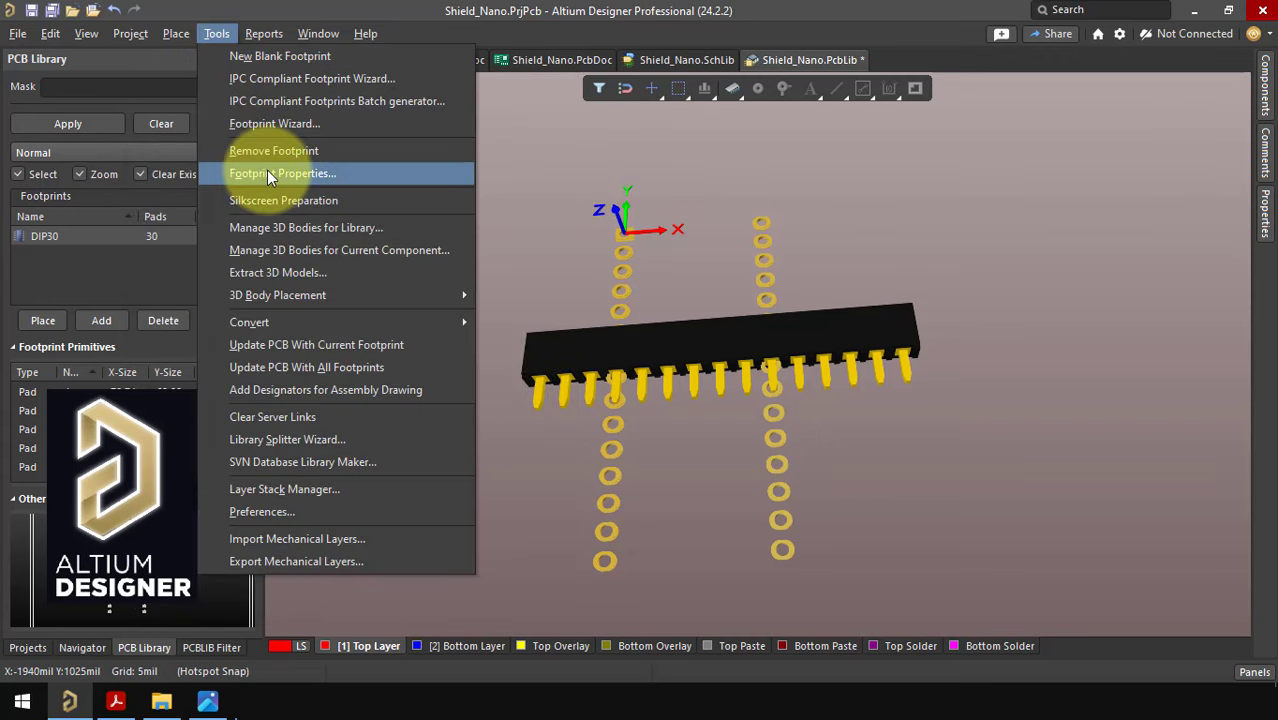
mouse_move(295, 292)
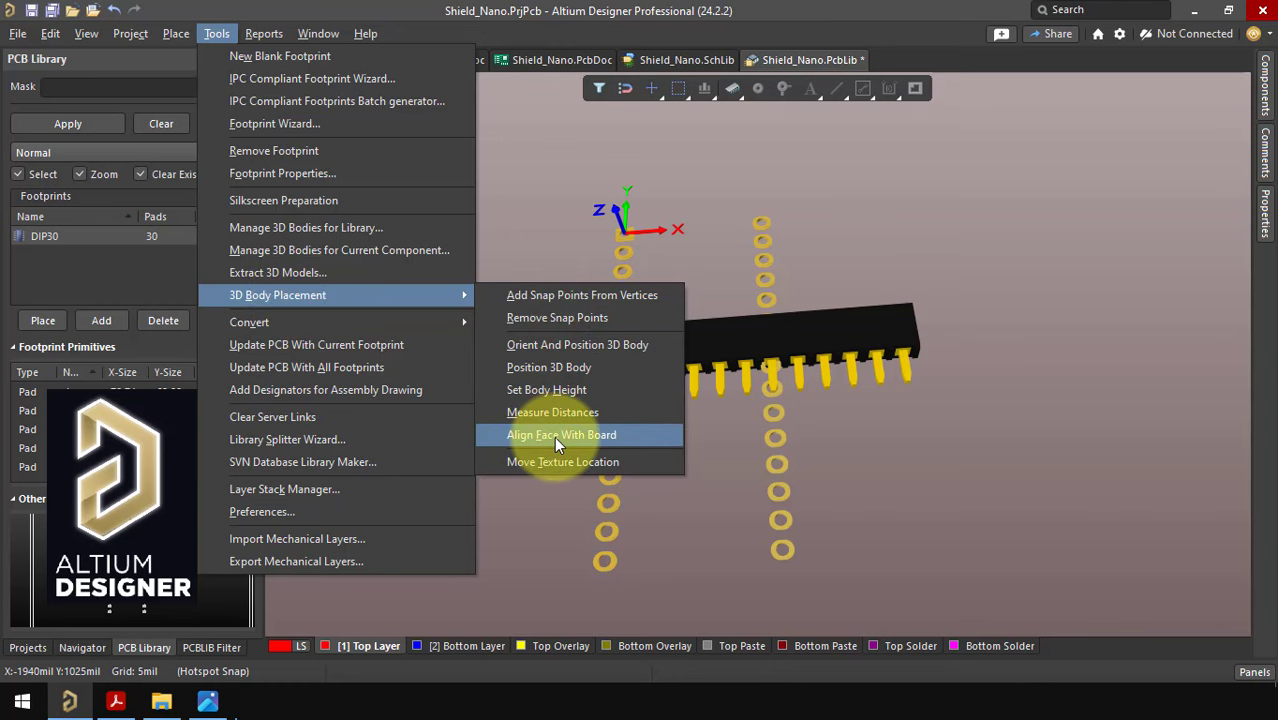
click(599, 436)
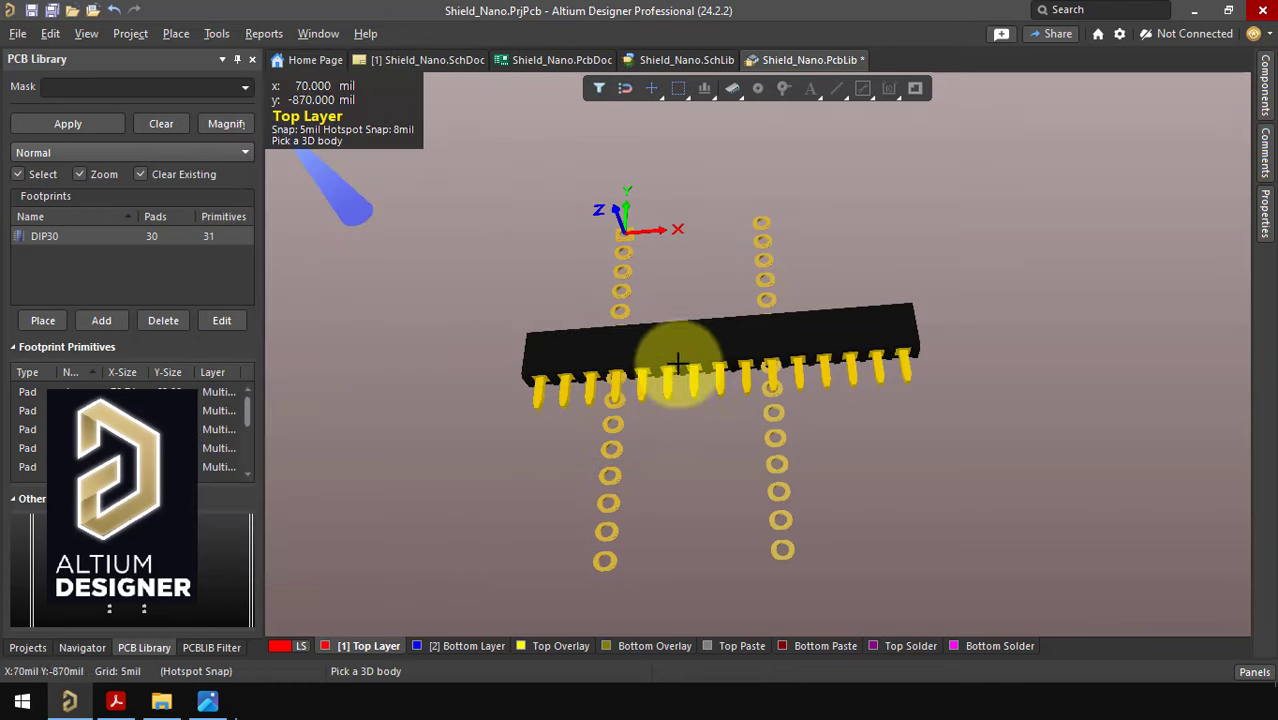
ctrl+scroll(642, 374, up, 5)
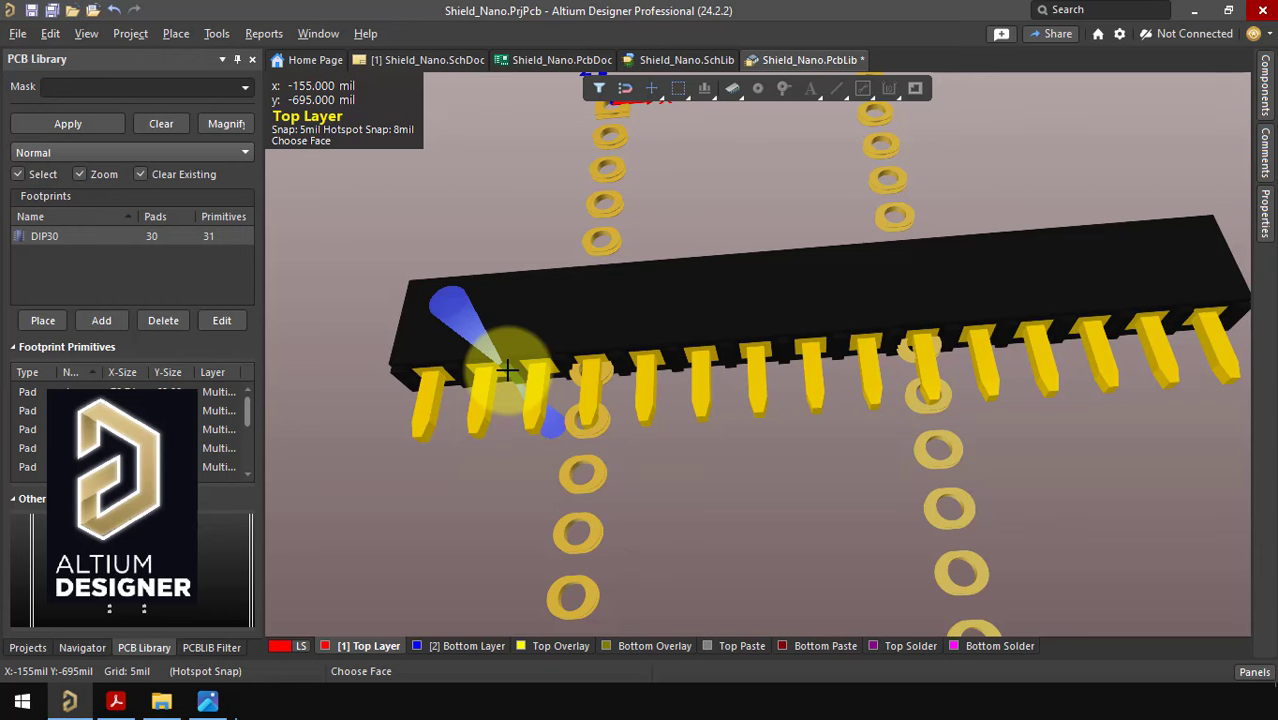
click(507, 370)
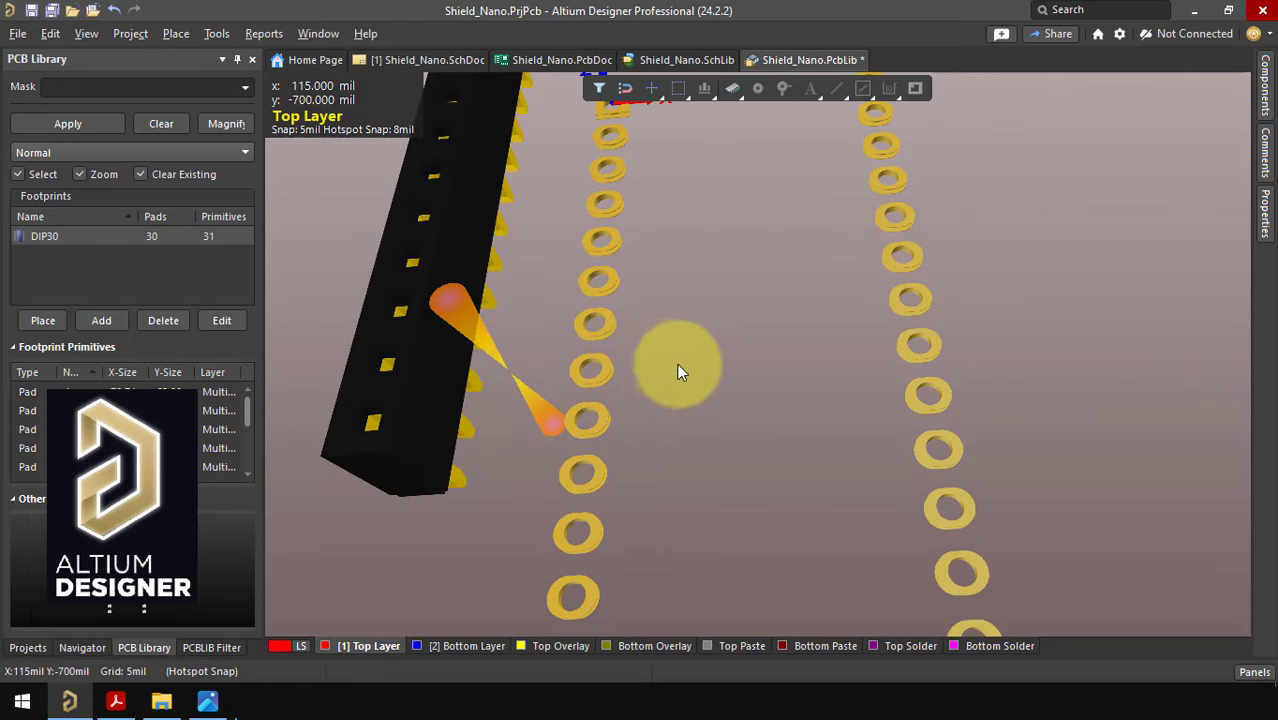
Return to the 2D view and move the header body onto the left pad column, centred over pads 1 to 15.
ctrl+scroll(680, 362, down, 4)
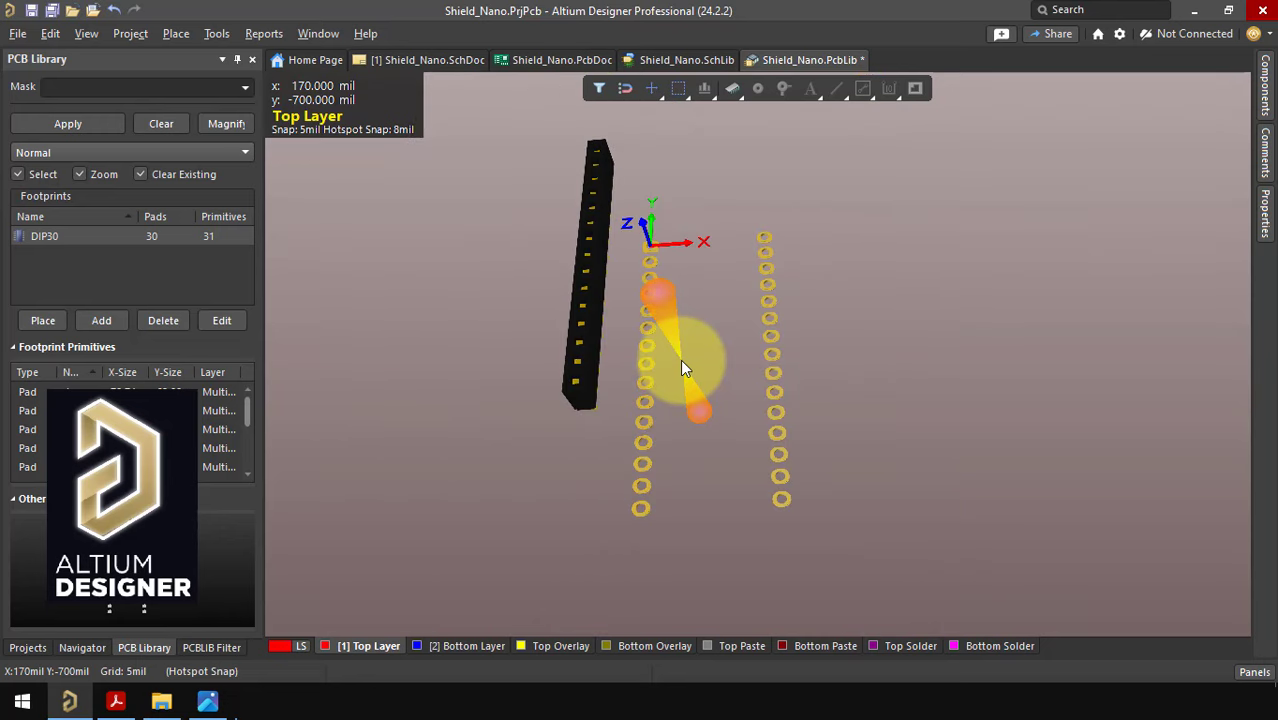
key(2)
key(KP_Add)
key(KP_Add)
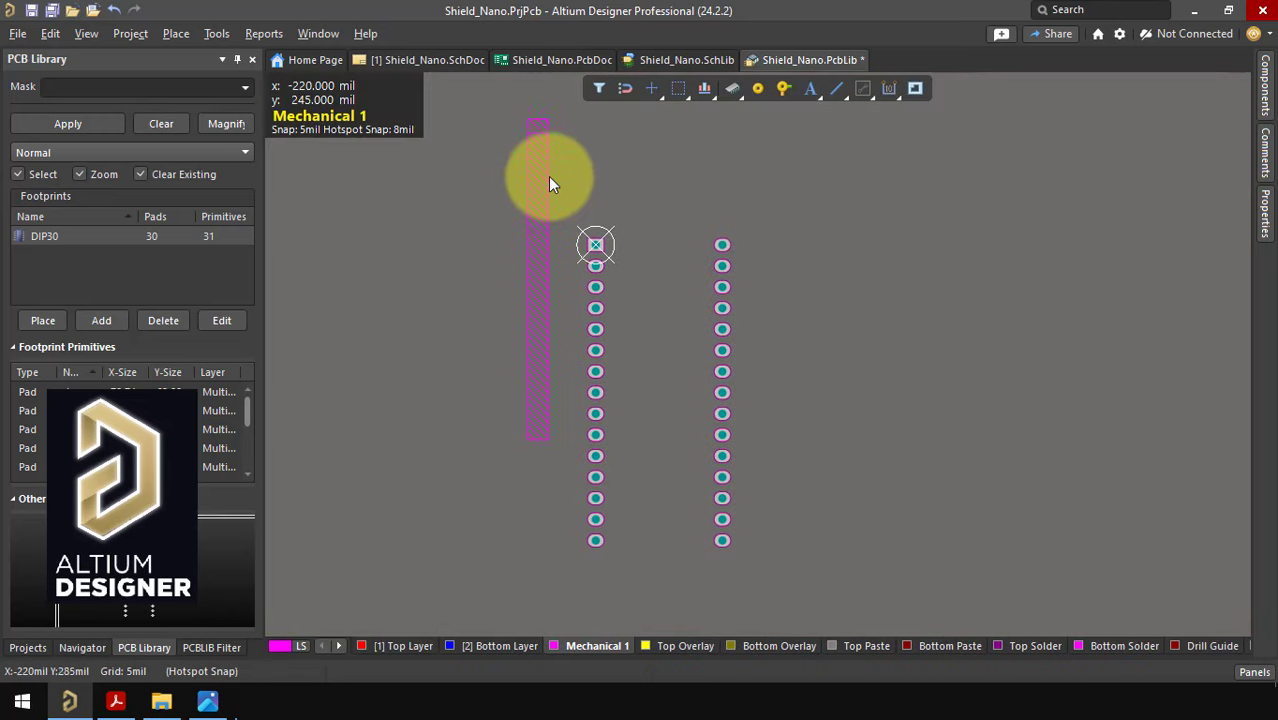
drag(549, 177, 607, 238)
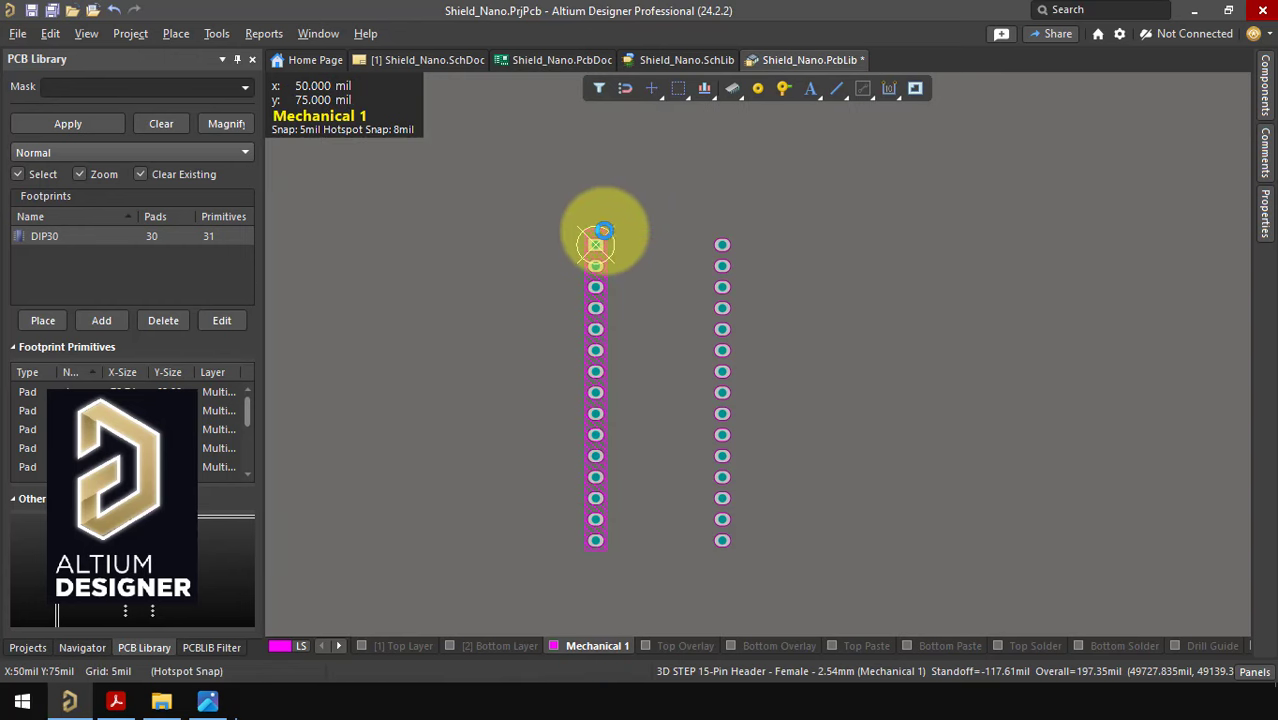
ctrl+scroll(598, 240, up, 3)
ctrl+scroll(591, 243, up, 2)
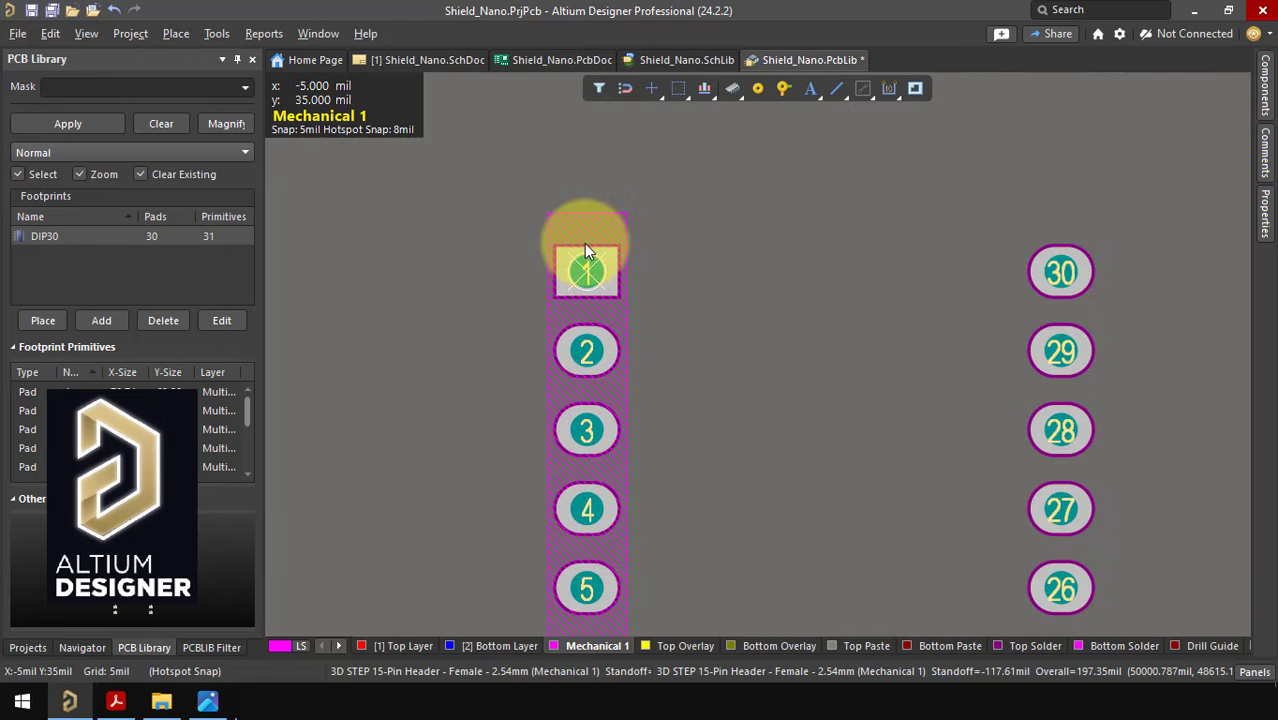
drag(583, 234, 587, 223)
ctrl+scroll(656, 288, down, 2)
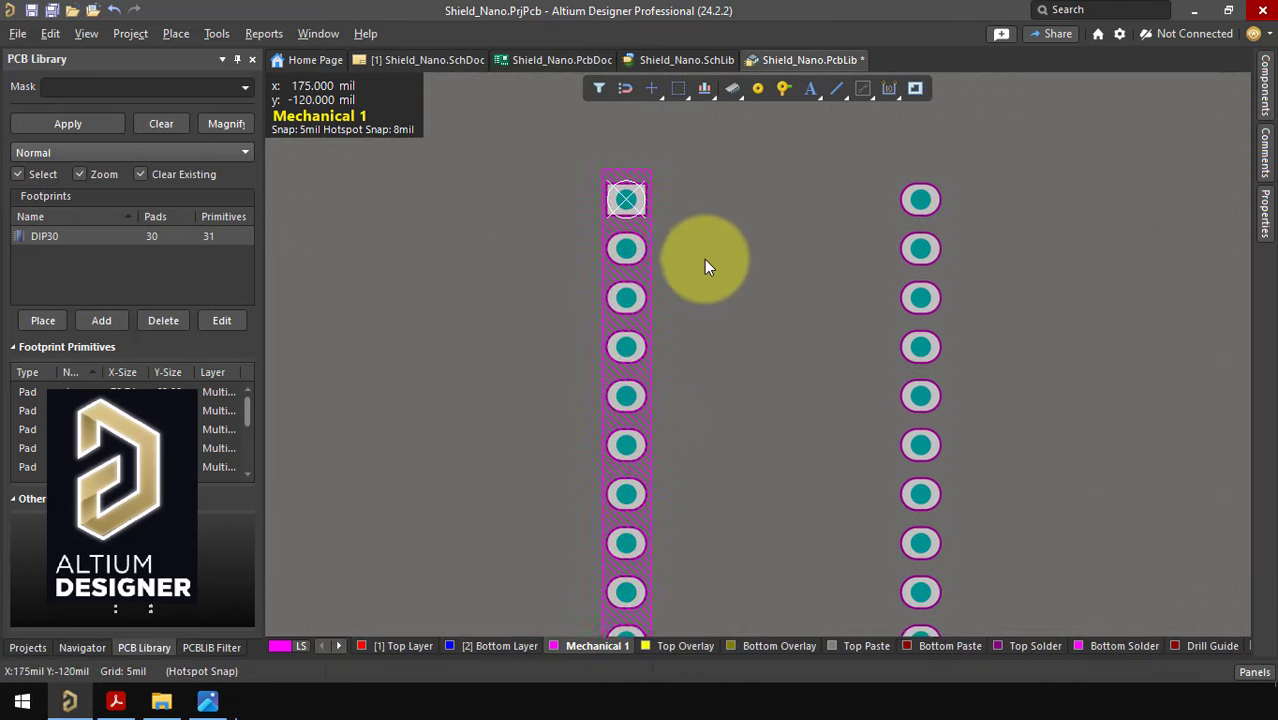
Nudge the header body along the left pad column and check in 3D how its pins sit in the pads.
ctrl+scroll(680, 220, down, 2)
ctrl+scroll(625, 290, up, 2)
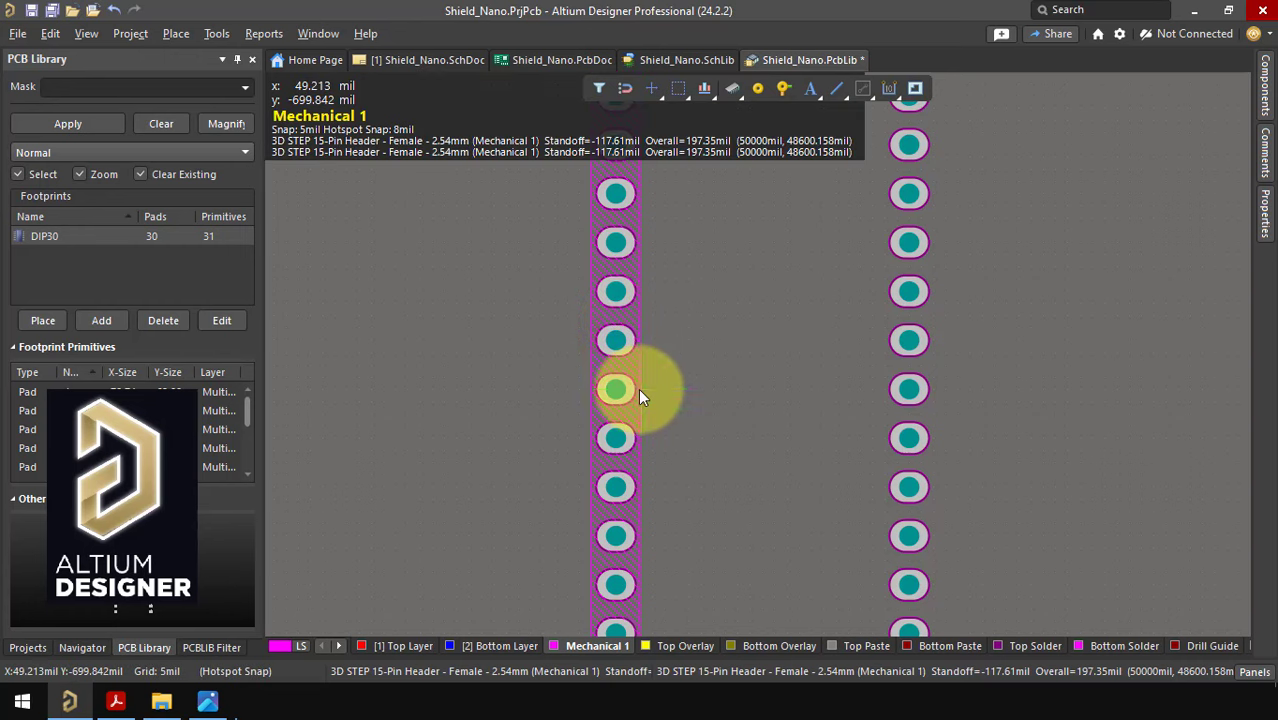
drag(638, 396, 637, 392)
right_drag(685, 194, 659, 463)
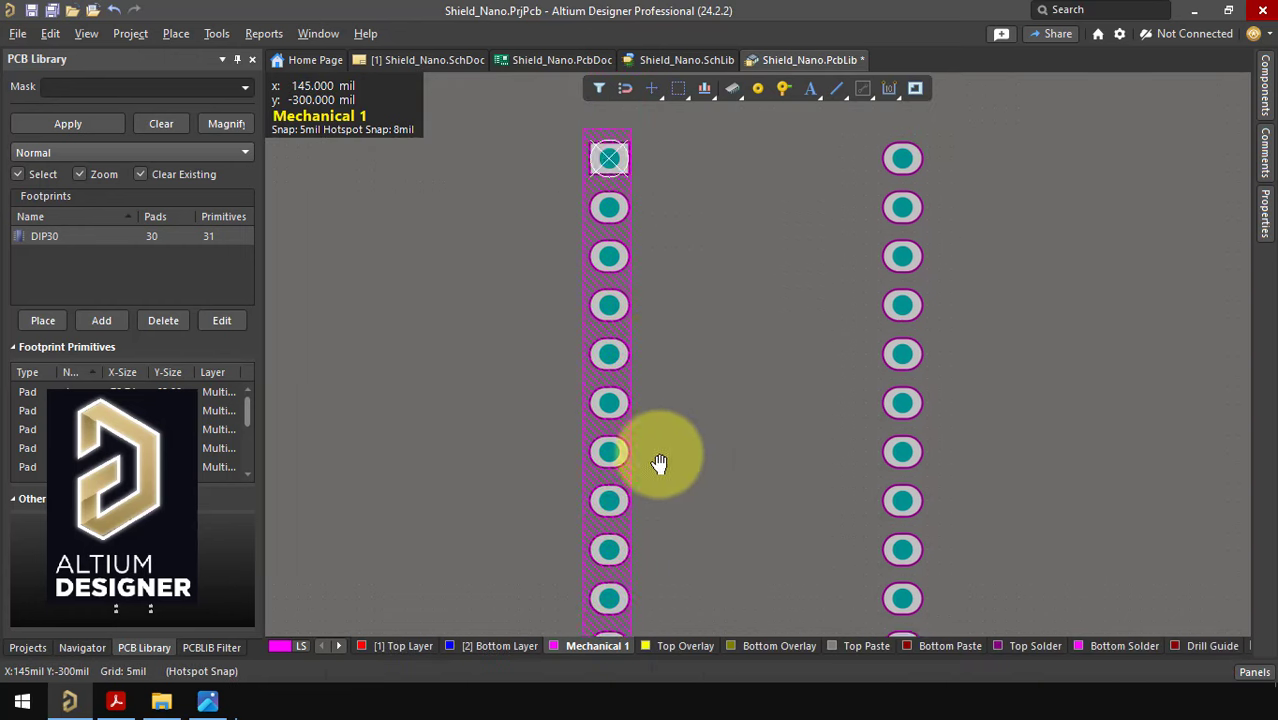
scroll(607, 270, up, 3)
ctrl+scroll(564, 327, up, 2)
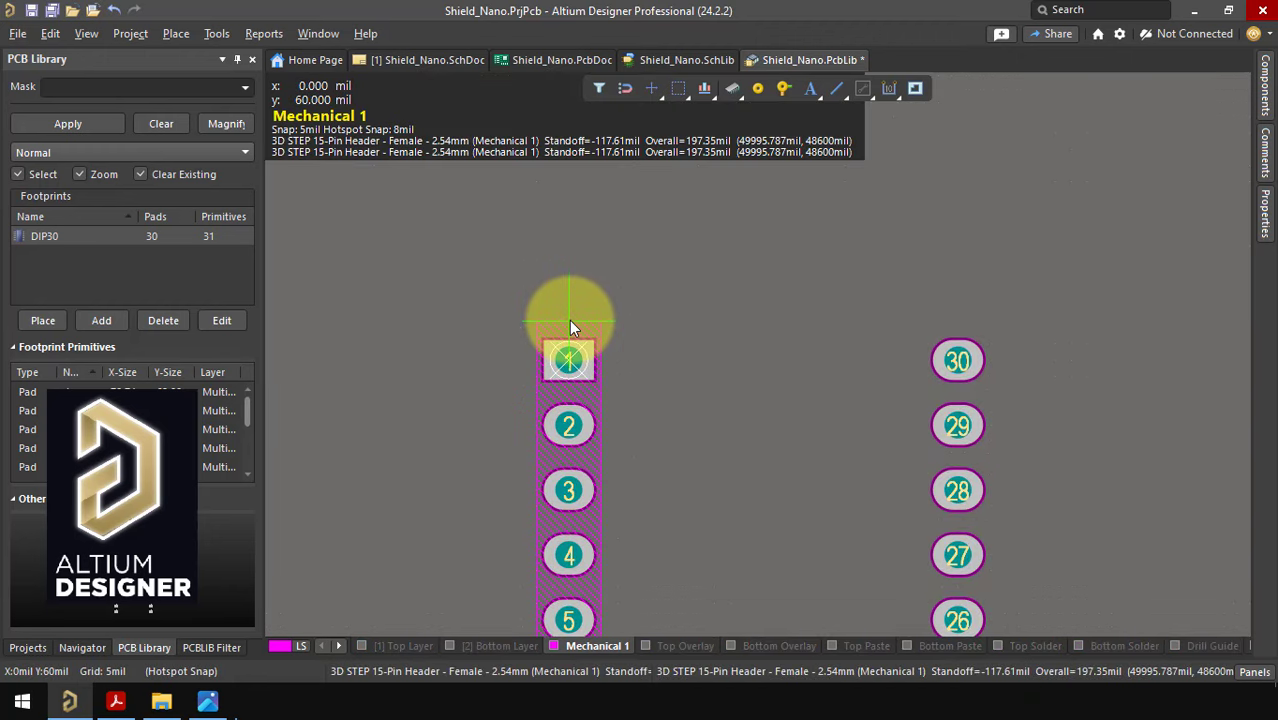
key(3)
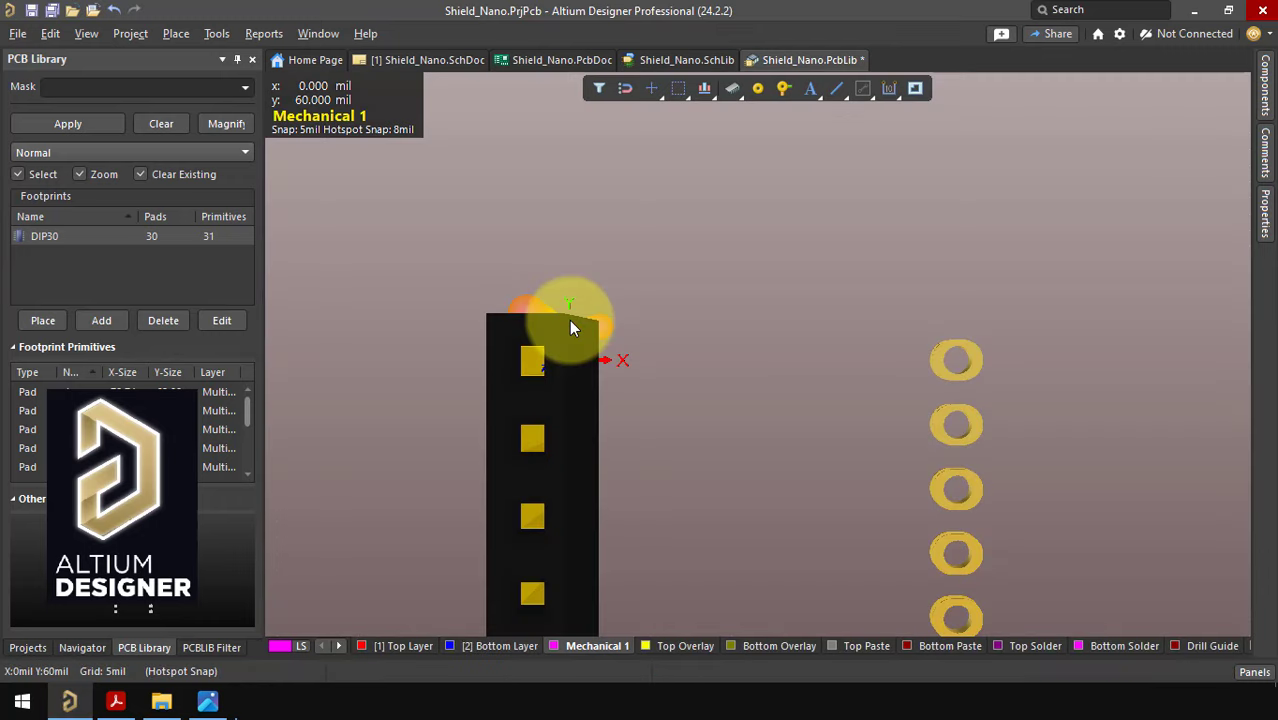
shift+right_drag(571, 326, 502, 276)
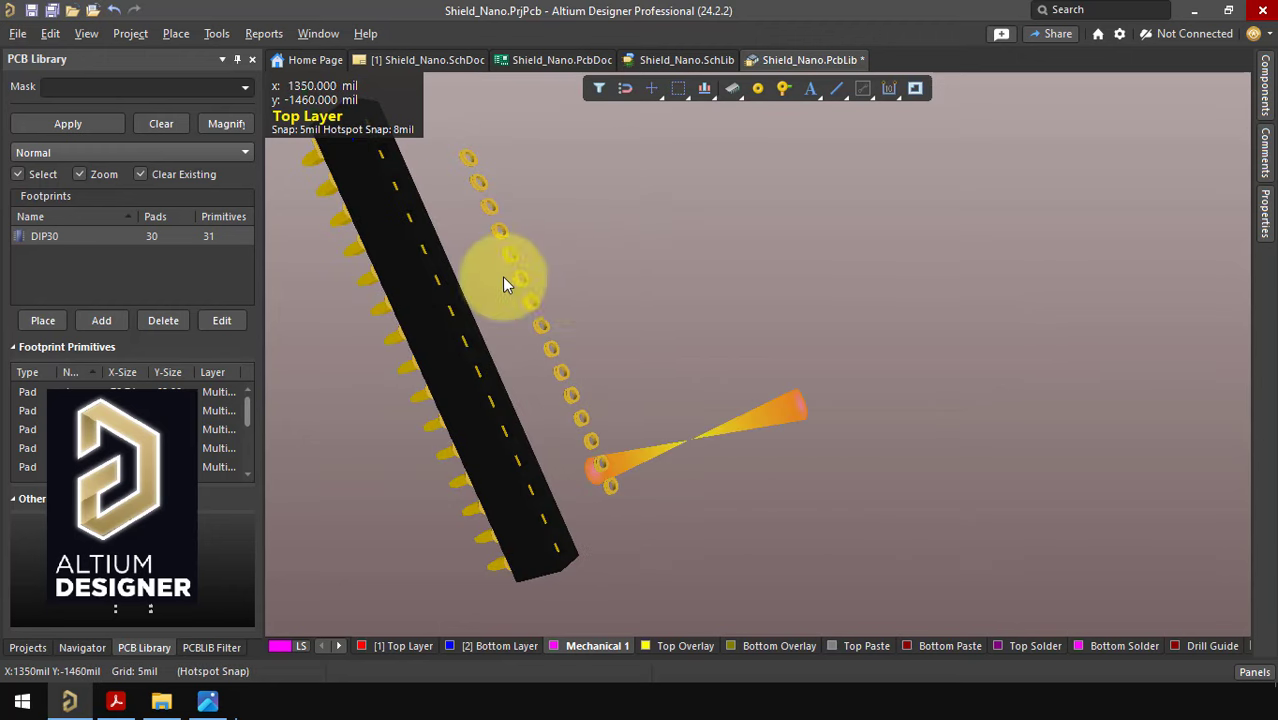
shift+right_drag(719, 375, 471, 214)
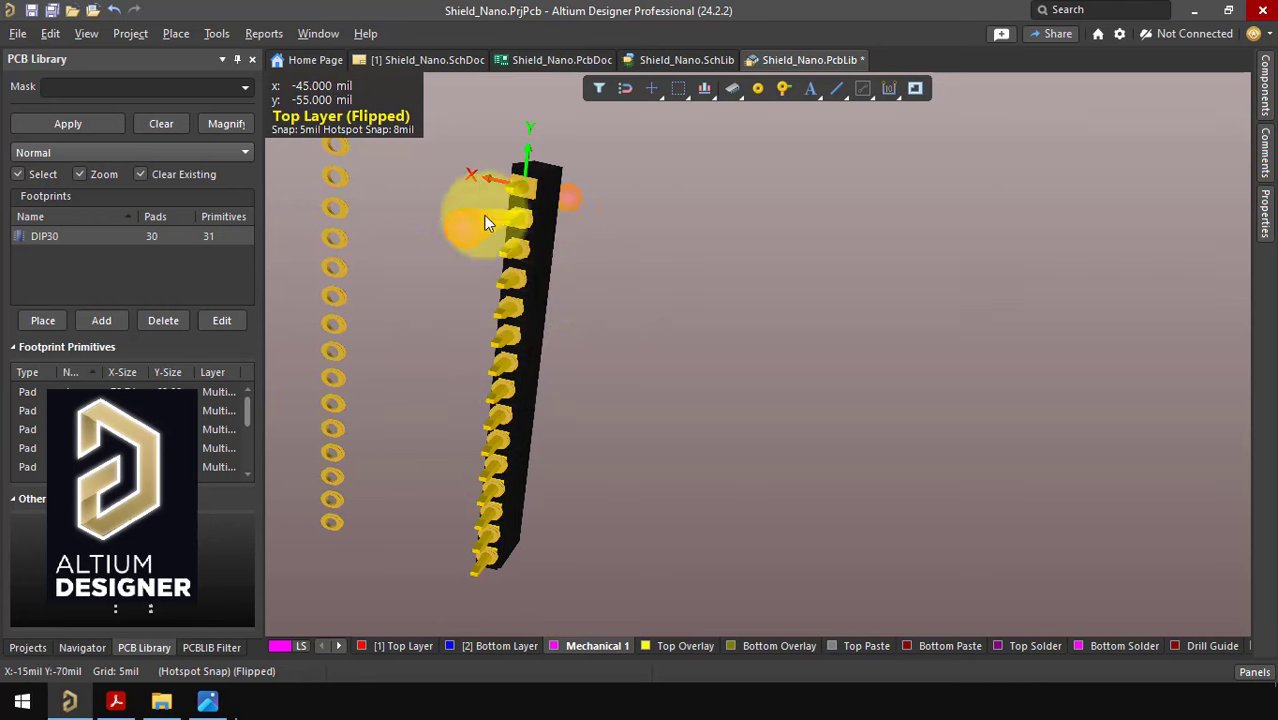
ctrl+scroll(586, 203, up, 6)
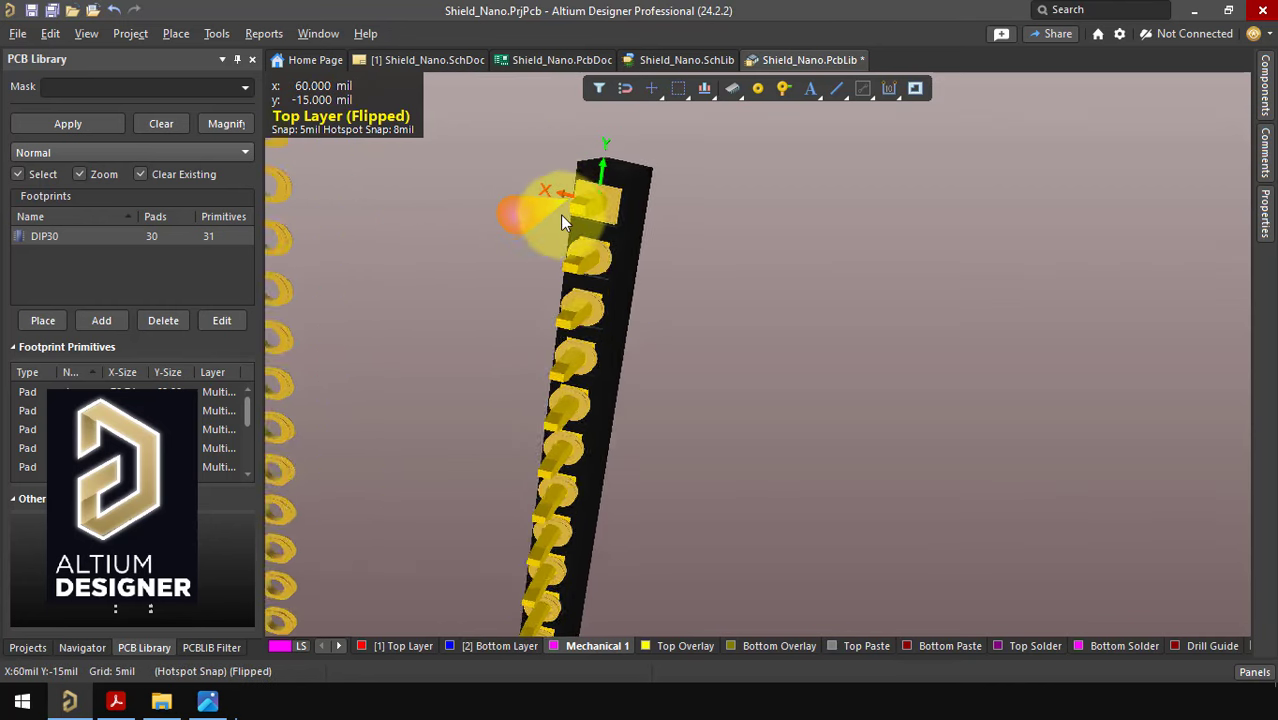
shift+right_drag(595, 233, 603, 188)
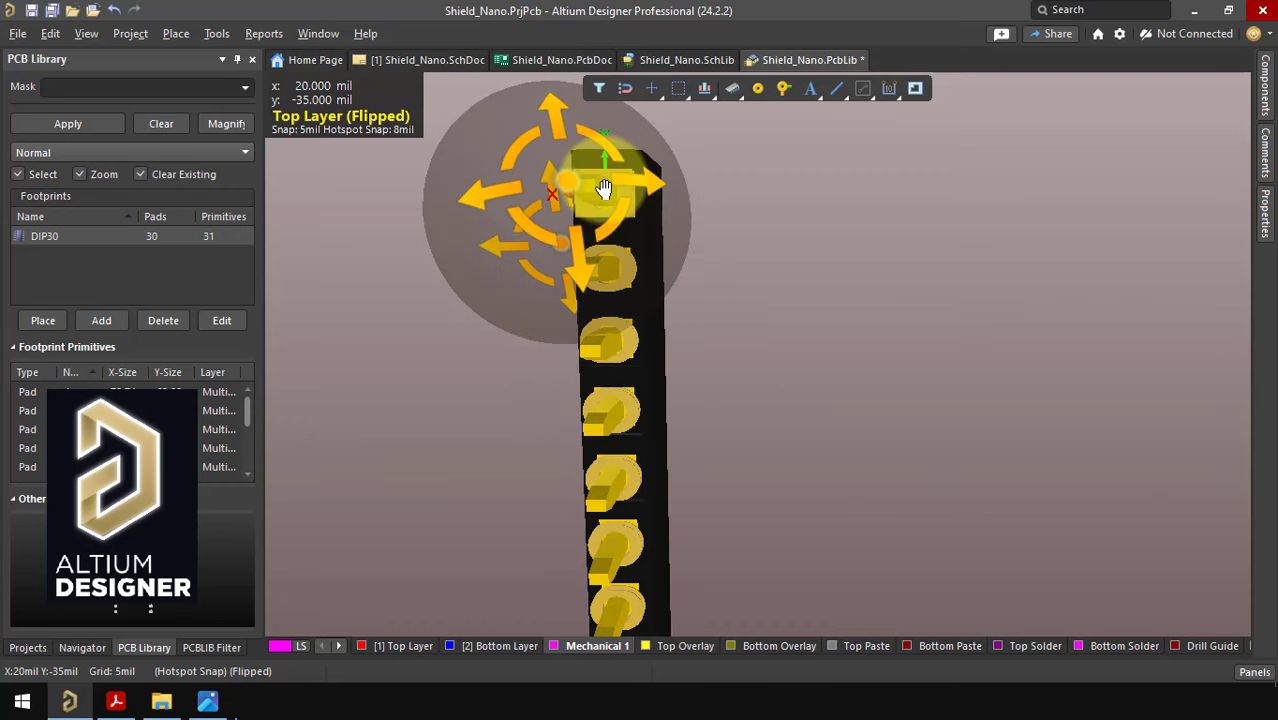
key(2)
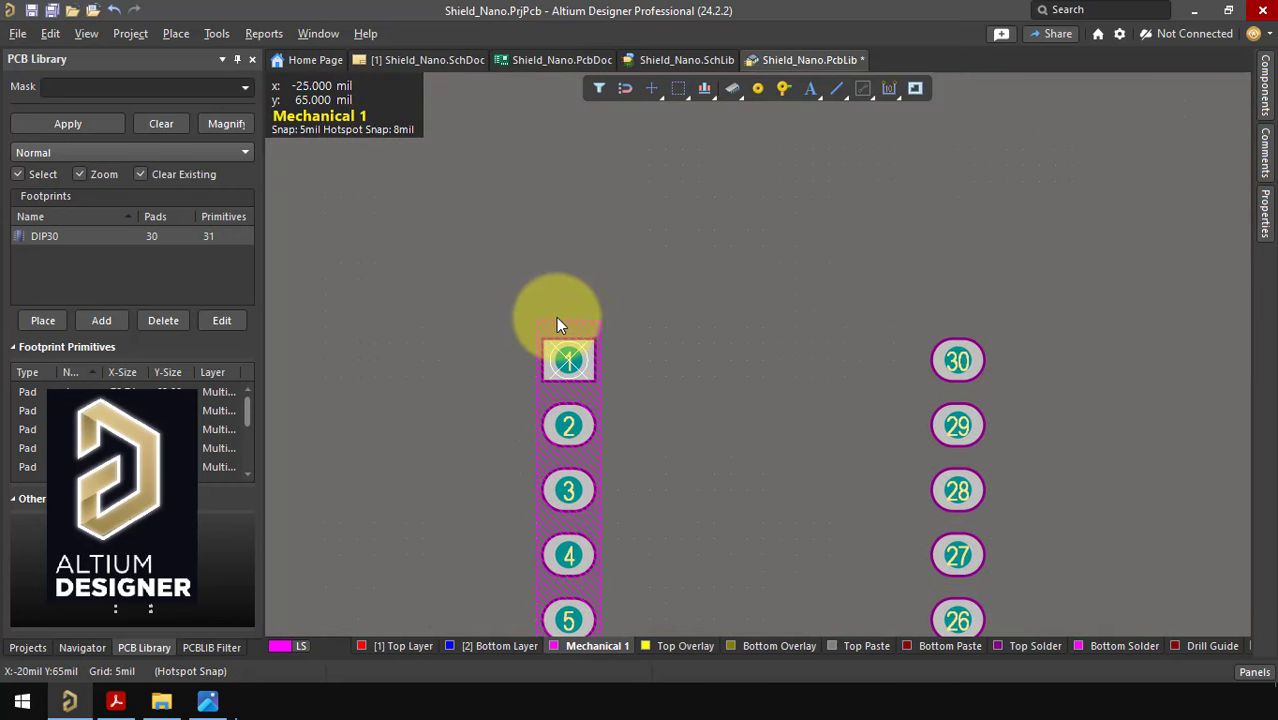
Switch the units to millimetres and set the left header body's Y location to -35.5 mm.
click(566, 326)
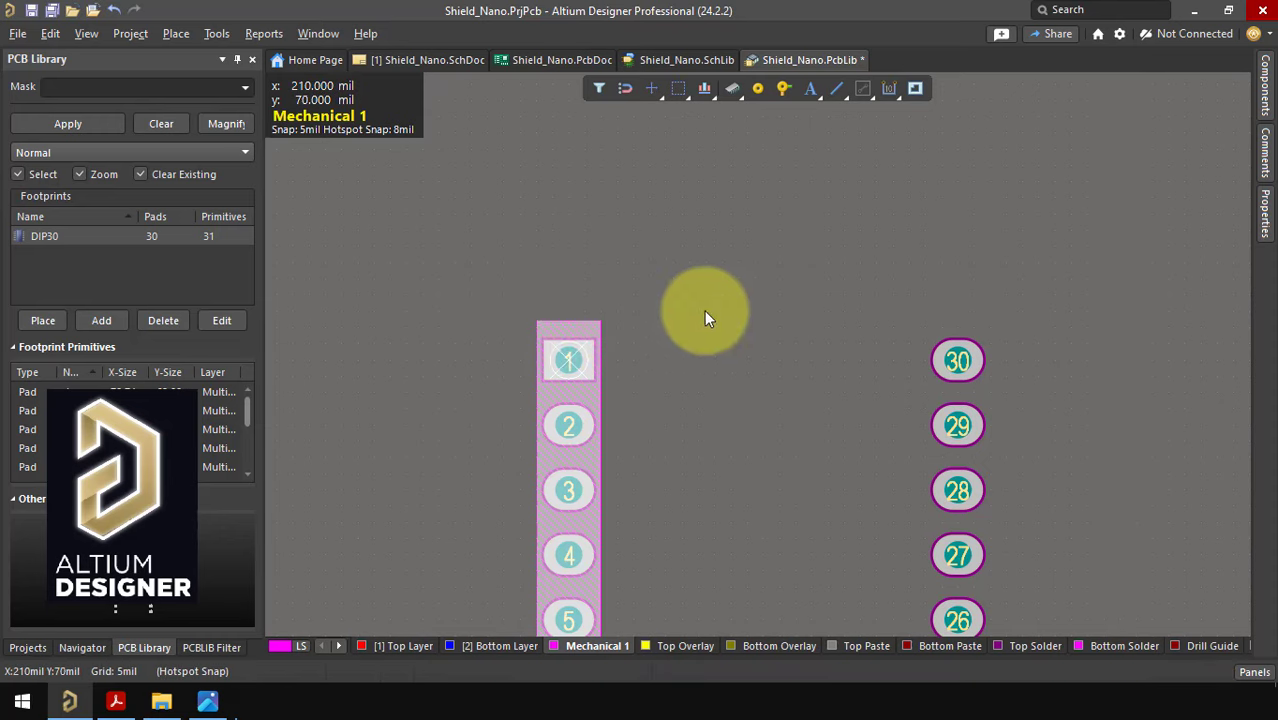
ctrl+scroll(739, 222, down, 4)
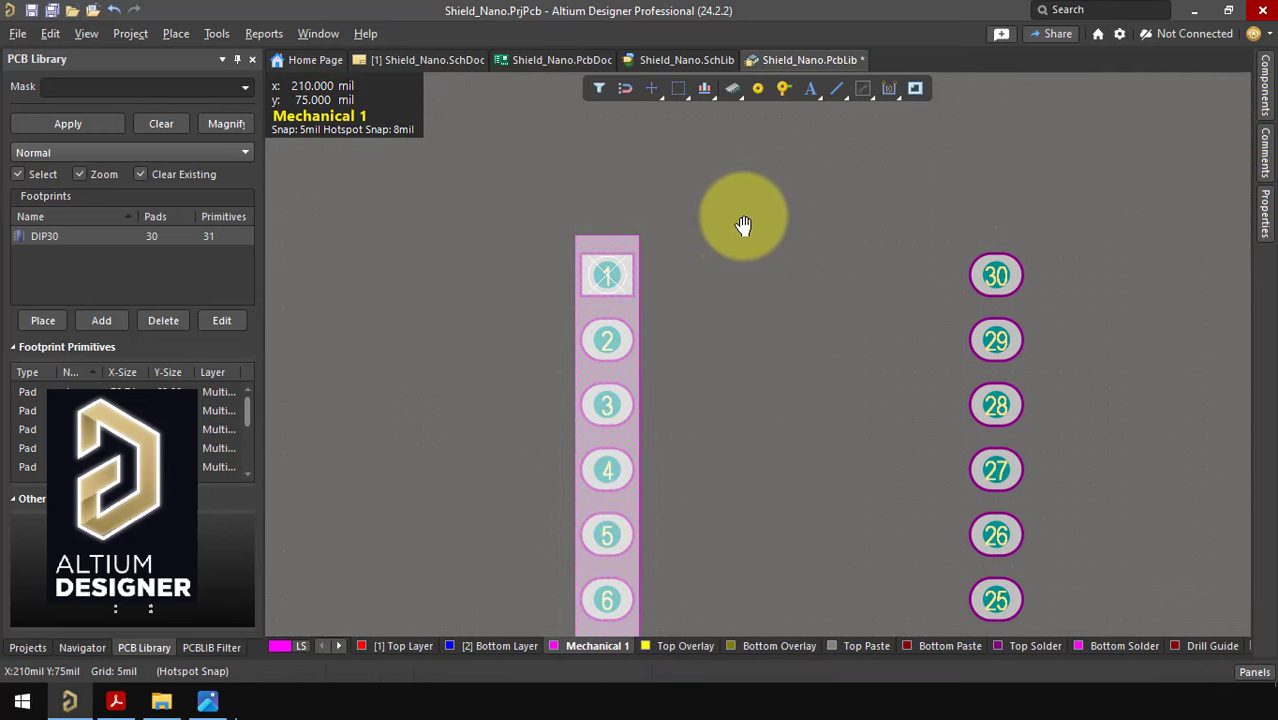
click(1262, 228)
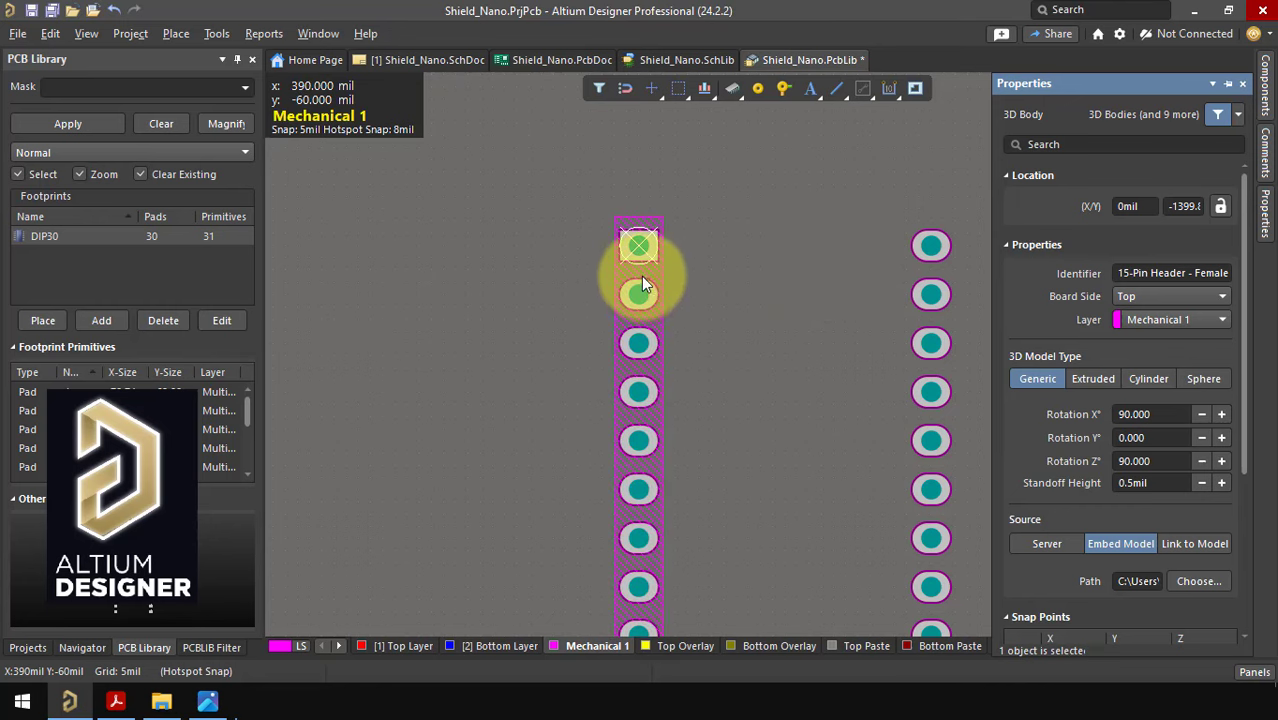
key(q)
click(1272, 215)
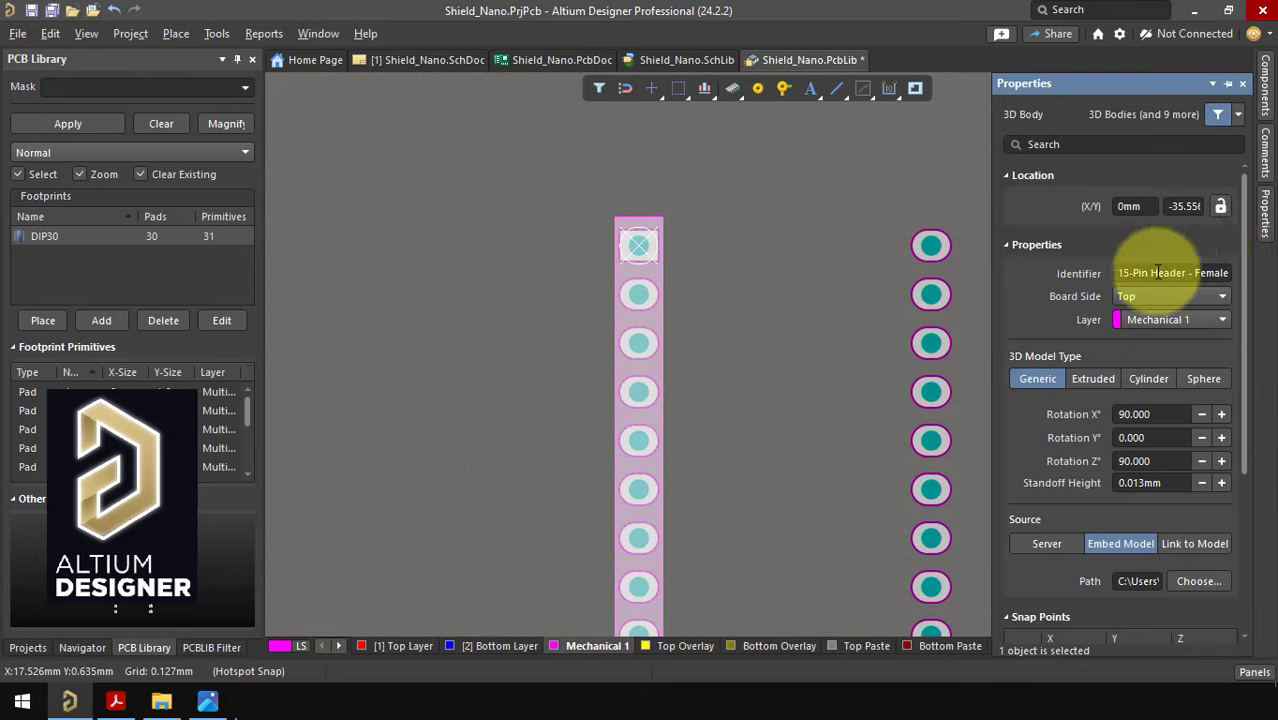
click(1187, 211)
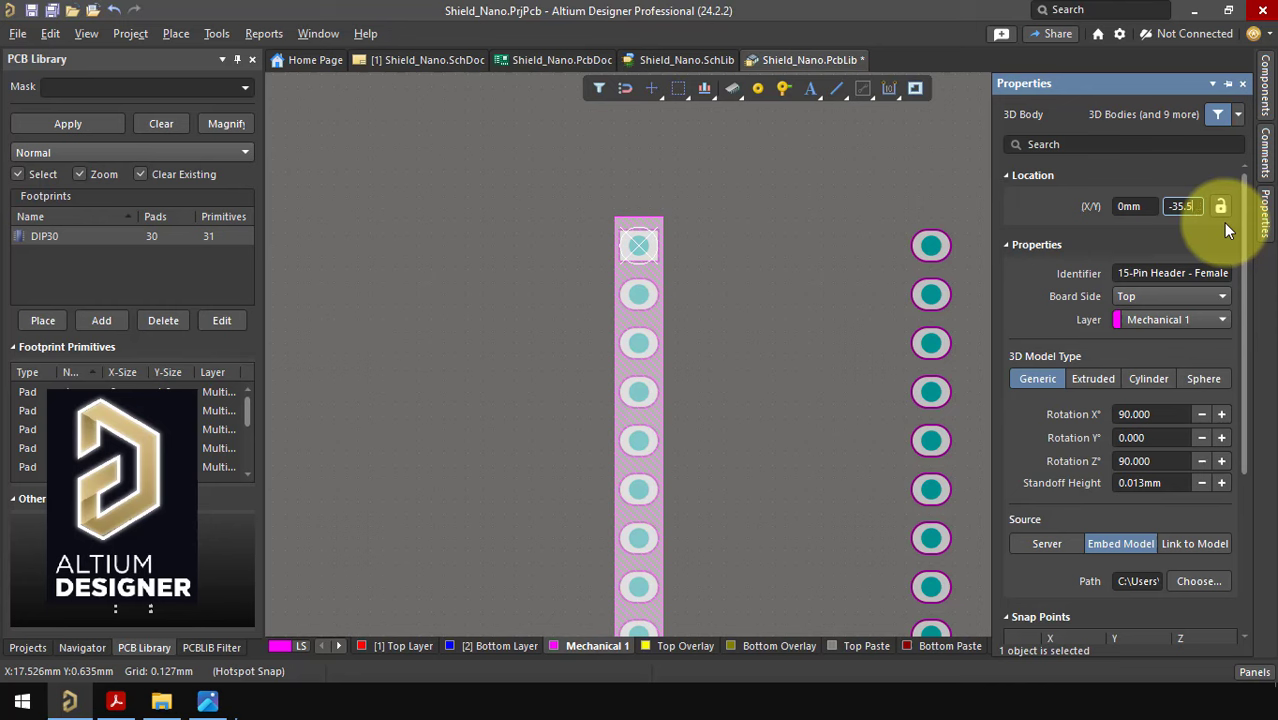
key(Return)
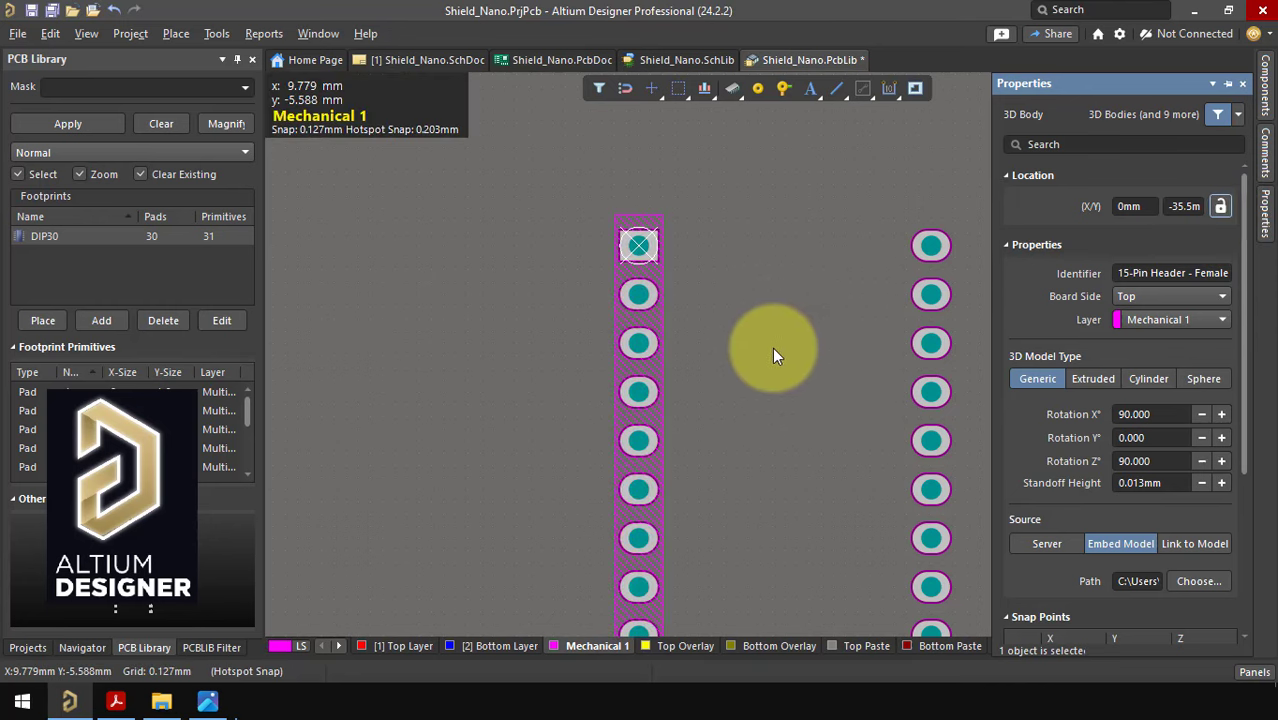
click(772, 355)
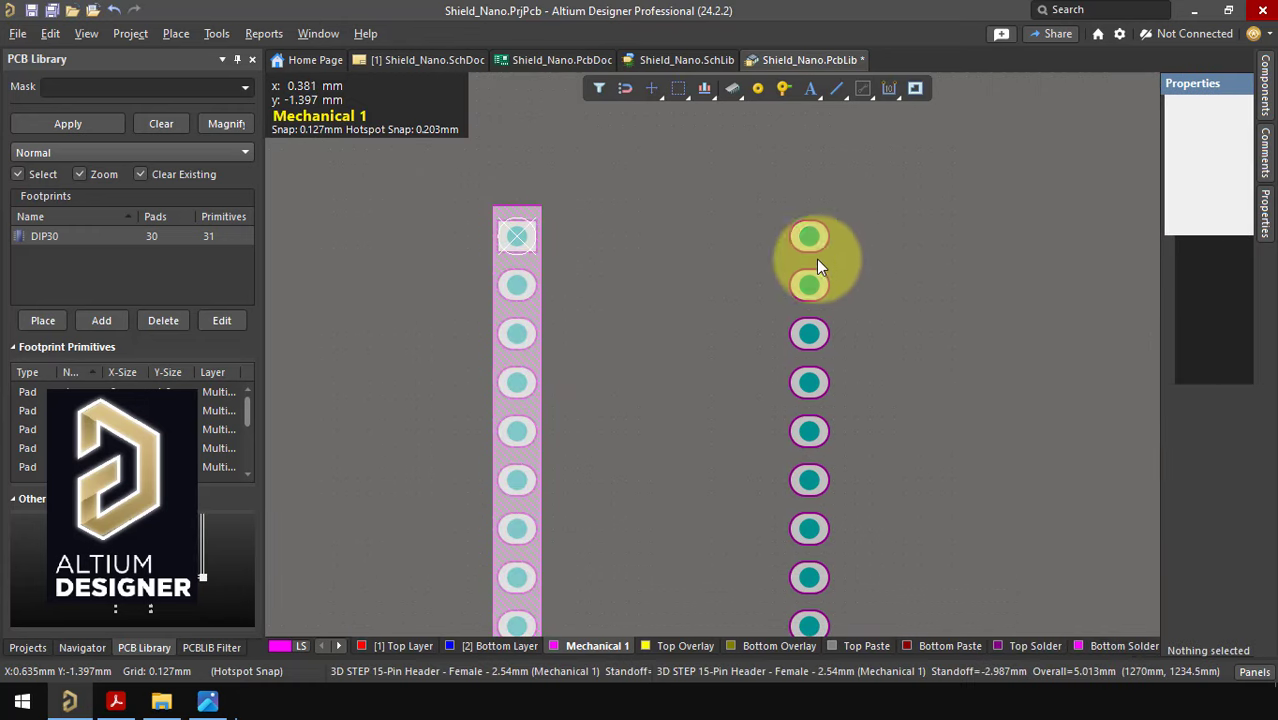
Copy the header body with pad 1 as reference, paste it at pad 30, and check both headers in 3D.
key(e)
key(f)
key(l)
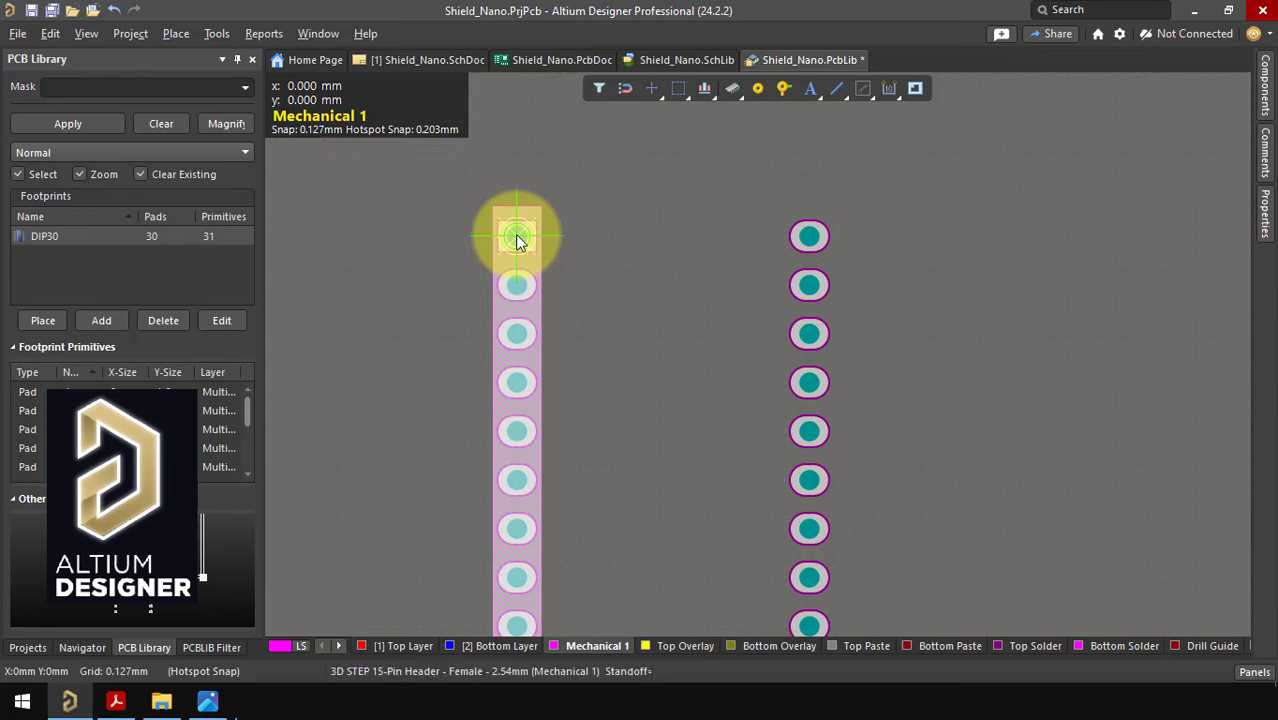
drag(517, 237, 776, 255)
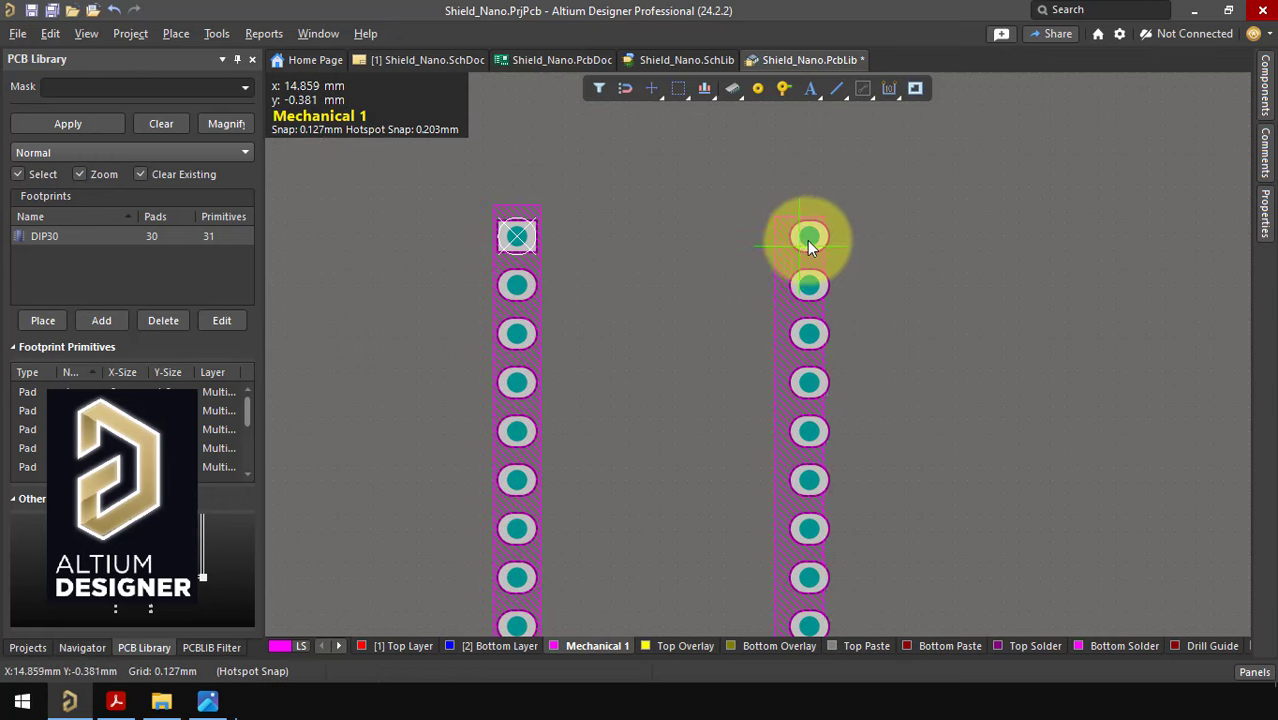
click(808, 239)
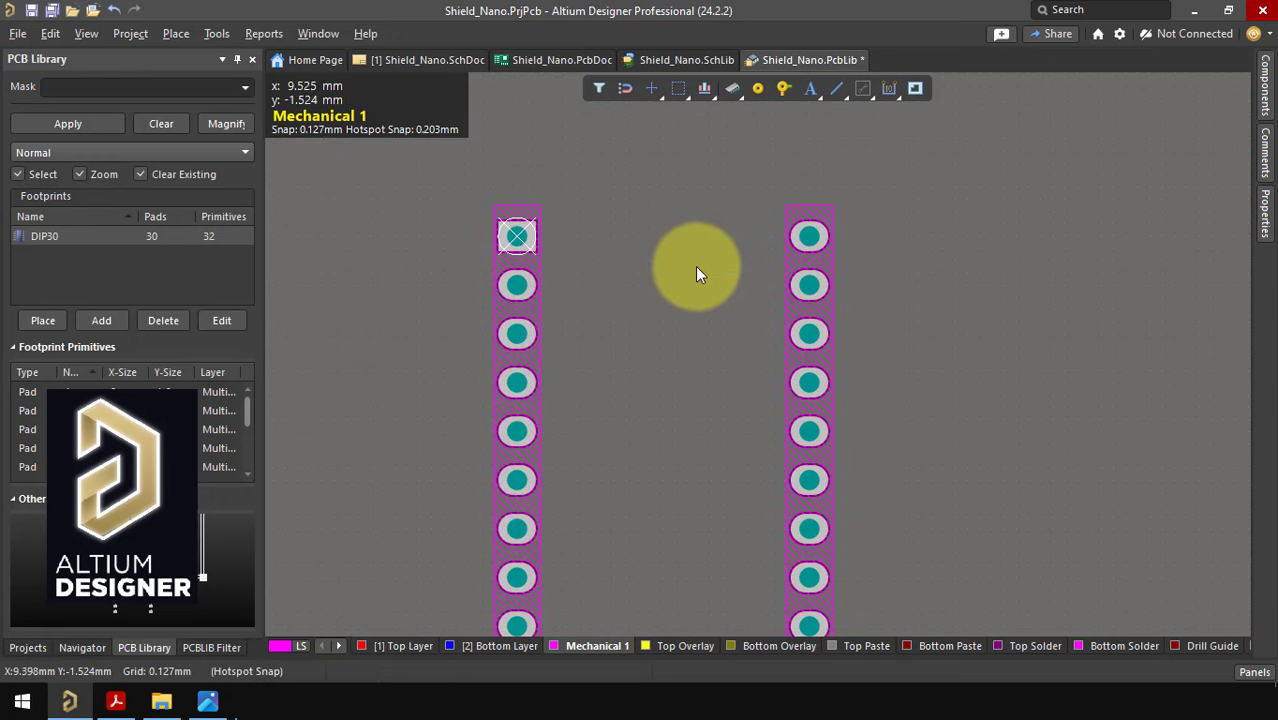
key(3)
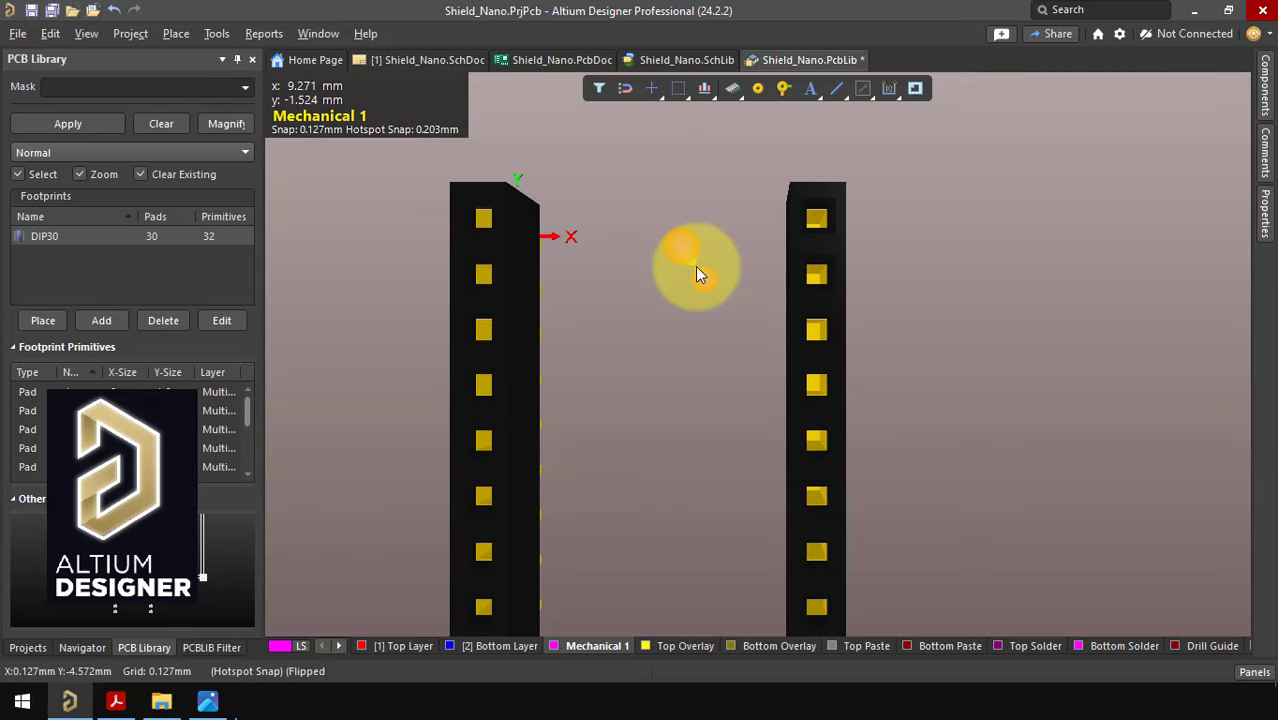
shift+right_drag(695, 266, 439, 420)
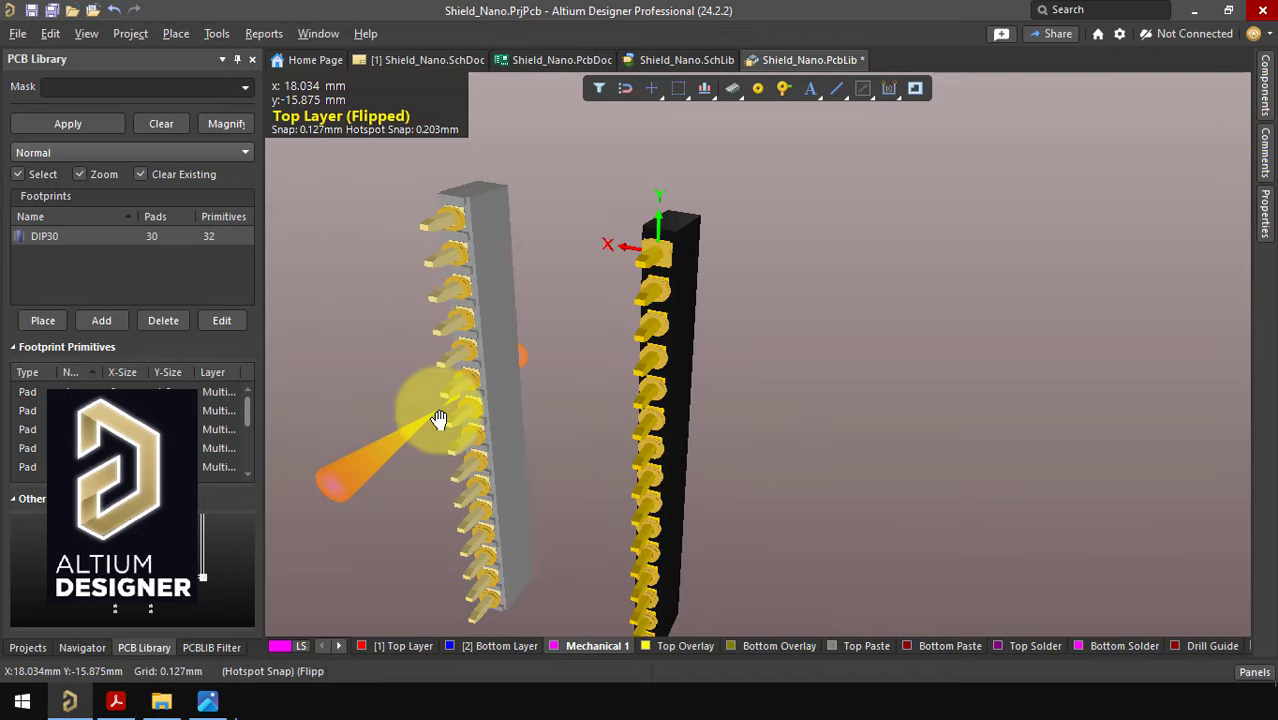
key(2)
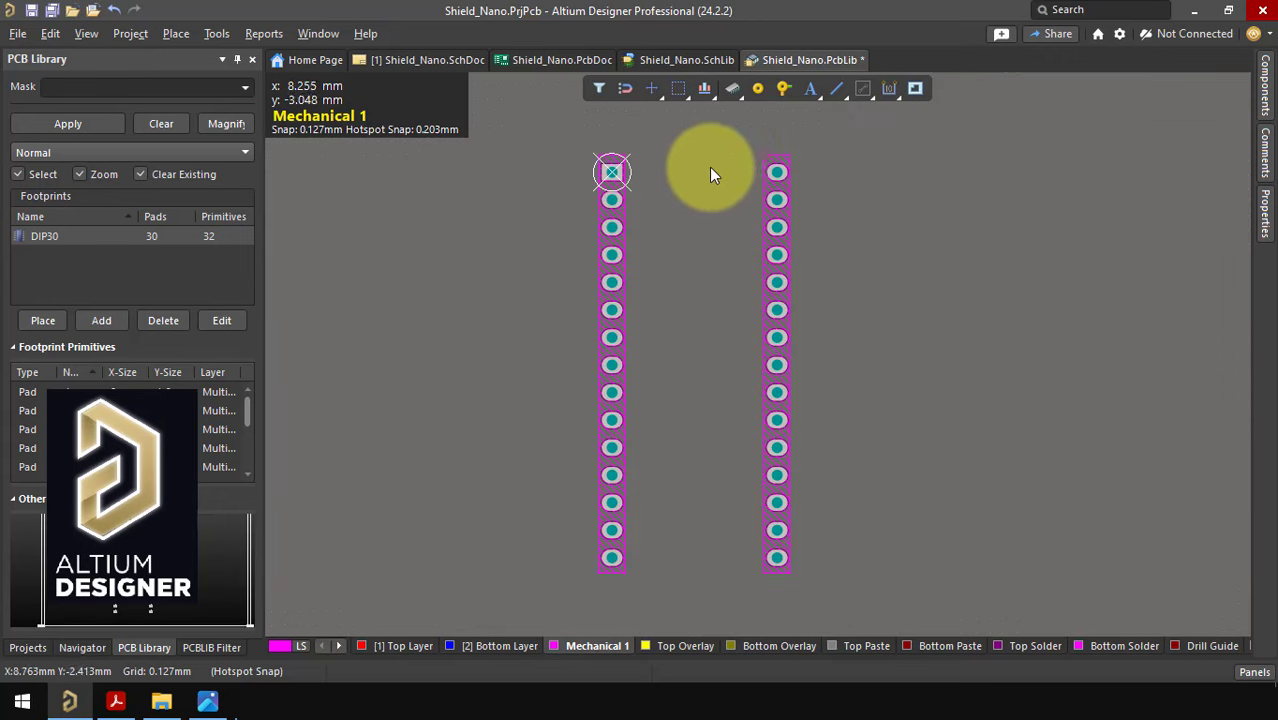
Insert Arduino nano.STEP from the Modelos 3D folder as a new 3D body.
click(731, 89)
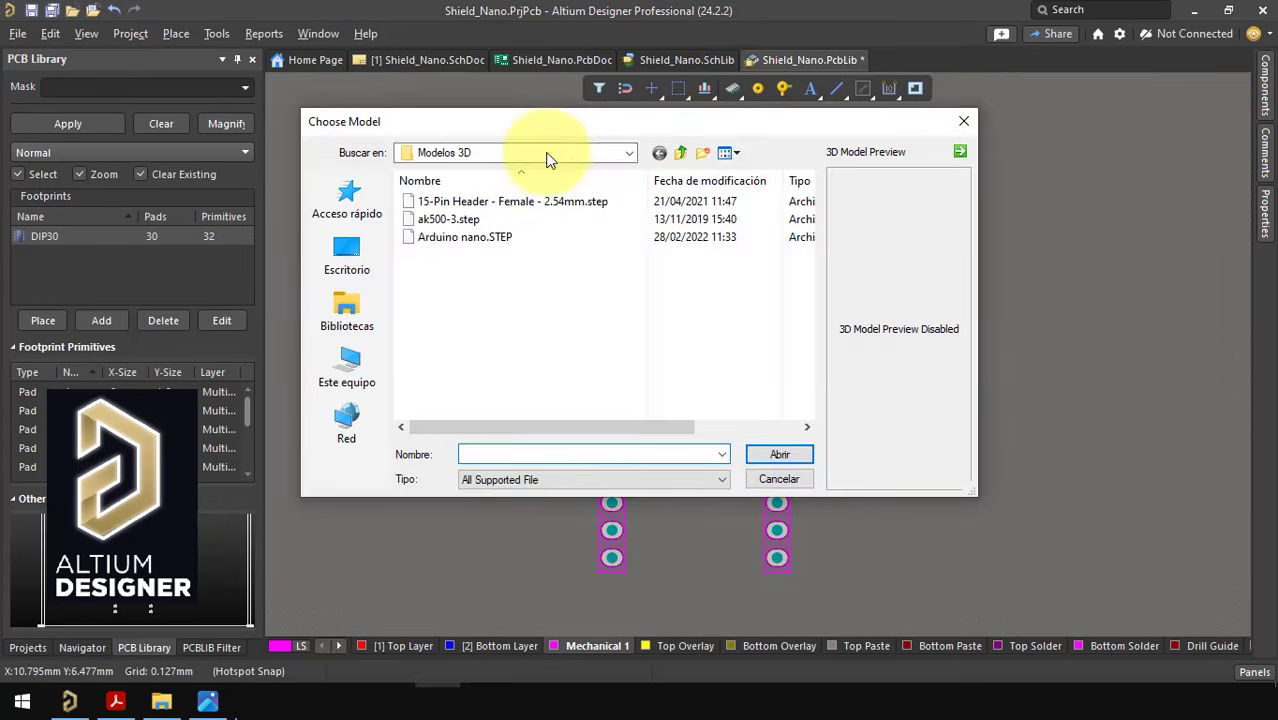
click(474, 238)
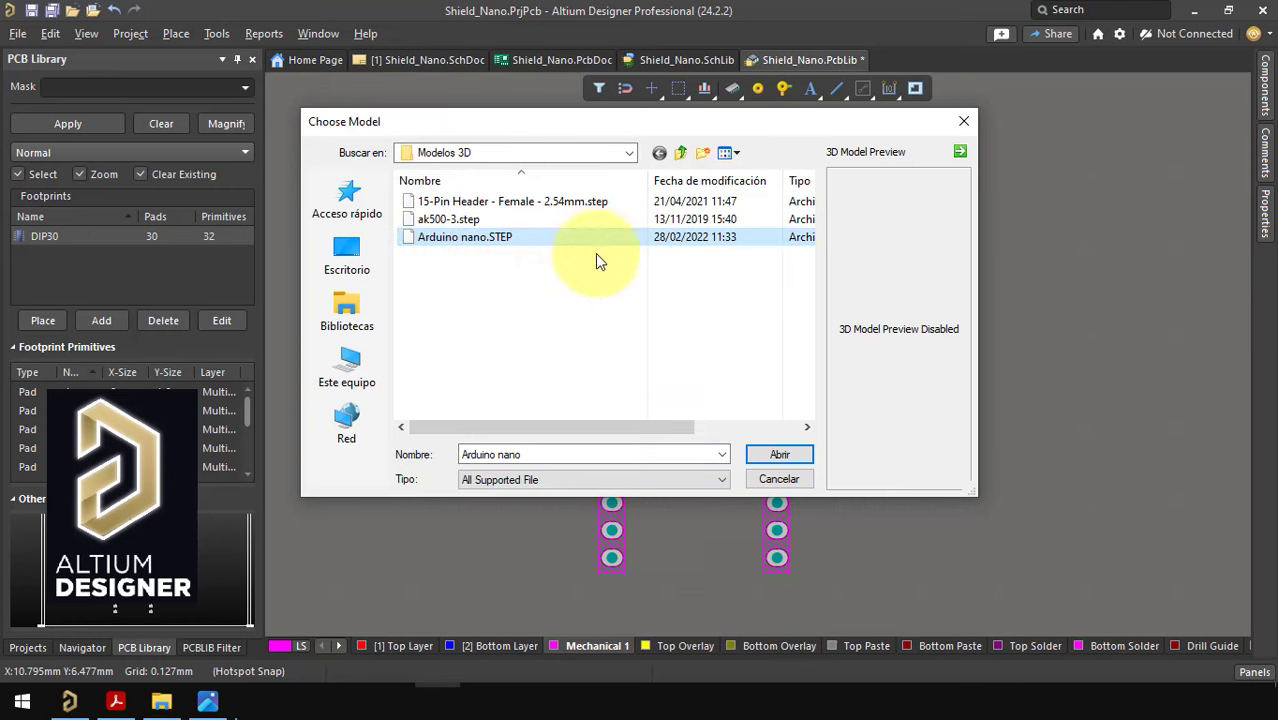
click(780, 455)
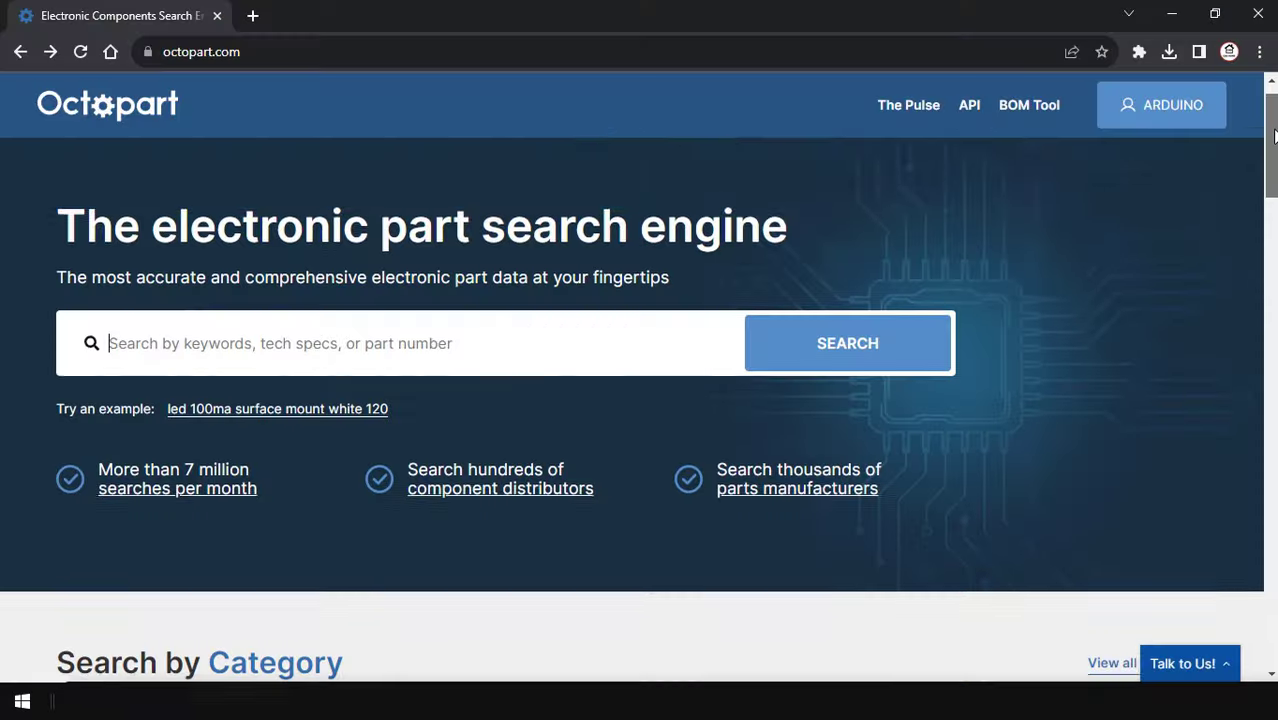
Switch to Octopart, browse the component categories and the atmega328p results, and open the Microchip ATMEGA328-PU listing.
scroll(639, 384, down, 10)
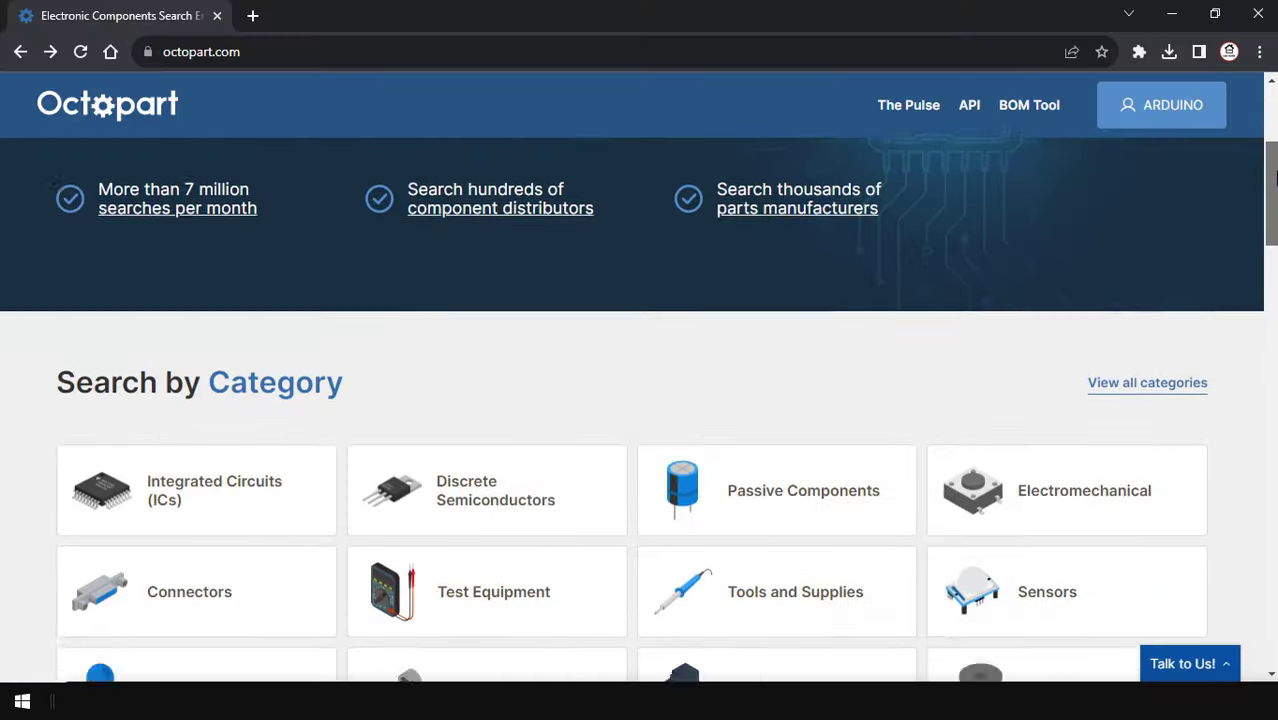
scroll(639, 410, down, 15)
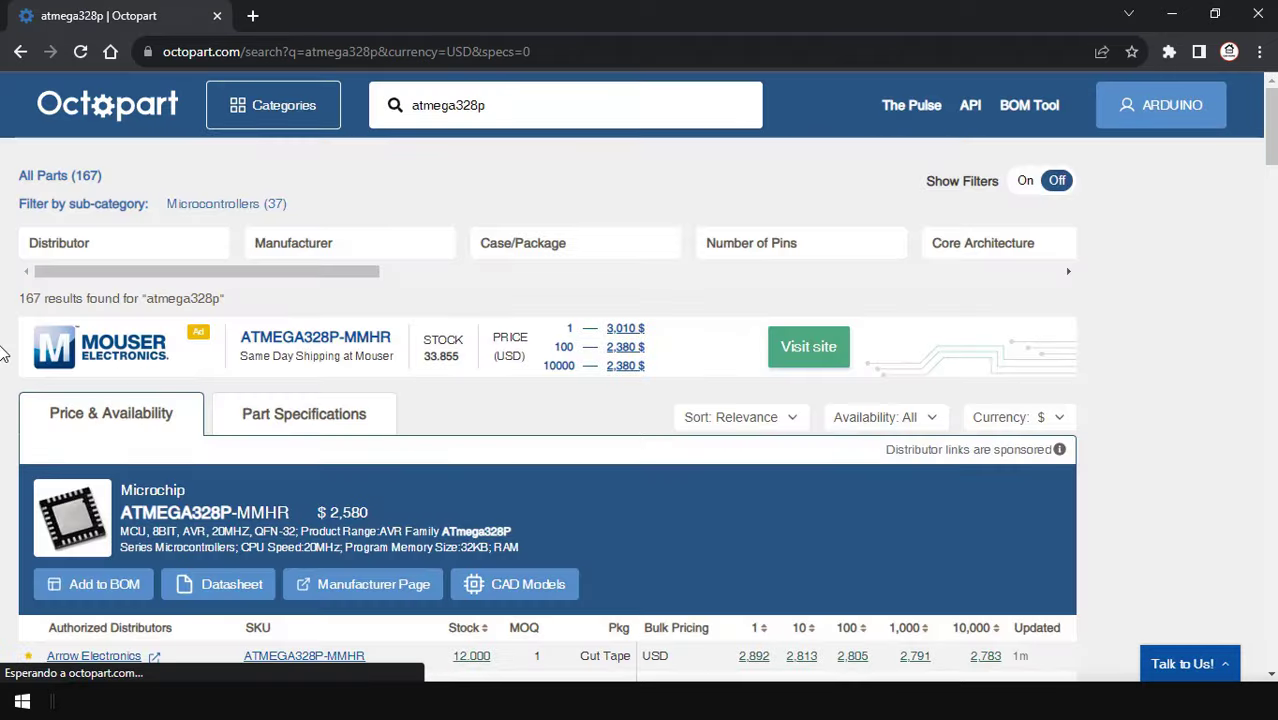
scroll(5, 353, down, 15)
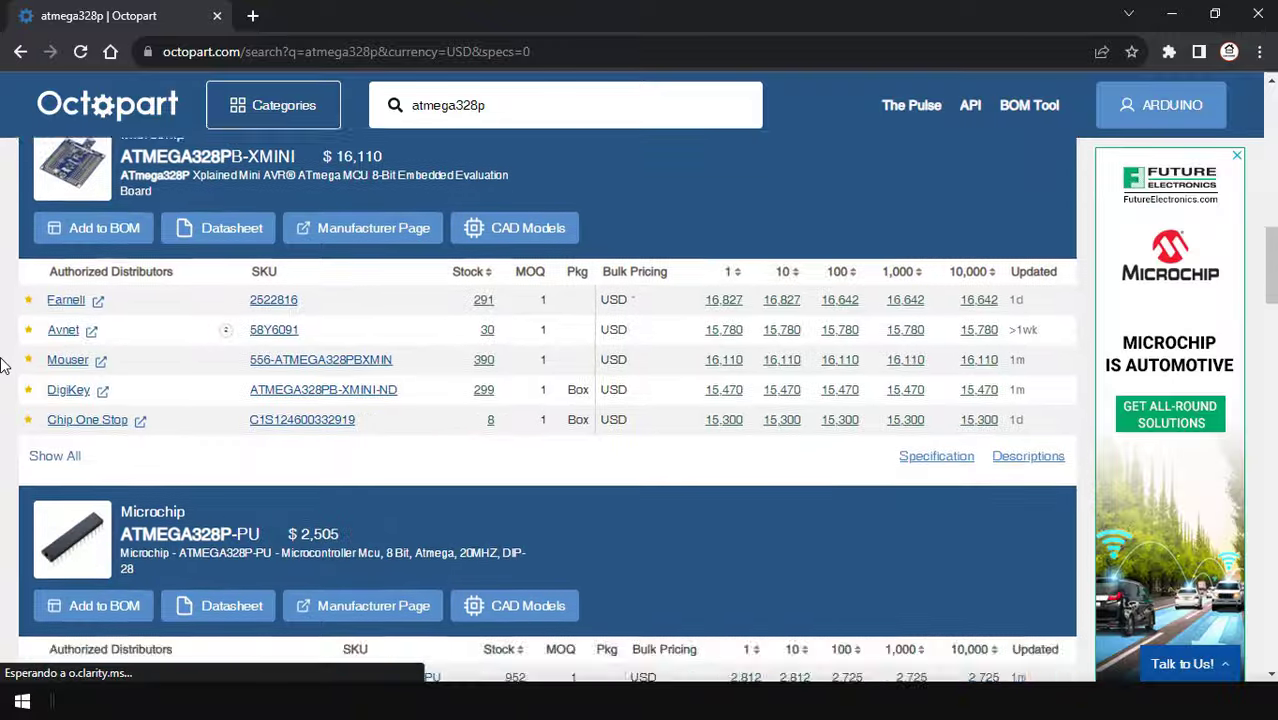
scroll(5, 366, down, 15)
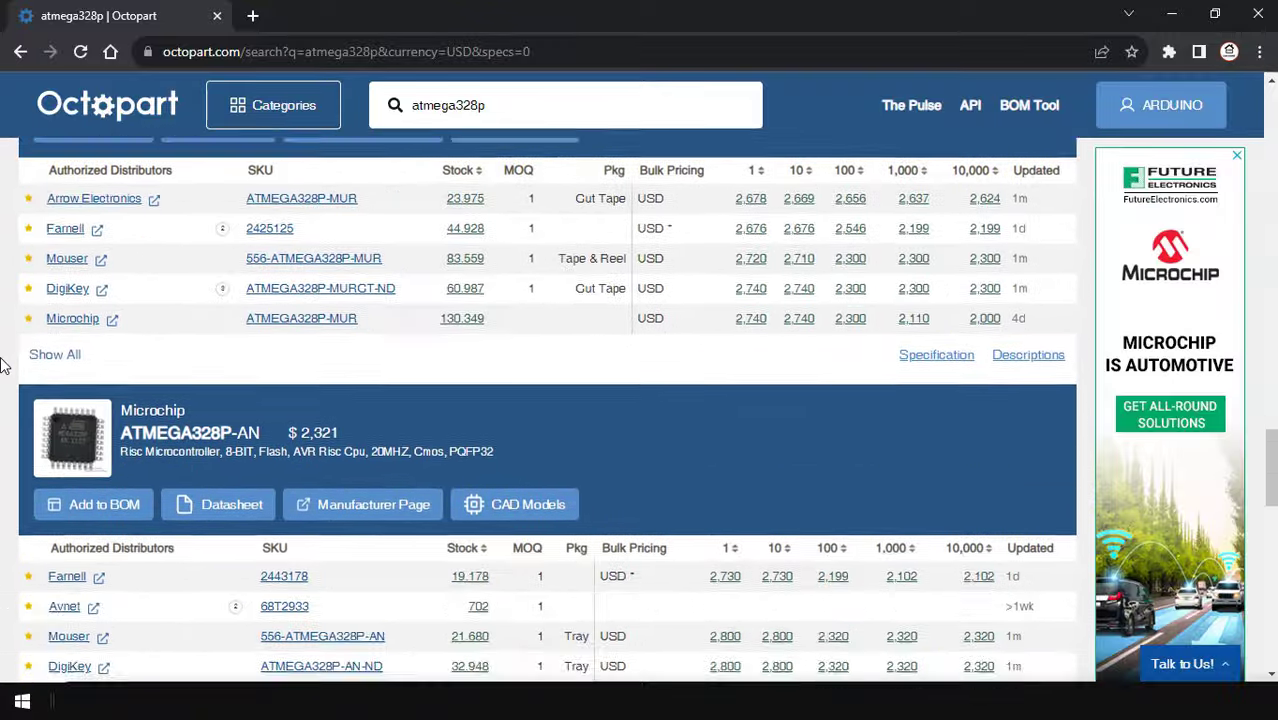
scroll(5, 366, down, 10)
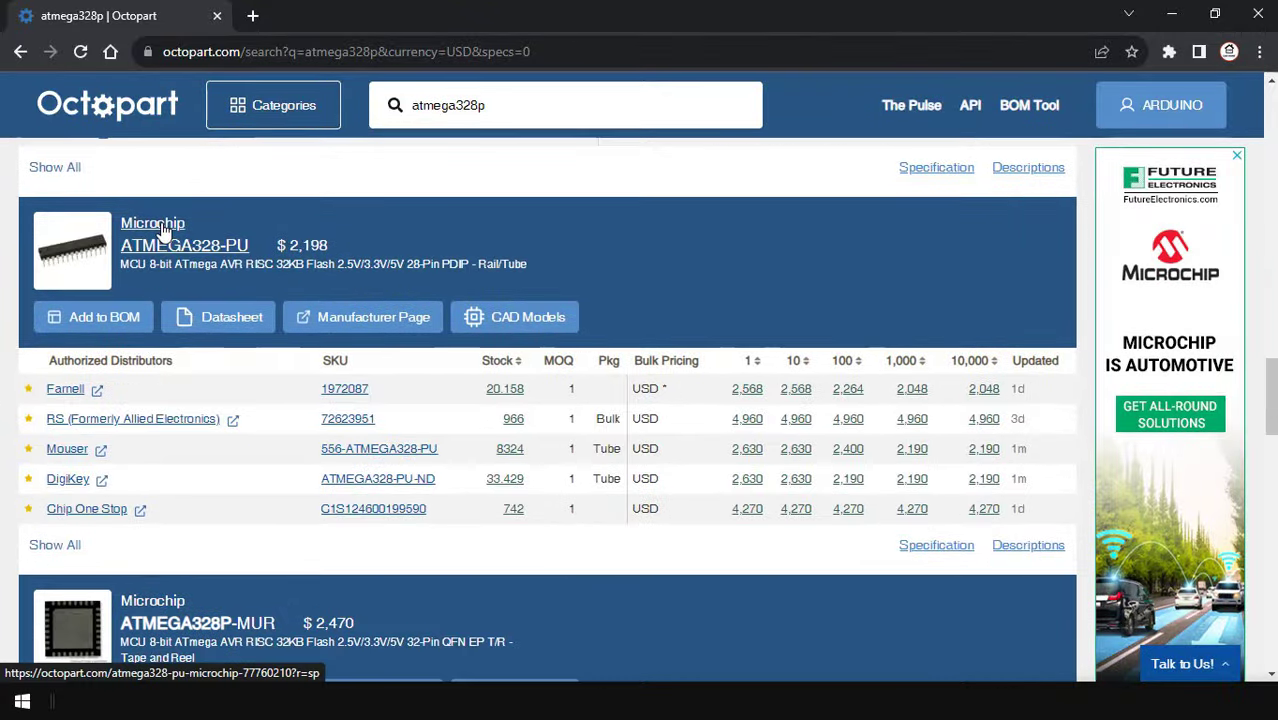
click(163, 230)
scroll(8, 362, down, 10)
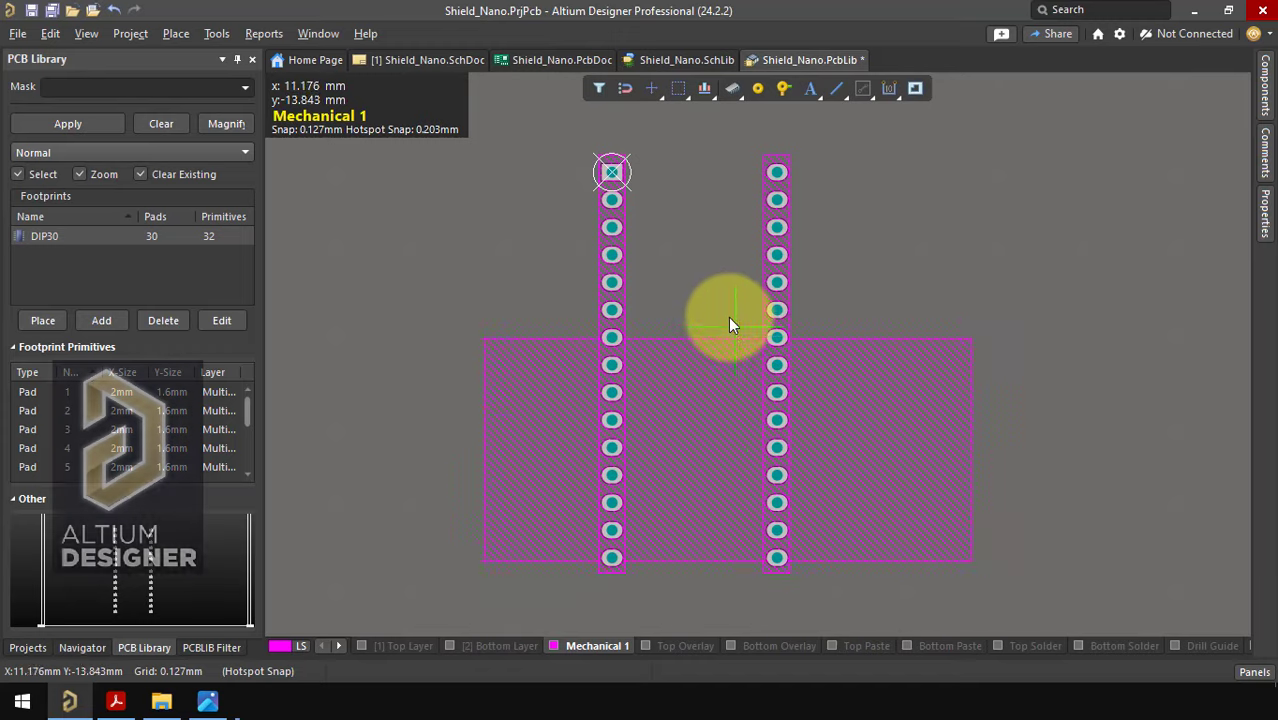
Back in the footprint library, place the Arduino Nano body across both pad columns and inspect its orientation in 3D.
click(724, 284)
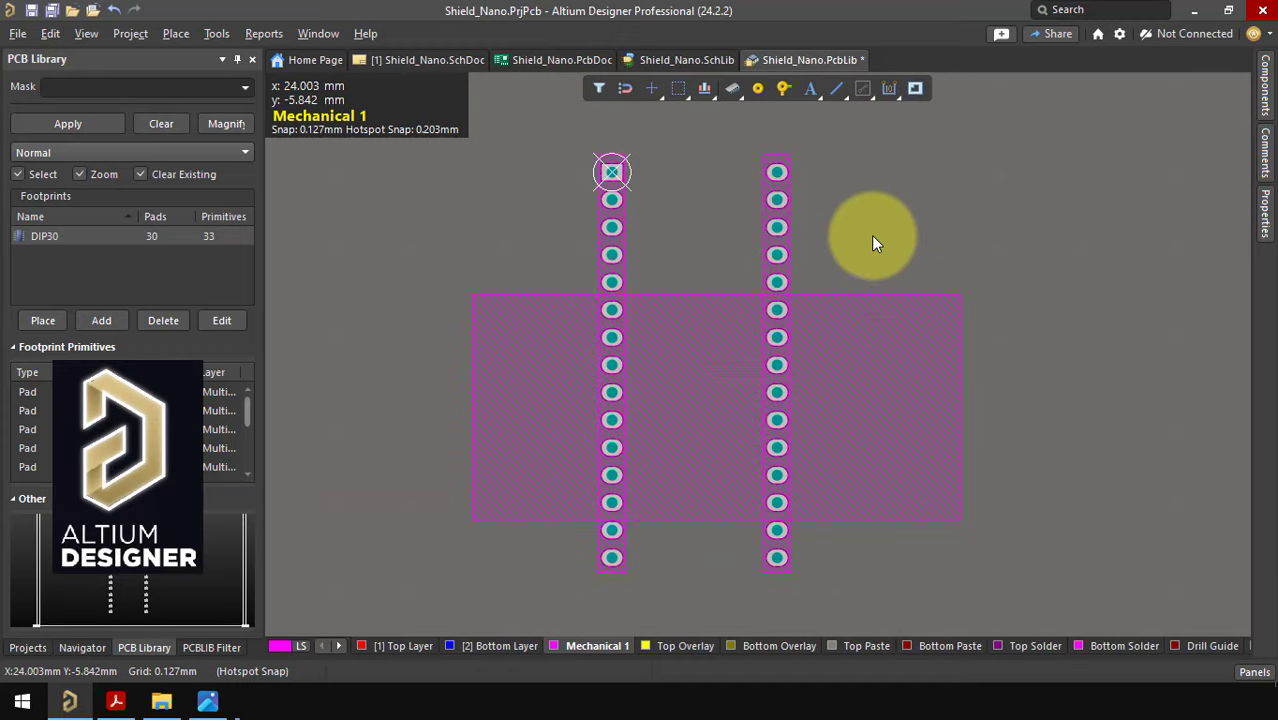
key(3)
shift+right_drag(840, 235, 805, 335)
shift+right_drag(822, 277, 837, 247)
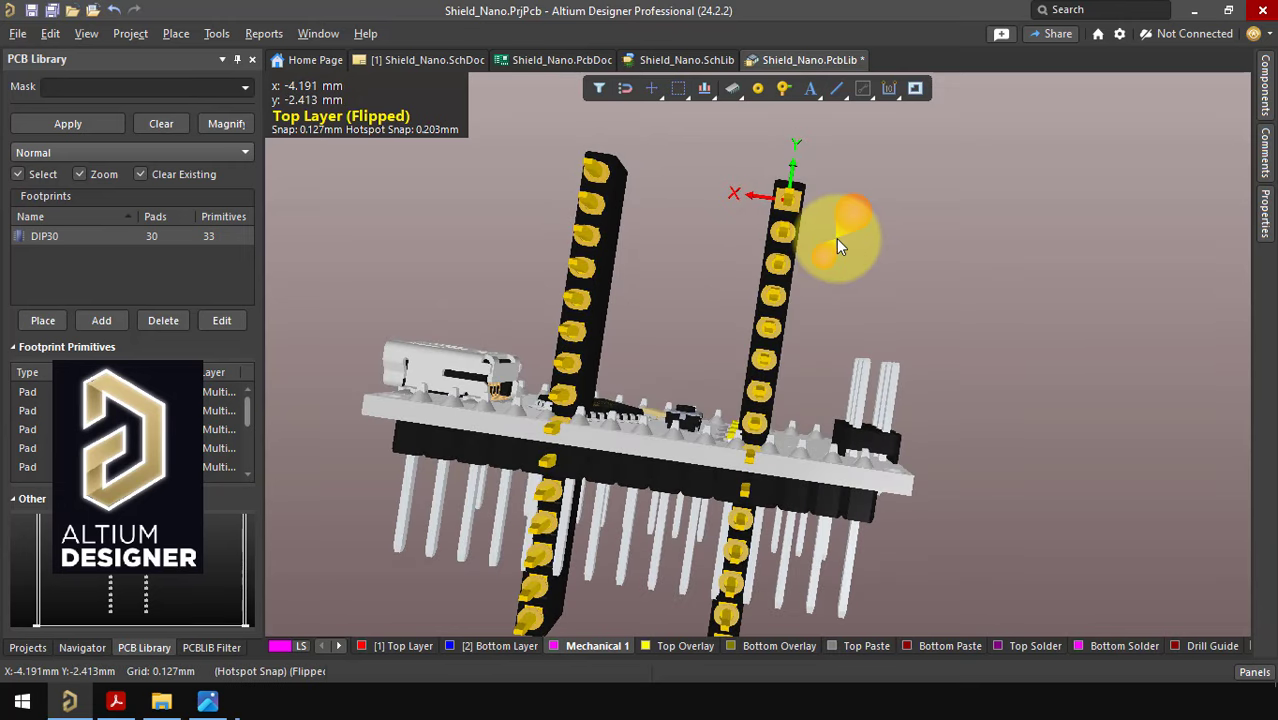
key(2)
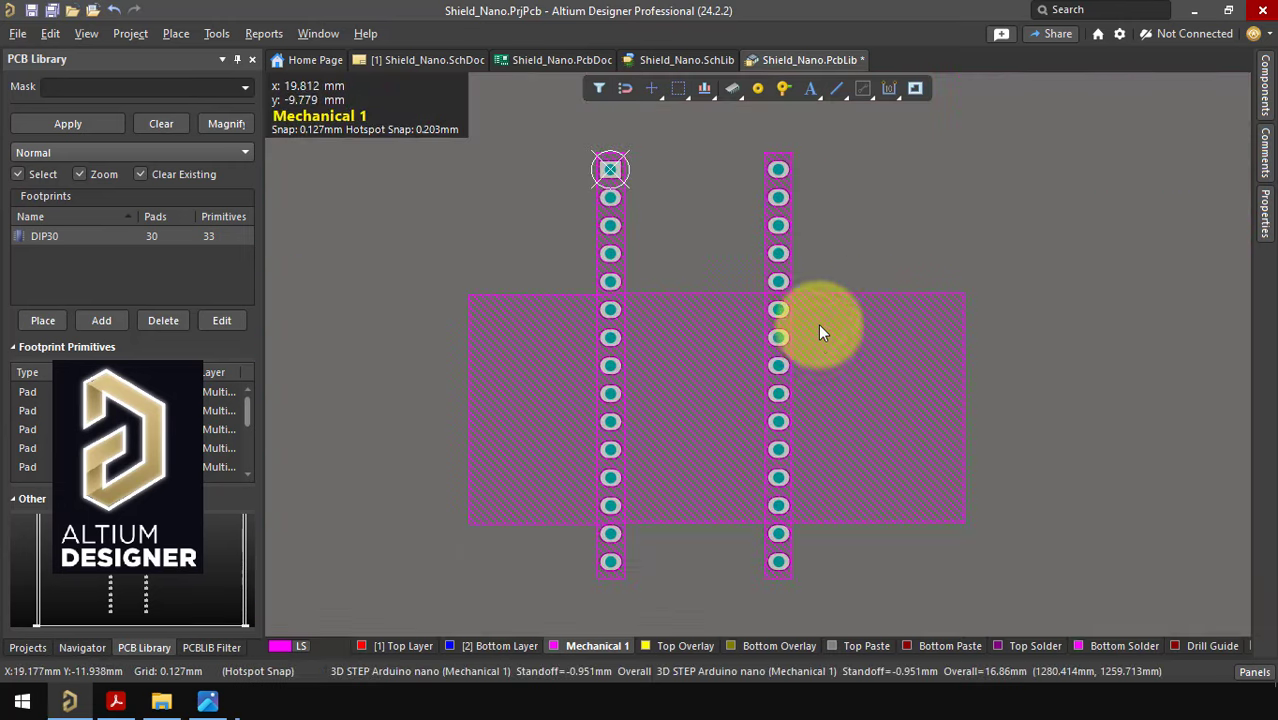
ctrl+scroll(773, 574, up, 5)
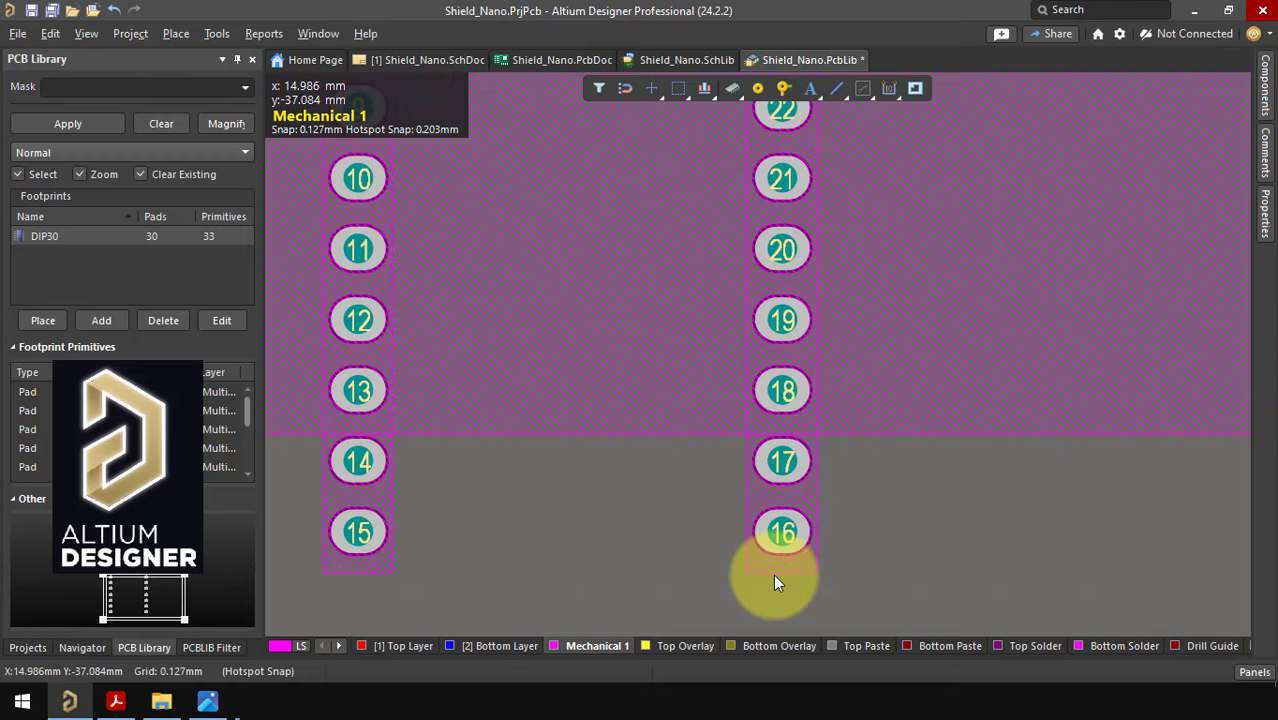
Switch to the Pinout-NANO PDF and examine the board's orientation, USB connector end and pin order against the footprint's pad columns.
scroll(730, 500, up, 5)
ctrl+scroll(676, 444, down, 1)
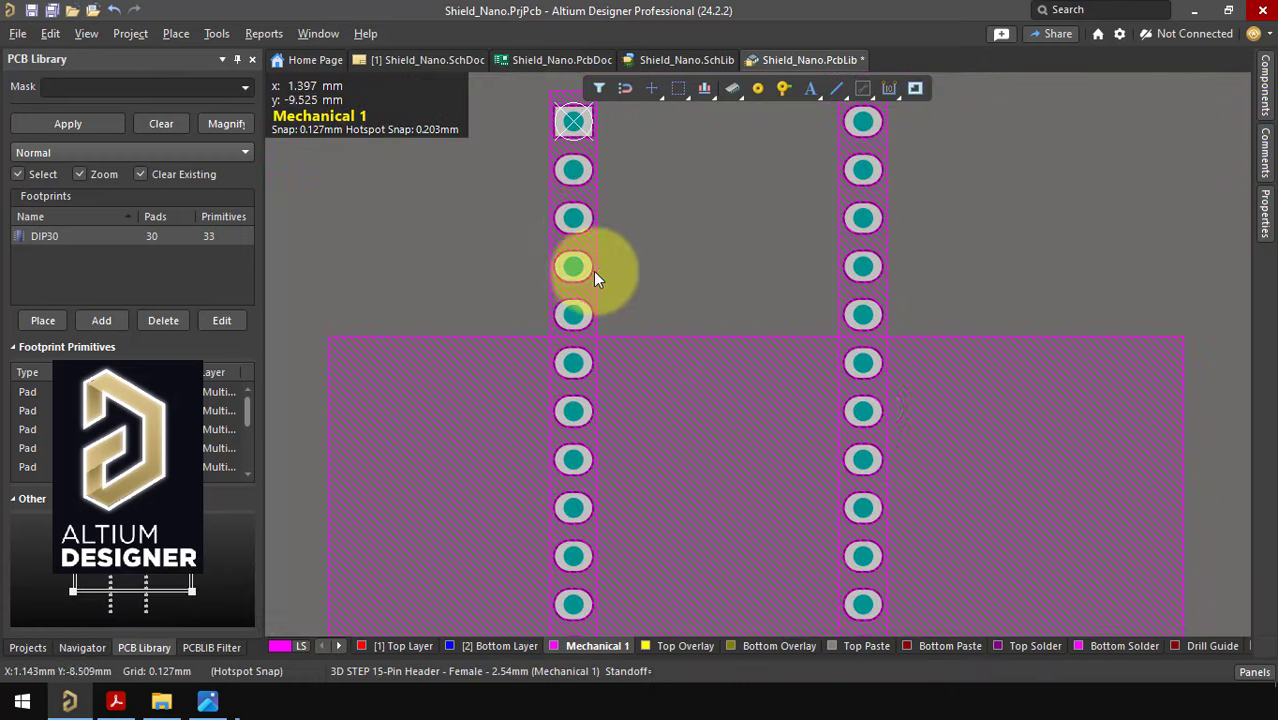
scroll(567, 132, up, 2)
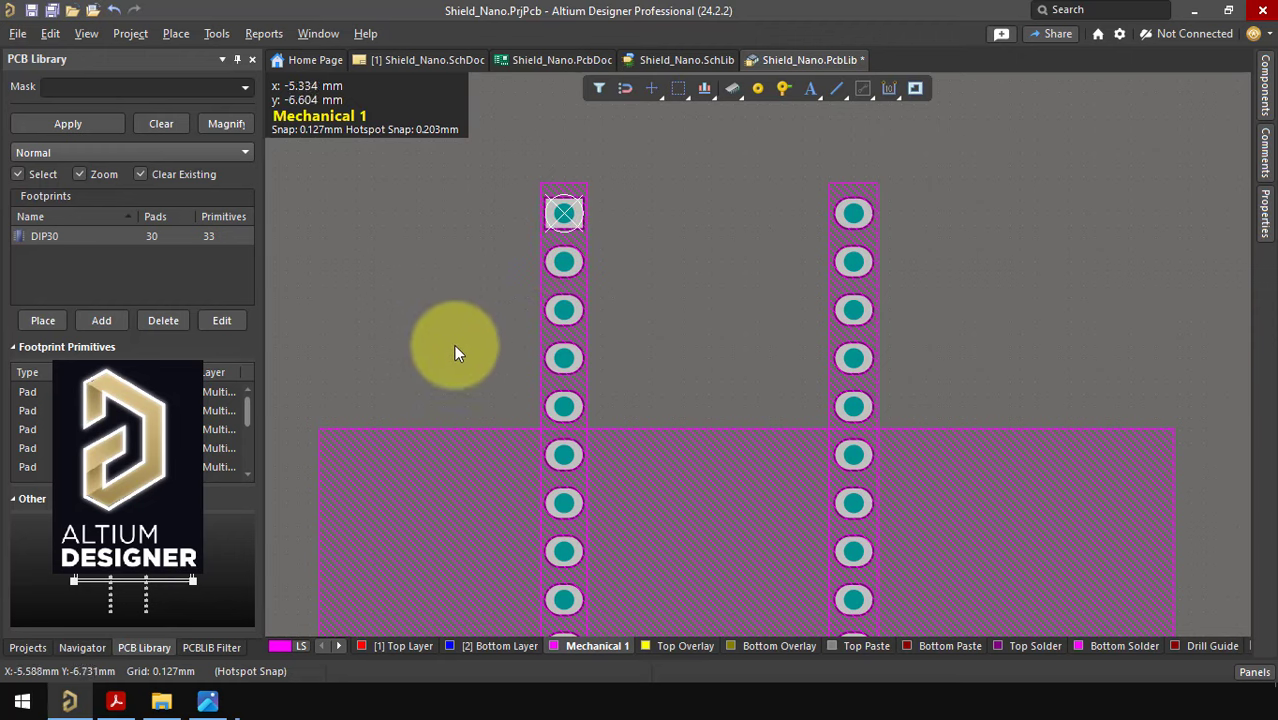
click(115, 701)
scroll(643, 410, down, 5)
ctrl+scroll(652, 432, up, 3)
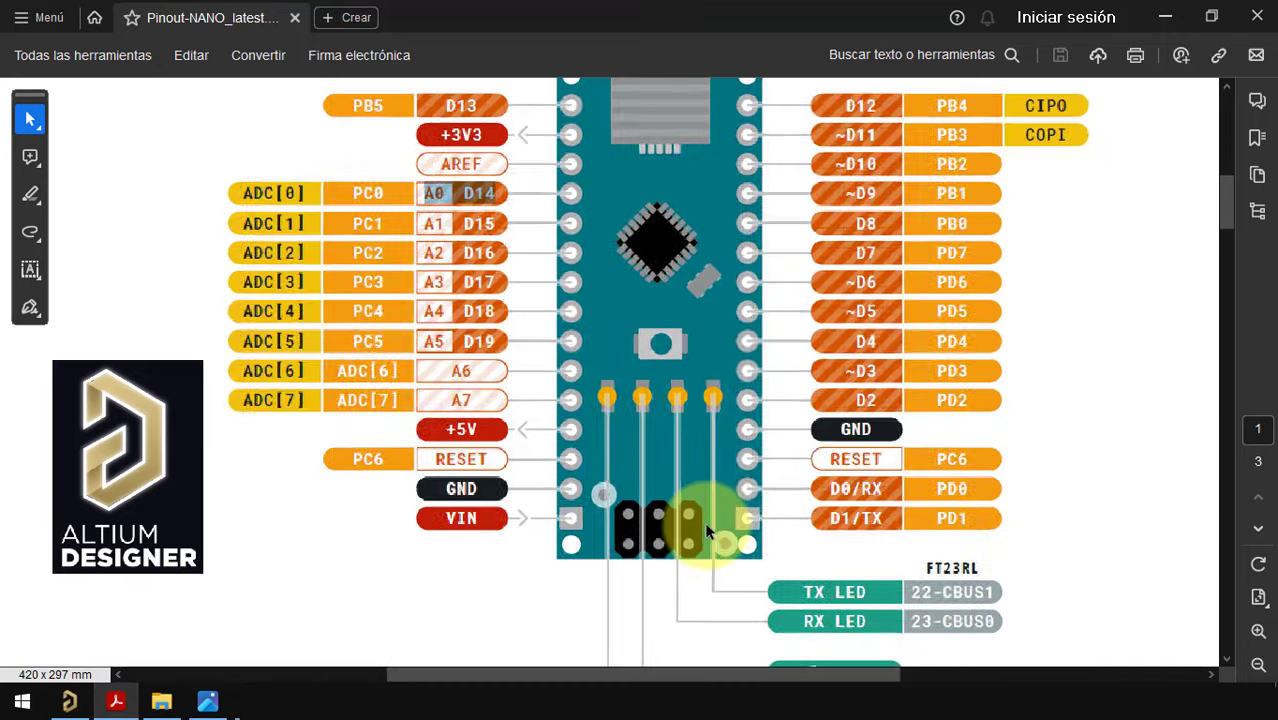
scroll(633, 369, up, 3)
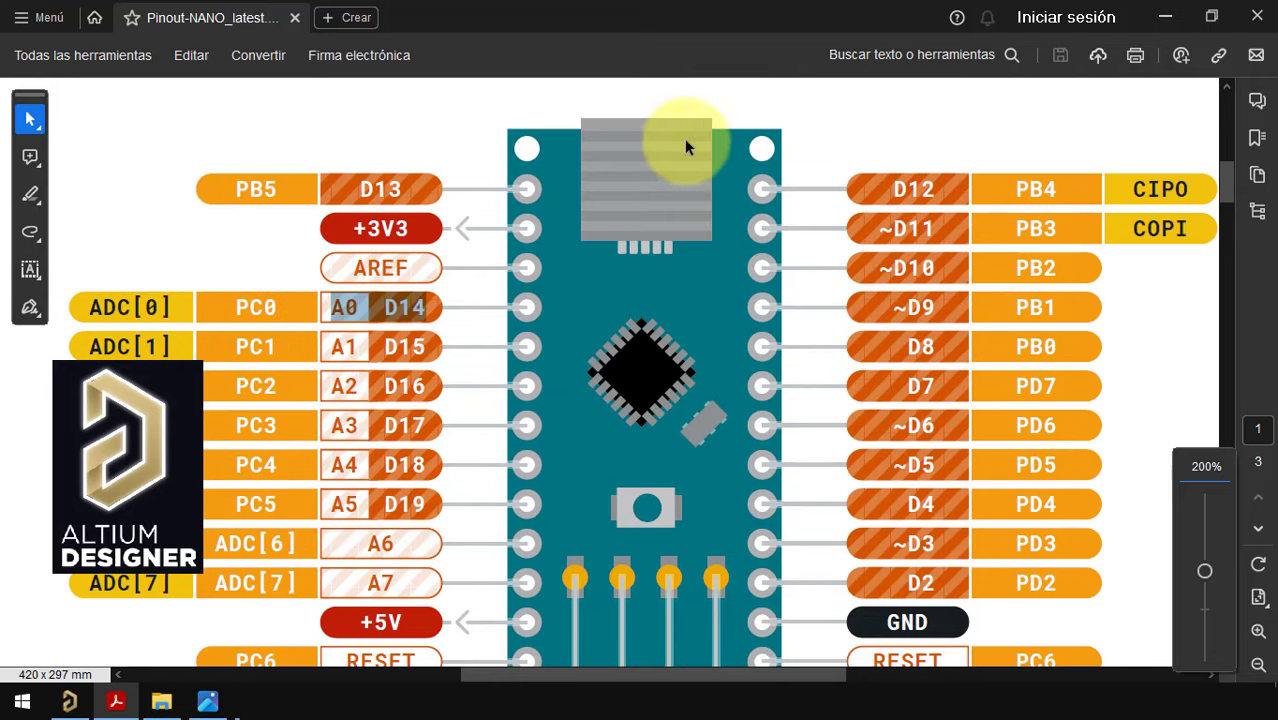
scroll(676, 185, down, 2)
scroll(672, 235, up, 4)
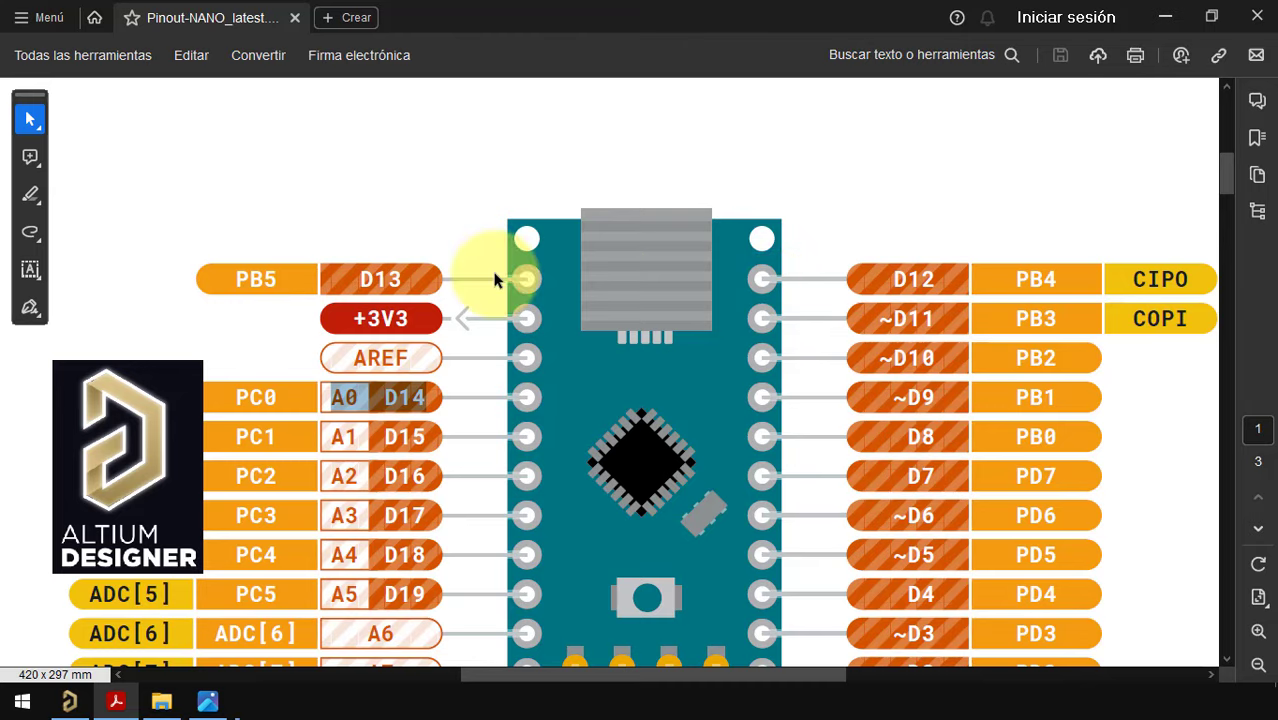
ctrl+scroll(630, 300, down, 2)
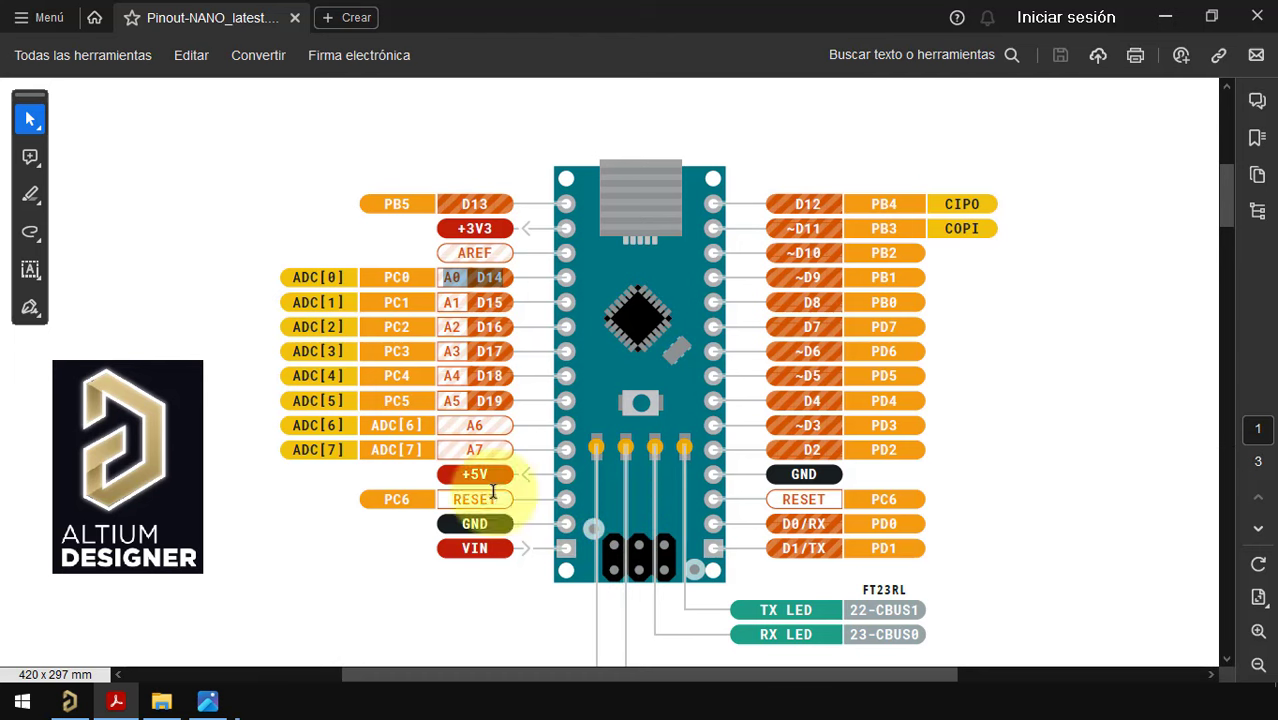
Back in the footprint library, view the underside of the Arduino Nano body in 3D and start Align Face With Board.
click(72, 701)
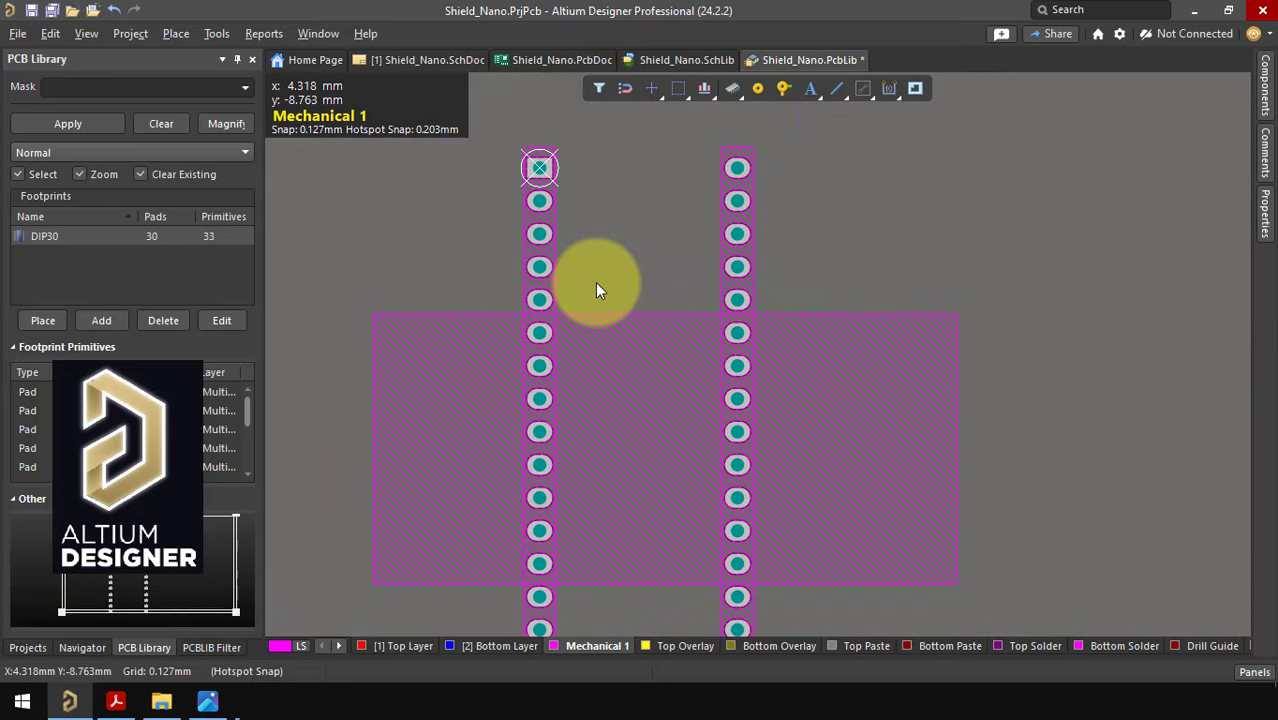
key(3)
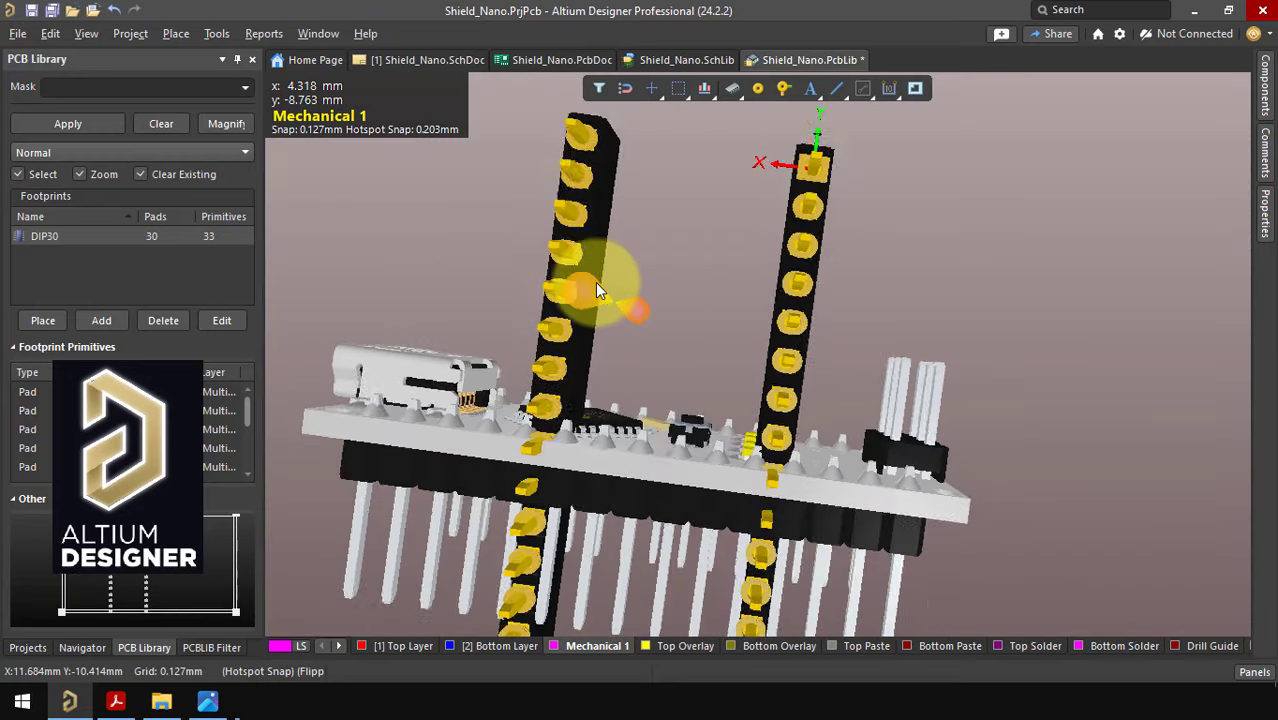
shift+right_drag(686, 355, 813, 131)
shift+right_drag(405, 124, 453, 144)
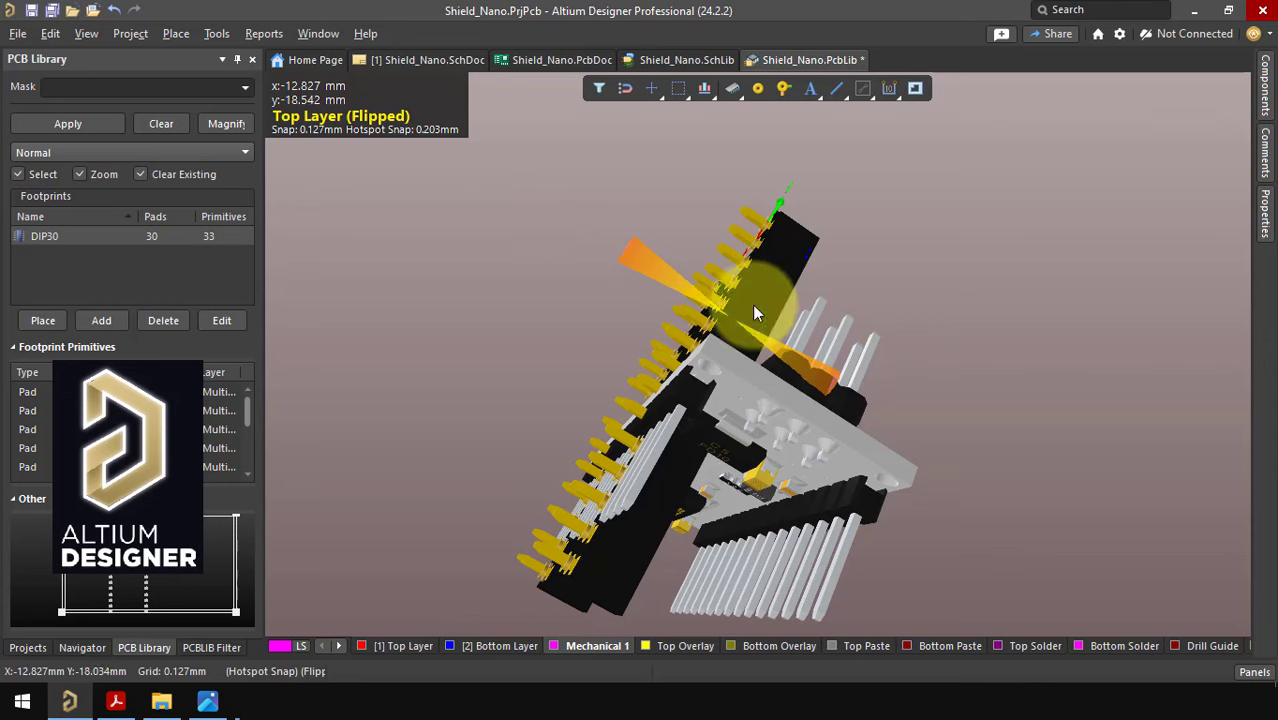
shift+right_drag(730, 275, 797, 203)
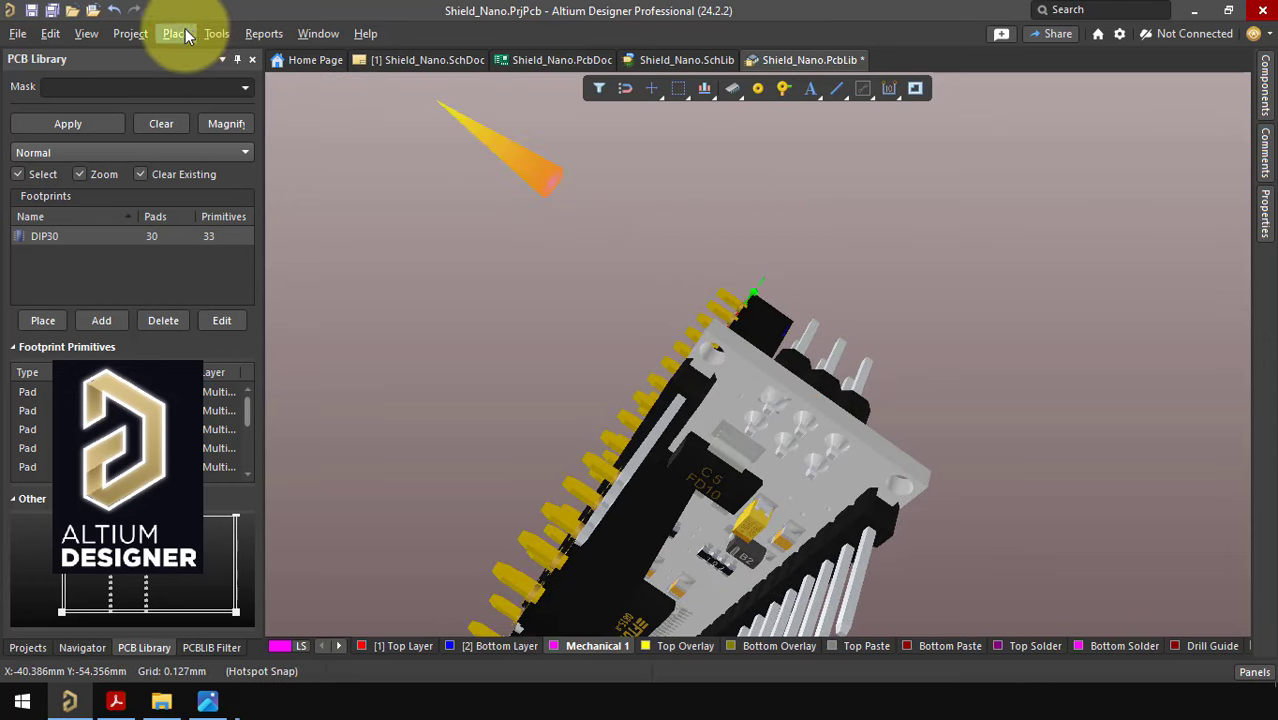
click(217, 34)
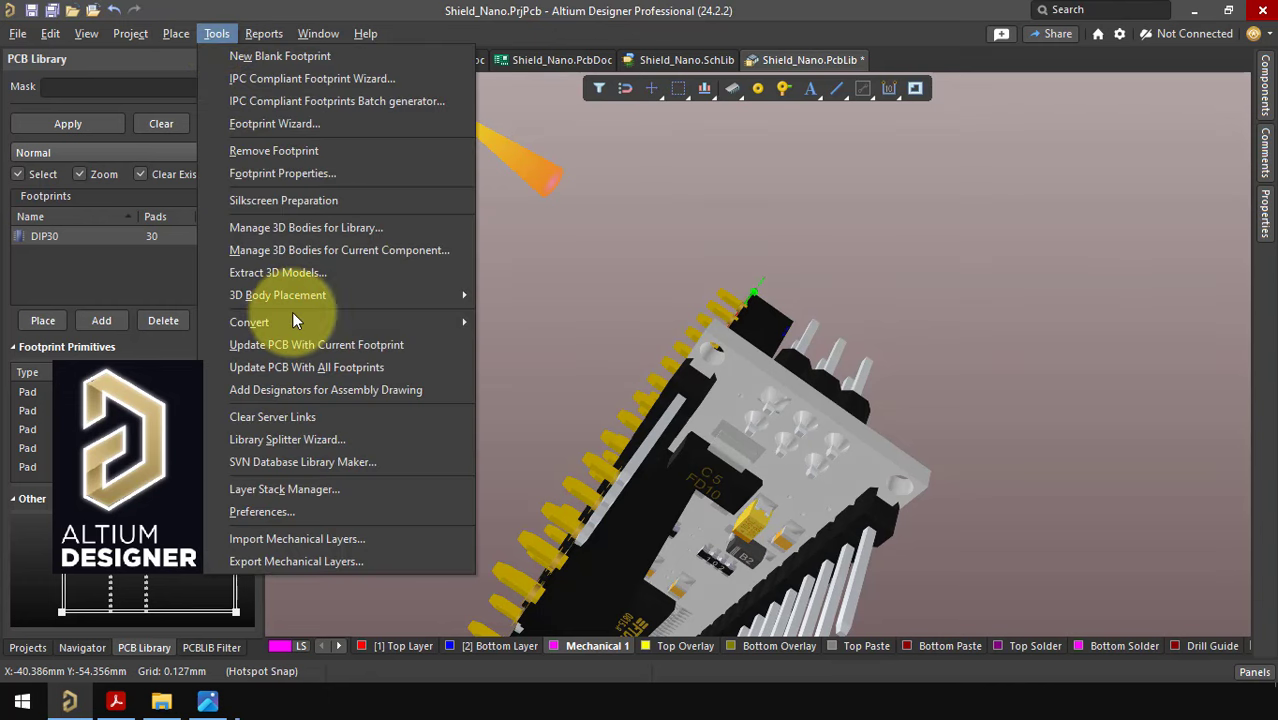
mouse_move(298, 298)
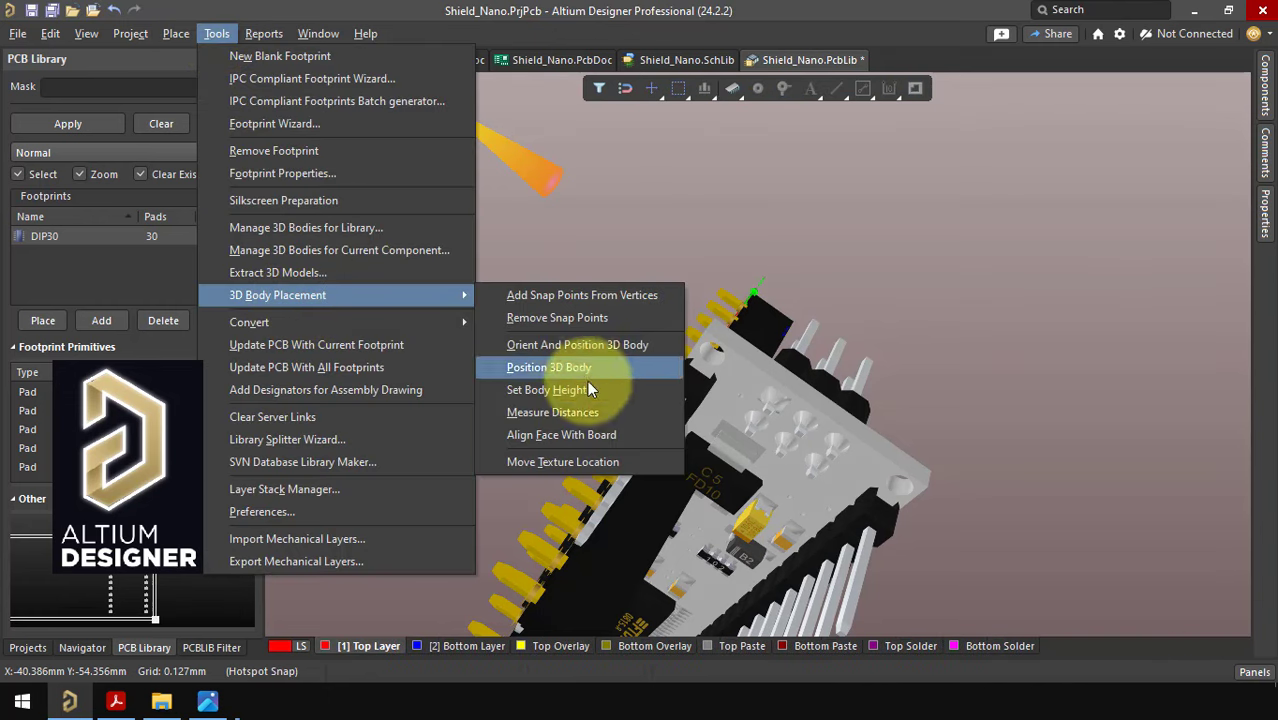
click(578, 437)
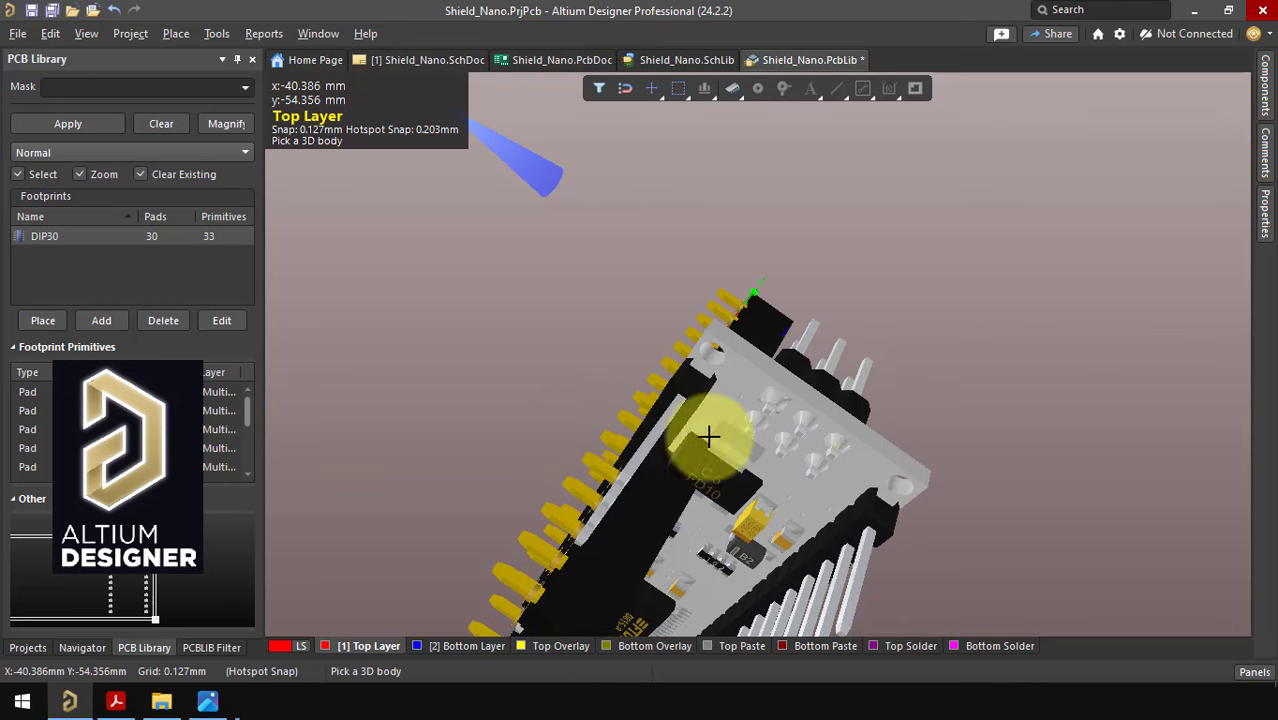